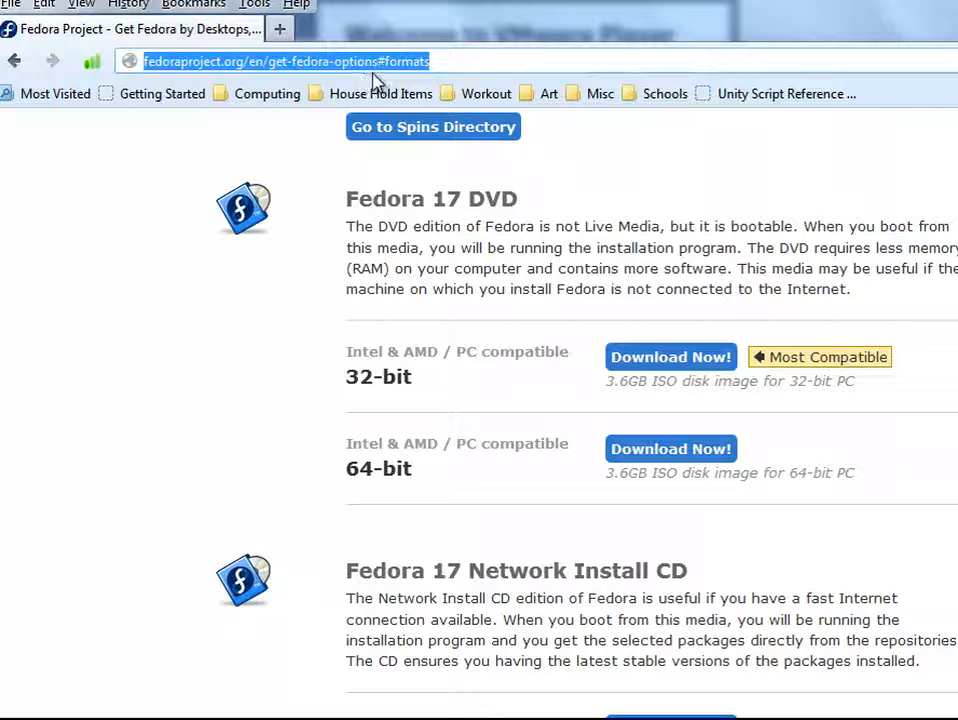
Start downloading the 32-bit Fedora 17 DVD image, then begin a new virtual machine in VMware Player
{"action": "left_click", "coordinate": [460, 63]}
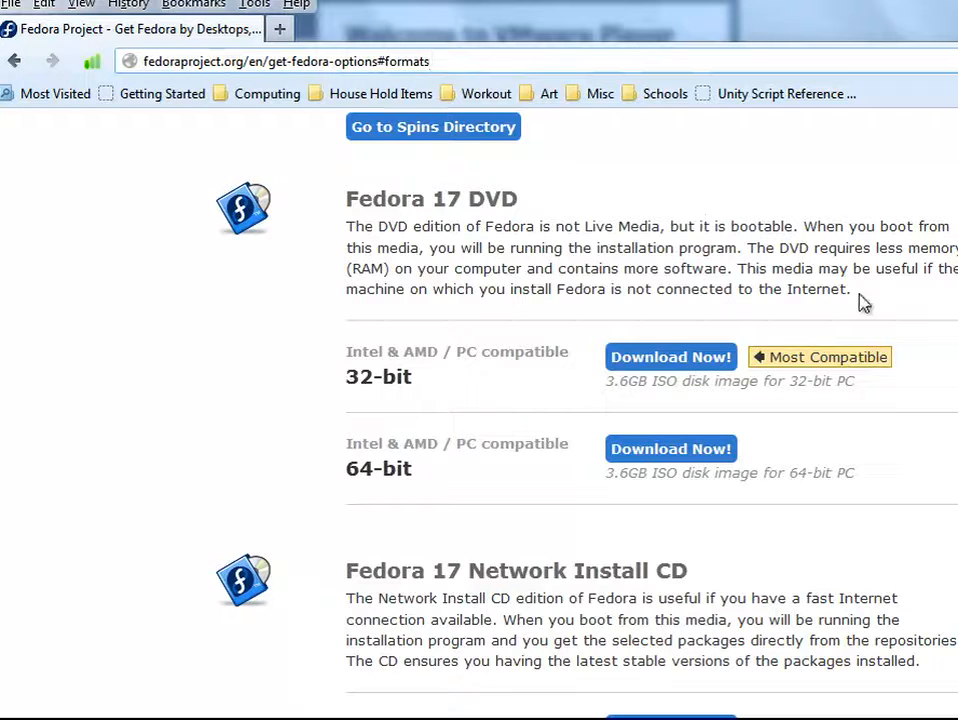
{"action": "left_click_drag", "start_coordinate": [900, 362], "coordinate": [759, 359]}
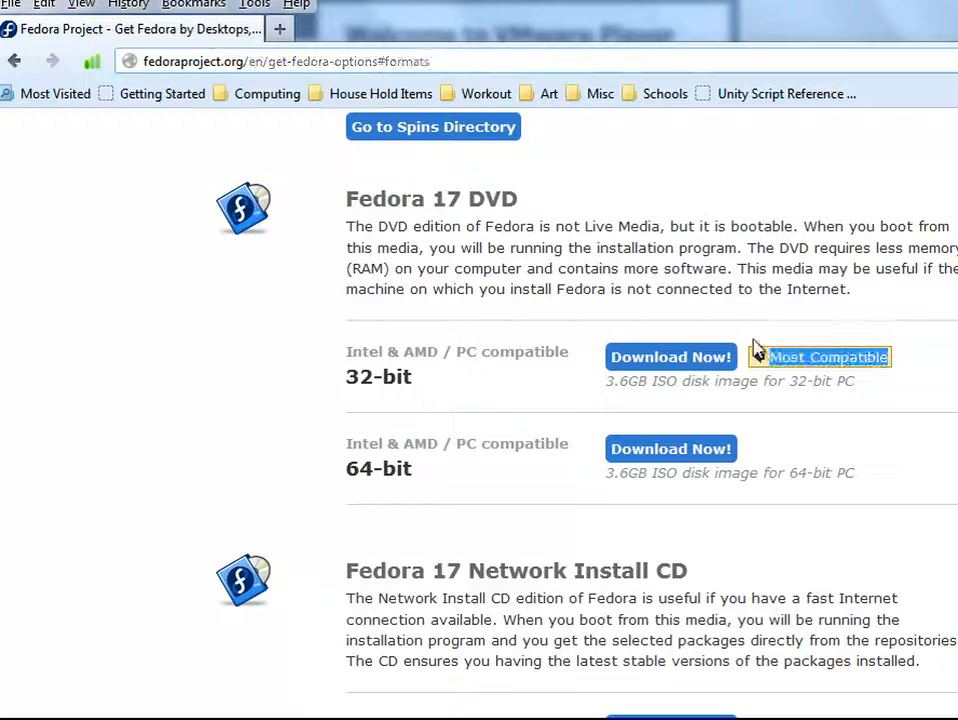
{"action": "left_click", "coordinate": [757, 329]}
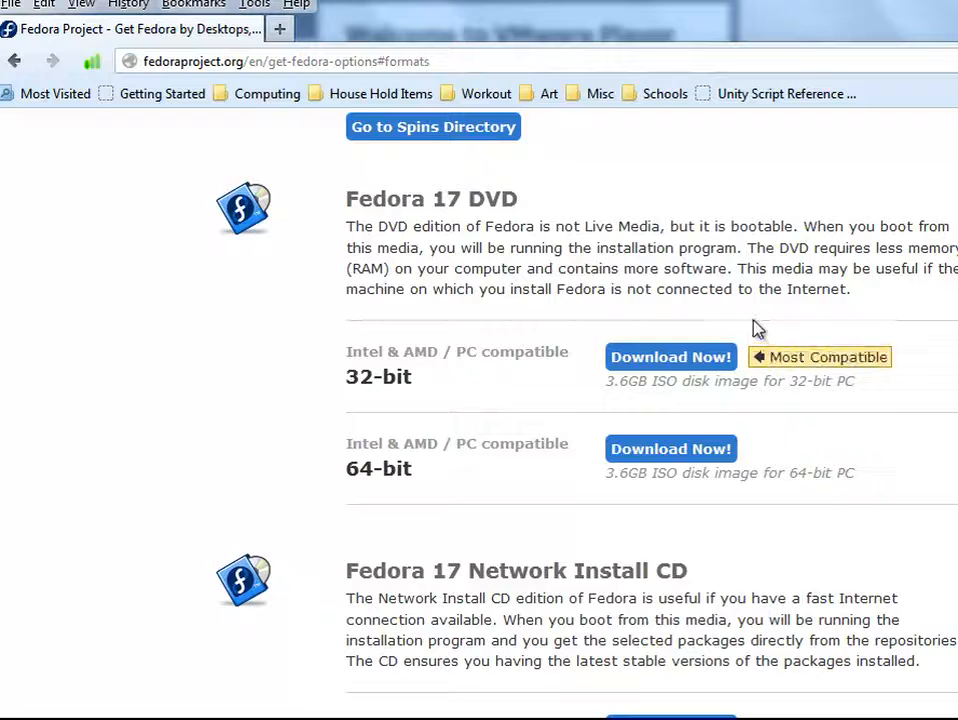
{"action": "left_click", "coordinate": [696, 370]}
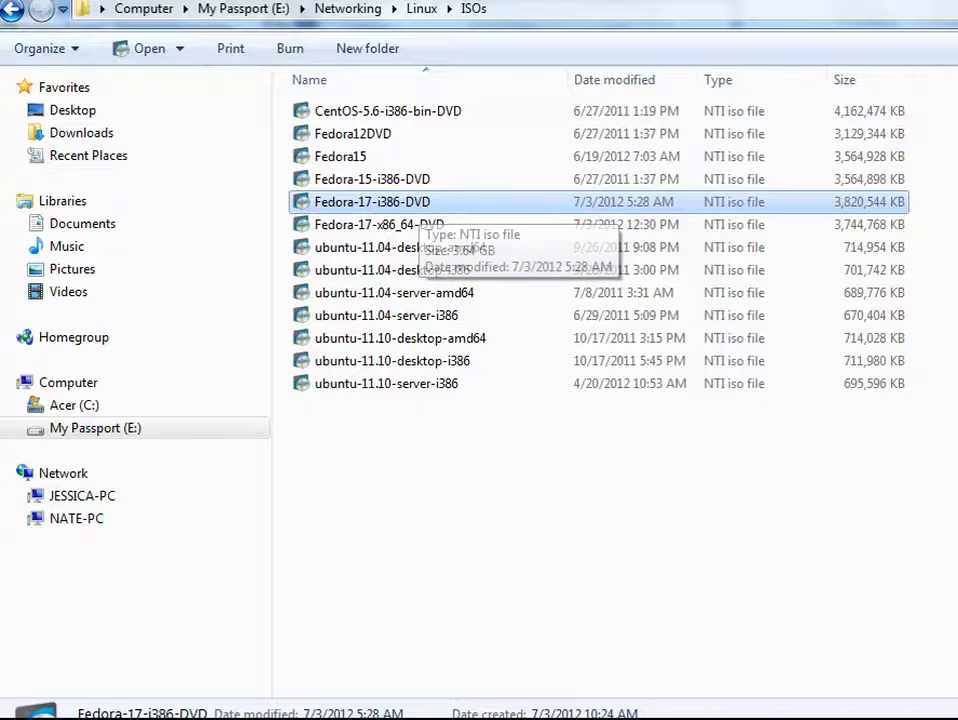
{"action": "key", "text": "alt+Tab"}
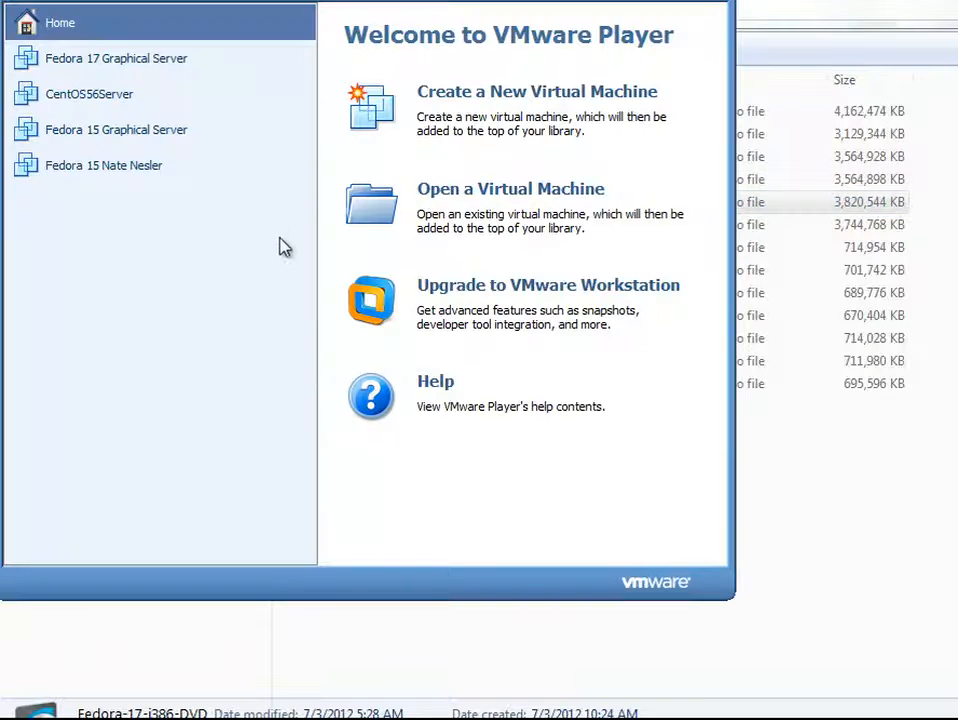
{"action": "left_click", "coordinate": [505, 95]}
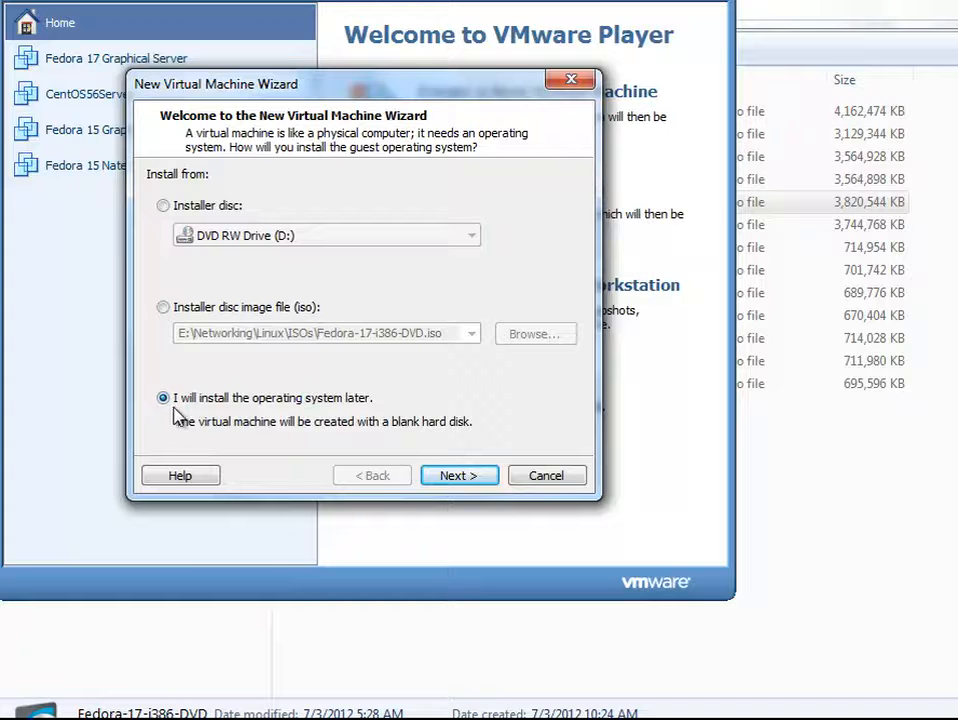
Choose to install the OS later and set the guest to Linux, version Fedora
{"action": "left_click", "coordinate": [459, 477]}
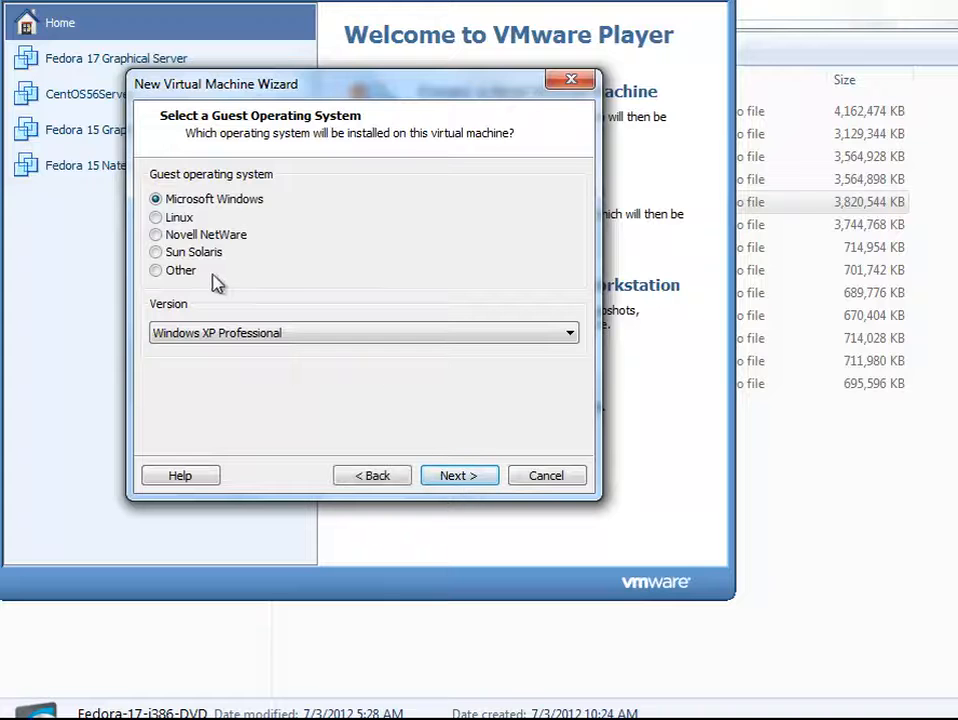
{"action": "left_click", "coordinate": [157, 218]}
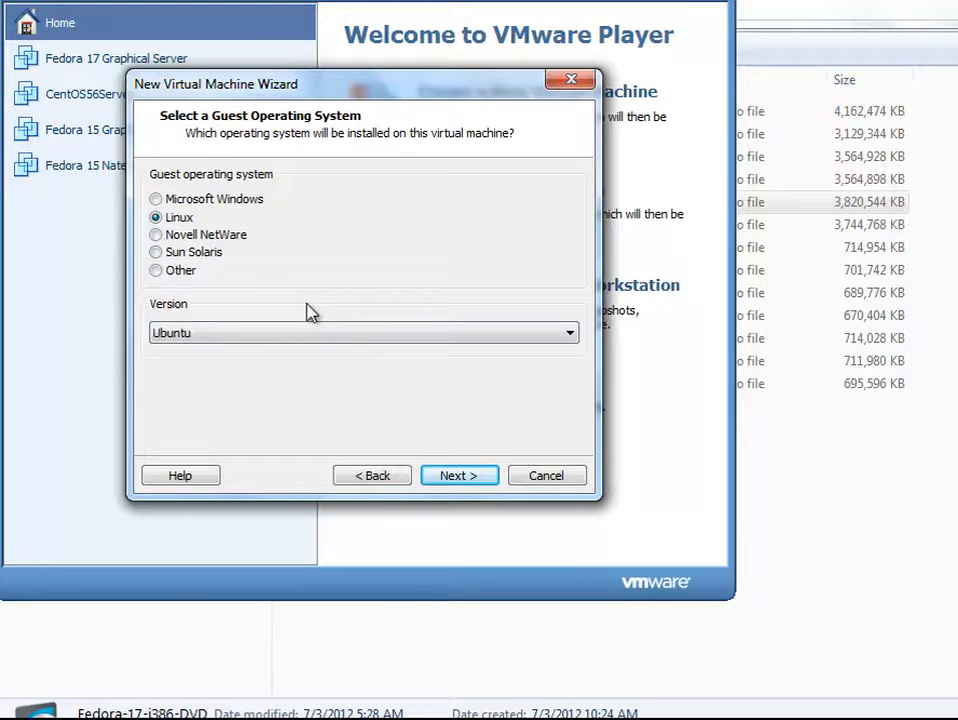
{"action": "left_click", "coordinate": [441, 333]}
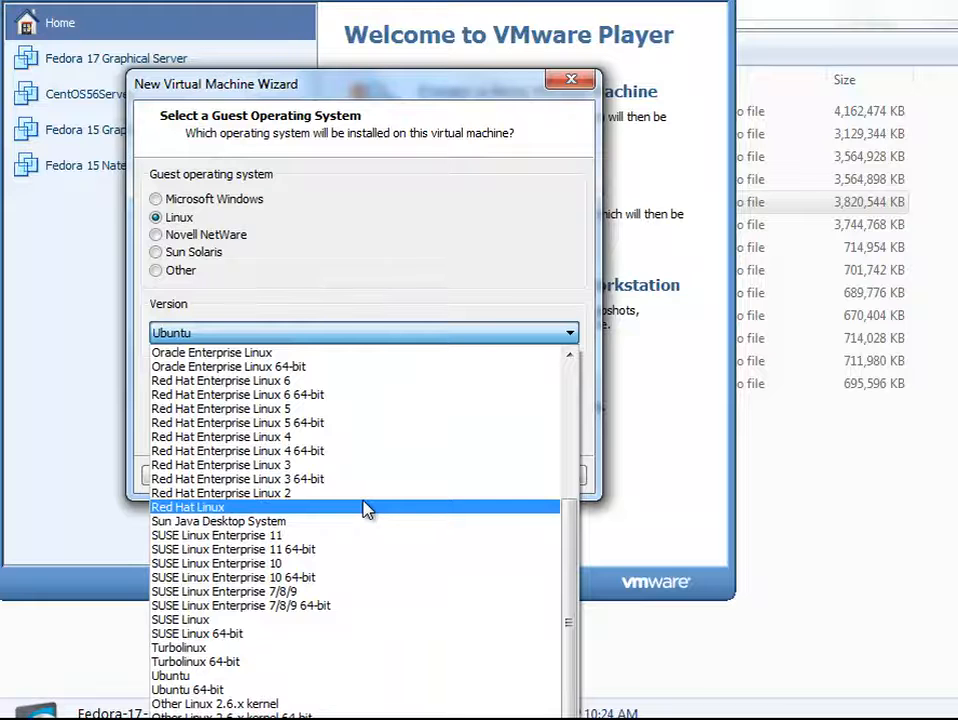
{"action": "left_click", "coordinate": [365, 508]}
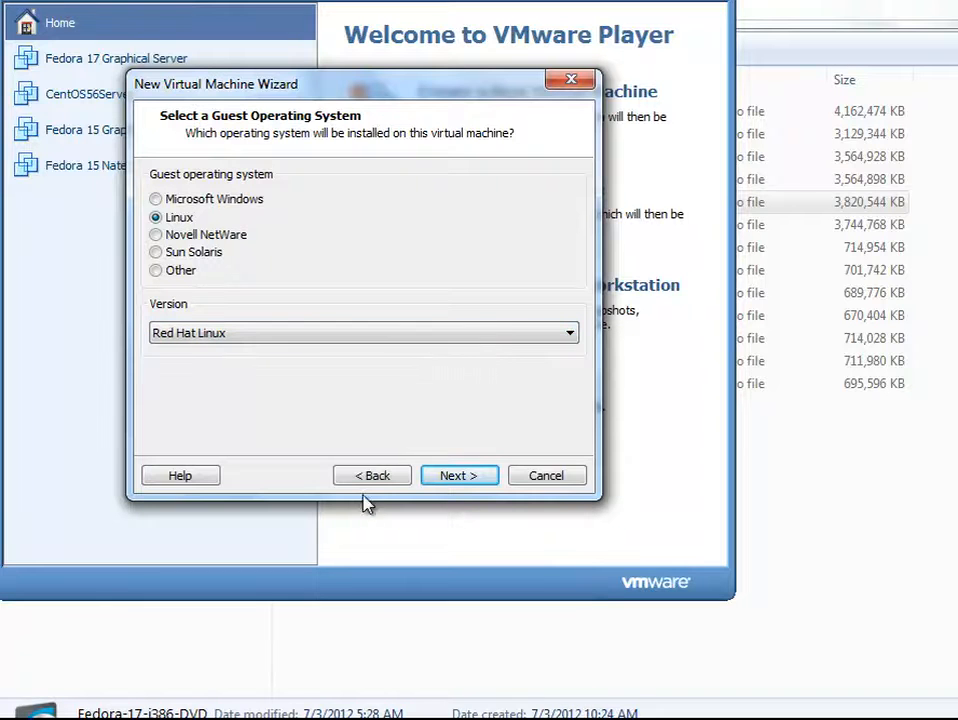
{"action": "left_click", "coordinate": [520, 338]}
{"action": "scroll", "coordinate": [421, 462], "scroll_direction": "up", "scroll_amount": 5}
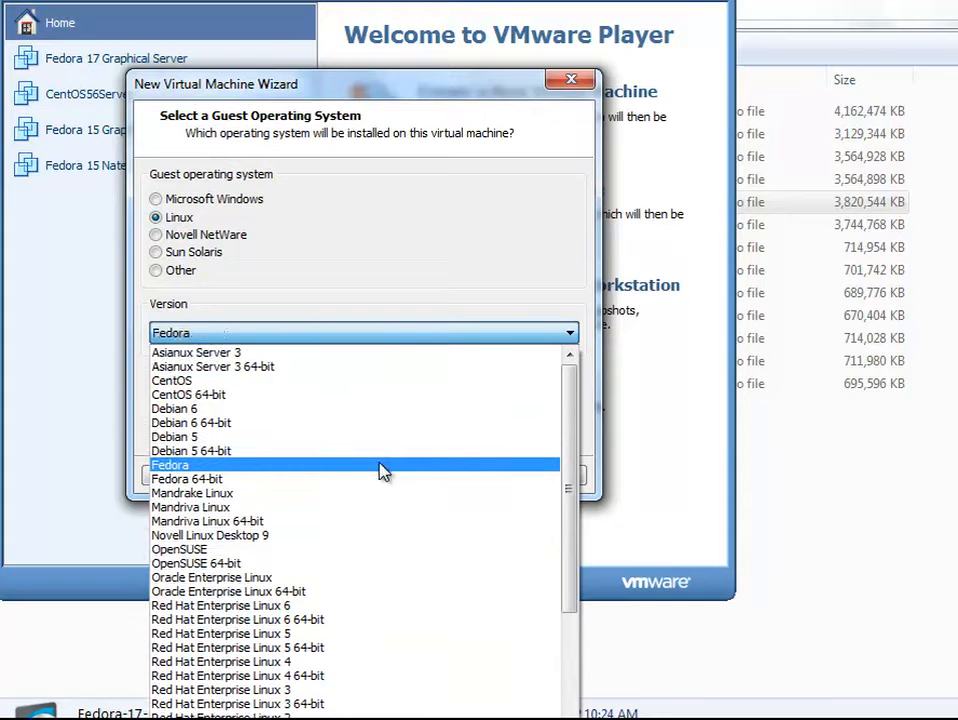
{"action": "left_click", "coordinate": [383, 472]}
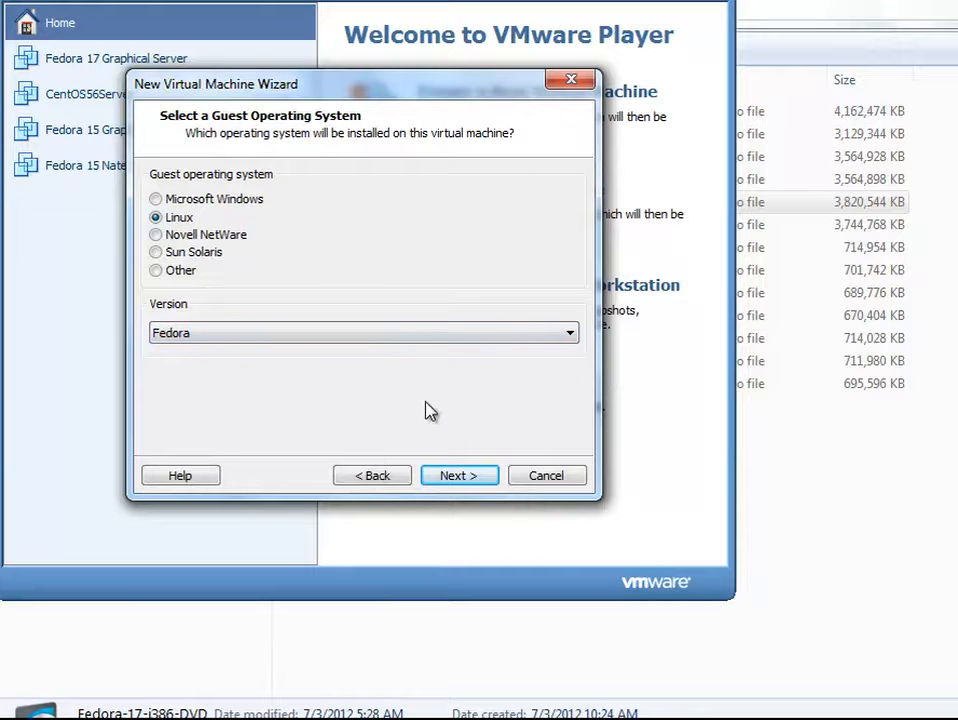
Browse to My Passport (E:) > Networking > Linux for the machine's location
{"action": "left_click", "coordinate": [451, 476]}
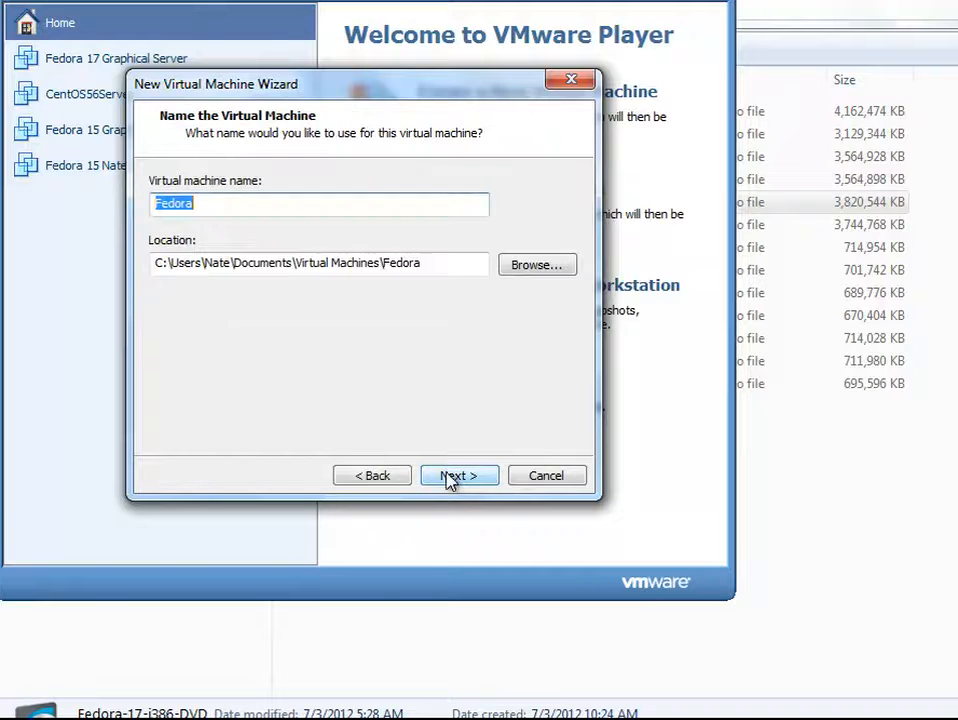
{"action": "left_click", "coordinate": [533, 264]}
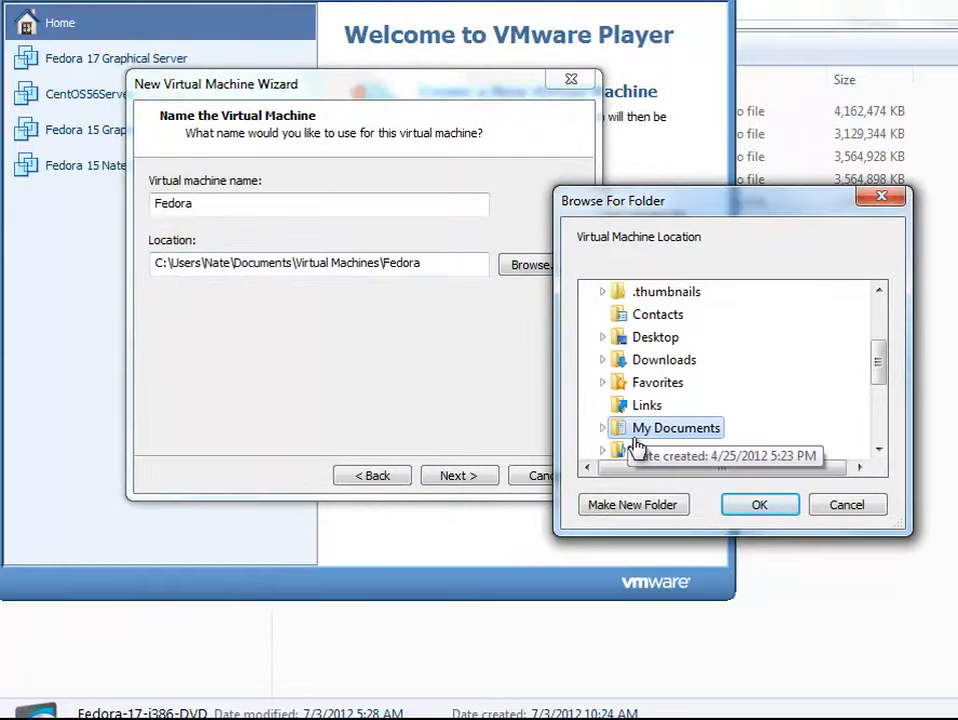
{"action": "left_click_drag", "start_coordinate": [870, 368], "coordinate": [881, 435]}
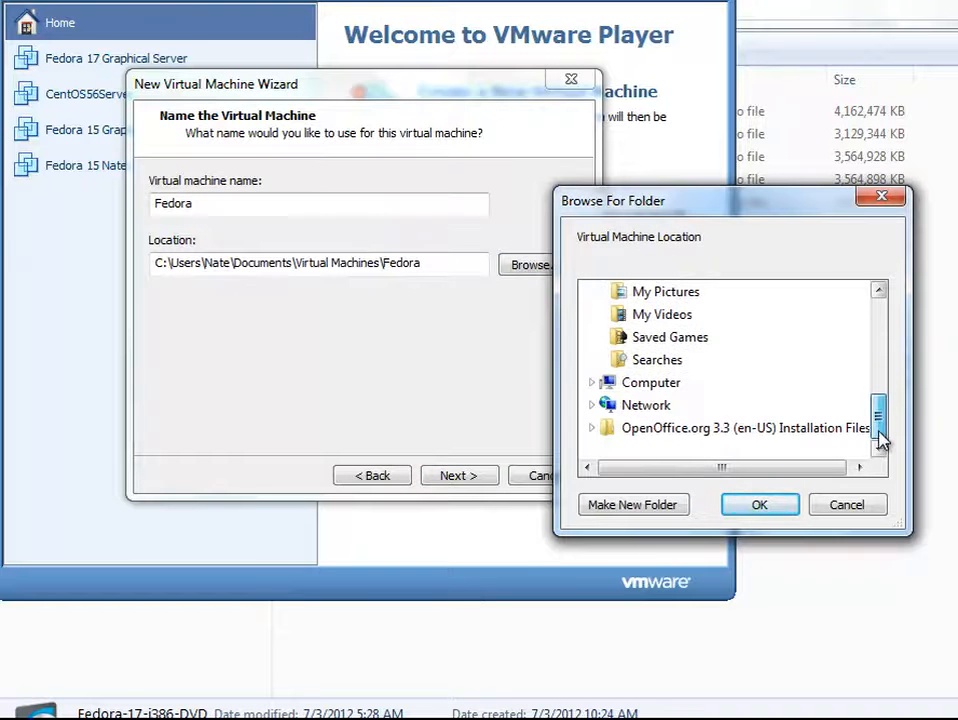
{"action": "left_click", "coordinate": [591, 383]}
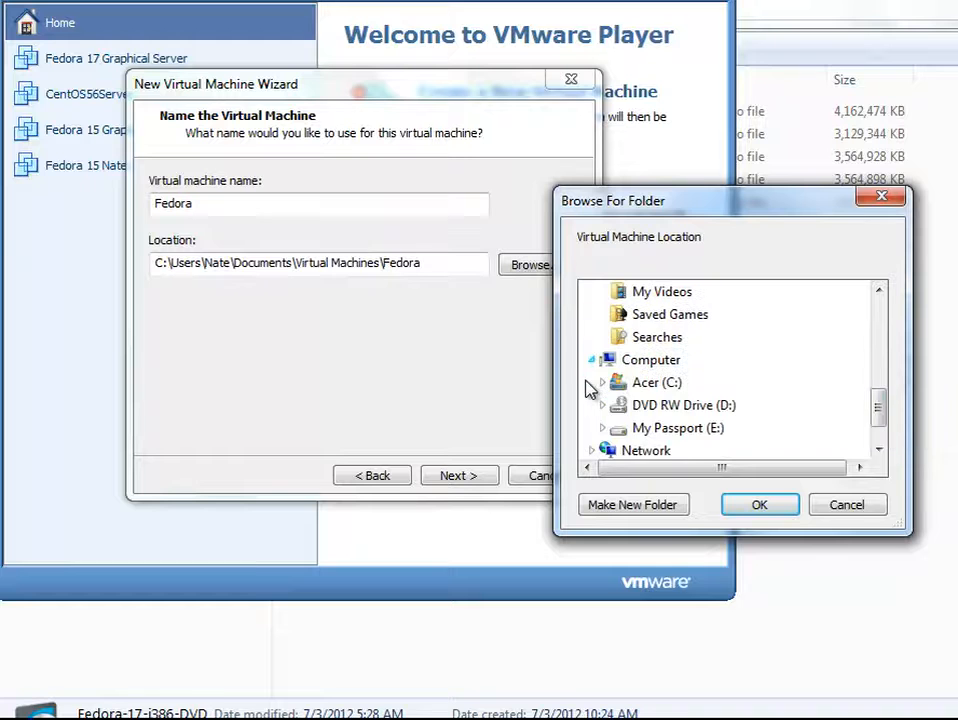
{"action": "left_click", "coordinate": [634, 430]}
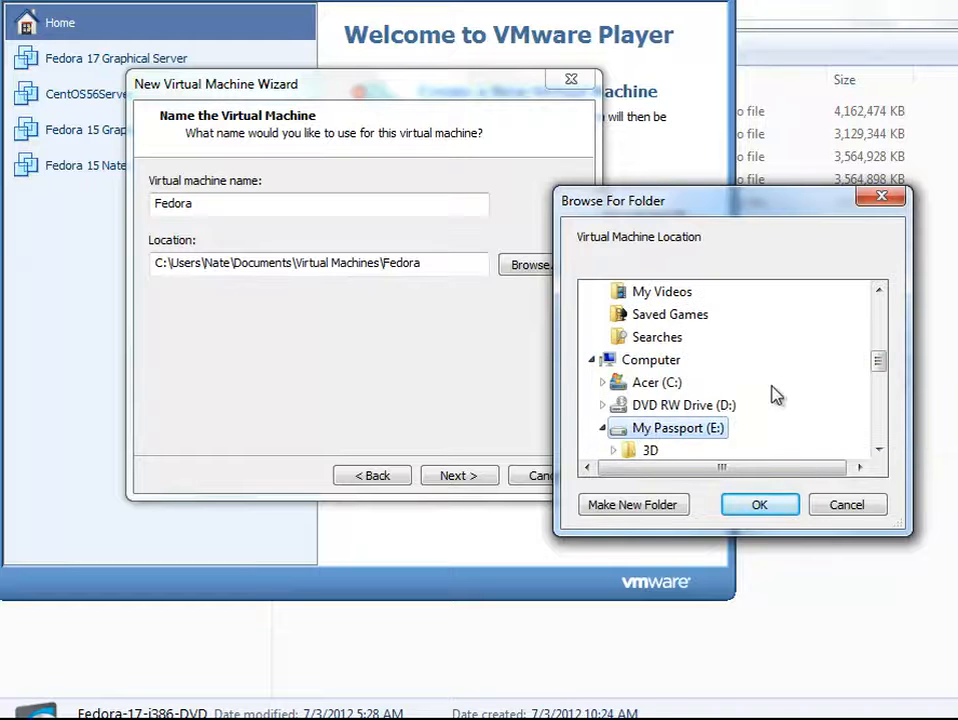
{"action": "mouse_move", "coordinate": [877, 368]}
{"action": "left_mouse_down"}
{"action": "mouse_move", "coordinate": [879, 400]}
{"action": "mouse_move", "coordinate": [882, 391]}
{"action": "left_mouse_up"}
{"action": "left_click", "coordinate": [698, 363]}
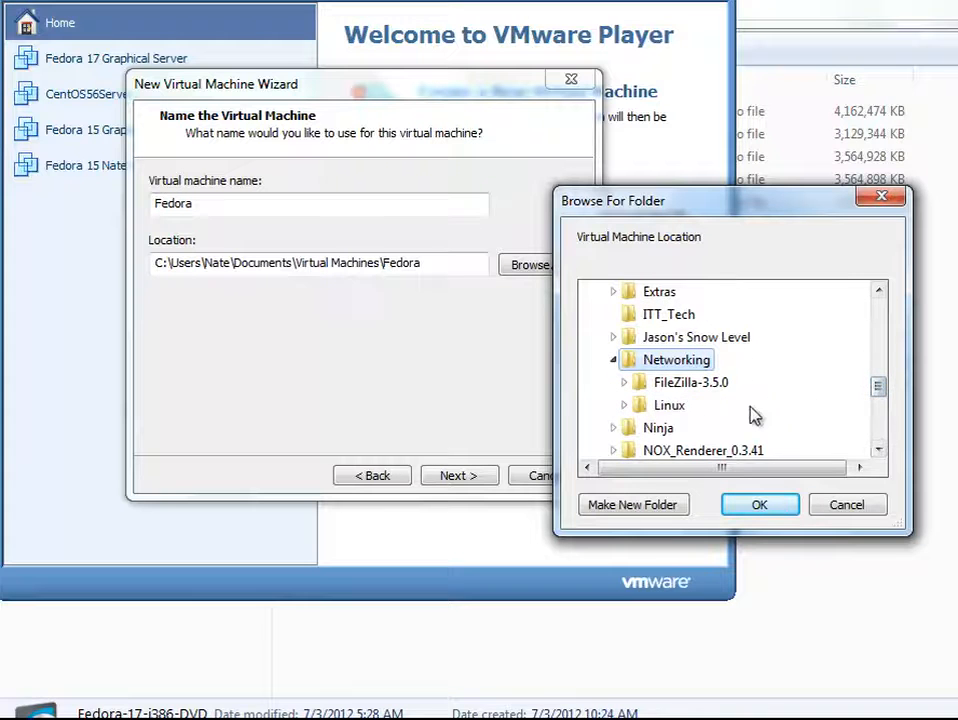
{"action": "left_click", "coordinate": [622, 407]}
{"action": "mouse_move", "coordinate": [877, 370]}
{"action": "left_mouse_down"}
{"action": "mouse_move", "coordinate": [879, 397]}
{"action": "mouse_move", "coordinate": [879, 370]}
{"action": "left_mouse_up"}
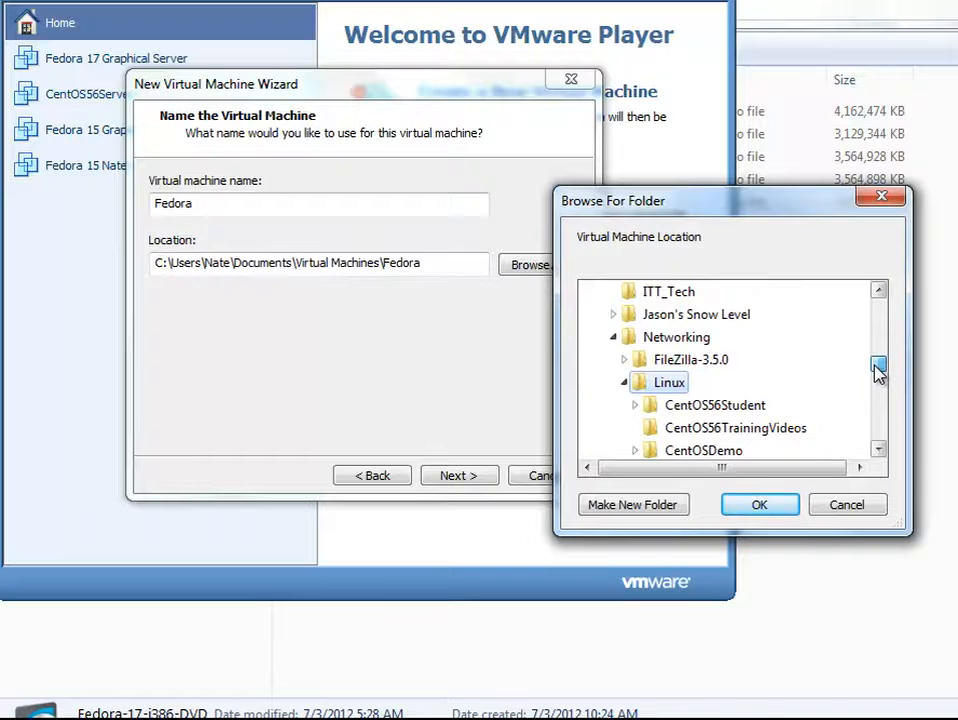
Create a new folder 'Fedora17Server' there and accept it as the location
{"action": "left_click", "coordinate": [677, 505]}
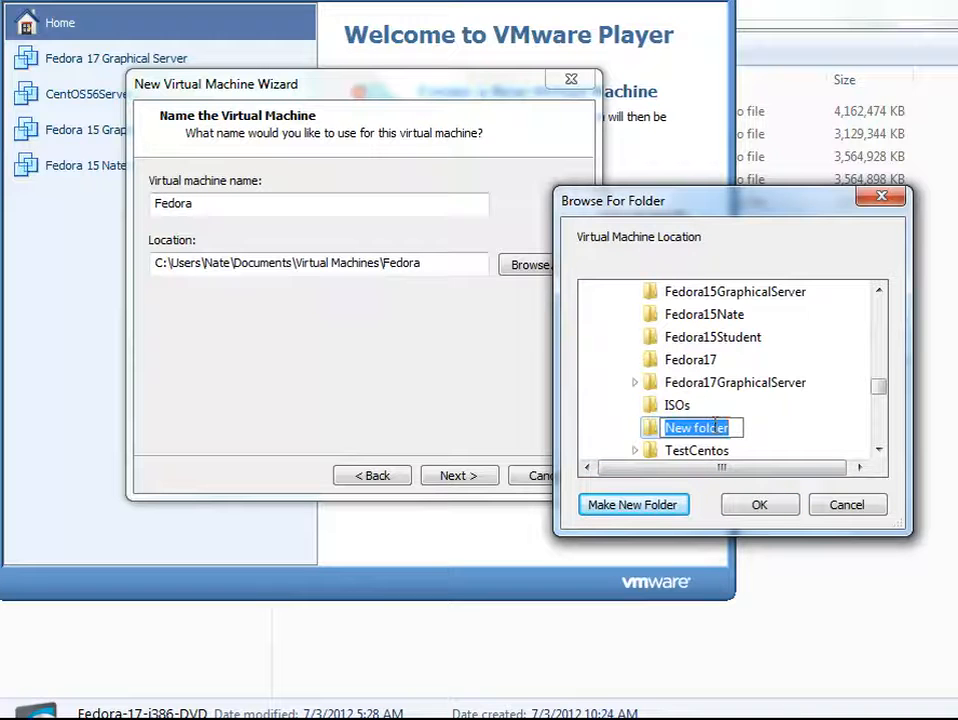
{"action": "type", "text": "Fedor"}
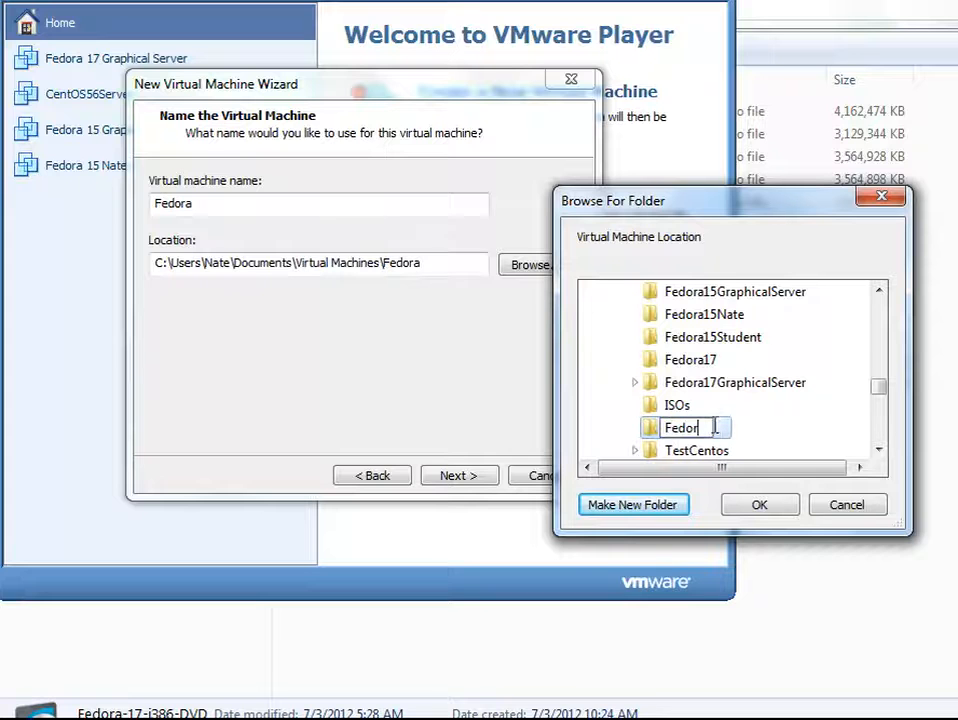
{"action": "type", "text": "a17Server"}
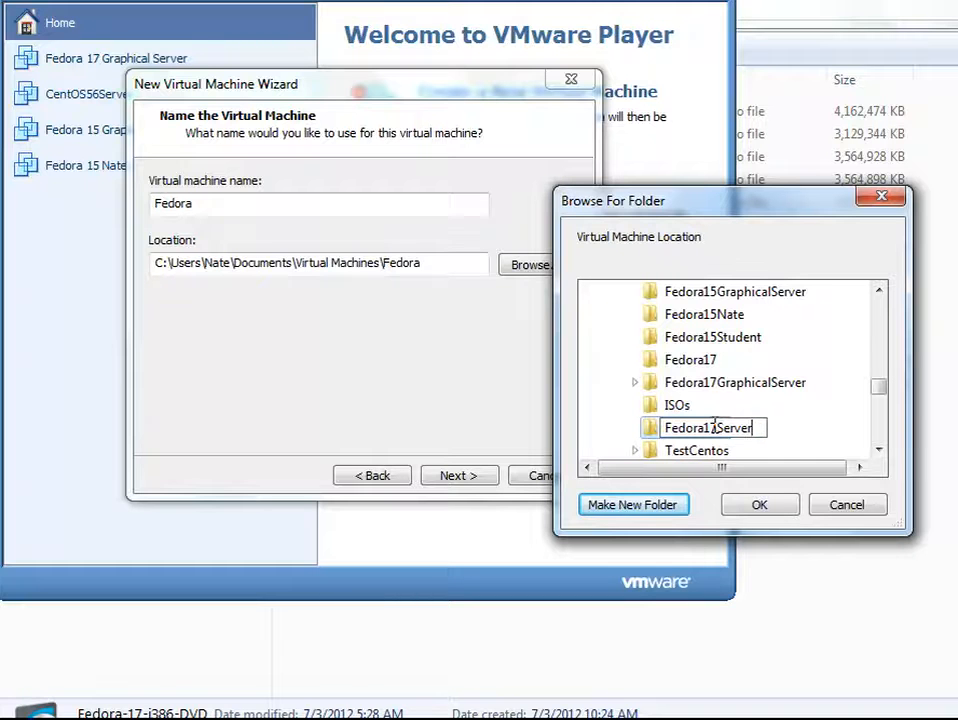
{"action": "key", "text": "Return"}
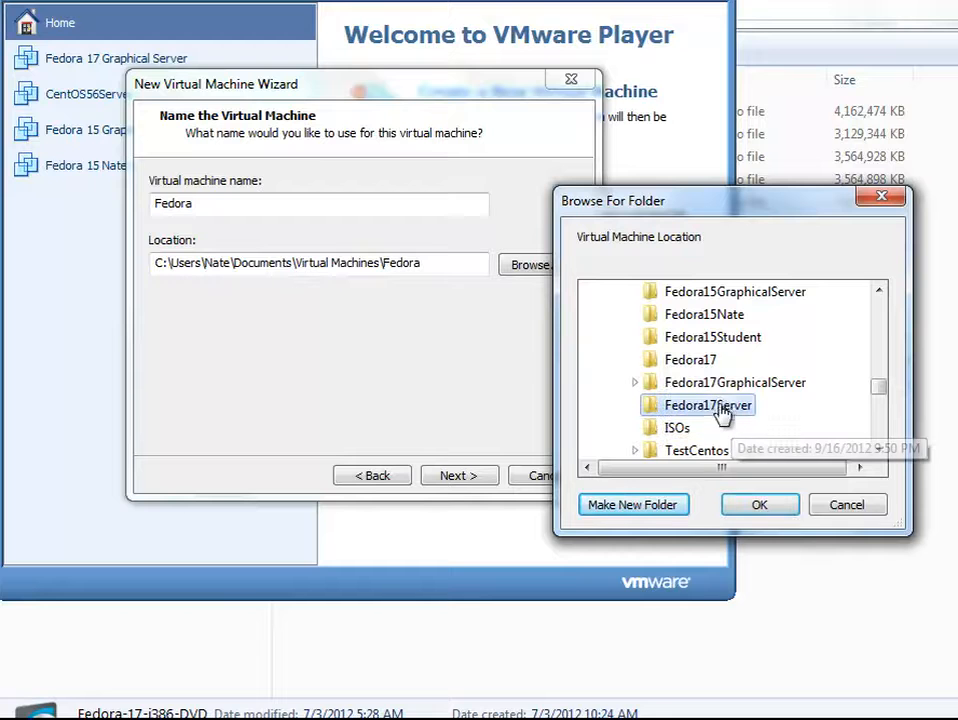
{"action": "left_click", "coordinate": [762, 507]}
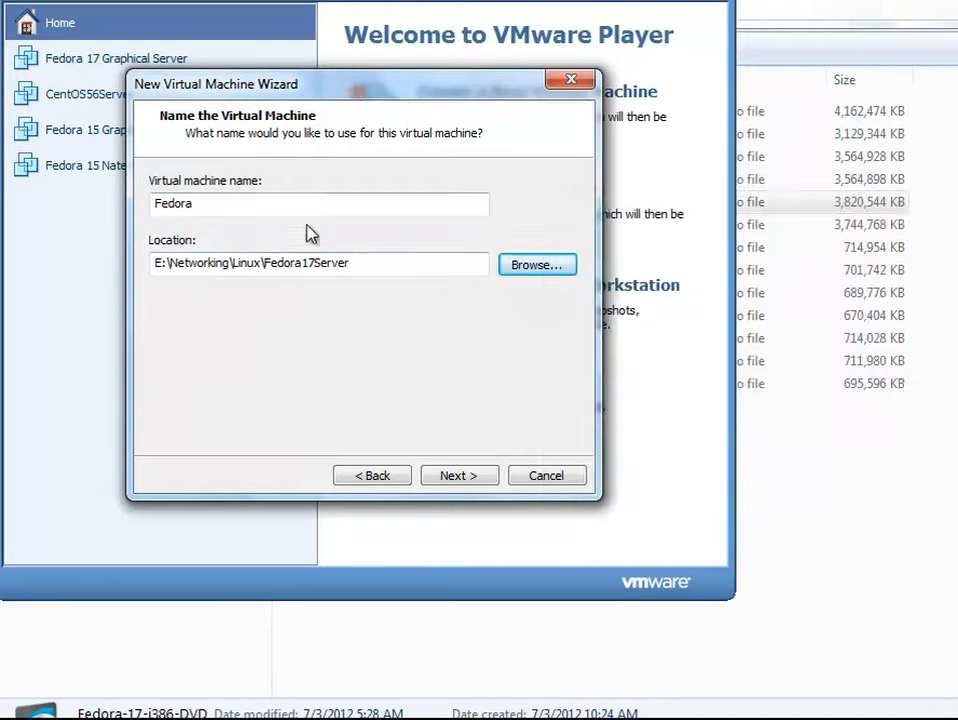
Name the virtual machine 'Fedora 17 Server'
{"action": "left_click", "coordinate": [296, 199]}
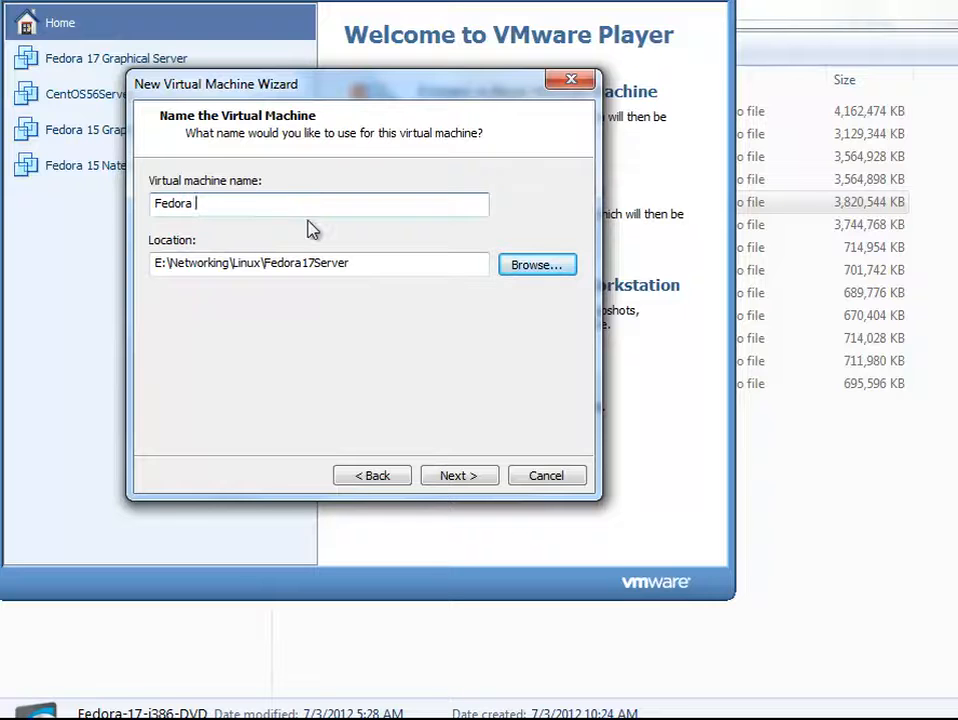
{"action": "type", "text": "17 Server"}
{"action": "left_click", "coordinate": [455, 476]}
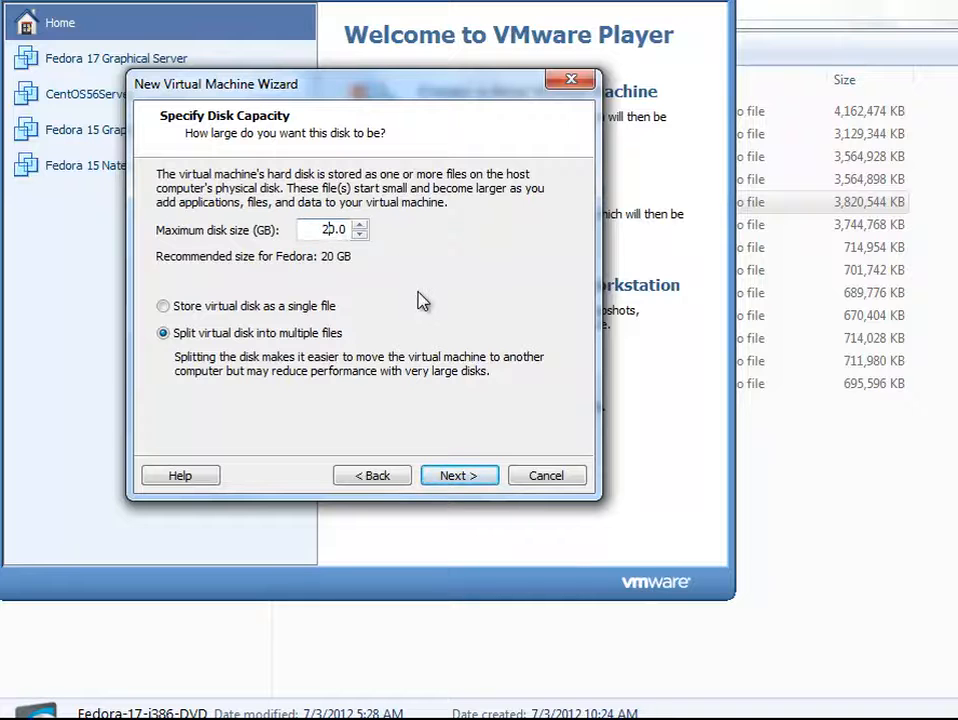
Set a 50 GB virtual disk stored as a single file
{"action": "key", "text": "BackSpace"}
{"action": "type", "text": "5"}
{"action": "left_click", "coordinate": [312, 306]}
{"action": "left_click", "coordinate": [449, 477]}
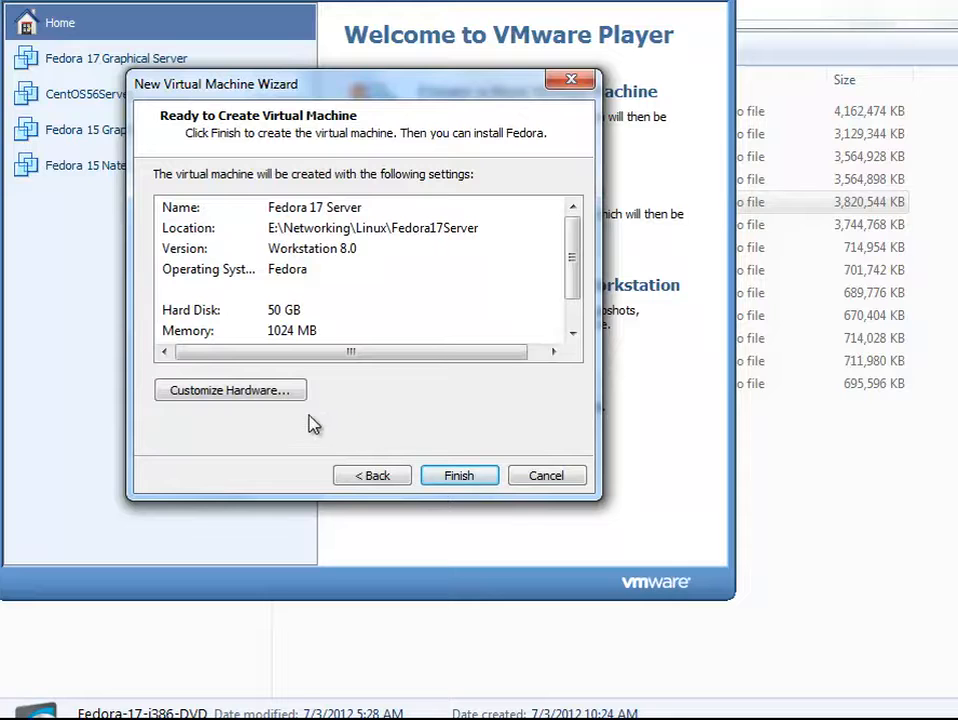
Raise the machine's memory to 2048 MB in hardware settings and select the CD/DVD drive
{"action": "left_click", "coordinate": [281, 394]}
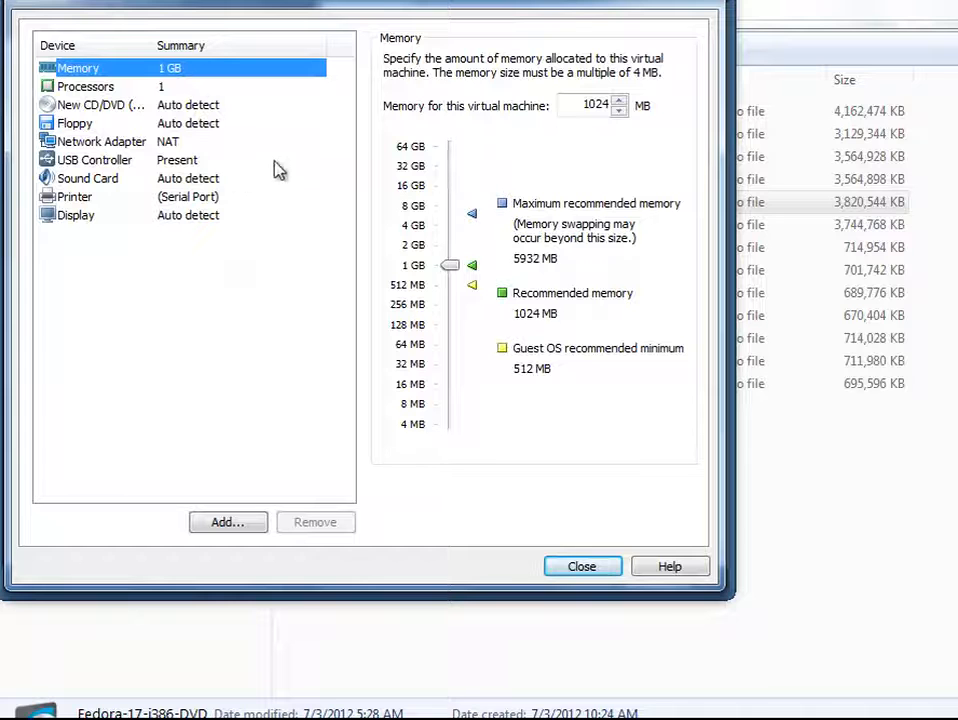
{"action": "mouse_move", "coordinate": [453, 272]}
{"action": "left_mouse_down"}
{"action": "mouse_move", "coordinate": [457, 257]}
{"action": "mouse_move", "coordinate": [466, 259]}
{"action": "left_mouse_up"}
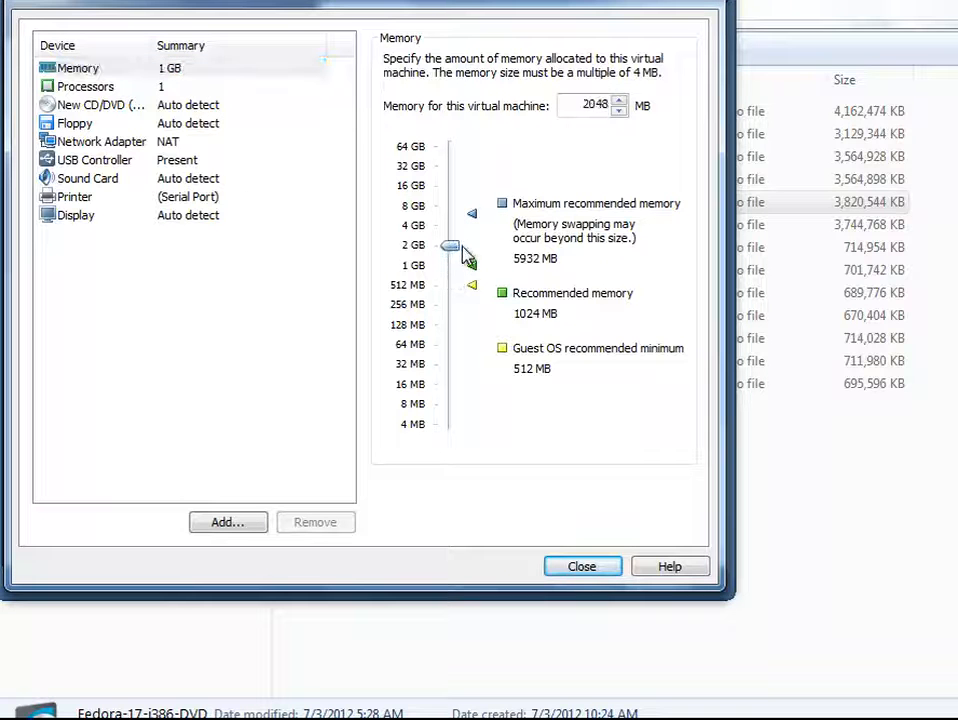
{"action": "left_click", "coordinate": [197, 91]}
{"action": "left_click", "coordinate": [197, 103]}
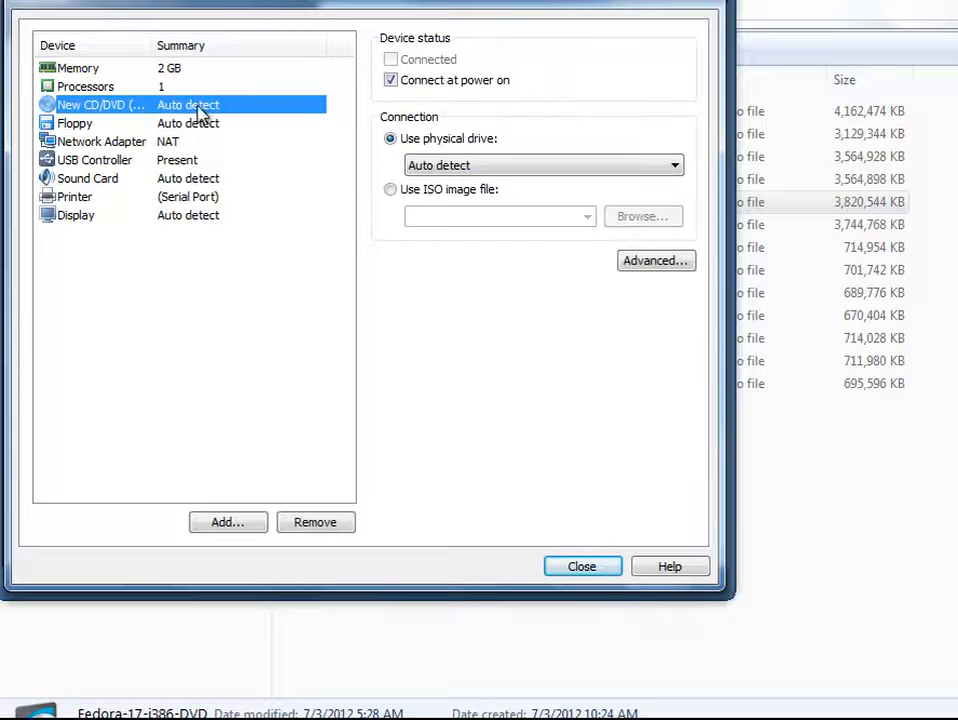
Use the ISO image E:\Networking\Linux\ISOs\Fedora-17-i386-DVD for the CD/DVD drive
{"action": "left_click", "coordinate": [389, 191]}
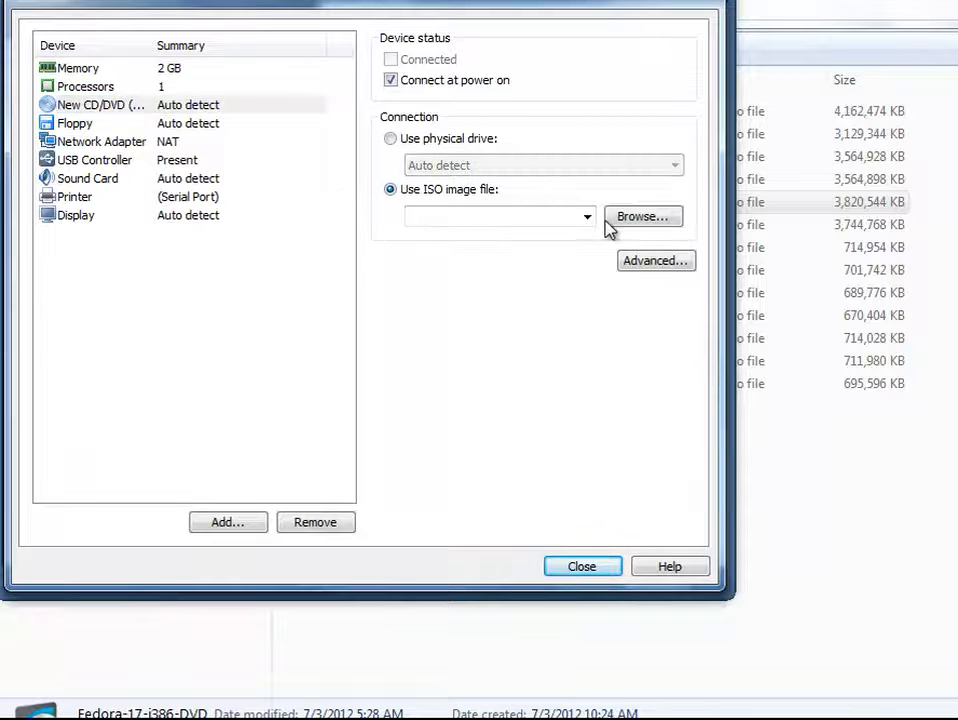
{"action": "left_click", "coordinate": [632, 222]}
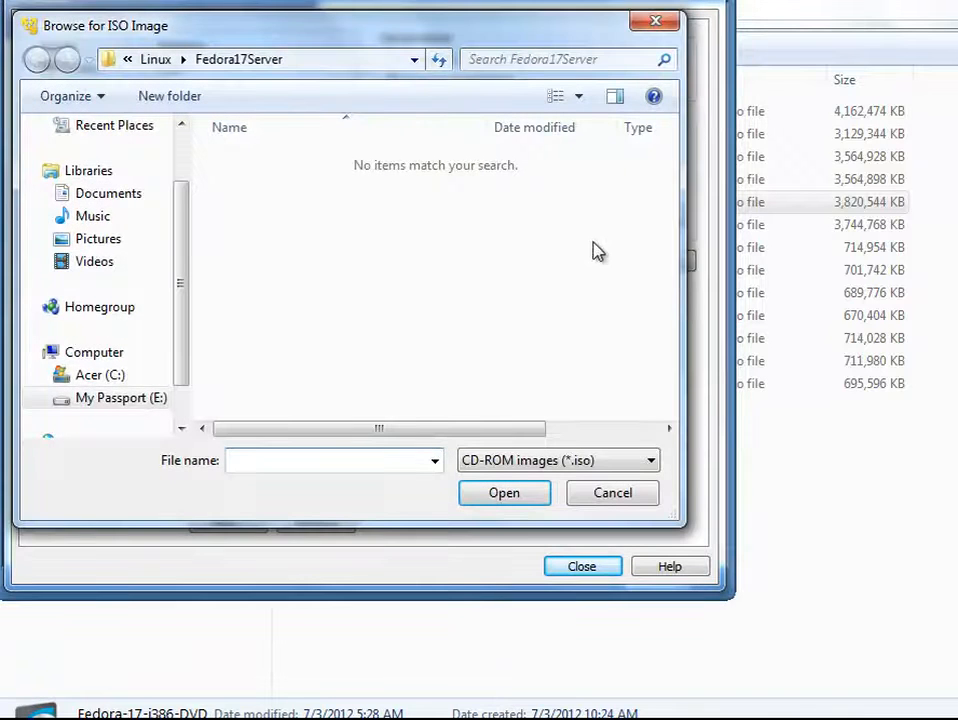
{"action": "left_click", "coordinate": [166, 59]}
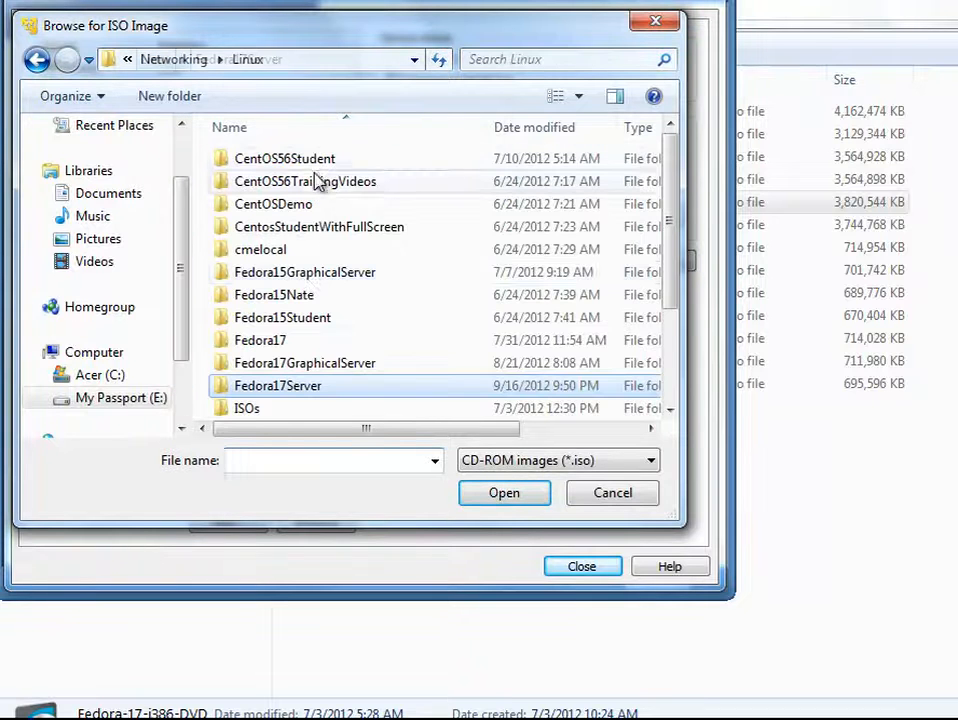
{"action": "double_click", "coordinate": [261, 410]}
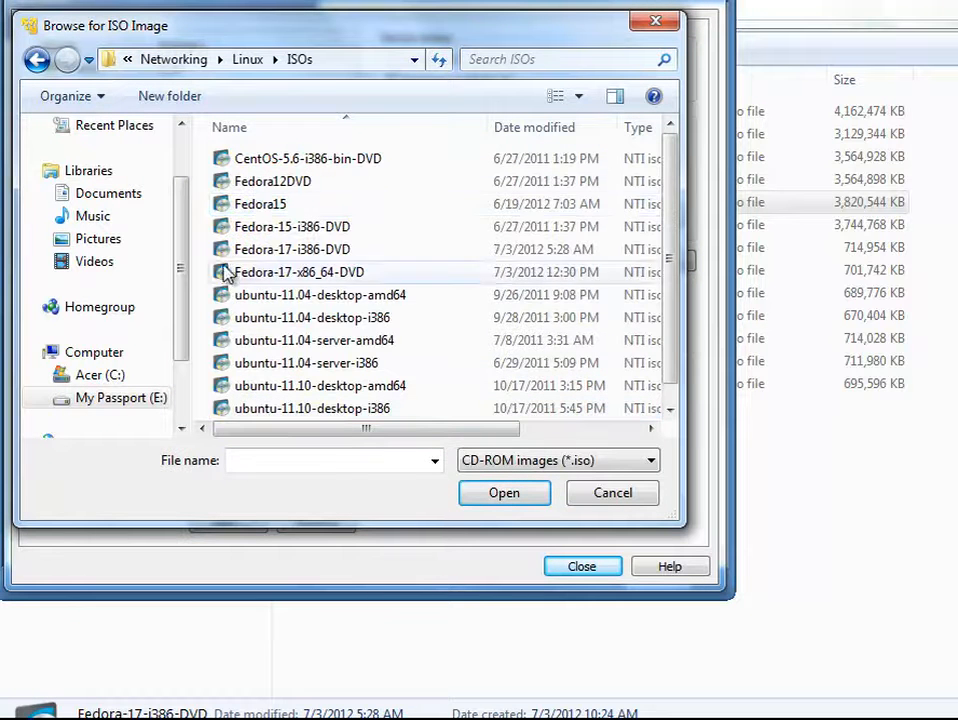
{"action": "left_click", "coordinate": [320, 256]}
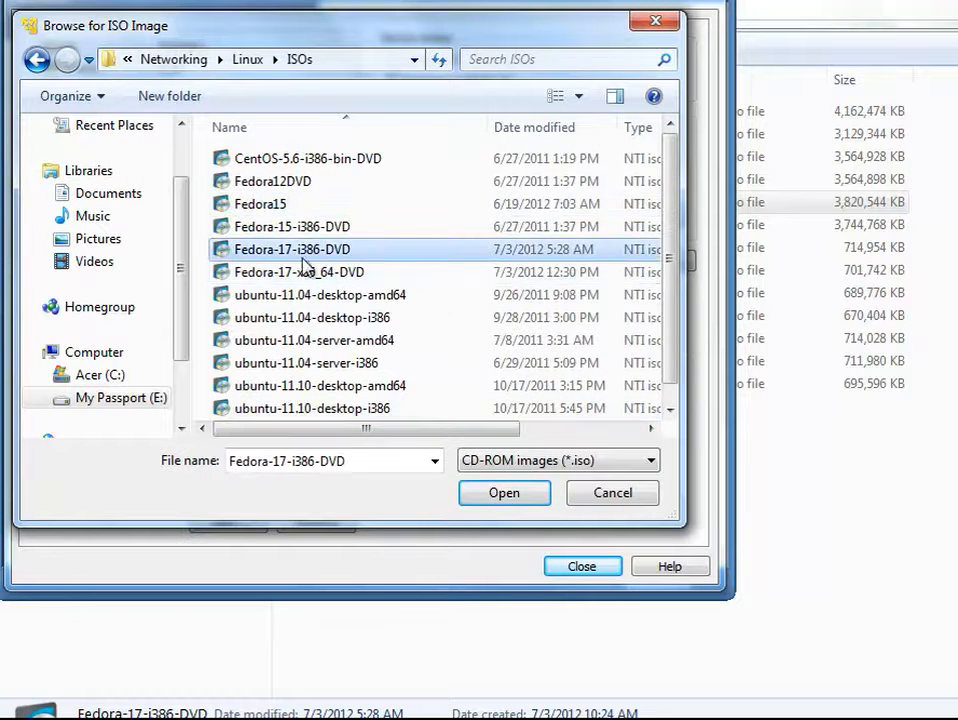
{"action": "left_click", "coordinate": [496, 496]}
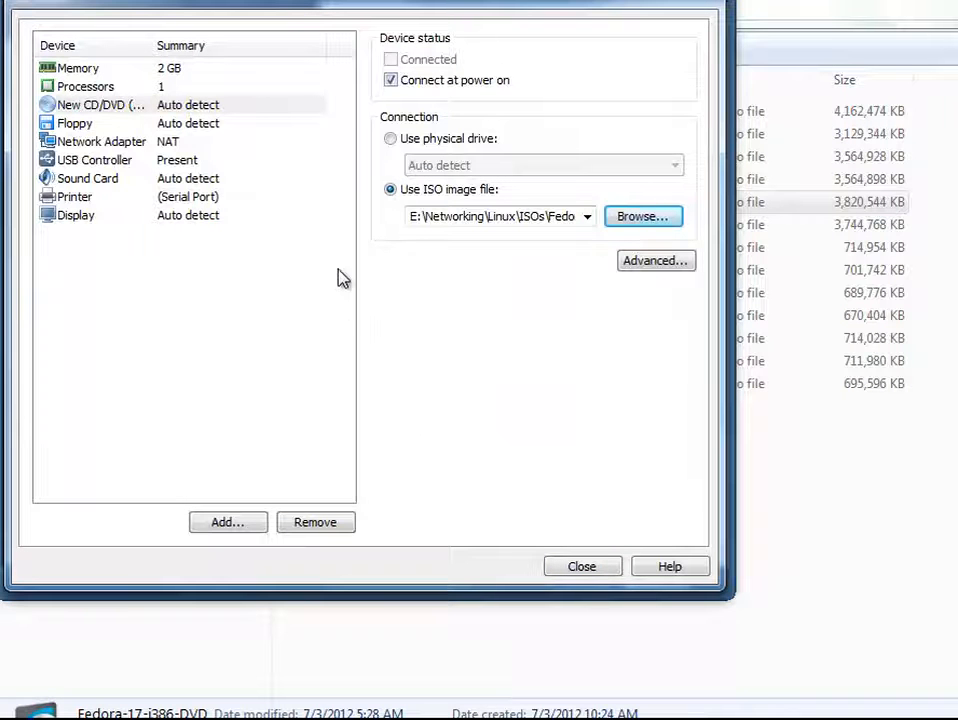
Set the network adapter to Bridged with the physical connection state replicated
{"action": "left_click", "coordinate": [229, 128]}
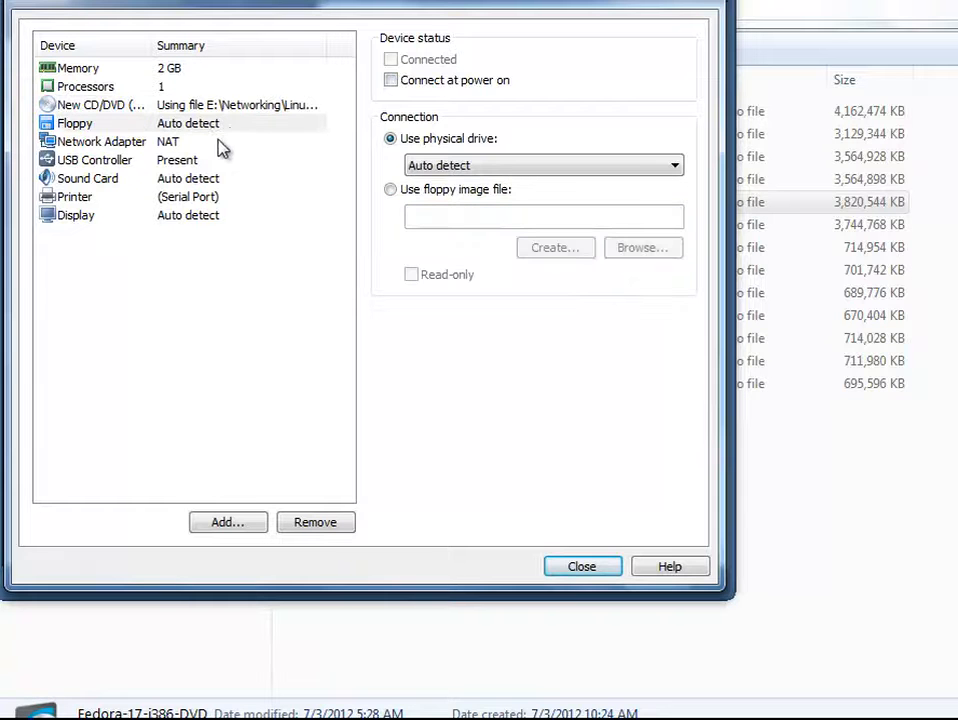
{"action": "left_click", "coordinate": [218, 141]}
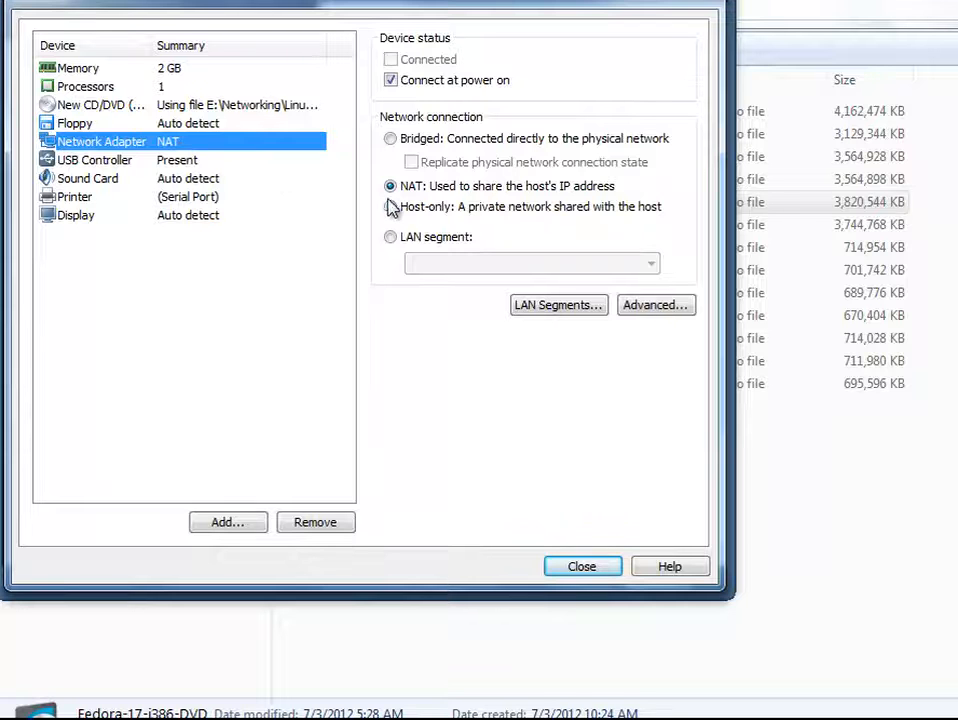
{"action": "left_click", "coordinate": [391, 139]}
{"action": "left_click", "coordinate": [411, 163]}
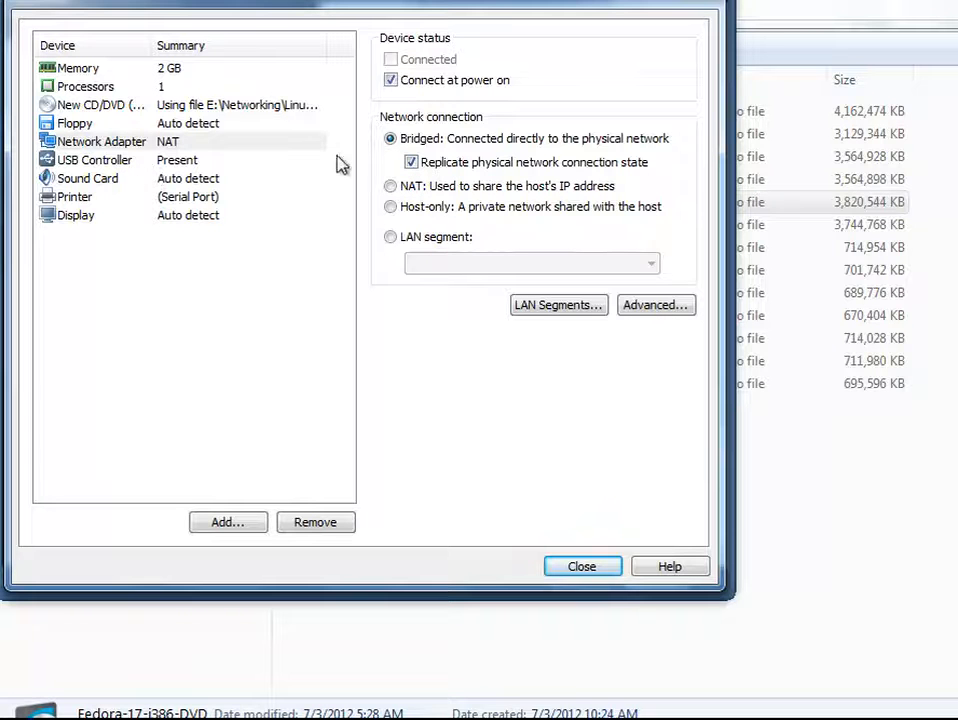
Review the USB, sound, printer and display settings, then close the hardware settings
{"action": "left_click", "coordinate": [98, 164]}
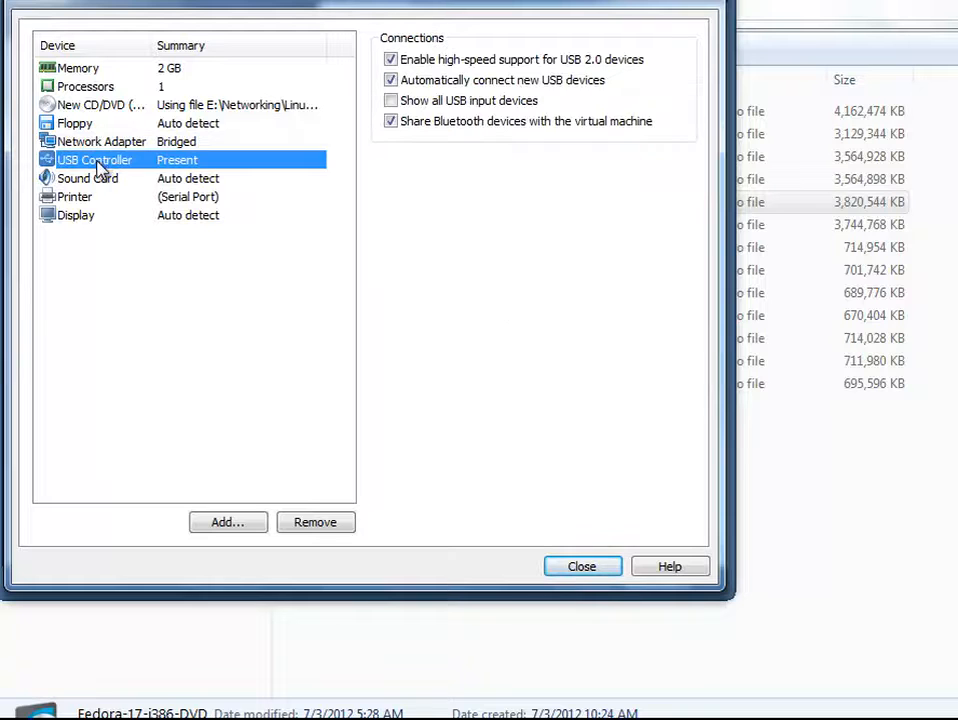
{"action": "left_click", "coordinate": [106, 179]}
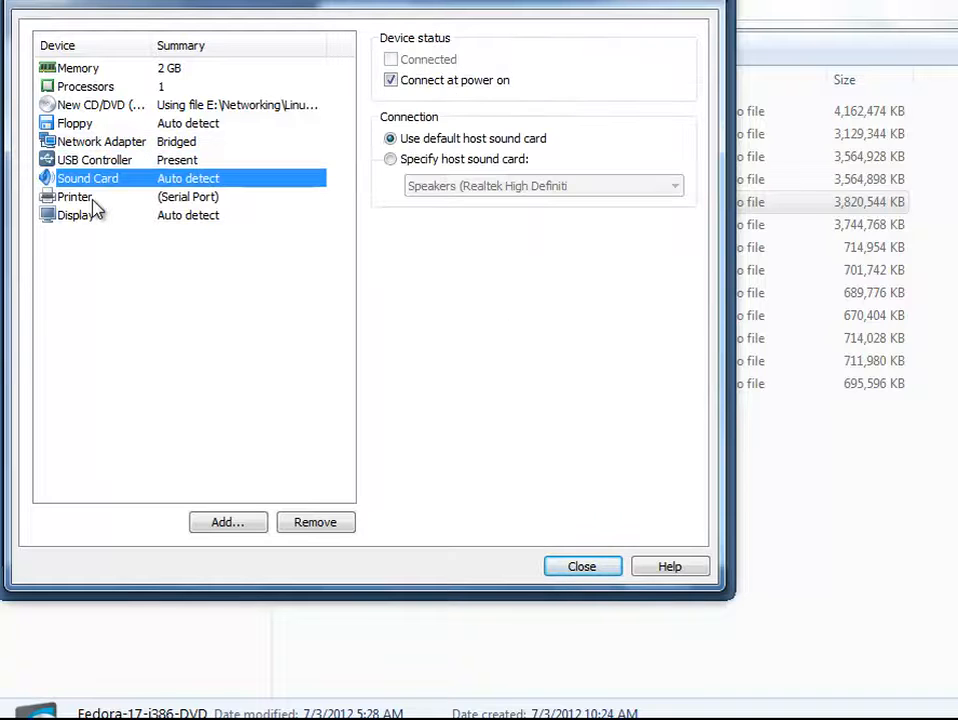
{"action": "left_click", "coordinate": [95, 199]}
{"action": "left_click", "coordinate": [95, 220]}
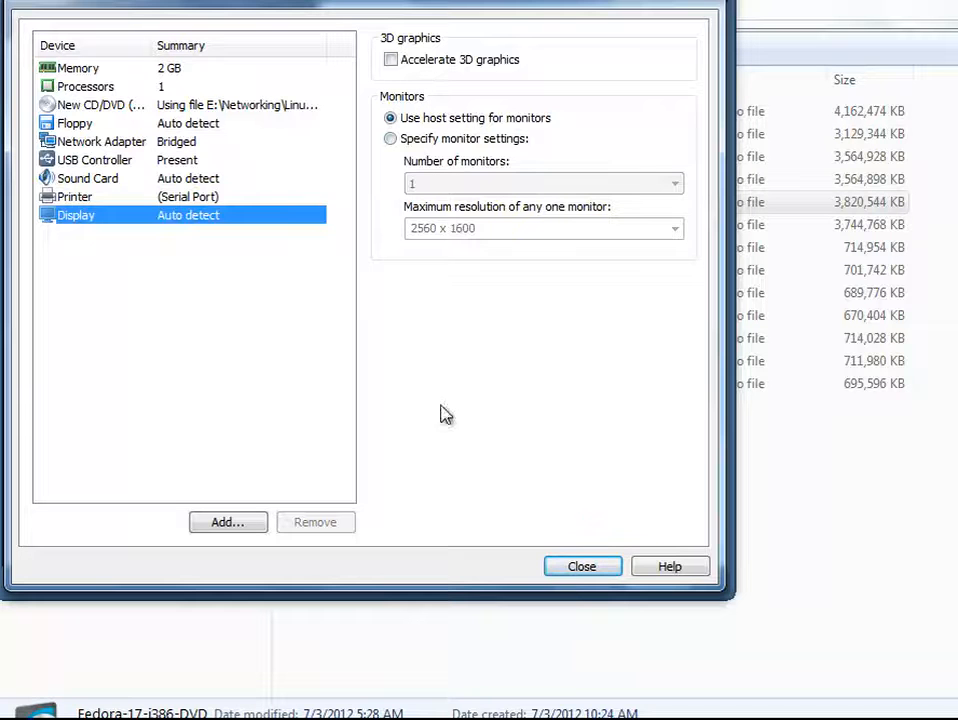
{"action": "left_click", "coordinate": [571, 567]}
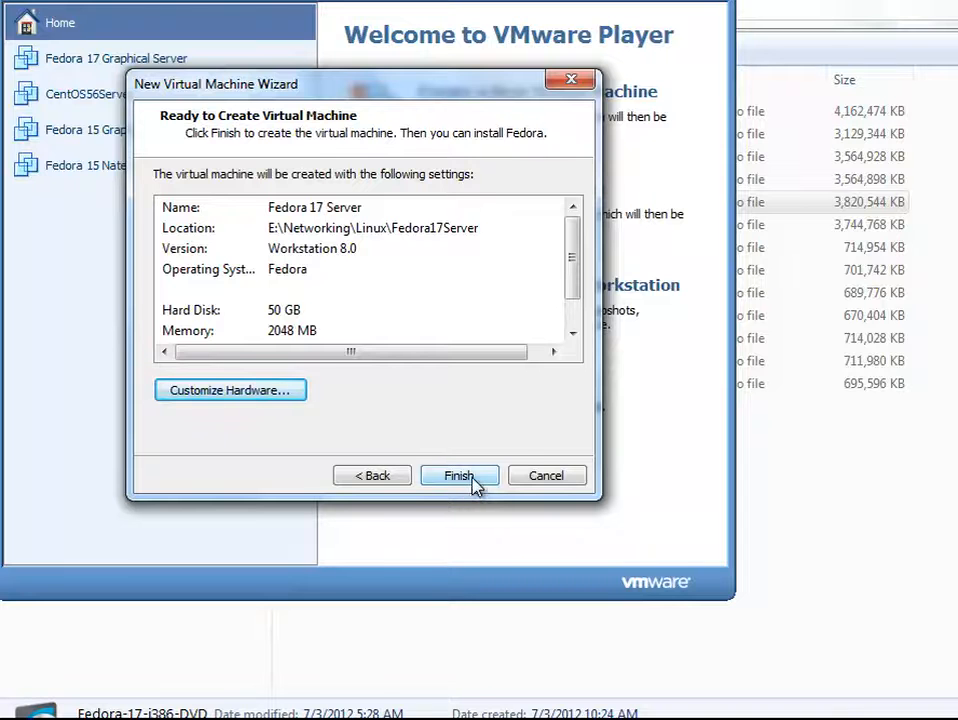
Finish the wizard and power on Fedora 17 Server from the library
{"action": "left_click", "coordinate": [459, 476]}
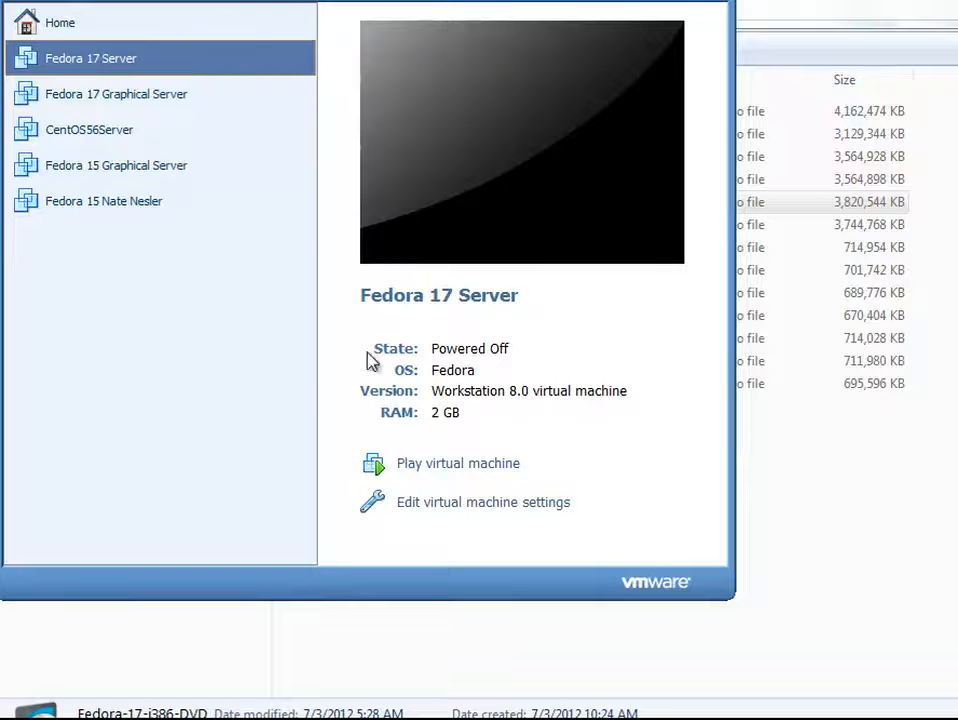
{"action": "double_click", "coordinate": [223, 58]}
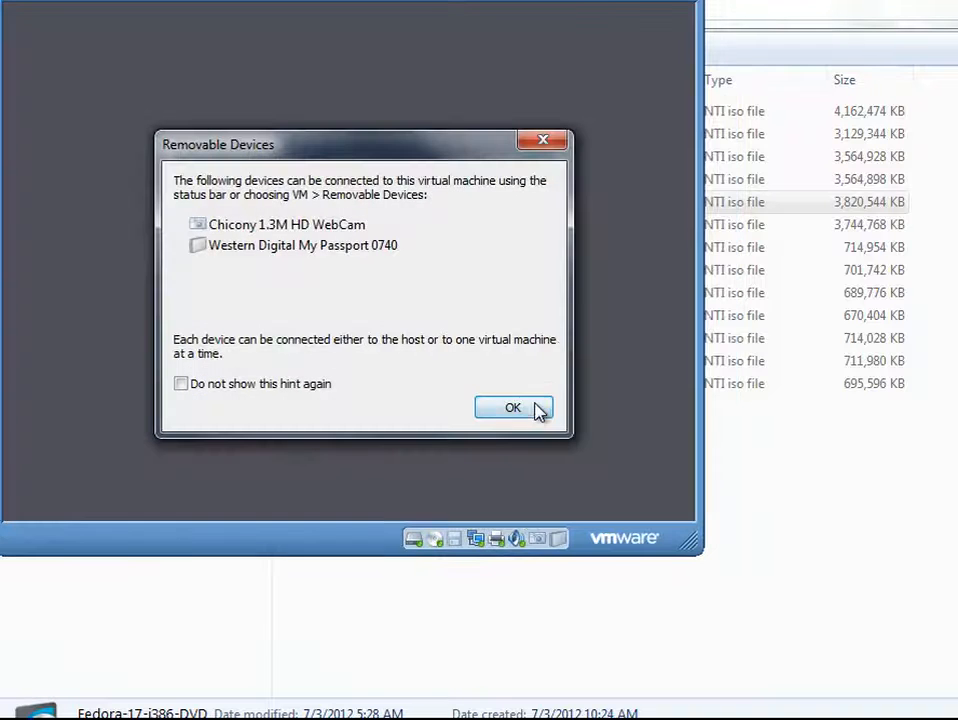
Dismiss the Removable Devices hint and click into the virtual machine
{"action": "left_click", "coordinate": [533, 409]}
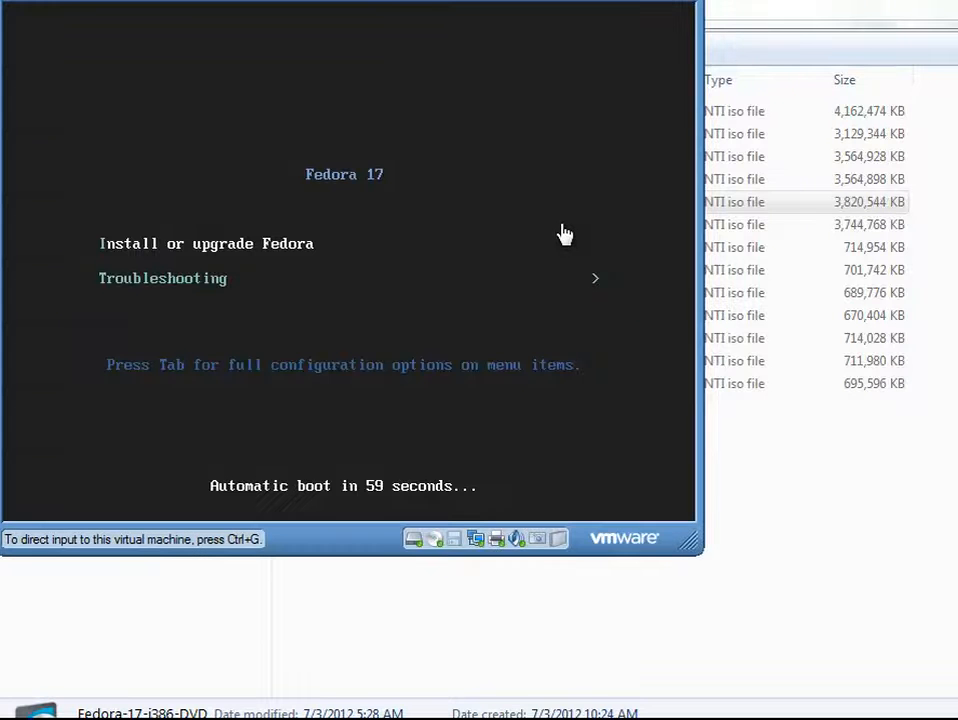
{"action": "left_click", "coordinate": [184, 250]}
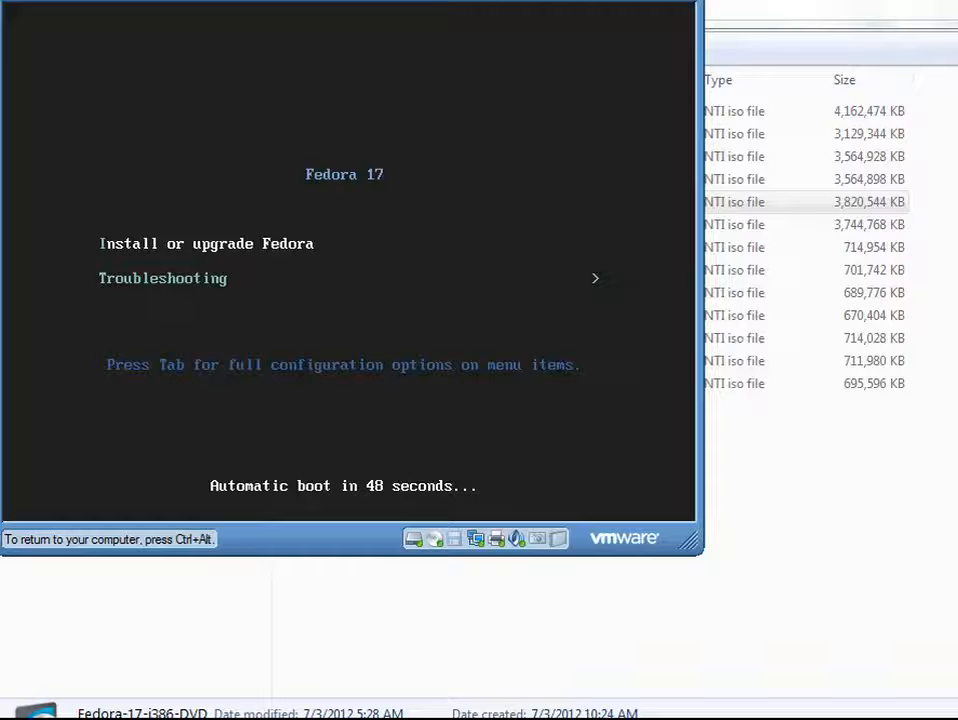
{"action": "key", "text": "ctrl+alt"}
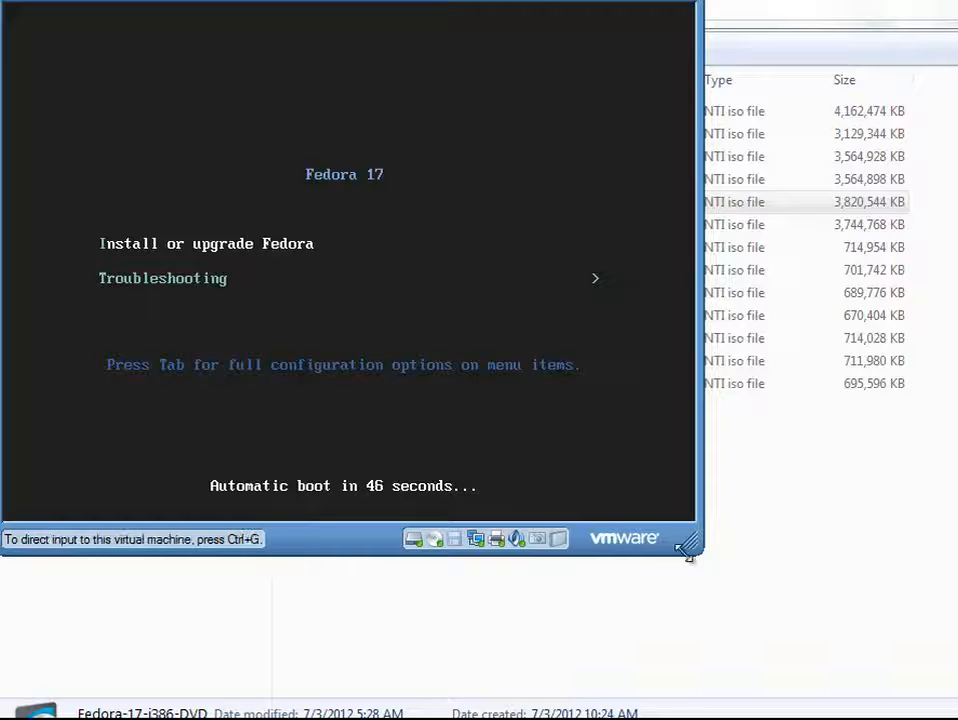
Enlarge the VM window and choose Install or upgrade Fedora from the boot menu
{"action": "left_click_drag", "start_coordinate": [687, 553], "coordinate": [957, 719]}
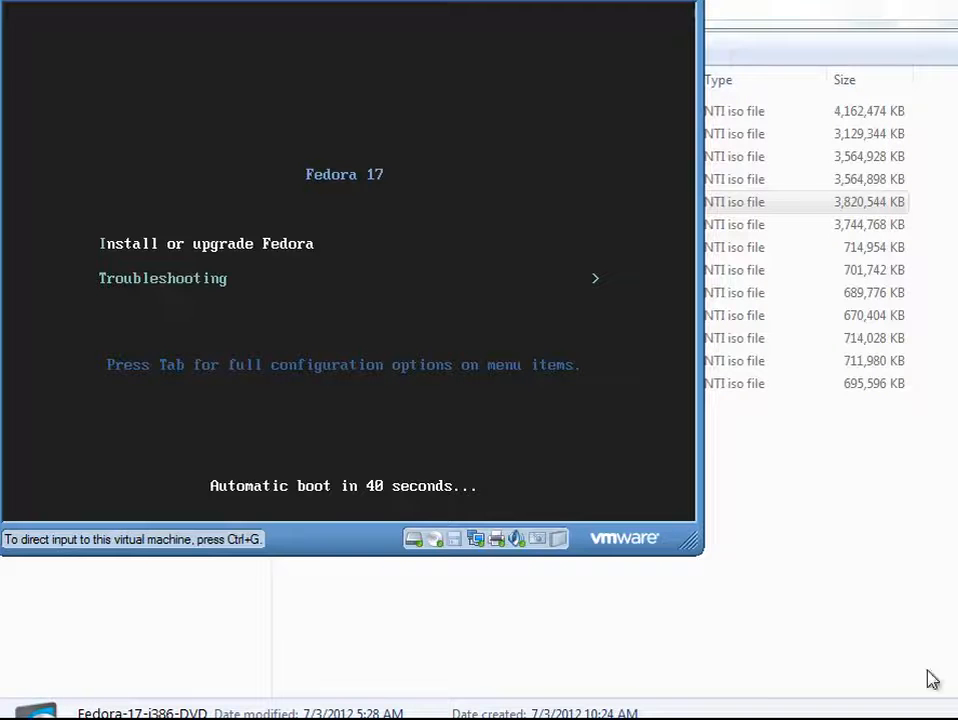
{"action": "left_click_drag", "start_coordinate": [687, 543], "coordinate": [957, 719]}
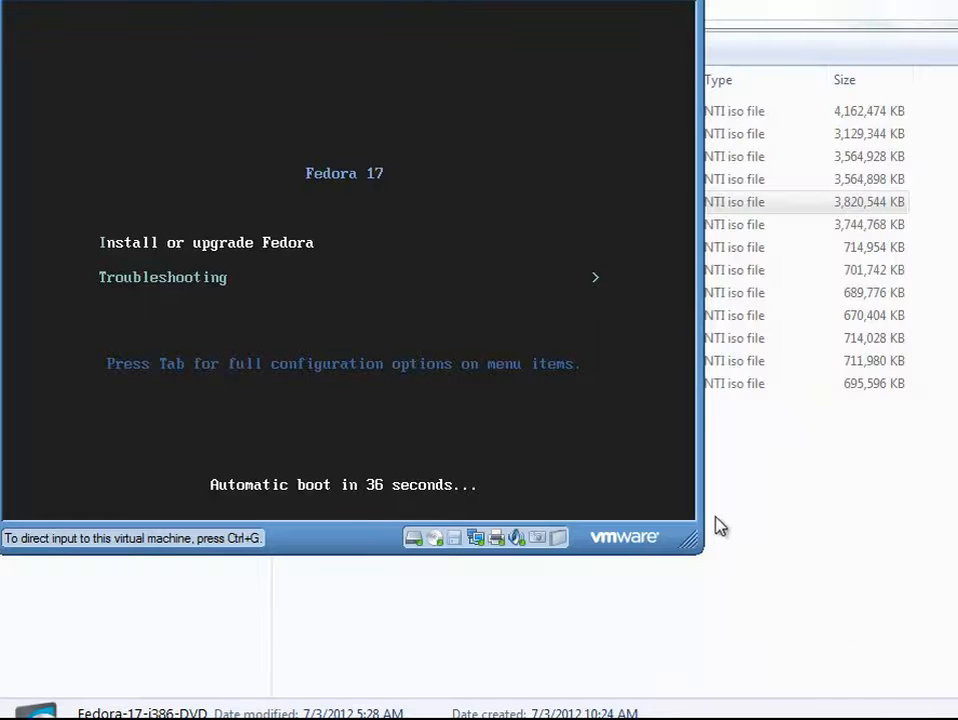
{"action": "left_click_drag", "start_coordinate": [688, 534], "coordinate": [939, 710]}
{"action": "left_click_drag", "start_coordinate": [690, 541], "coordinate": [804, 637]}
{"action": "left_click", "coordinate": [284, 248]}
{"action": "key", "text": "Return"}
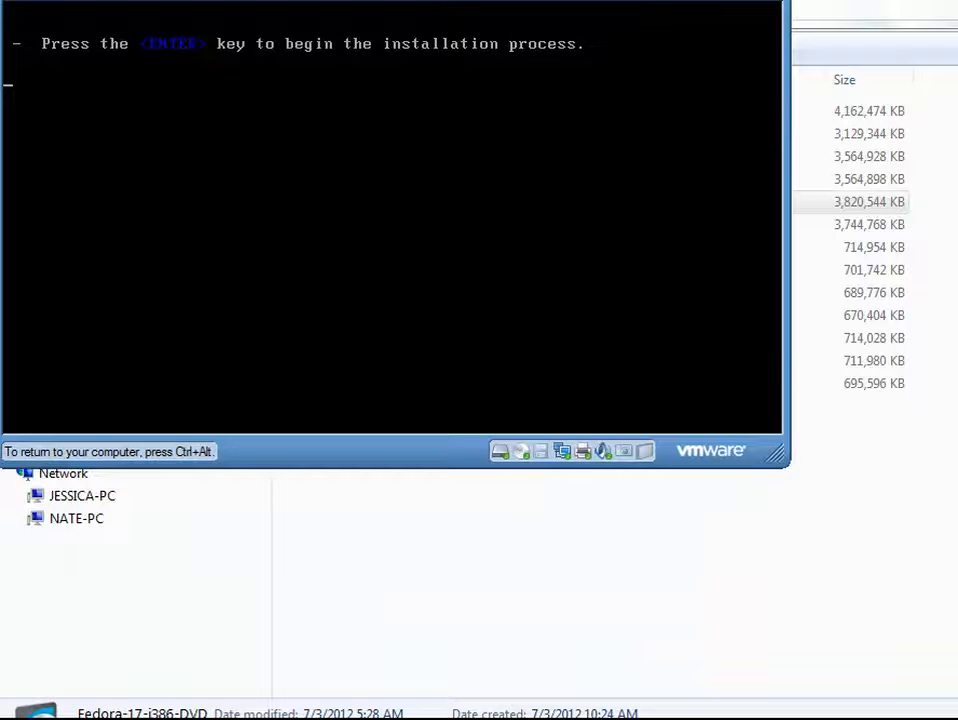
Confirm the console prompt to launch the graphical installer's language selection screen
{"action": "key", "text": "Return"}
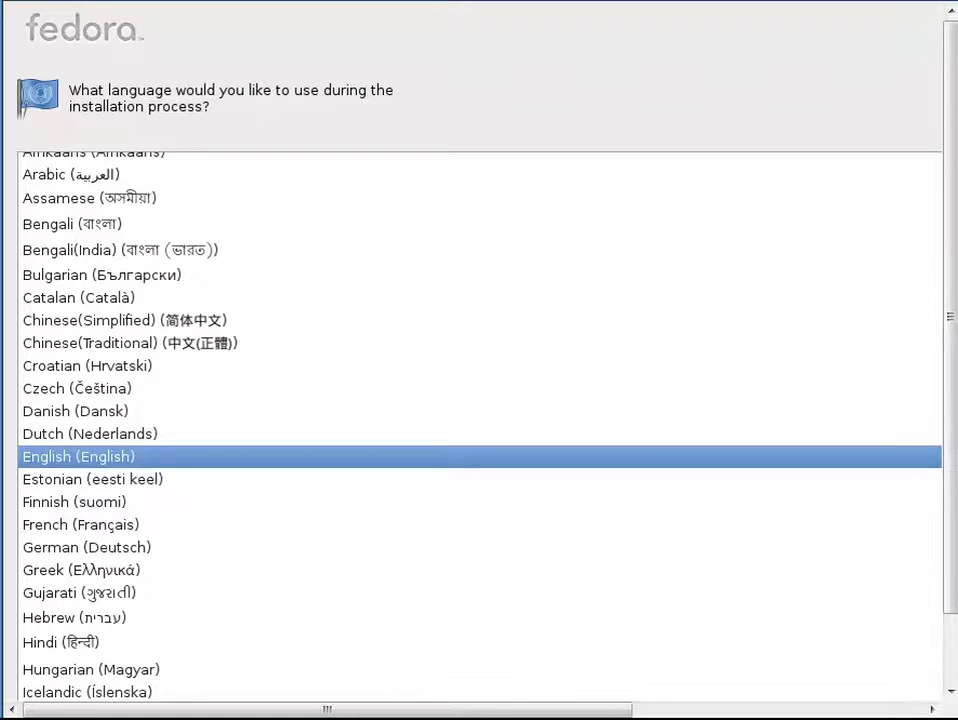
{"action": "left_click_drag", "start_coordinate": [947, 596], "coordinate": [947, 691]}
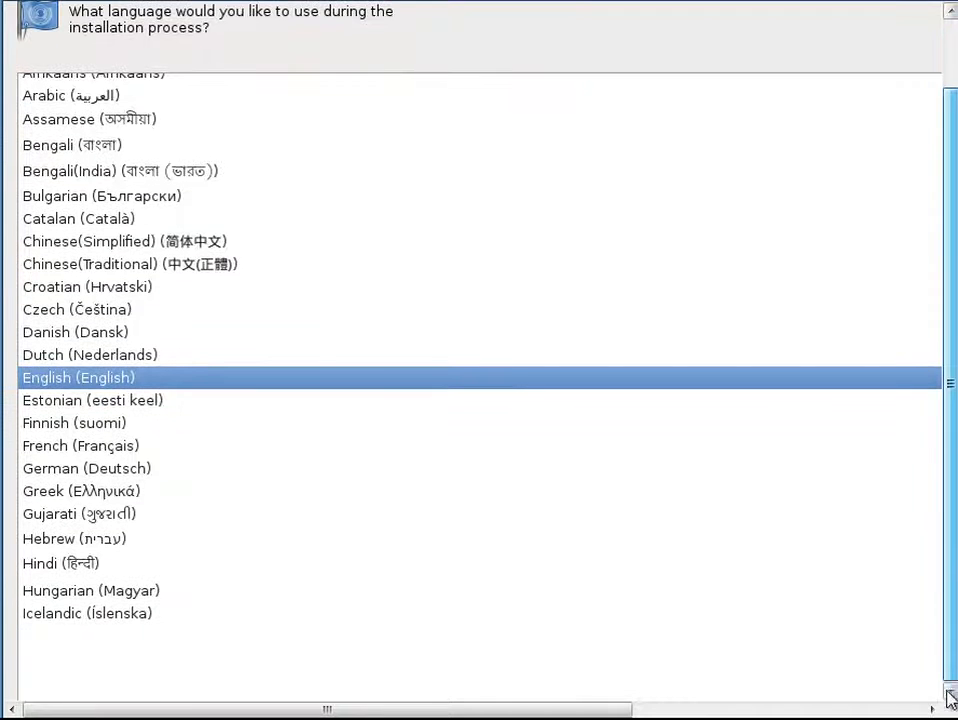
{"action": "mouse_move", "coordinate": [620, 709]}
{"action": "left_mouse_down"}
{"action": "mouse_move", "coordinate": [911, 709]}
{"action": "mouse_move", "coordinate": [618, 709]}
{"action": "left_mouse_up"}
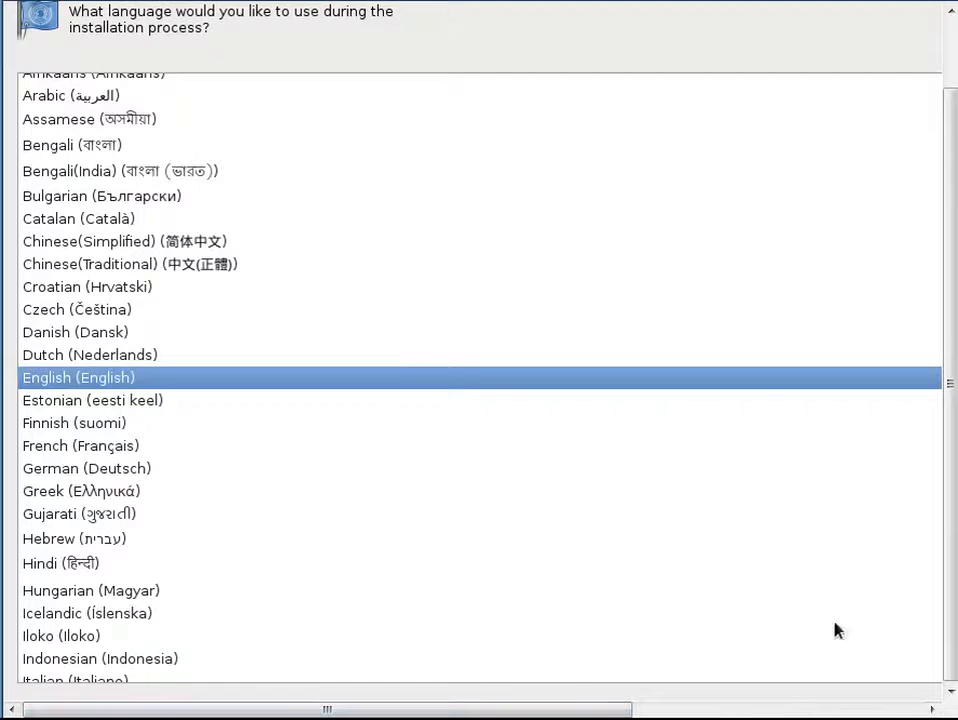
{"action": "left_click", "coordinate": [869, 2]}
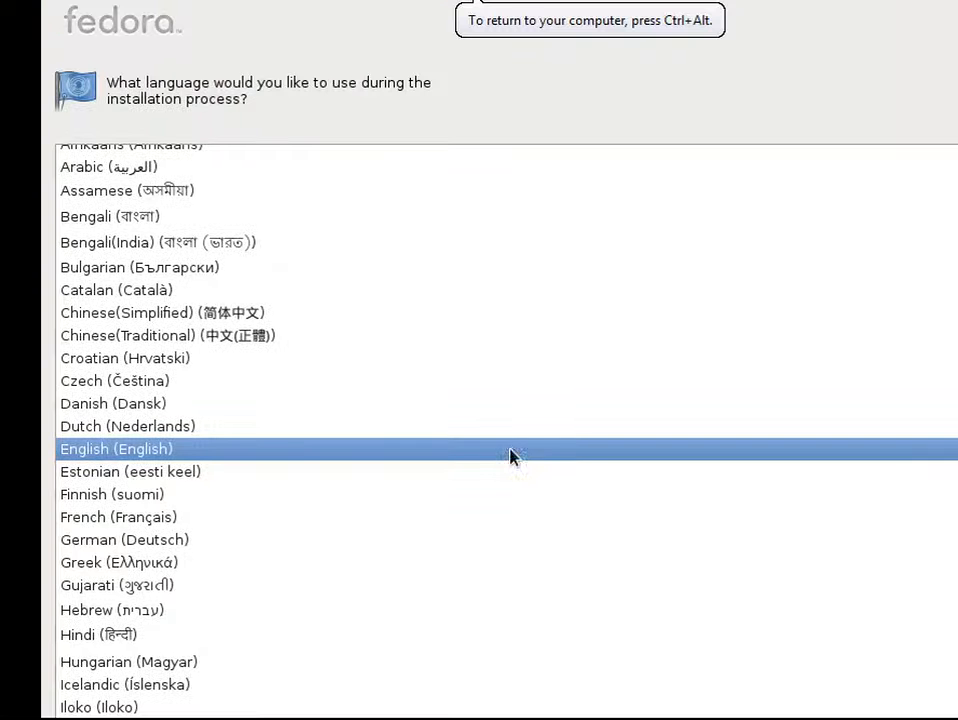
{"action": "scroll", "coordinate": [930, 590], "scroll_direction": "down", "scroll_amount": 2}
{"action": "scroll", "coordinate": [940, 592], "scroll_direction": "up", "scroll_amount": 2}
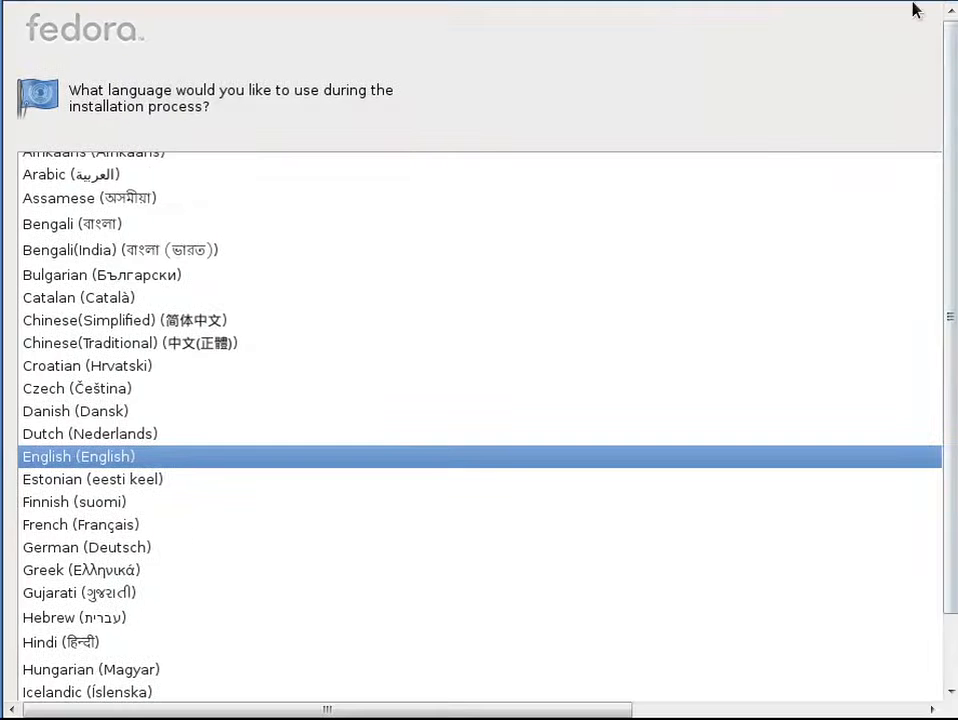
{"action": "scroll", "coordinate": [928, 530], "scroll_direction": "down", "scroll_amount": 2}
{"action": "scroll", "coordinate": [915, 541], "scroll_direction": "up", "scroll_amount": 2}
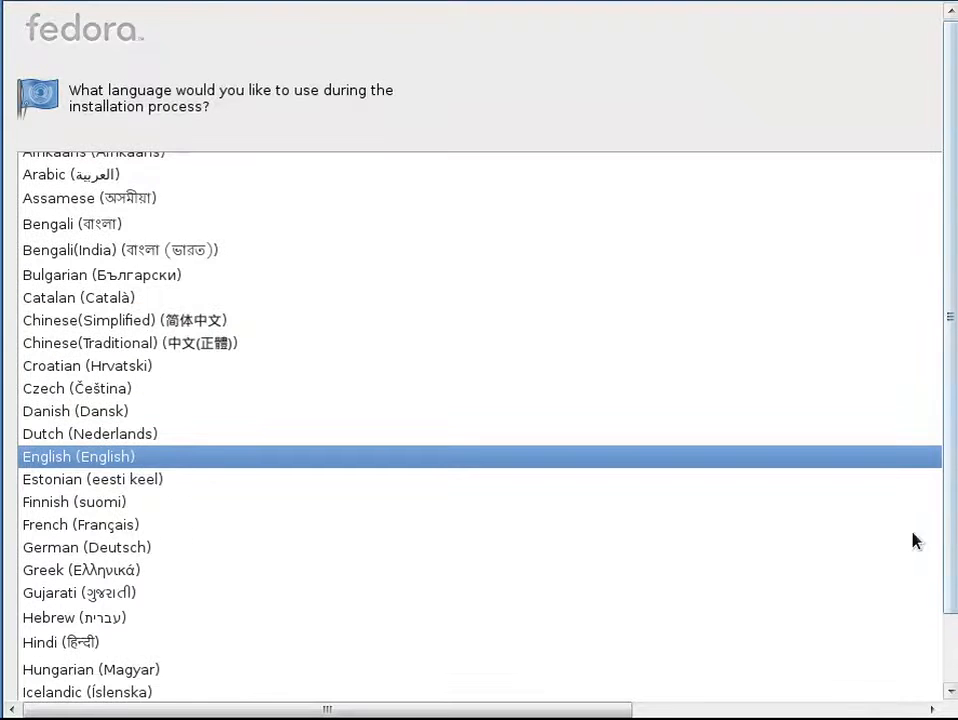
{"action": "left_click_drag", "start_coordinate": [949, 496], "coordinate": [950, 625]}
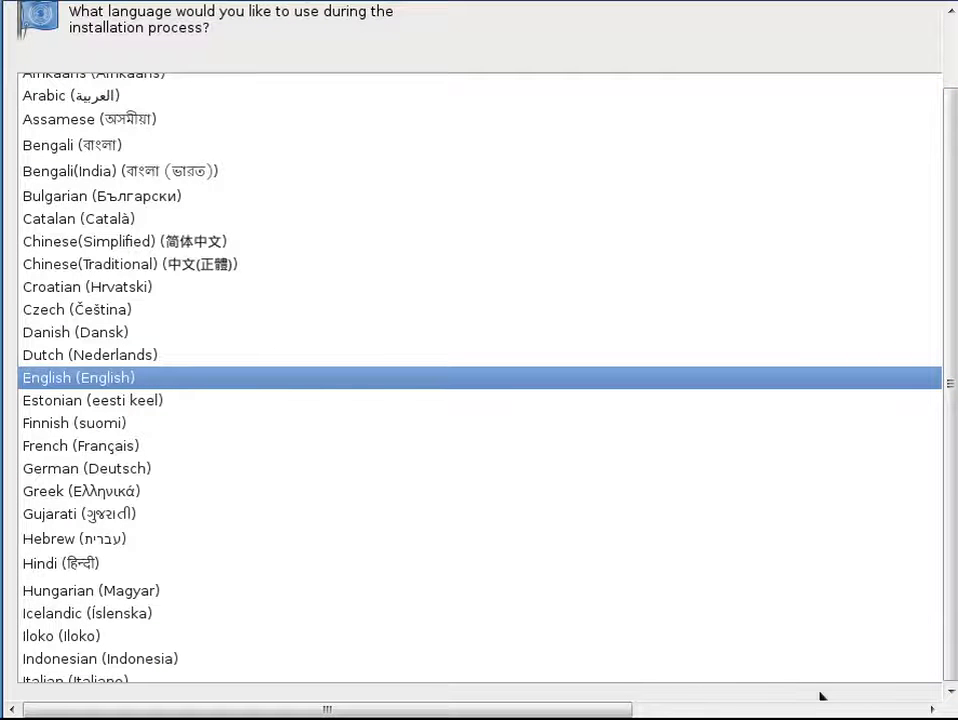
{"action": "left_click_drag", "start_coordinate": [479, 714], "coordinate": [806, 700]}
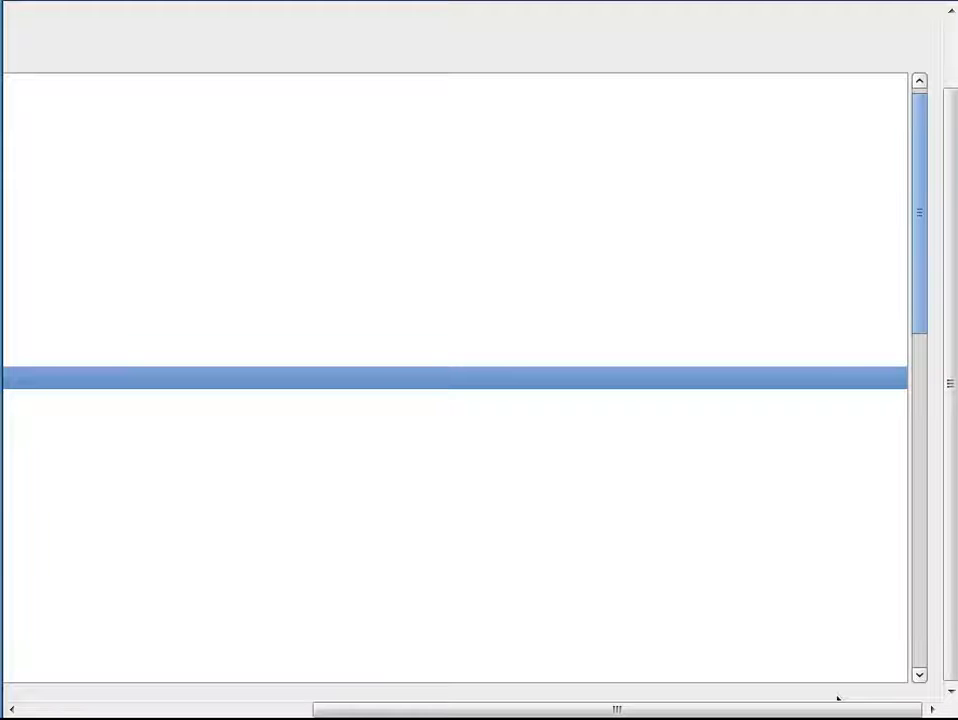
Accept English as the install language and U.S. English as the keyboard layout
{"action": "key", "text": "End"}
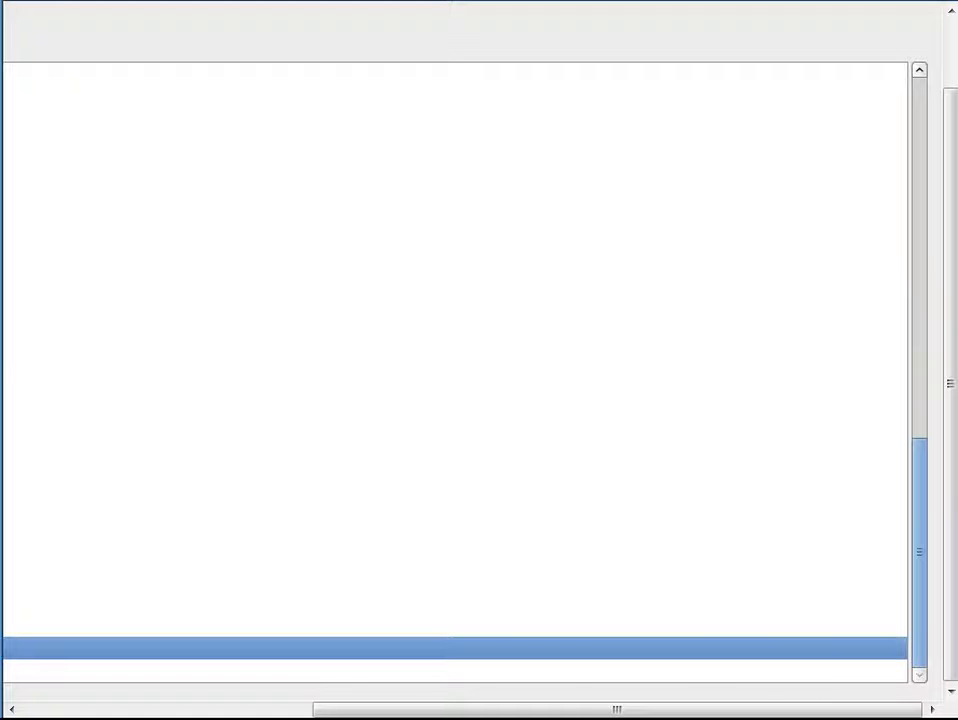
{"action": "left_click_drag", "start_coordinate": [569, 712], "coordinate": [269, 712]}
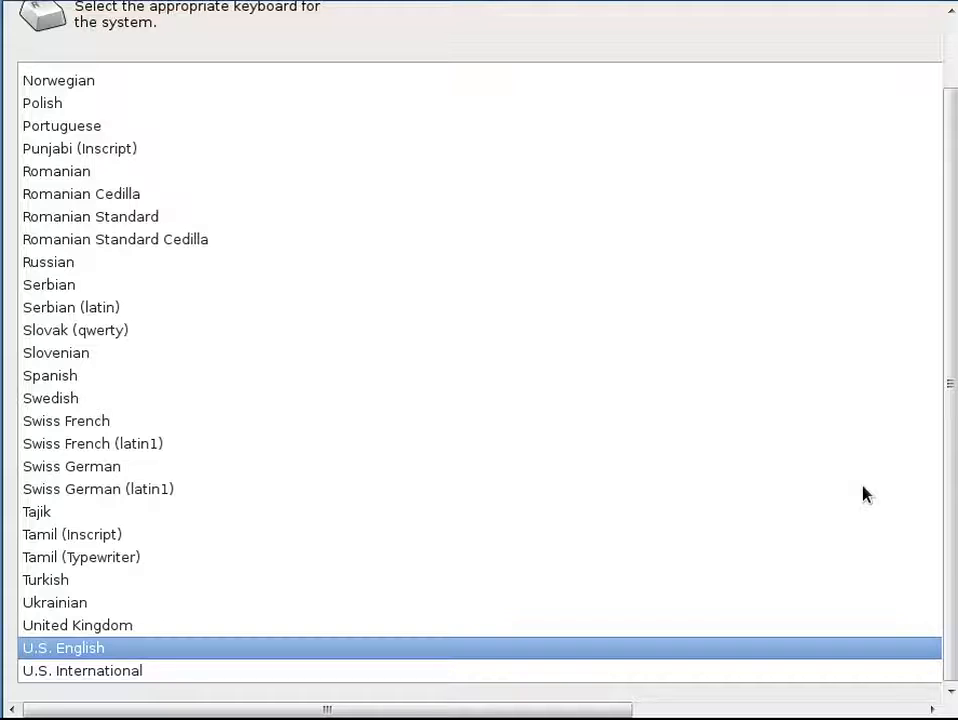
{"action": "key", "text": "Return"}
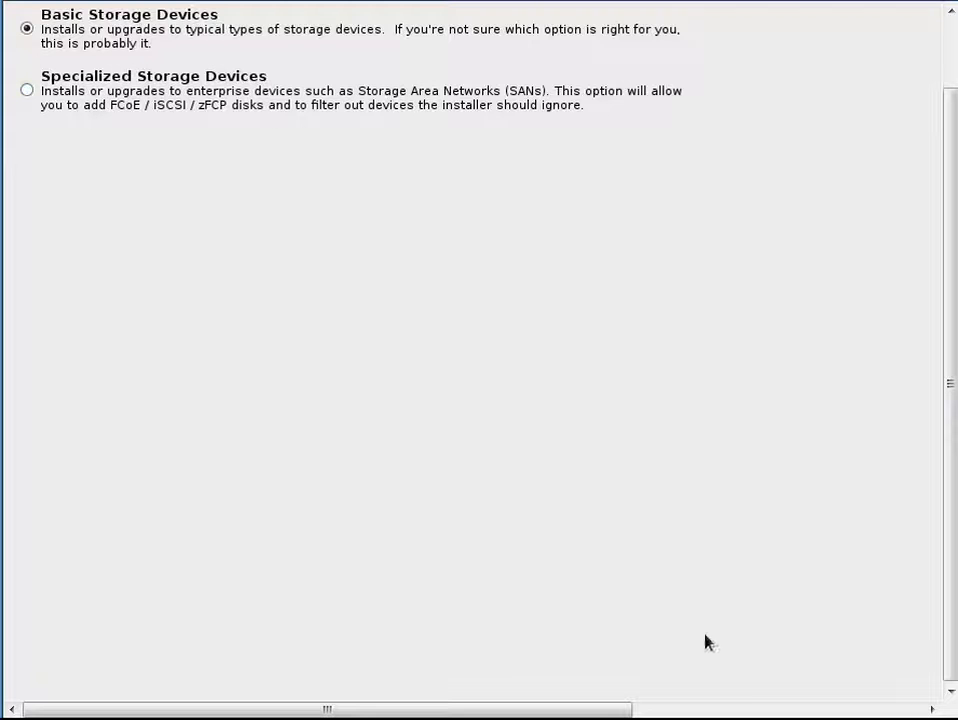
Continue with Basic Storage Devices and agree to discard any data on the 51200 MB virtual disk
{"action": "key", "text": "Tab"}
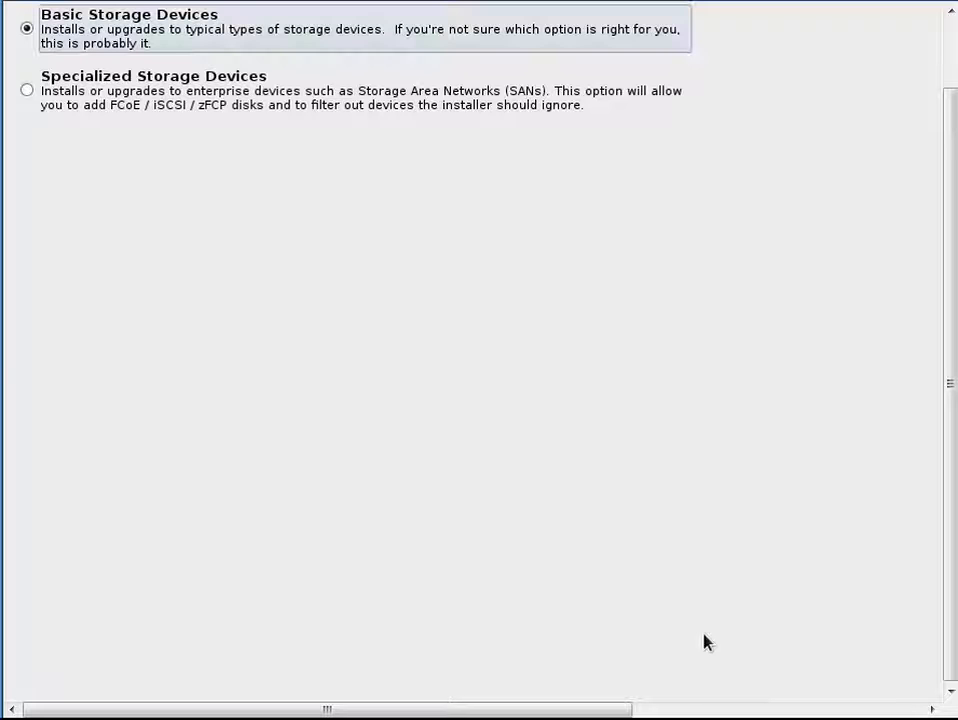
{"action": "key", "text": "Tab"}
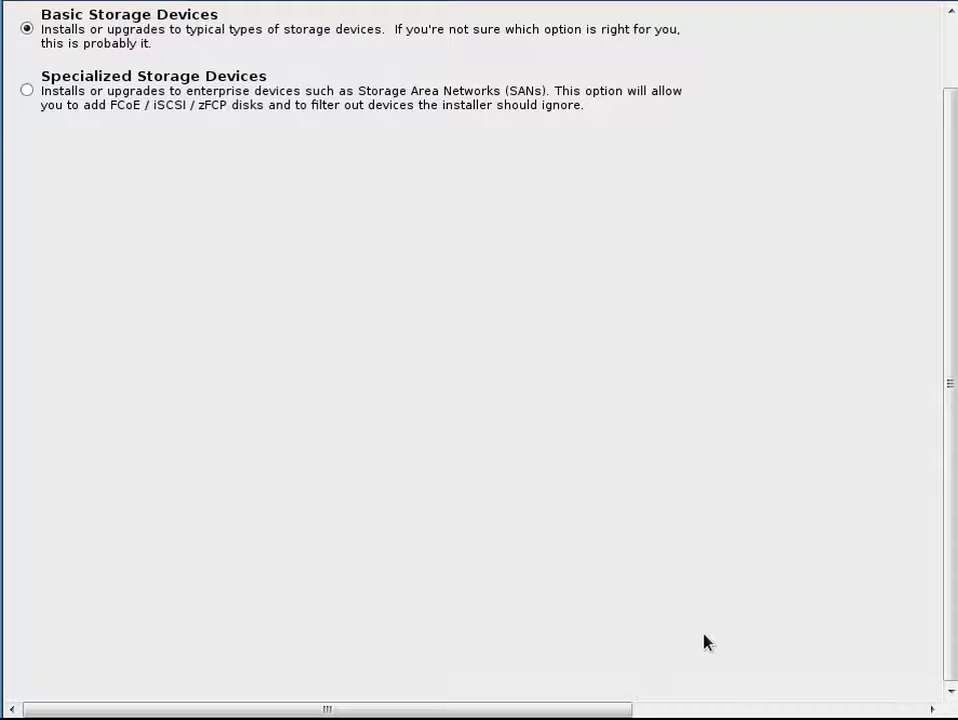
{"action": "key", "text": "Return"}
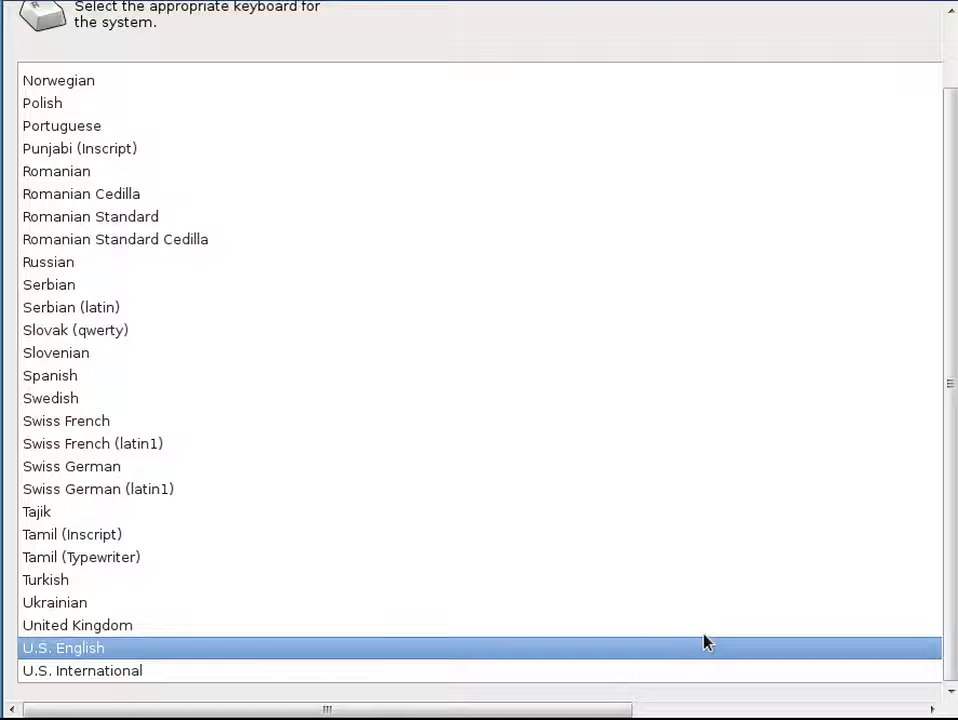
{"action": "key", "text": "Return"}
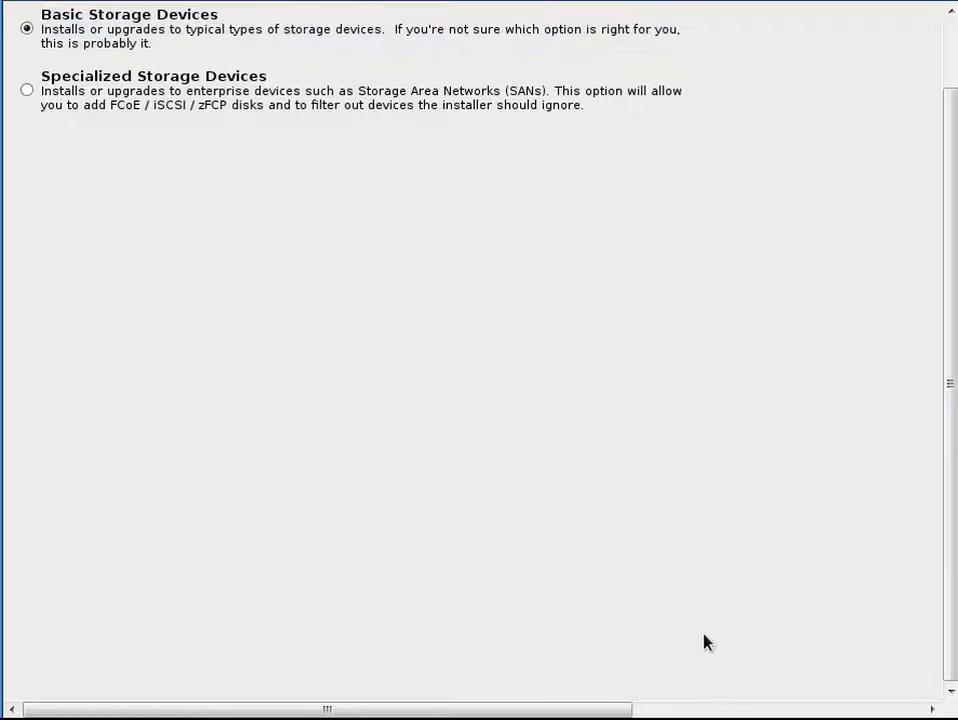
{"action": "key", "text": "Return"}
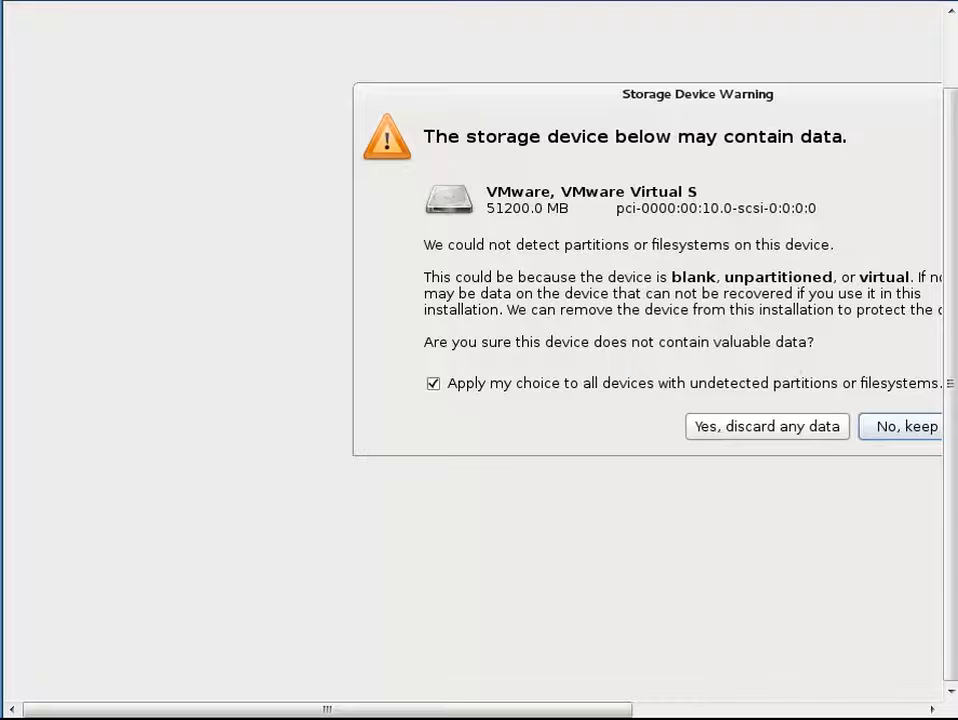
{"action": "left_click_drag", "start_coordinate": [601, 711], "coordinate": [803, 711]}
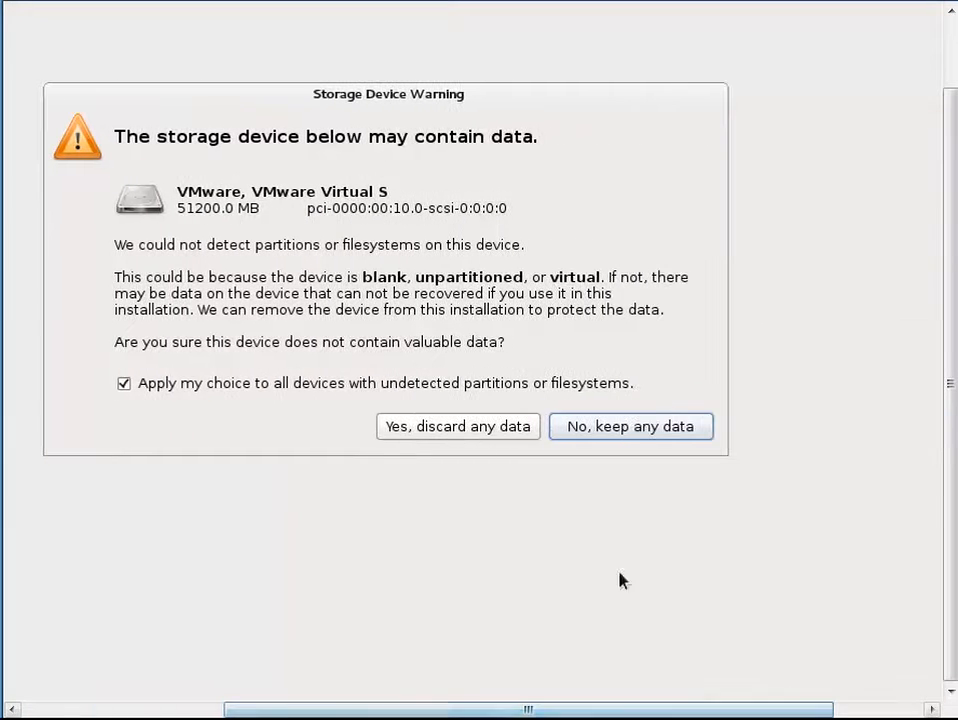
{"action": "left_click", "coordinate": [463, 430]}
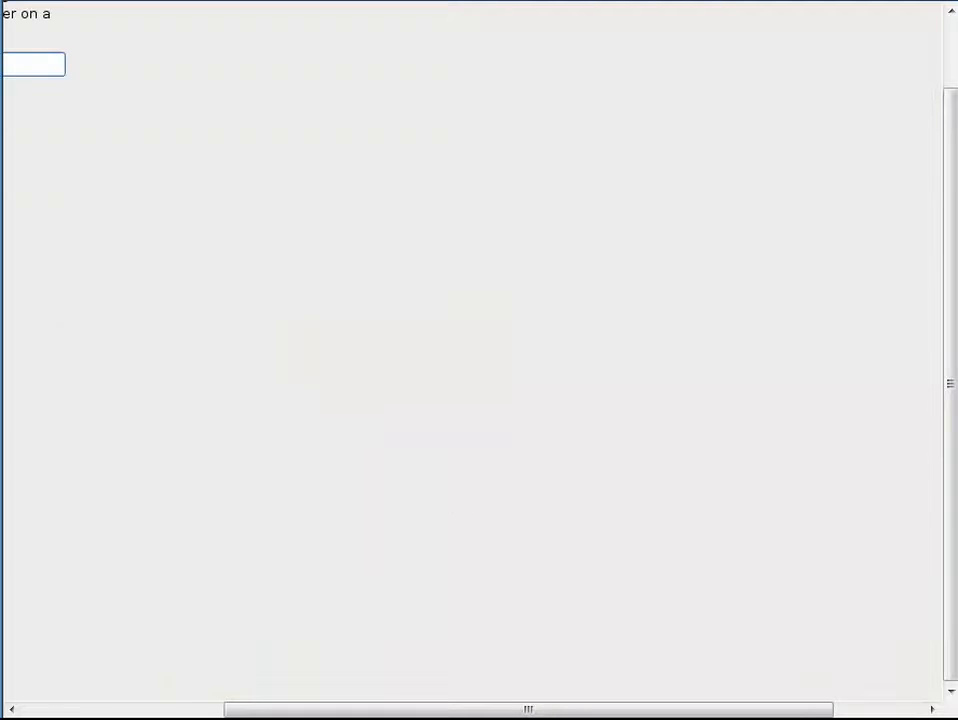
Keep hostname localhost.localdomain and the New York time zone with UTC clock, then continue
{"action": "left_click_drag", "start_coordinate": [492, 711], "coordinate": [188, 708]}
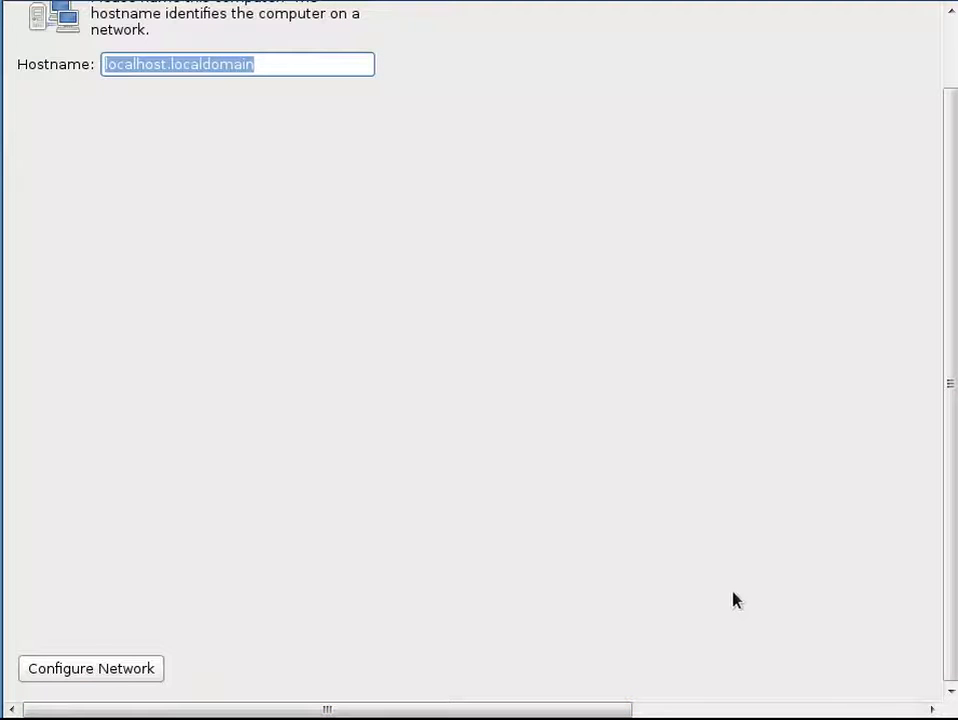
{"action": "key", "text": "Tab"}
{"action": "key", "text": "Tab"}
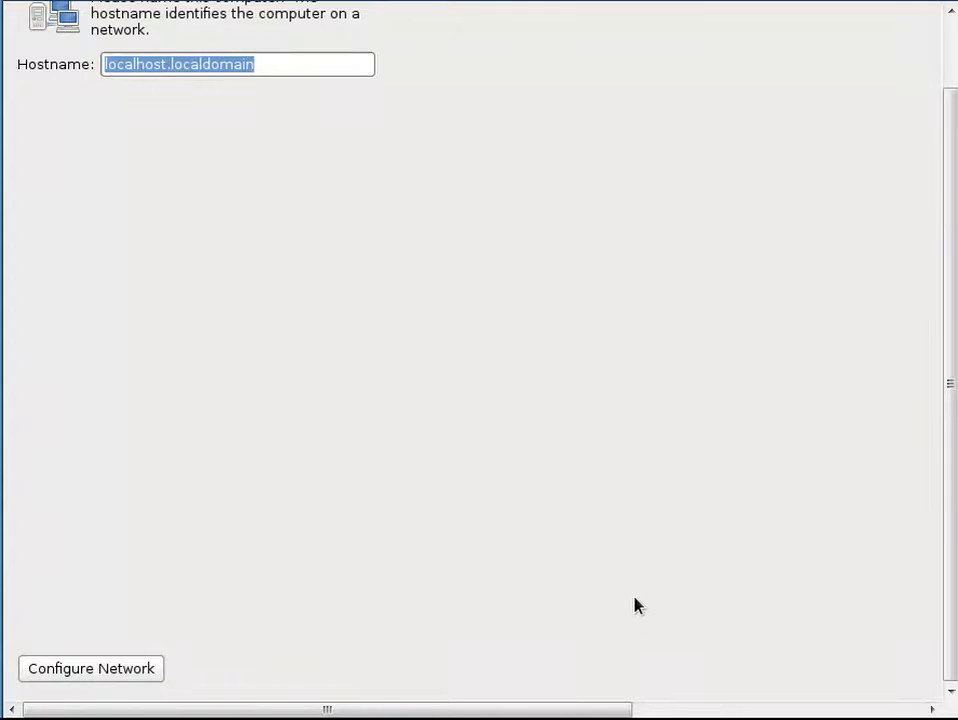
{"action": "key", "text": "Return"}
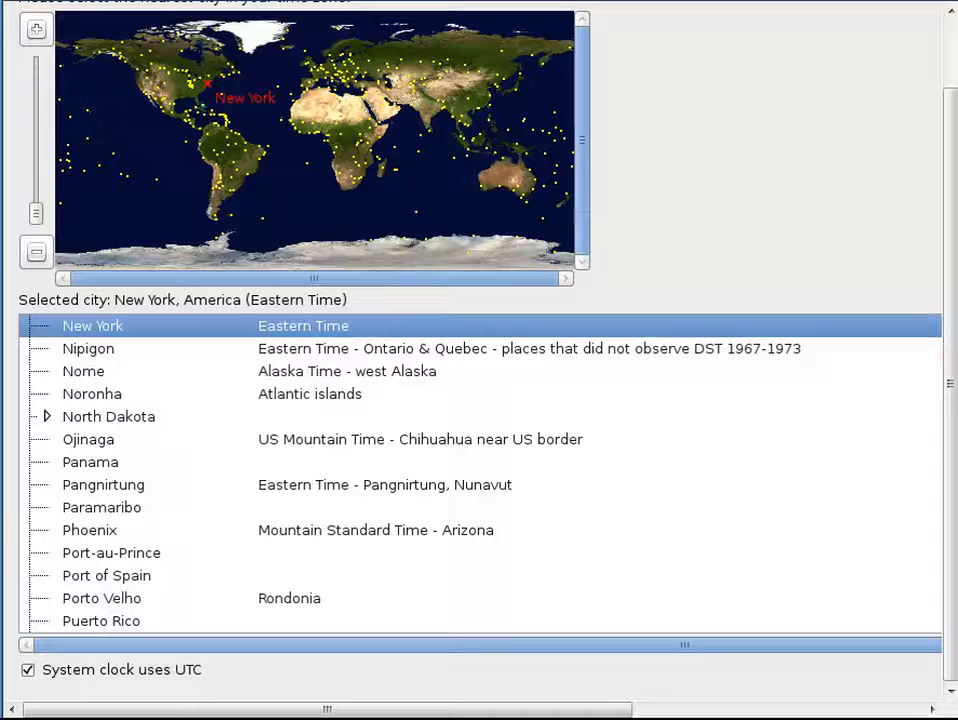
{"action": "key", "text": "Tab"}
{"action": "key", "text": "Tab"}
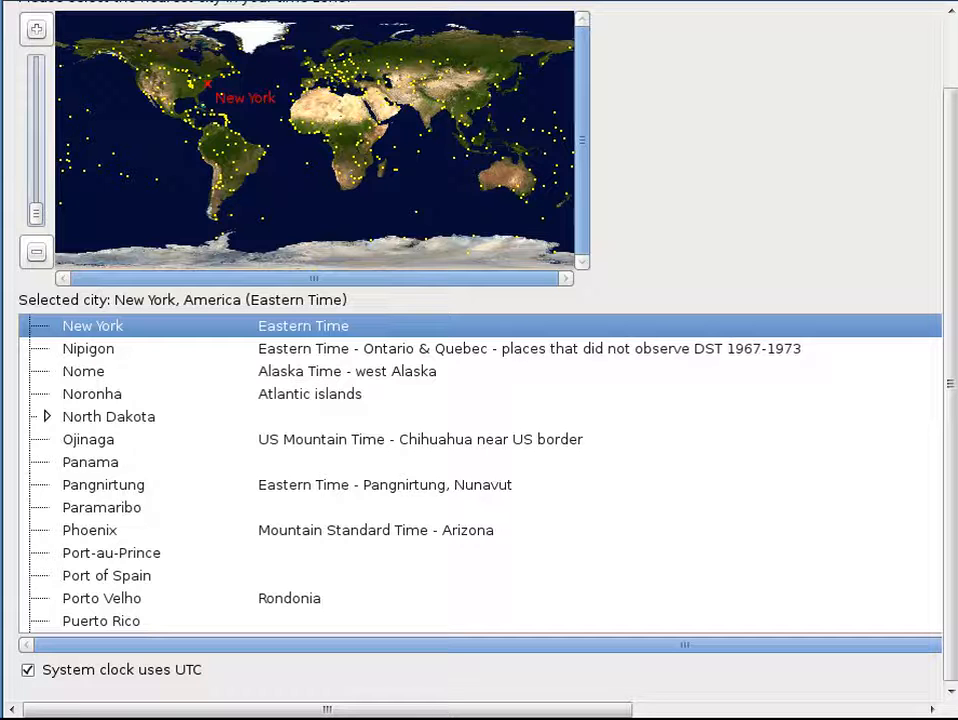
{"action": "key", "text": "Tab"}
{"action": "key", "text": "Tab"}
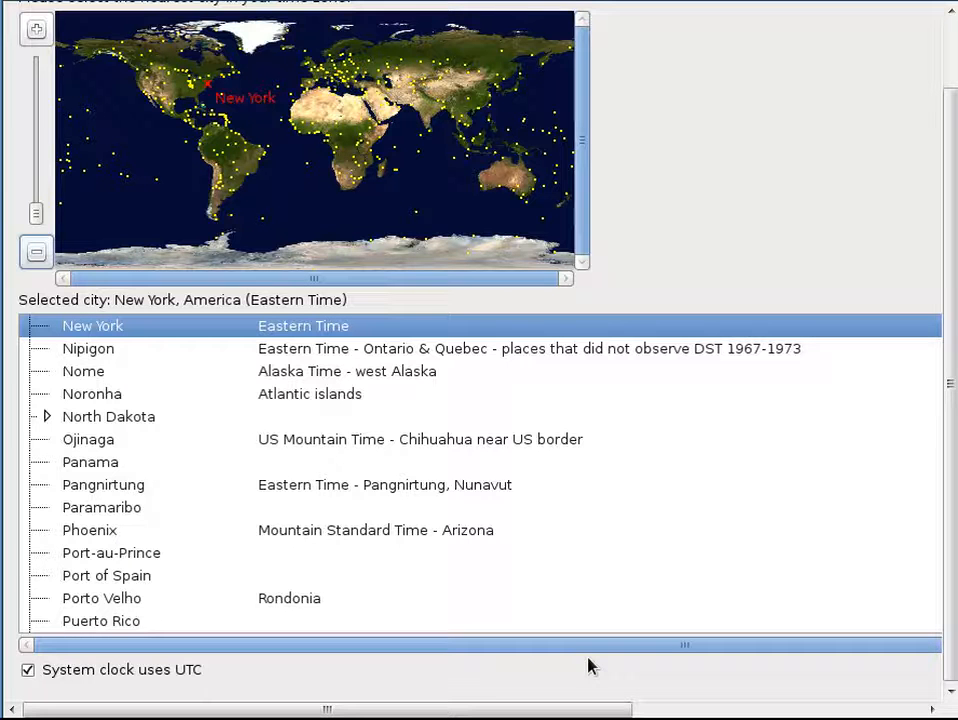
{"action": "key", "text": "Tab"}
{"action": "key", "text": "Tab"}
{"action": "key", "text": "Tab"}
{"action": "key", "text": "Return"}
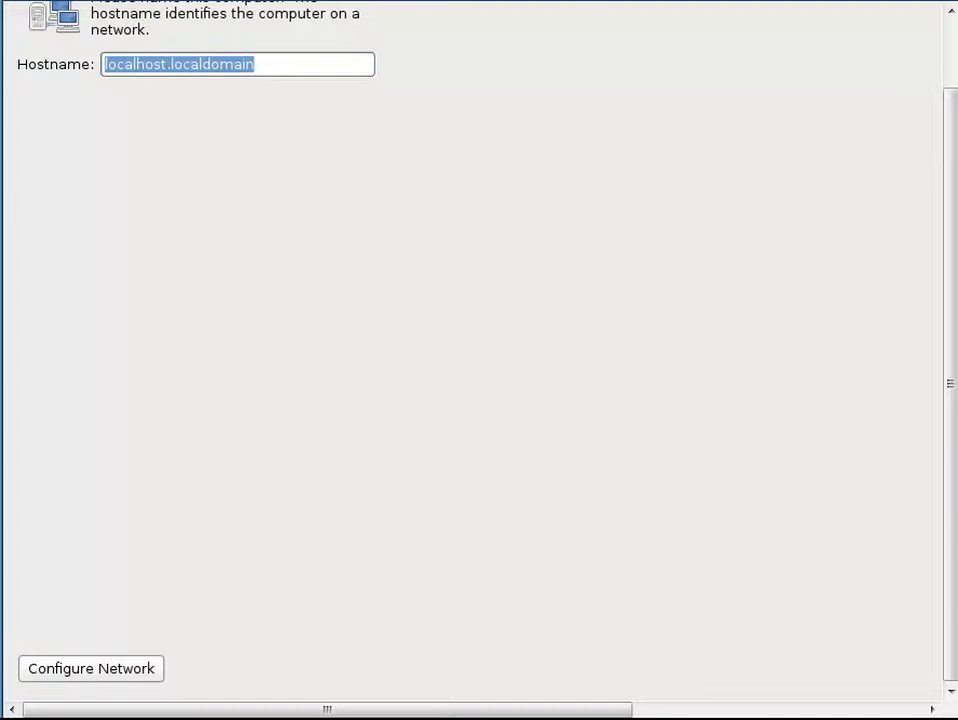
{"action": "key", "text": "Return"}
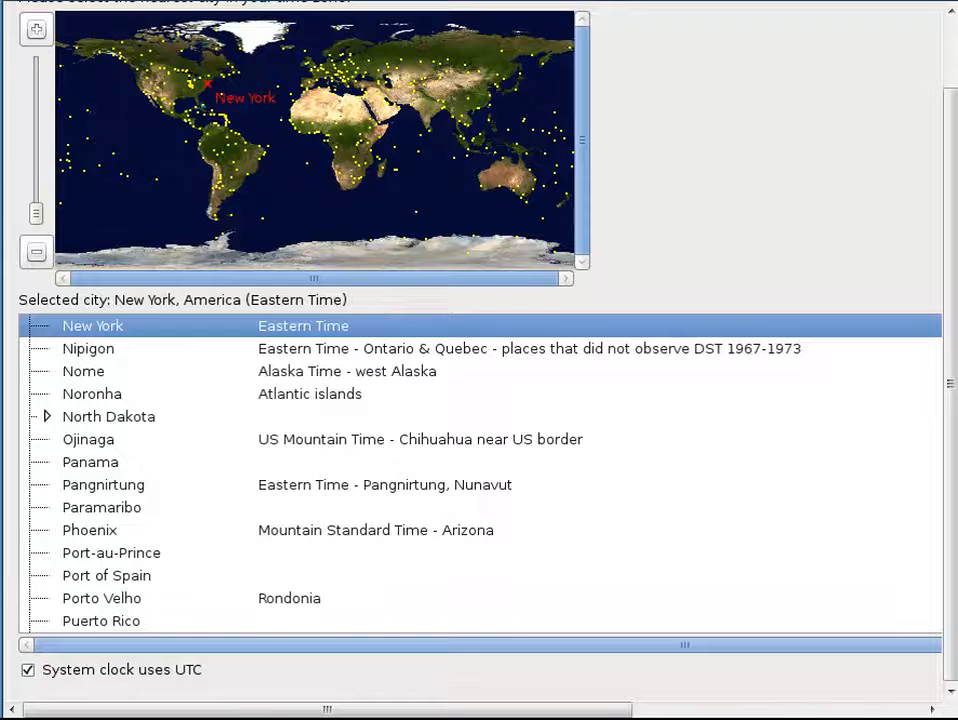
{"action": "key", "text": "alt+n"}
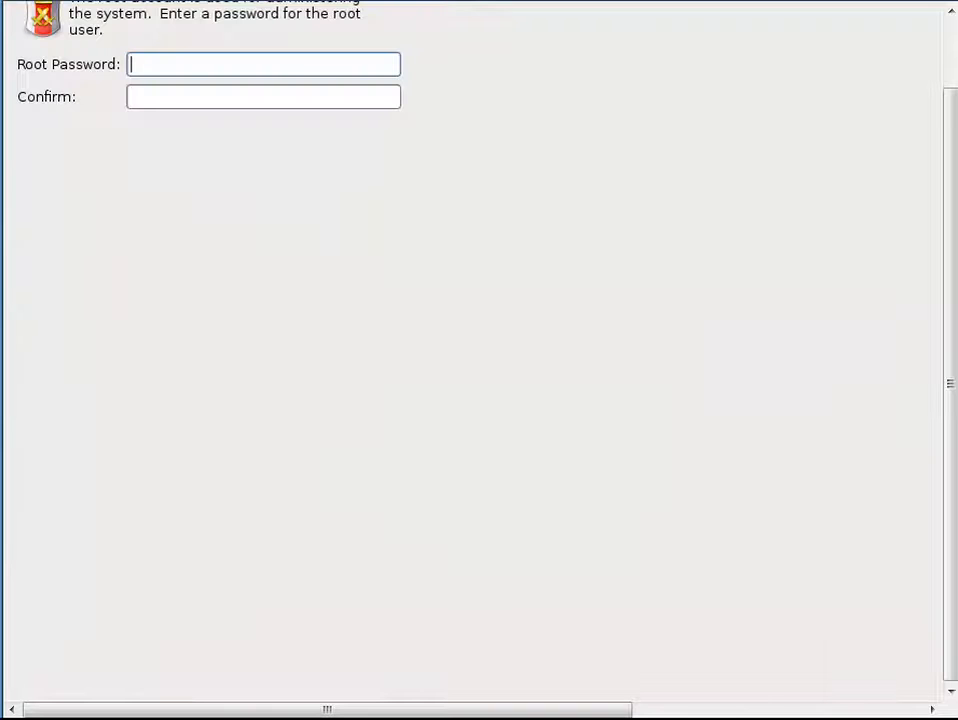
Enter and confirm the root password, choosing Use Anyway at the weak-password warning
{"action": "type", "text": "••••••••"}
{"action": "key", "text": "Tab"}
{"action": "type", "text": "••••••••"}
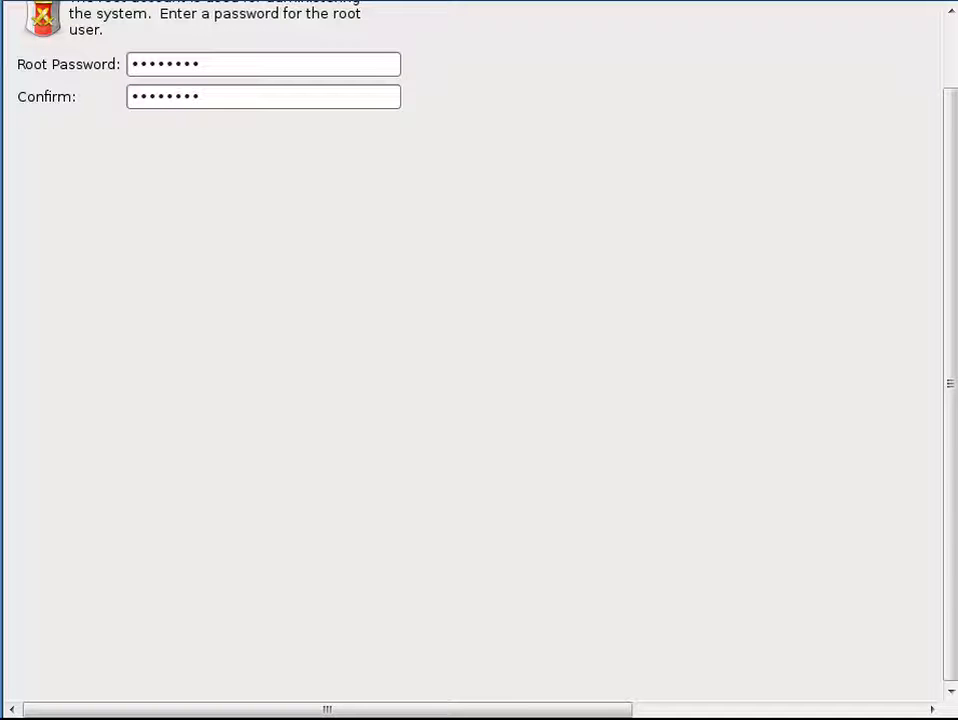
{"action": "key", "text": "Return"}
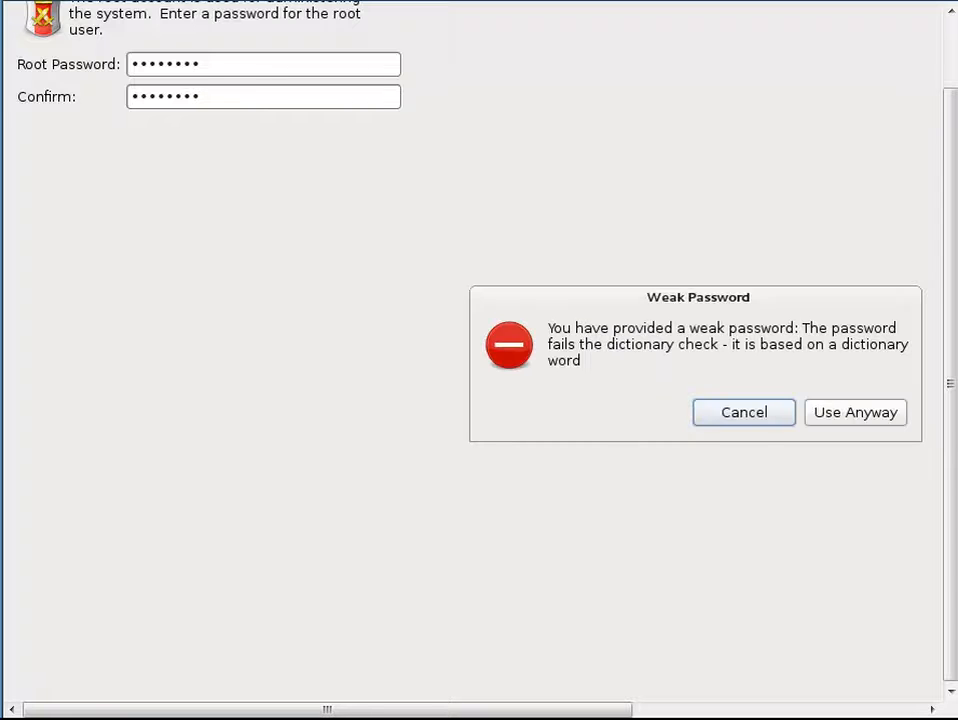
{"action": "key", "text": "Tab"}
{"action": "key", "text": "Return"}
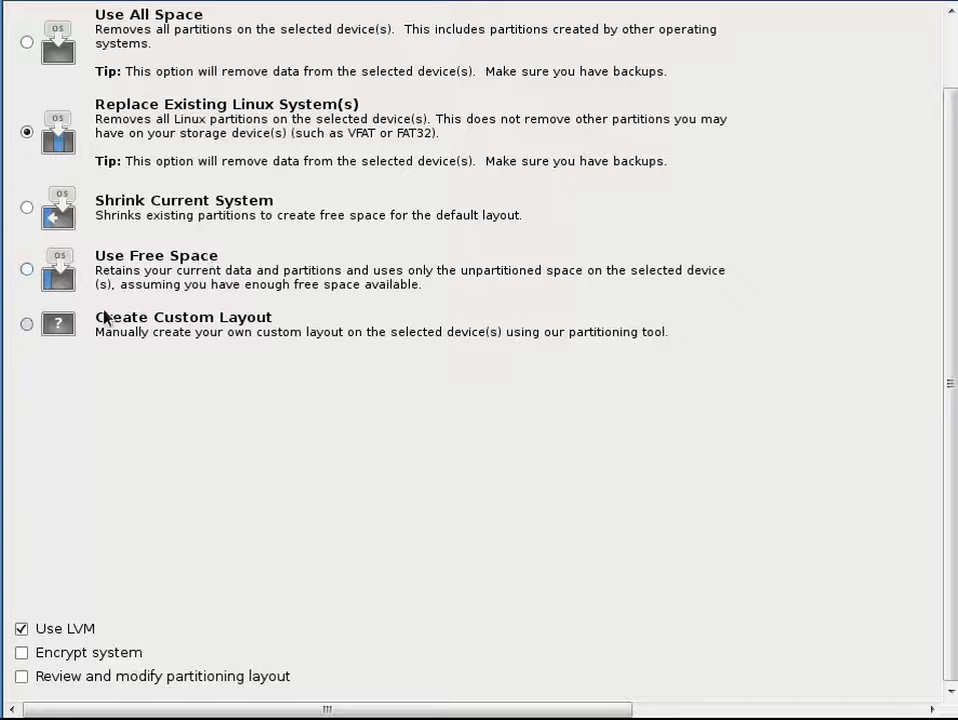
Choose Create Custom Layout as the partitioning type and proceed to the partition editor
{"action": "left_click", "coordinate": [27, 324]}
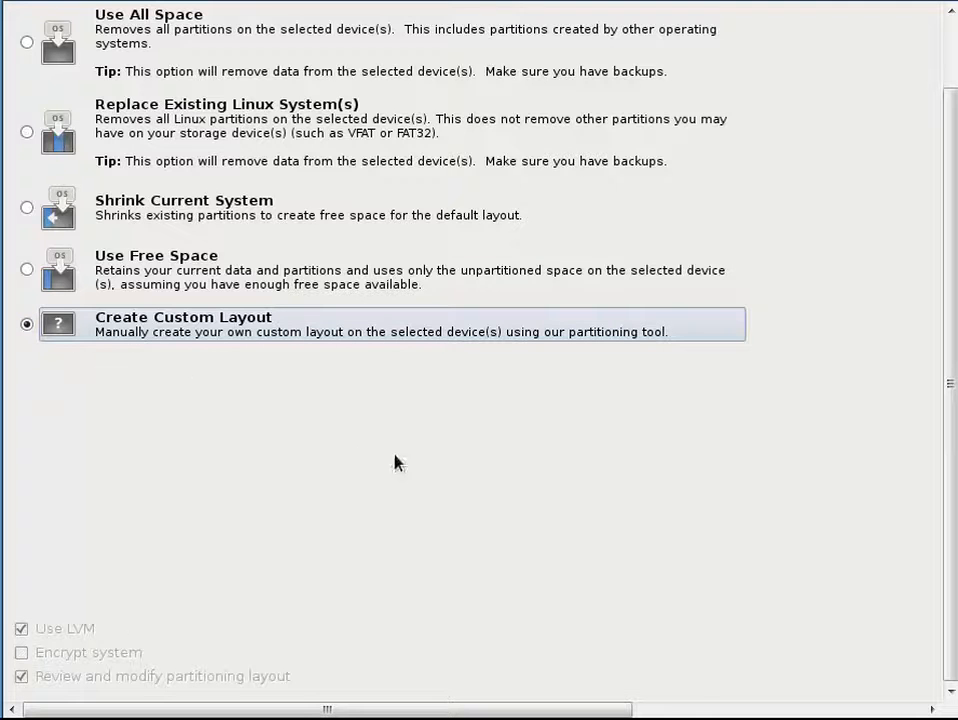
{"action": "key", "text": "Tab"}
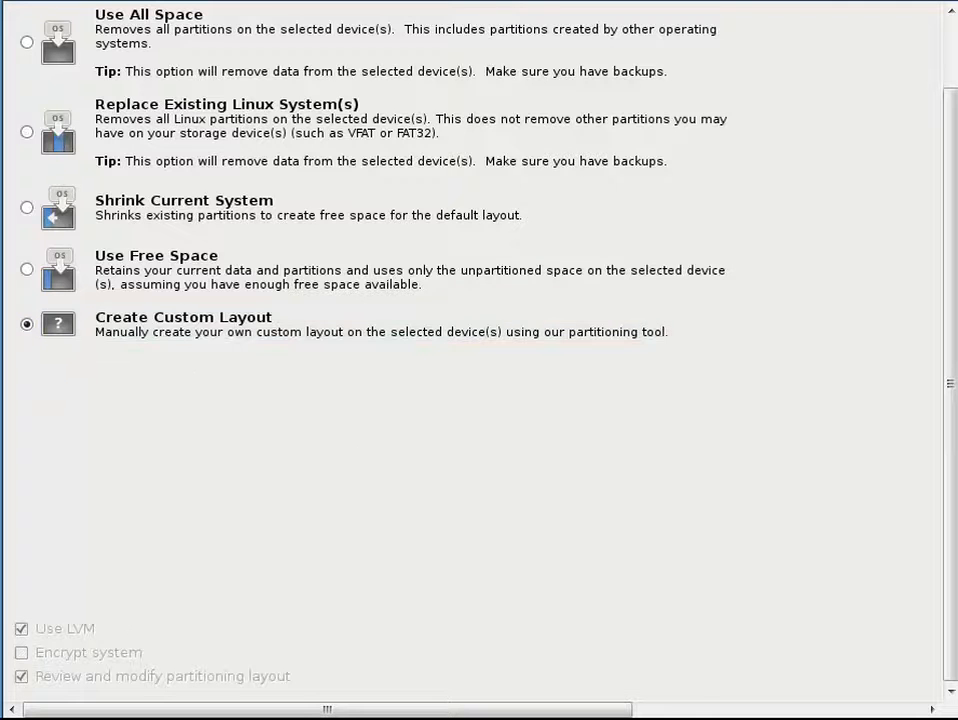
{"action": "key", "text": "Return"}
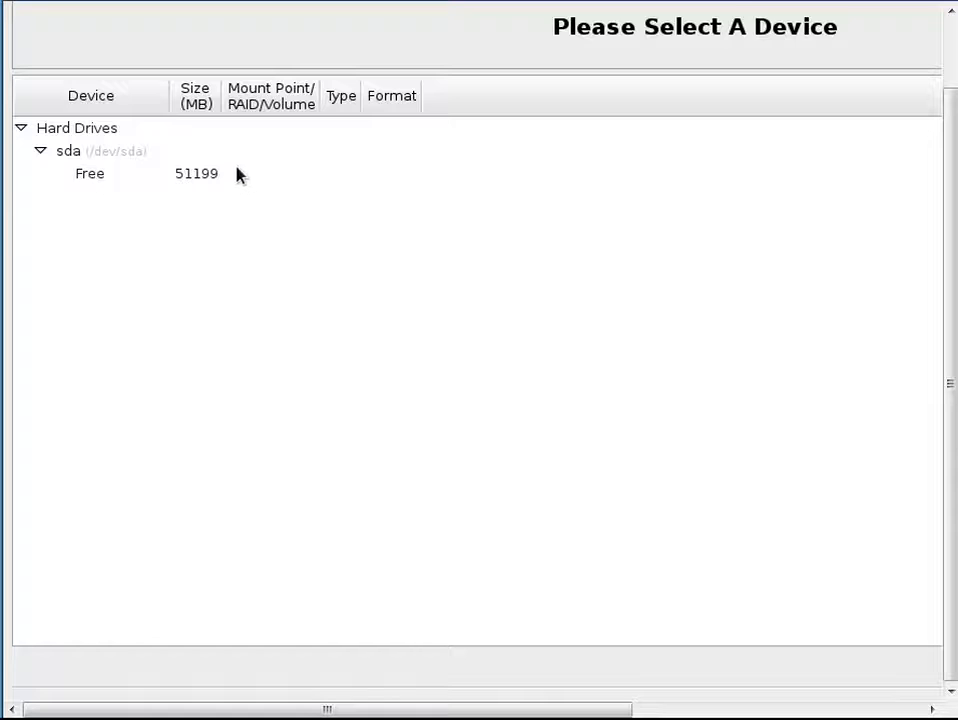
Select sda's 51199 MB free space, start an LVM Physical Volume, then cancel the Add Partition dialog
{"action": "left_click", "coordinate": [238, 175]}
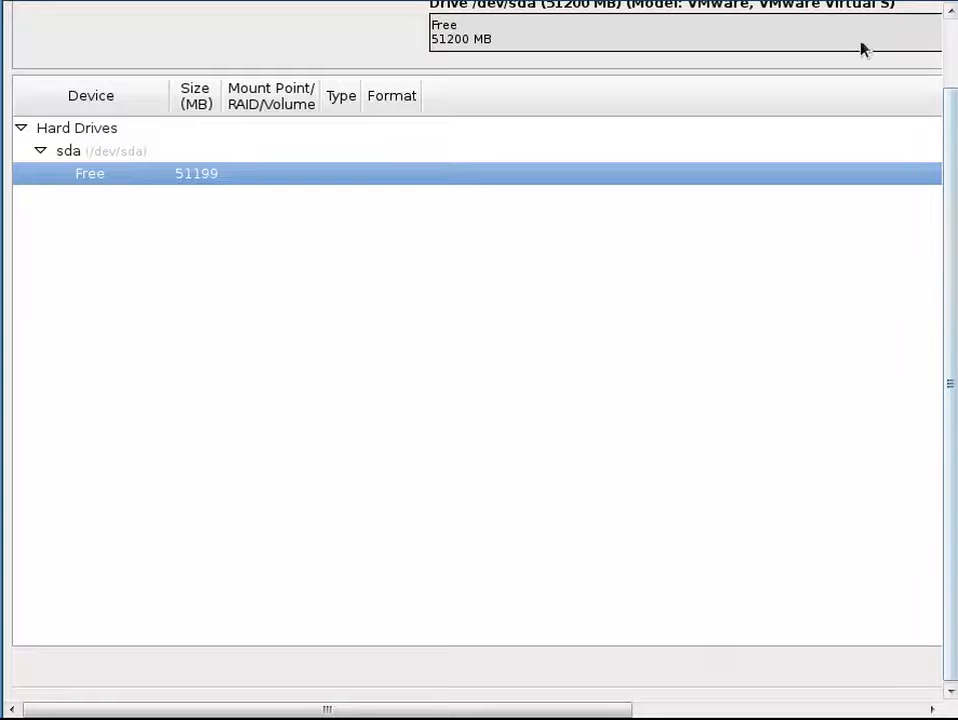
{"action": "left_click", "coordinate": [882, 5]}
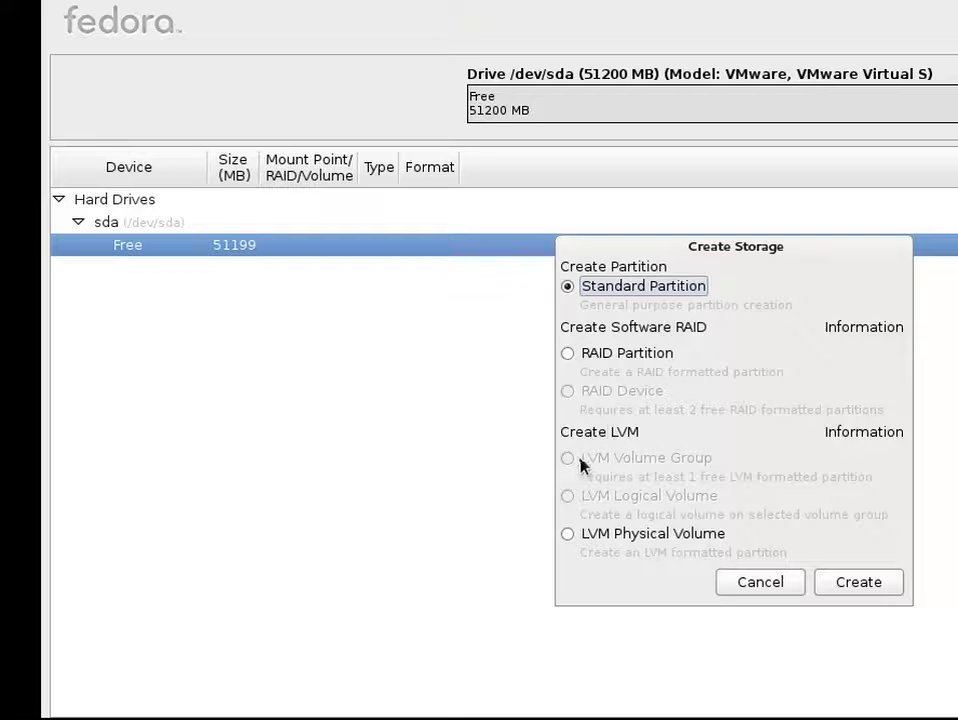
{"action": "left_click", "coordinate": [567, 536]}
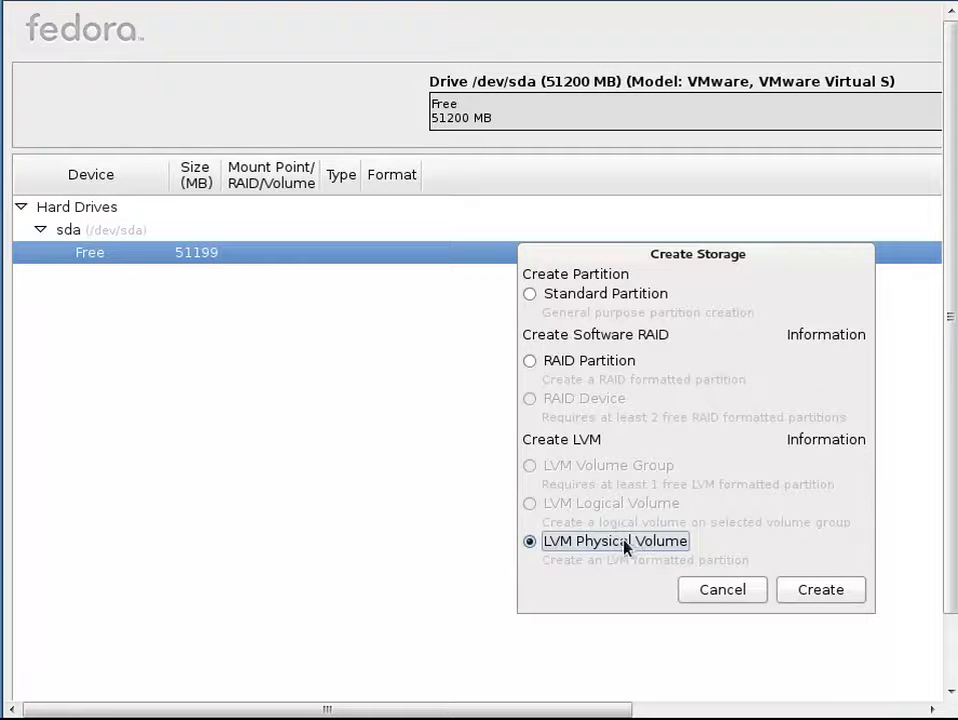
{"action": "left_click", "coordinate": [815, 590]}
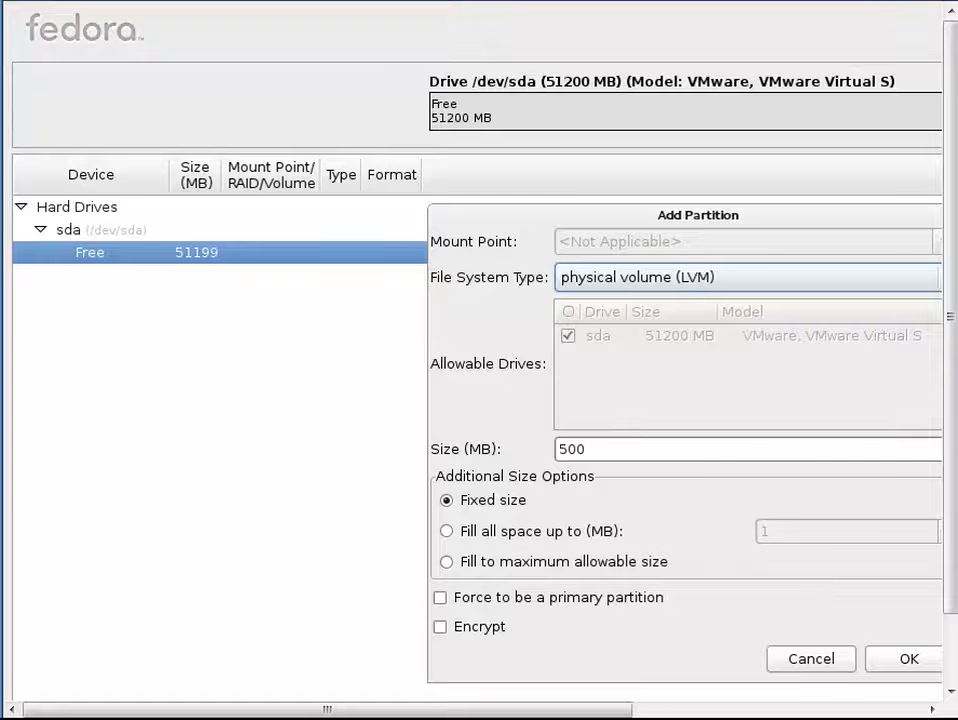
{"action": "key", "text": "ctrl+alt+Return"}
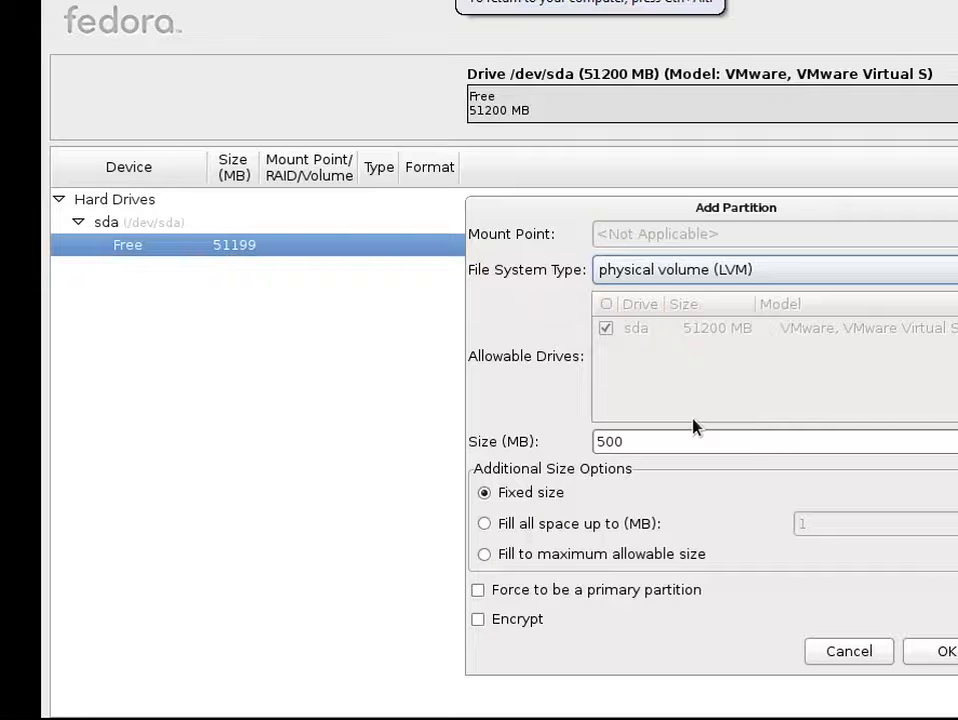
{"action": "left_click", "coordinate": [849, 651]}
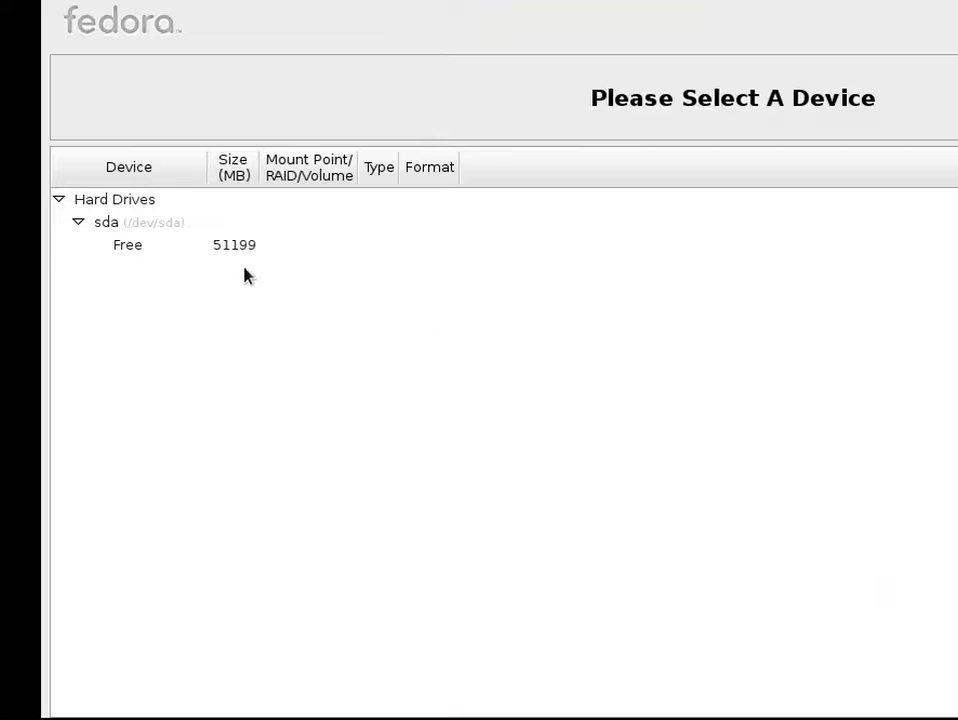
Create a 500 MB standard ext4 partition mounted at /boot as sda1
{"action": "left_click", "coordinate": [240, 251]}
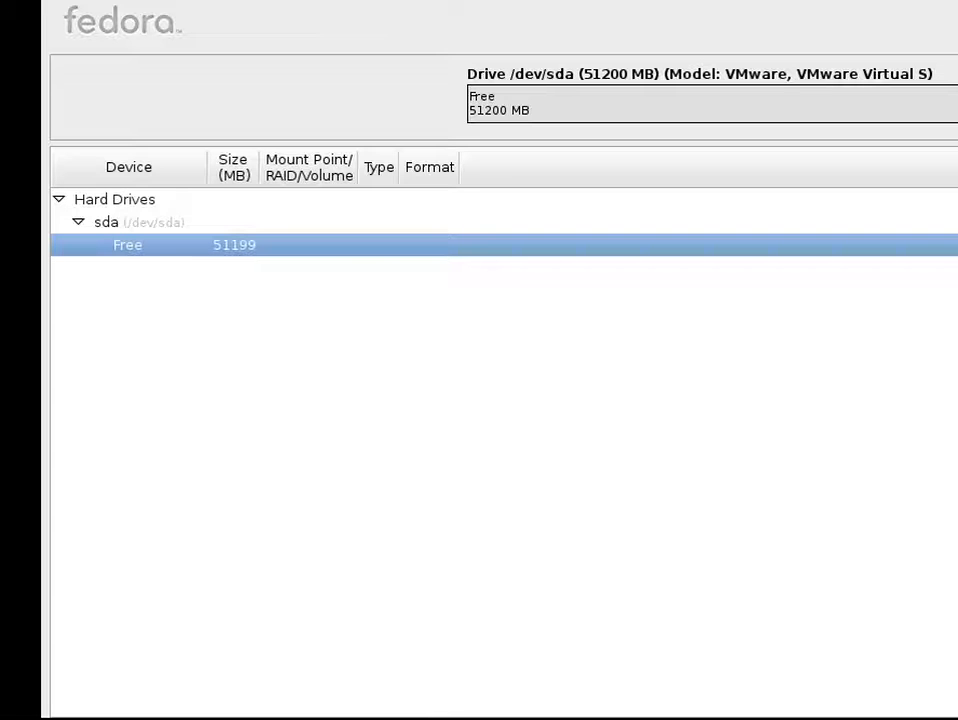
{"action": "left_click", "coordinate": [956, 718]}
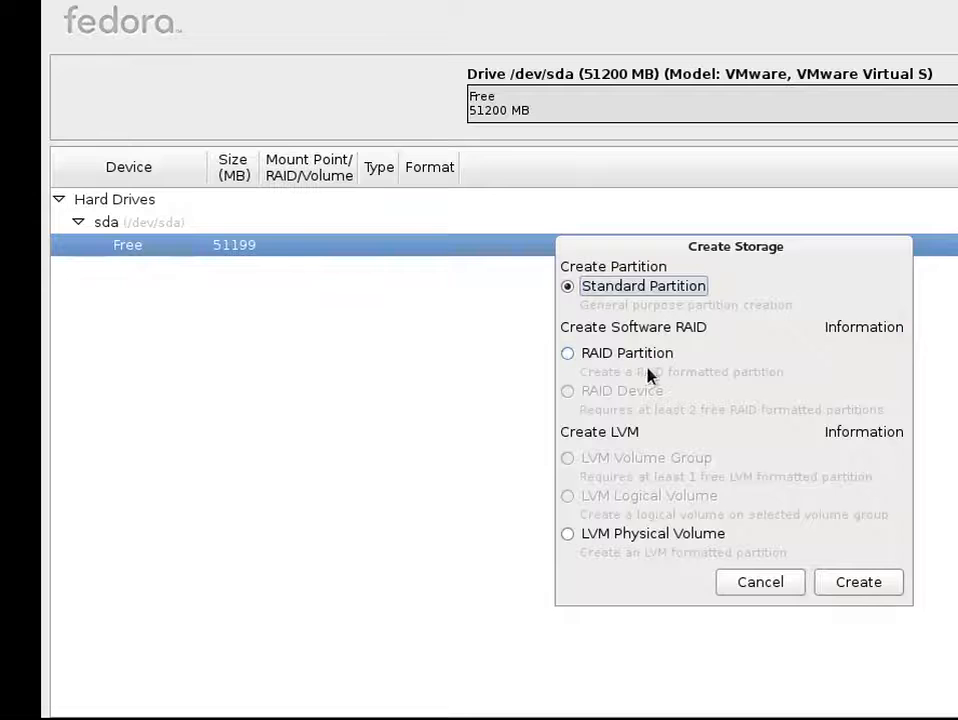
{"action": "left_click", "coordinate": [858, 582]}
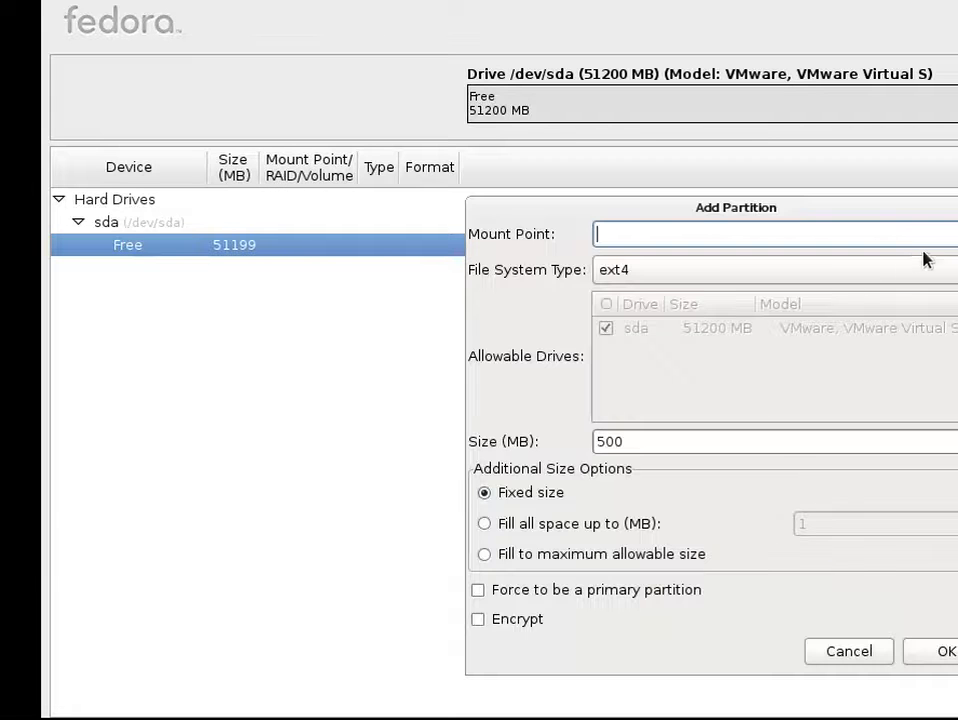
{"action": "left_click", "coordinate": [916, 234]}
{"action": "left_click", "coordinate": [815, 300]}
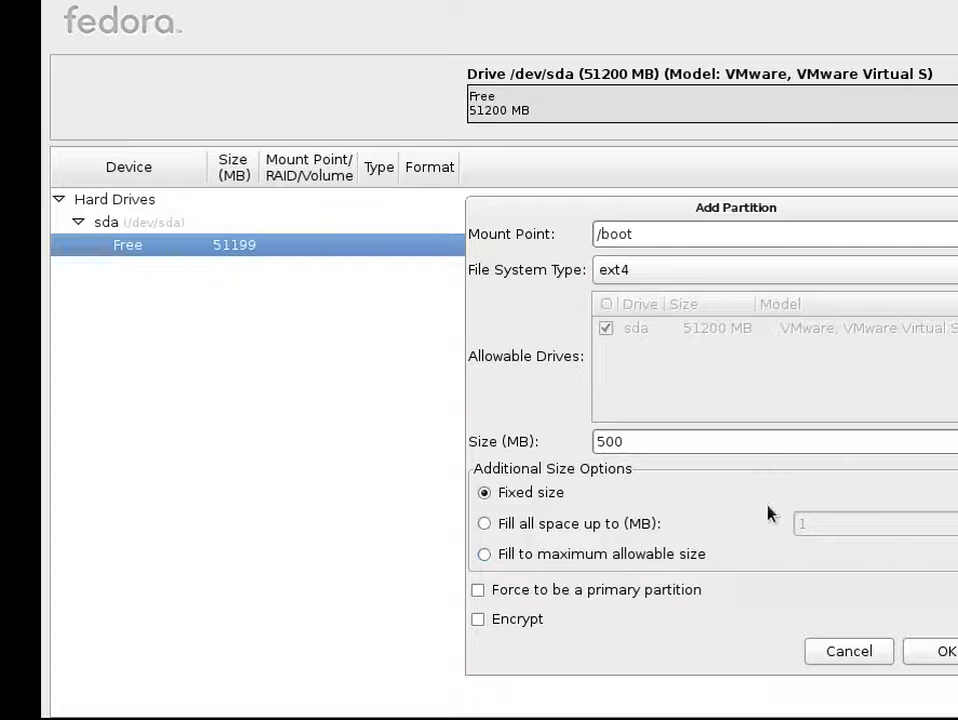
{"action": "left_click", "coordinate": [934, 650]}
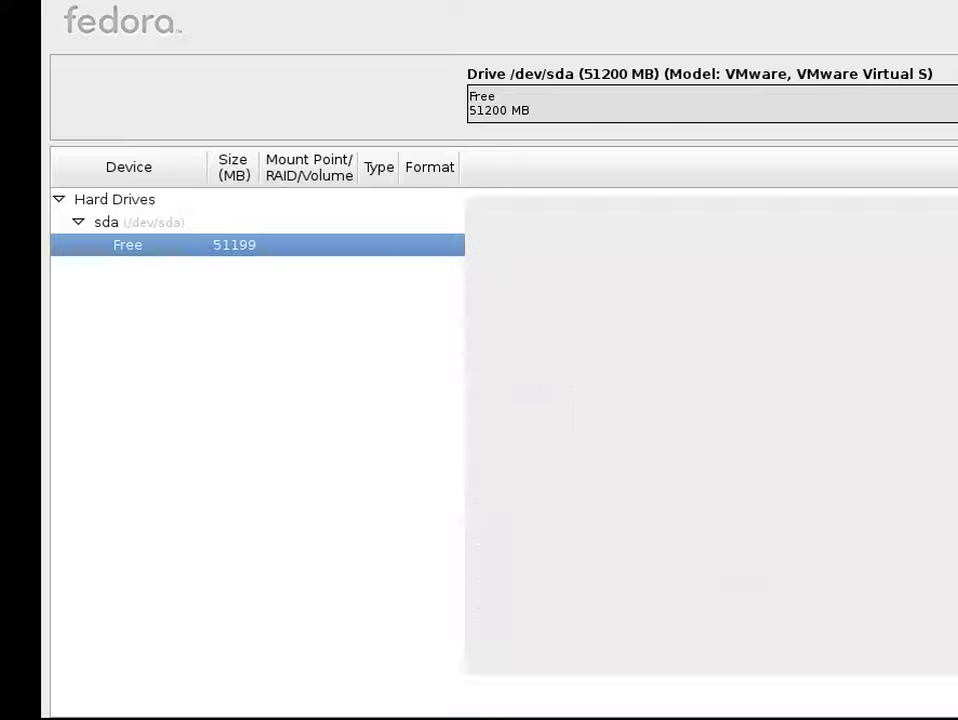
Make the remaining 50699 MB an LVM physical volume filling maximum allowable size
{"action": "left_click", "coordinate": [455, 267]}
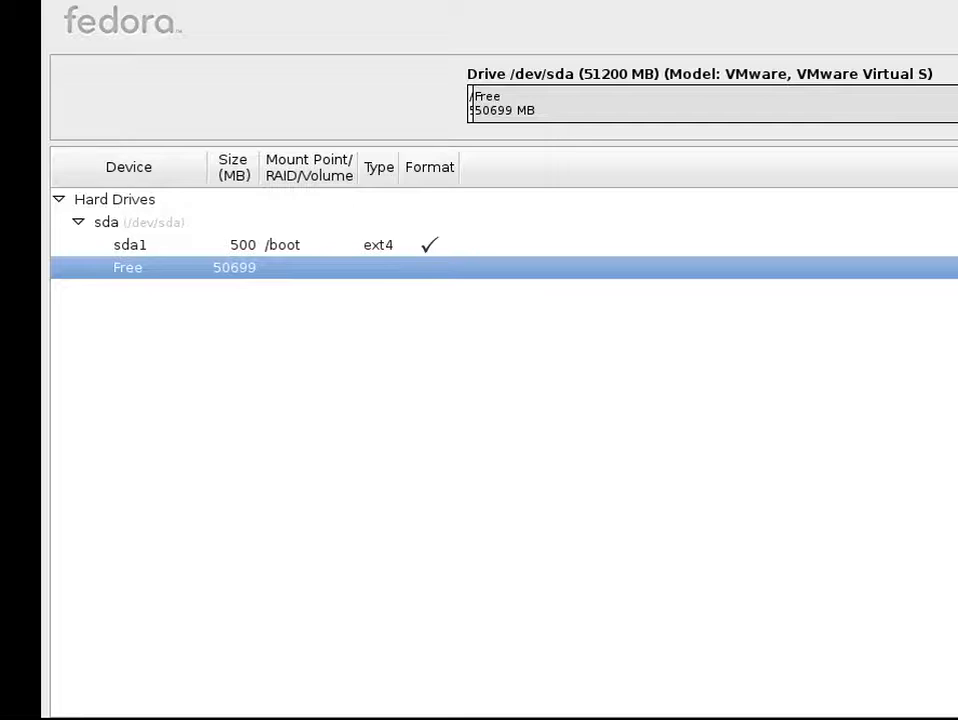
{"action": "left_click", "coordinate": [603, 538]}
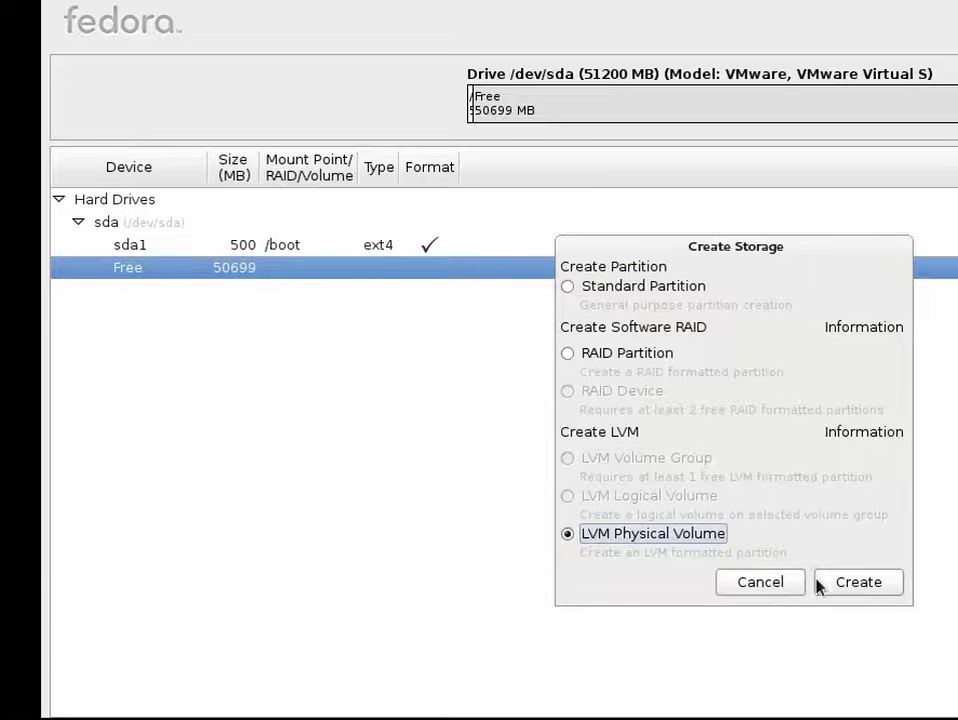
{"action": "left_click", "coordinate": [847, 590]}
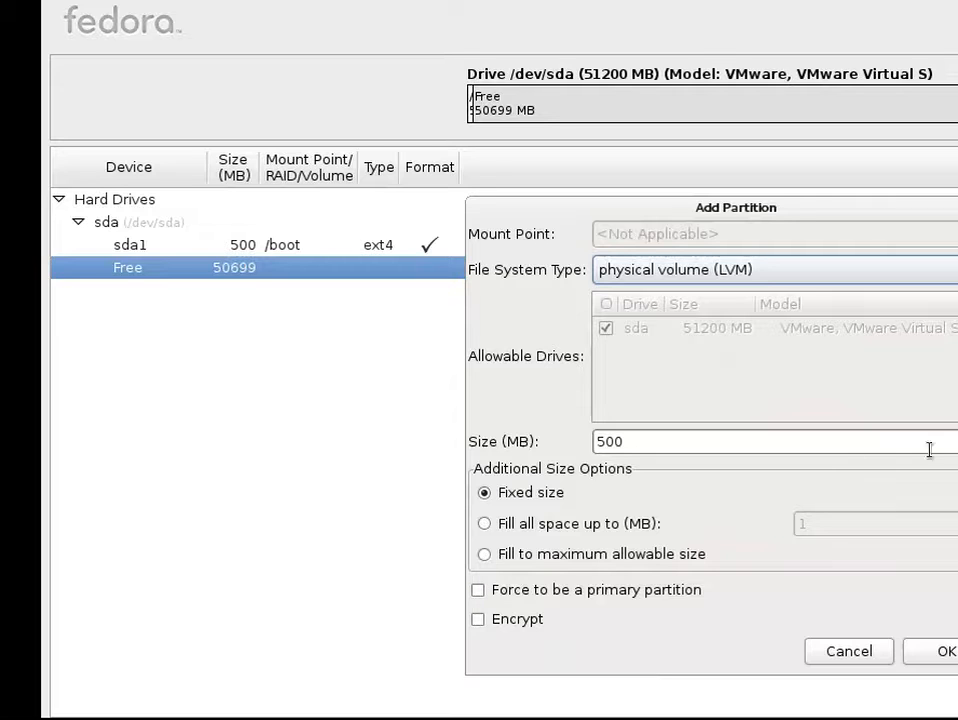
{"action": "left_click", "coordinate": [540, 555]}
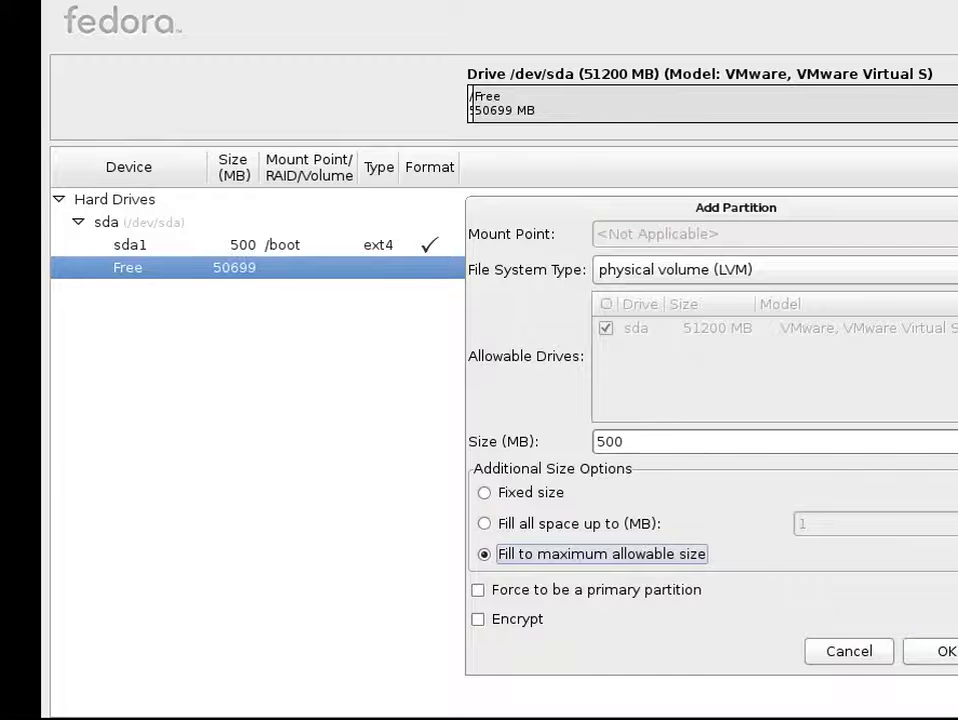
{"action": "left_click", "coordinate": [946, 651]}
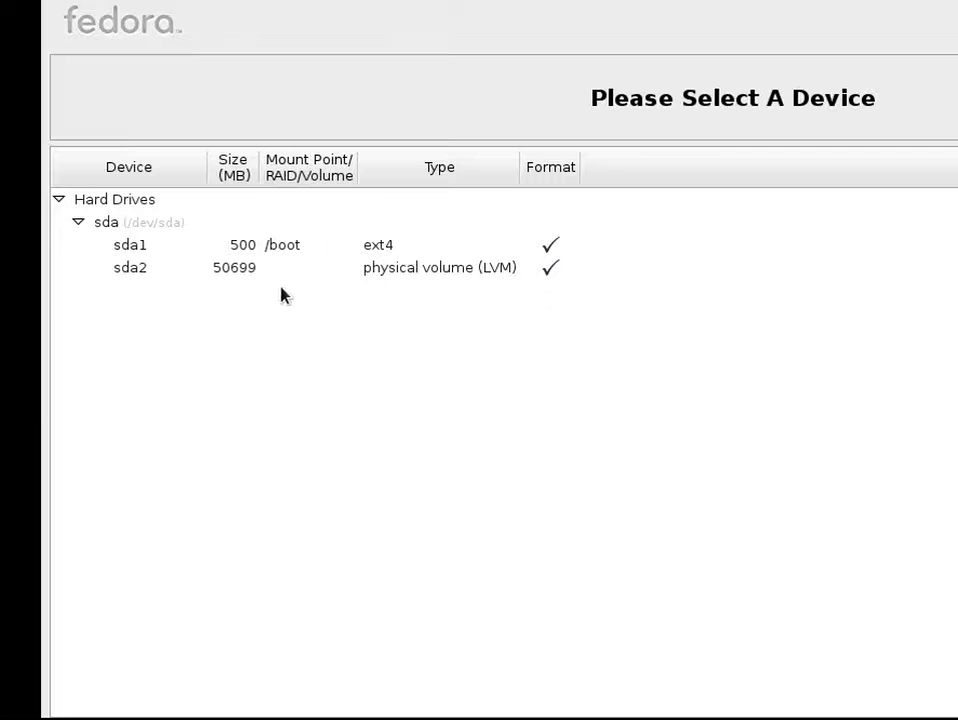
Create an LVM volume group on sda2, renaming it from 'vg' to 'LV Partitions'
{"action": "left_click", "coordinate": [303, 268]}
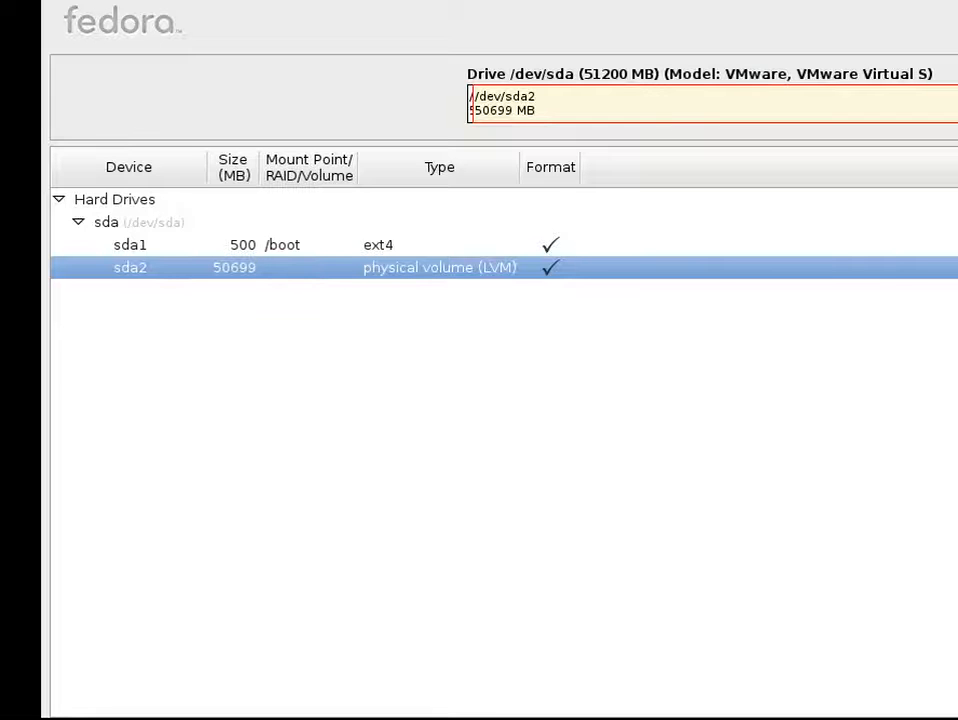
{"action": "left_click", "coordinate": [630, 457]}
{"action": "left_click", "coordinate": [857, 583]}
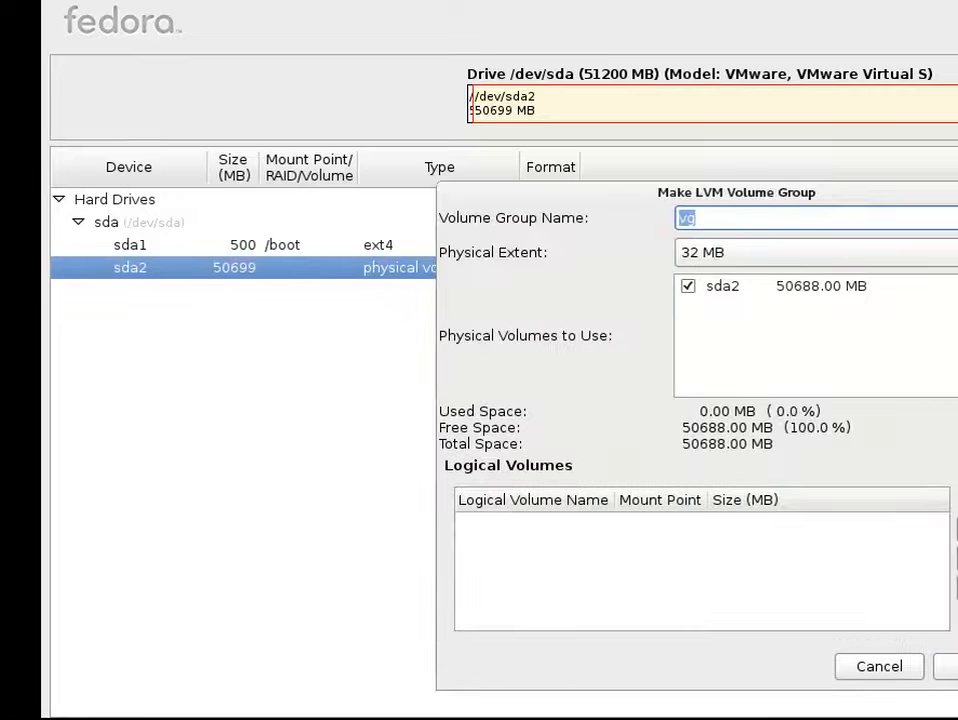
{"action": "left_click", "coordinate": [830, 217]}
{"action": "key", "text": "BackSpace"}
{"action": "key", "text": "BackSpace"}
{"action": "type", "text": "LV Partitions Gr"}
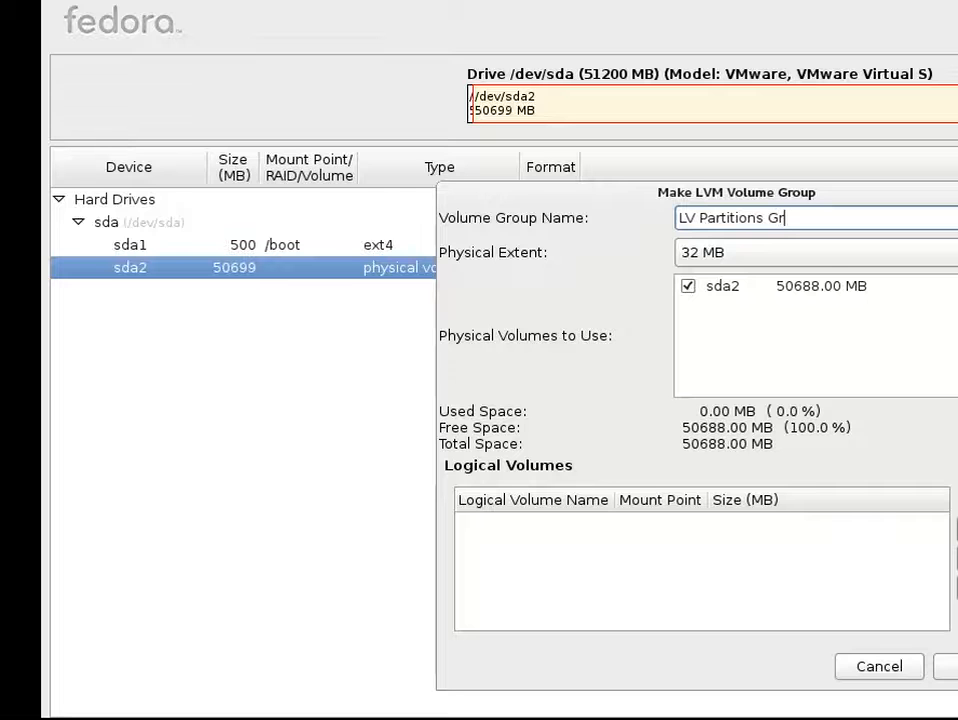
{"action": "key", "text": "BackSpace"}
{"action": "key", "text": "BackSpace"}
{"action": "key", "text": "BackSpace"}
Add logical volume lvRoot mounted at / with a size of 10000 MB
{"action": "left_click", "coordinate": [954, 530]}
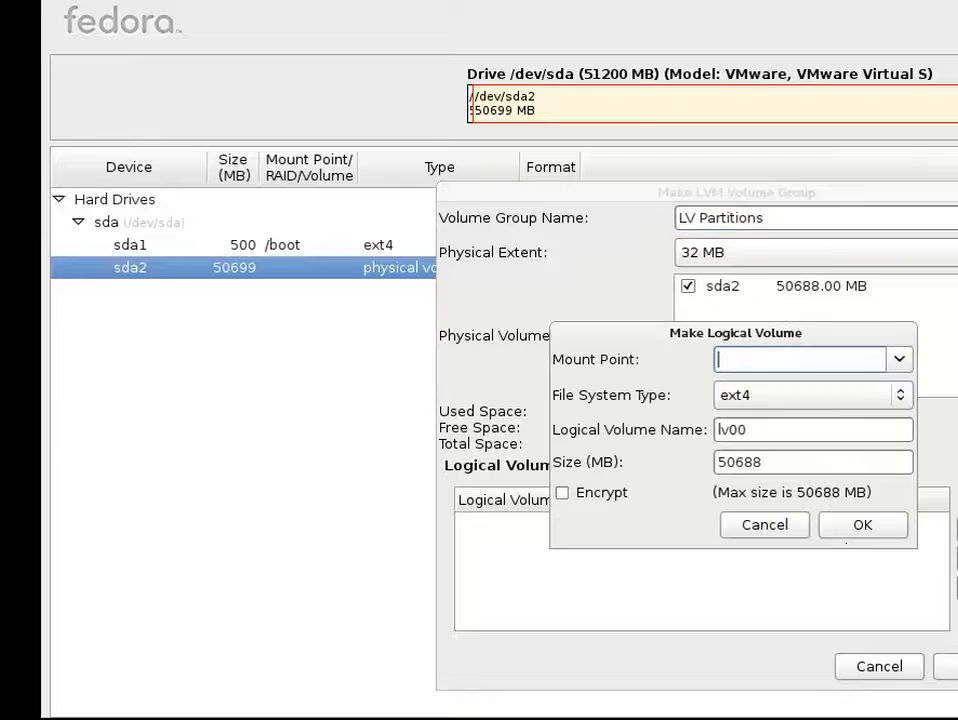
{"action": "left_click", "coordinate": [900, 359]}
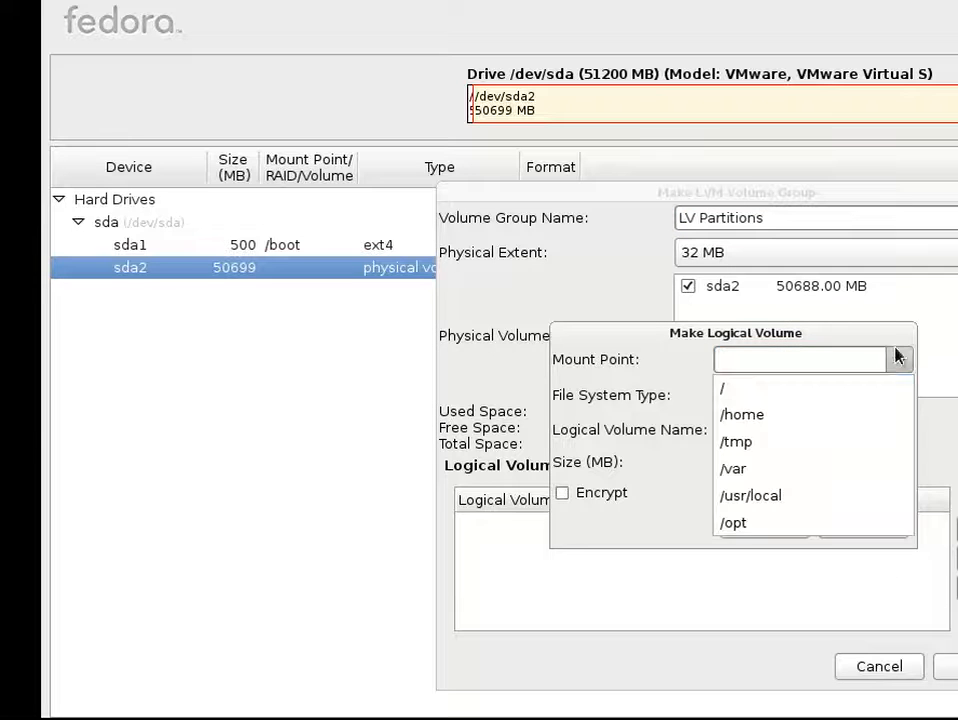
{"action": "left_click", "coordinate": [856, 389]}
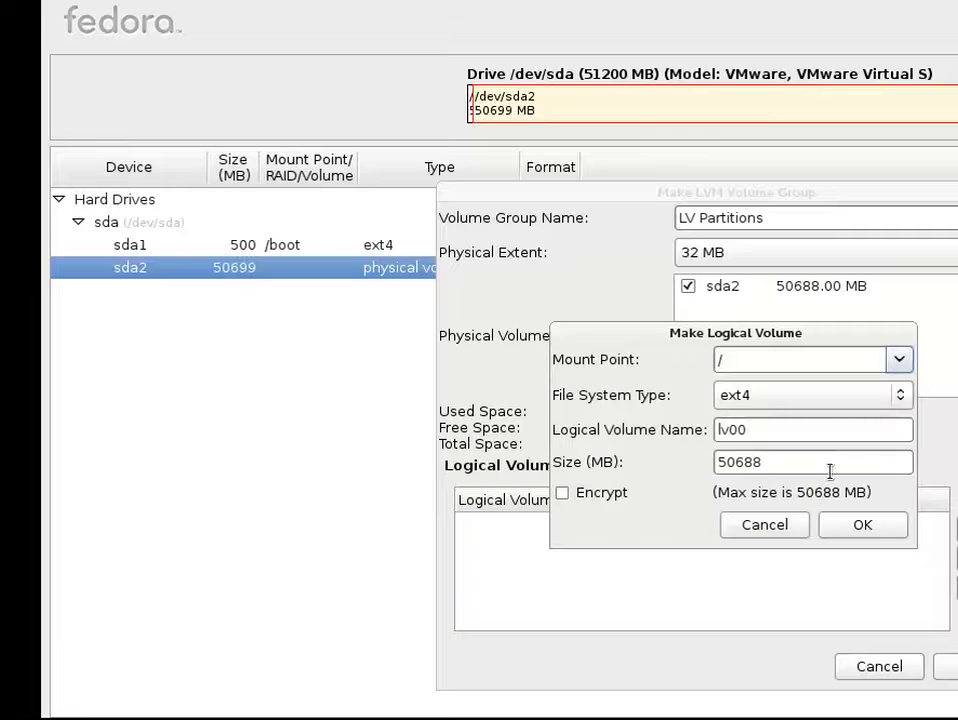
{"action": "left_click", "coordinate": [813, 433]}
{"action": "key", "text": "BackSpace"}
{"action": "key", "text": "BackSpace"}
{"action": "type", "text": "Root"}
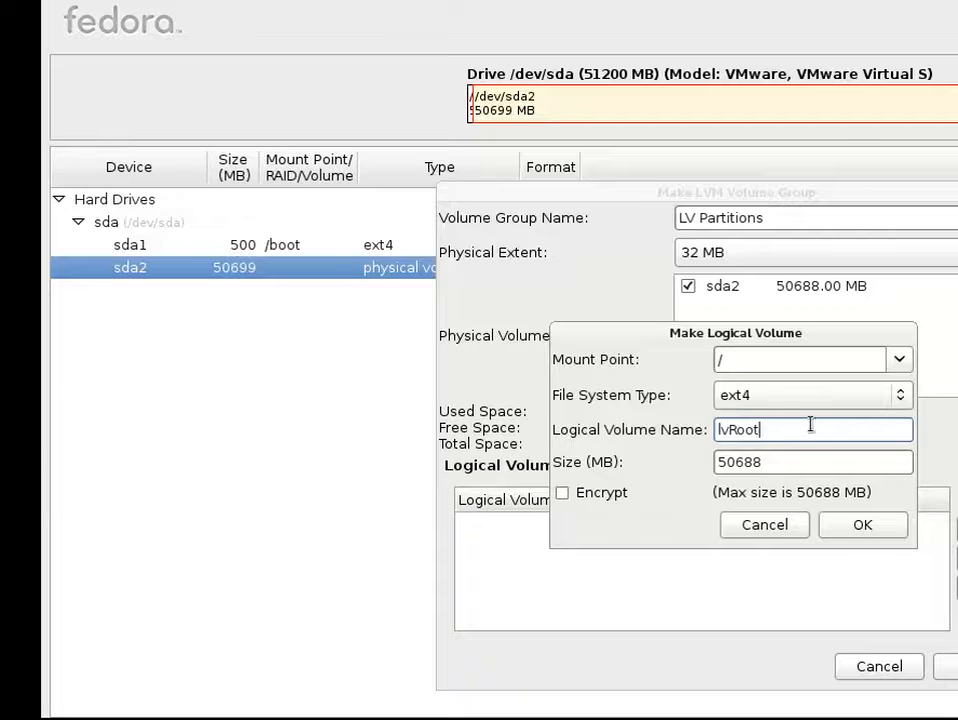
{"action": "double_click", "coordinate": [834, 467]}
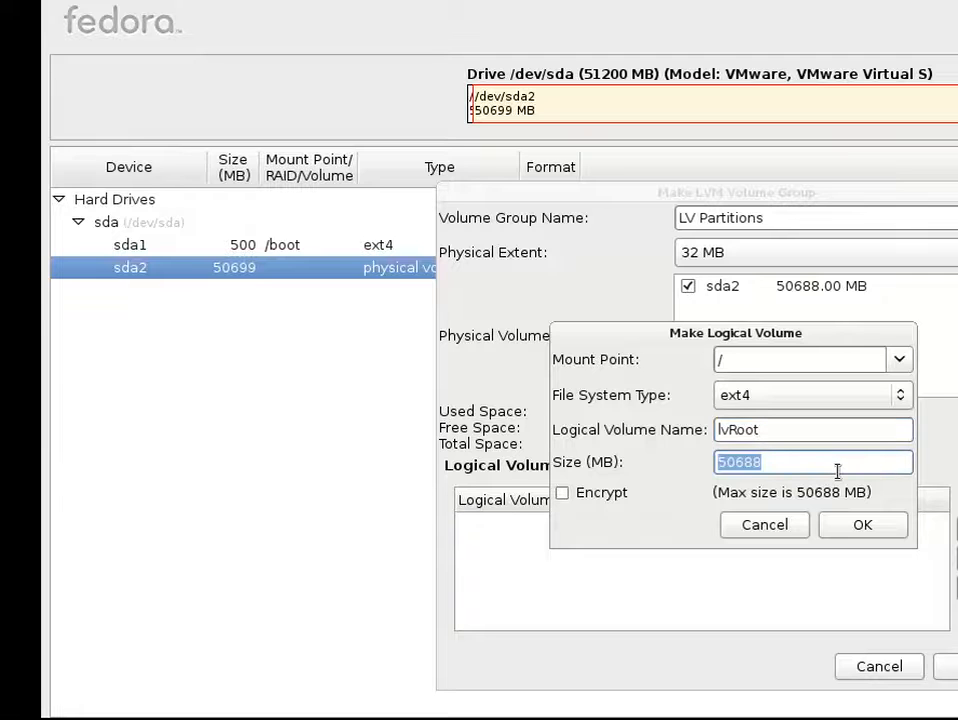
{"action": "type", "text": "10000"}
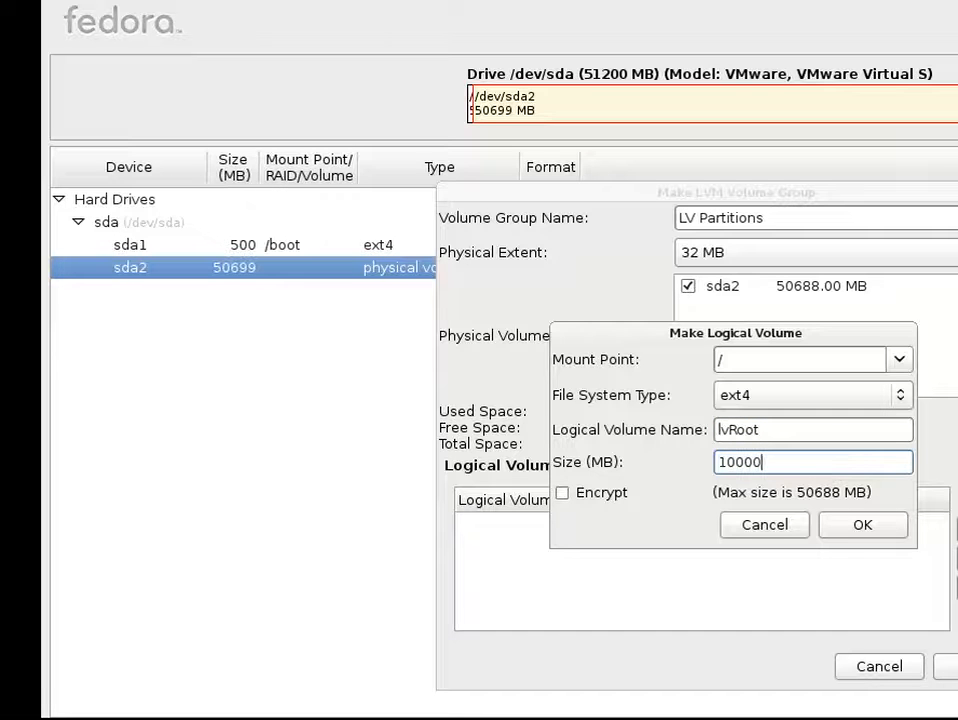
{"action": "left_click", "coordinate": [888, 527]}
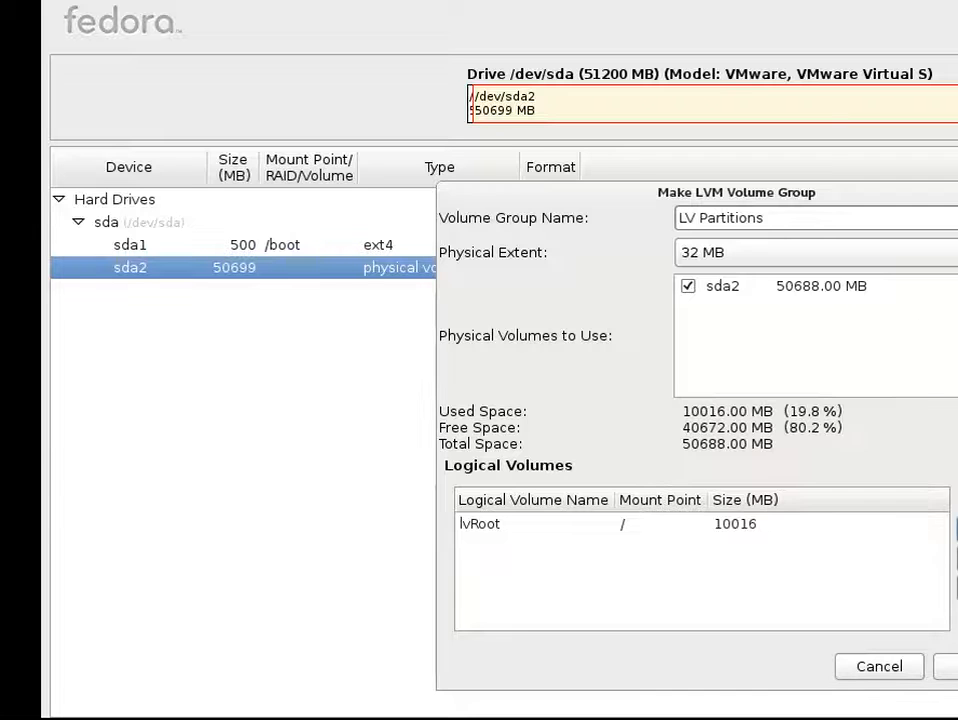
{"action": "left_click", "coordinate": [955, 530]}
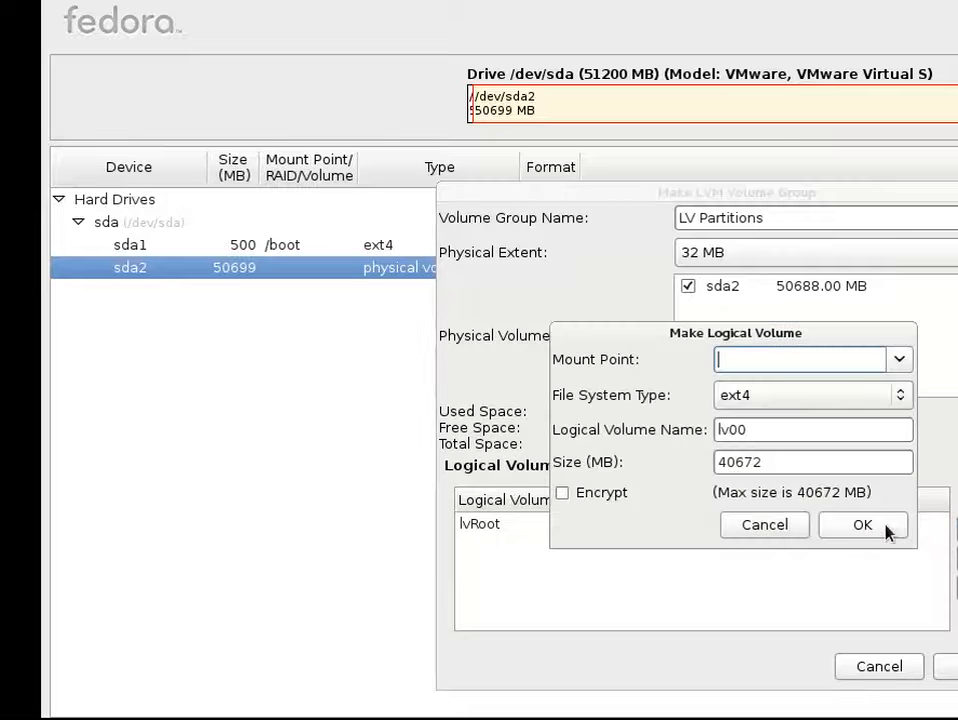
Add logical volume lvHome mounted at /home with a size of 15000 MB
{"action": "left_click", "coordinate": [898, 361]}
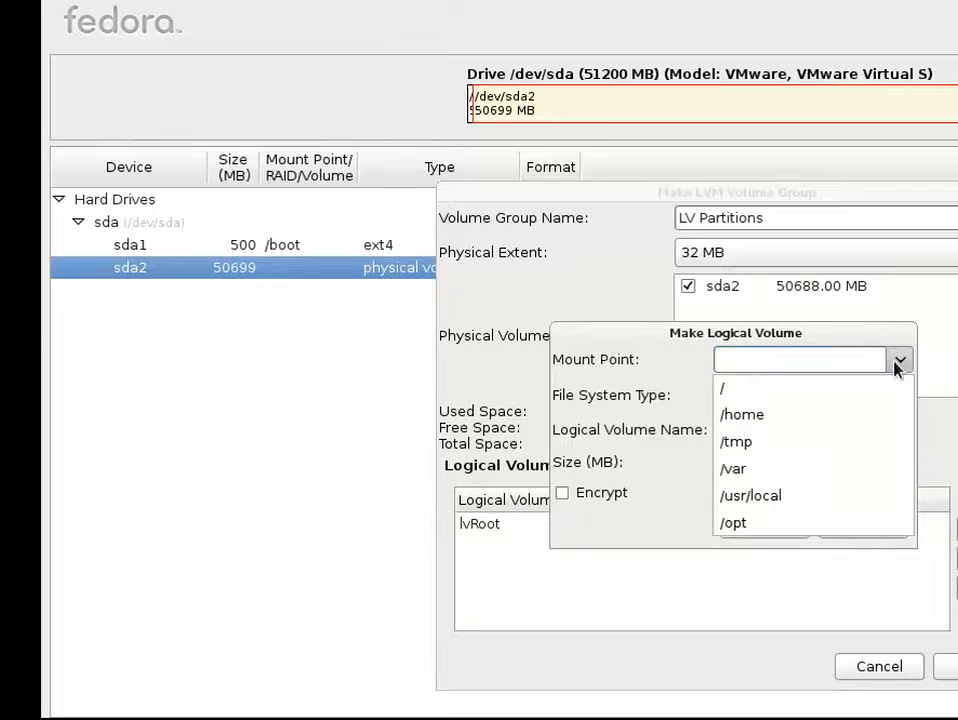
{"action": "left_click", "coordinate": [797, 425]}
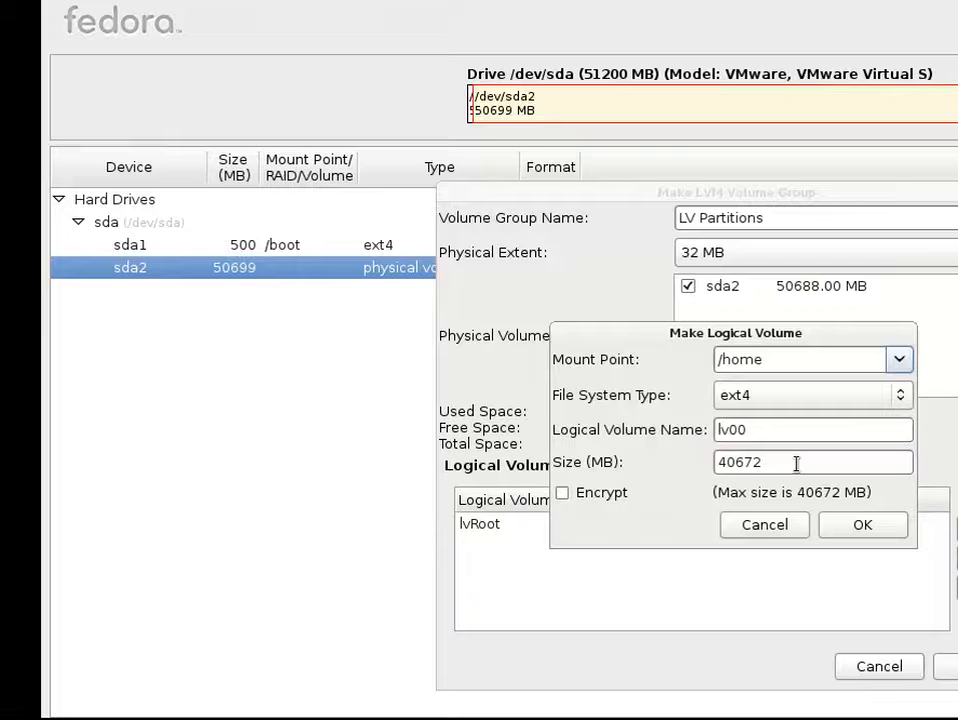
{"action": "left_click", "coordinate": [791, 428]}
{"action": "key", "text": "BackSpace"}
{"action": "key", "text": "BackSpace"}
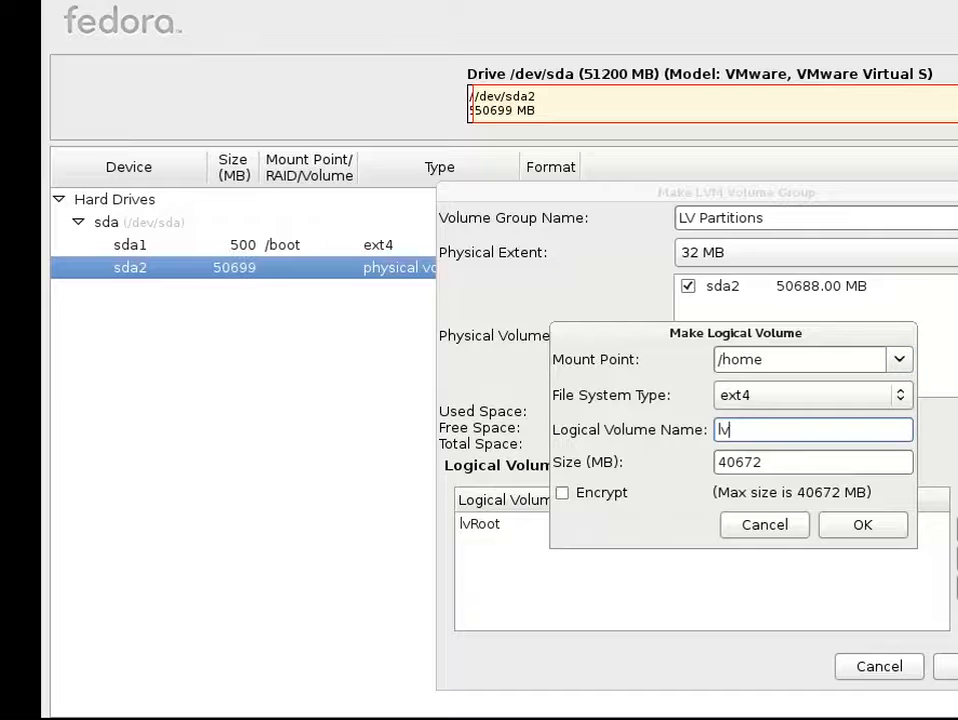
{"action": "type", "text": "Home"}
{"action": "double_click", "coordinate": [712, 462]}
{"action": "type", "text": "15000"}
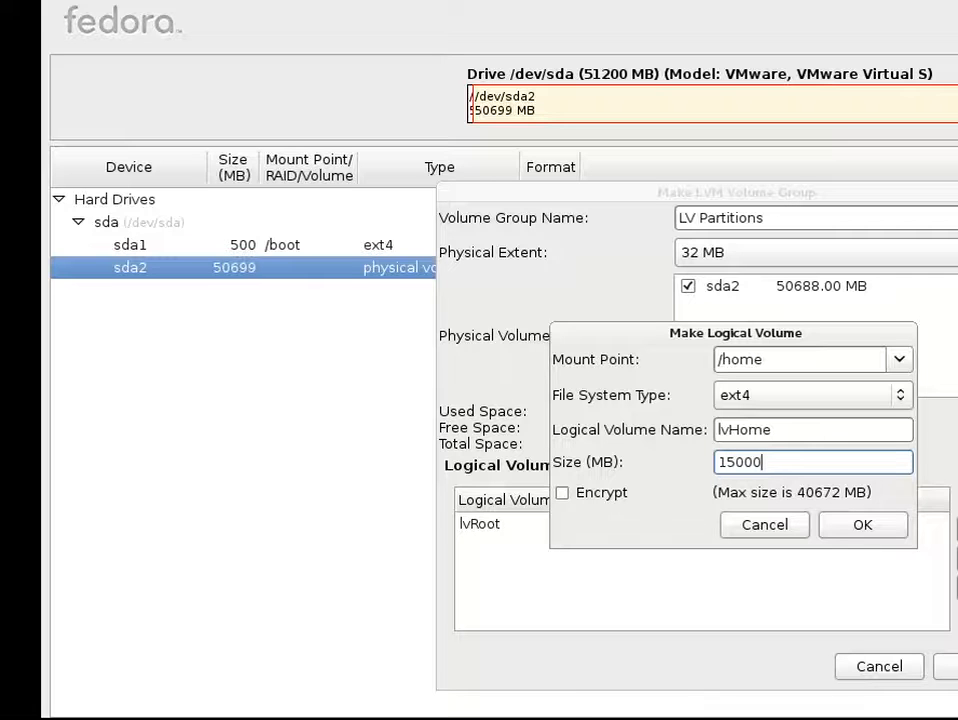
{"action": "left_click", "coordinate": [832, 526]}
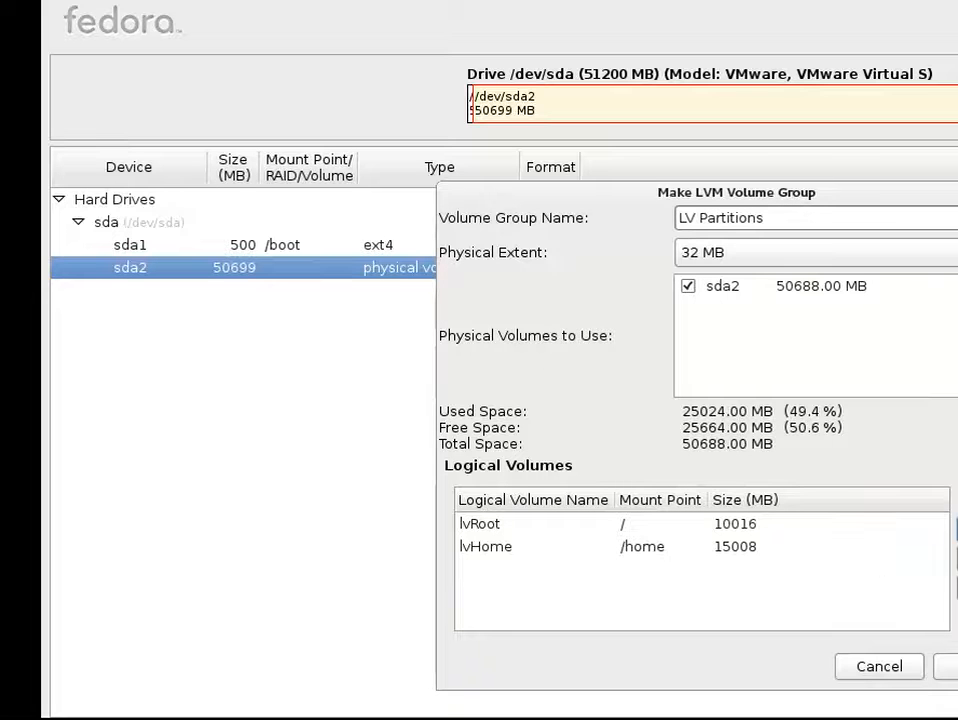
{"action": "left_click", "coordinate": [956, 525]}
Add logical volume lvVar mounted at /var with a size of 15000 MB
{"action": "left_click", "coordinate": [899, 359]}
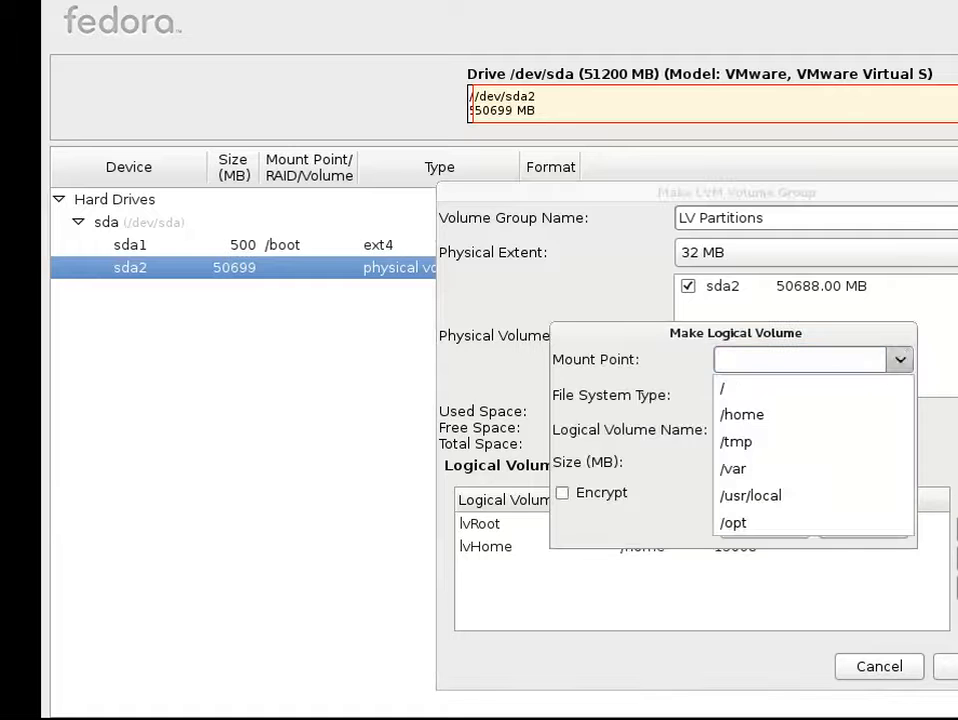
{"action": "left_click", "coordinate": [800, 468]}
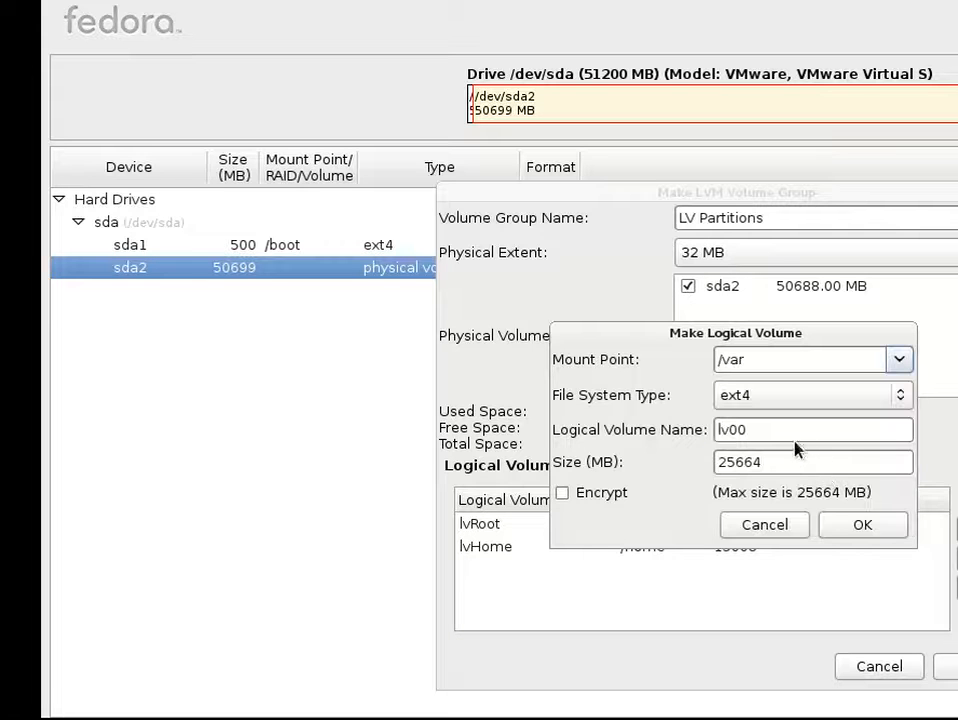
{"action": "left_click", "coordinate": [801, 431]}
{"action": "key", "text": "BackSpace"}
{"action": "key", "text": "BackSpace"}
{"action": "type", "text": "Var"}
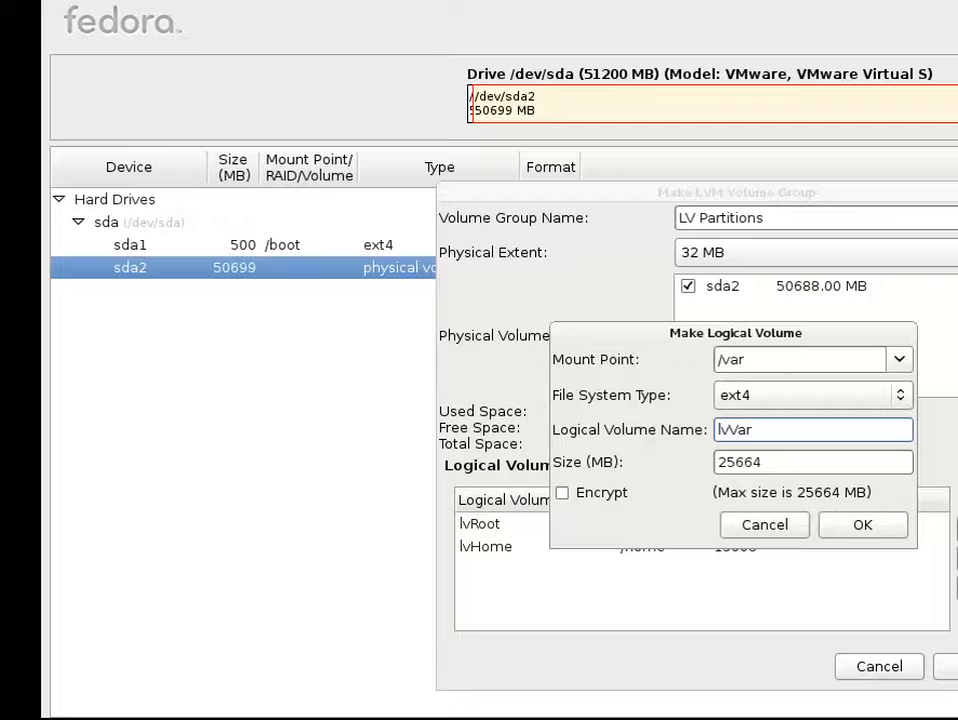
{"action": "left_click_drag", "start_coordinate": [804, 466], "coordinate": [703, 470]}
{"action": "type", "text": "1"}
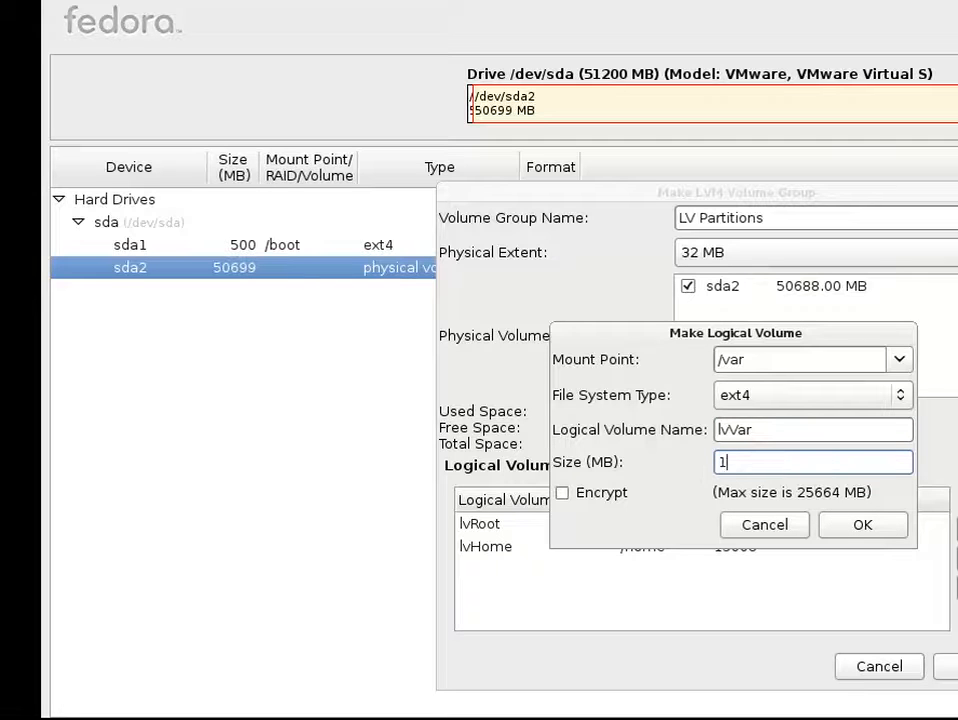
{"action": "type", "text": "5000"}
{"action": "left_click", "coordinate": [841, 527]}
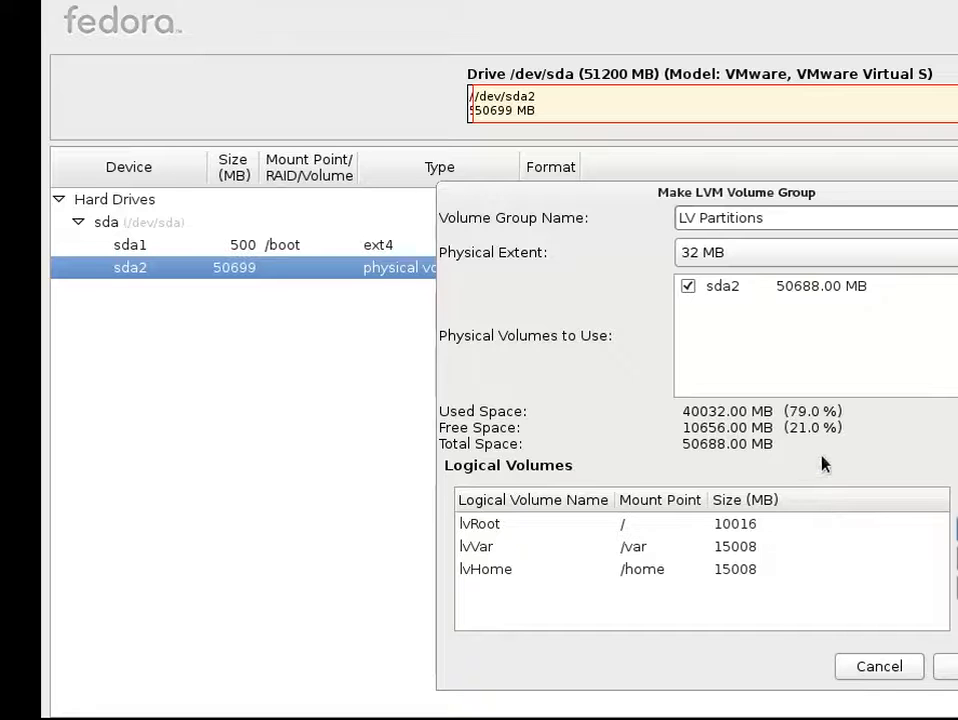
Start a new logical volume mounted at /tmp with a size of 2000 MB
{"action": "left_click", "coordinate": [957, 529]}
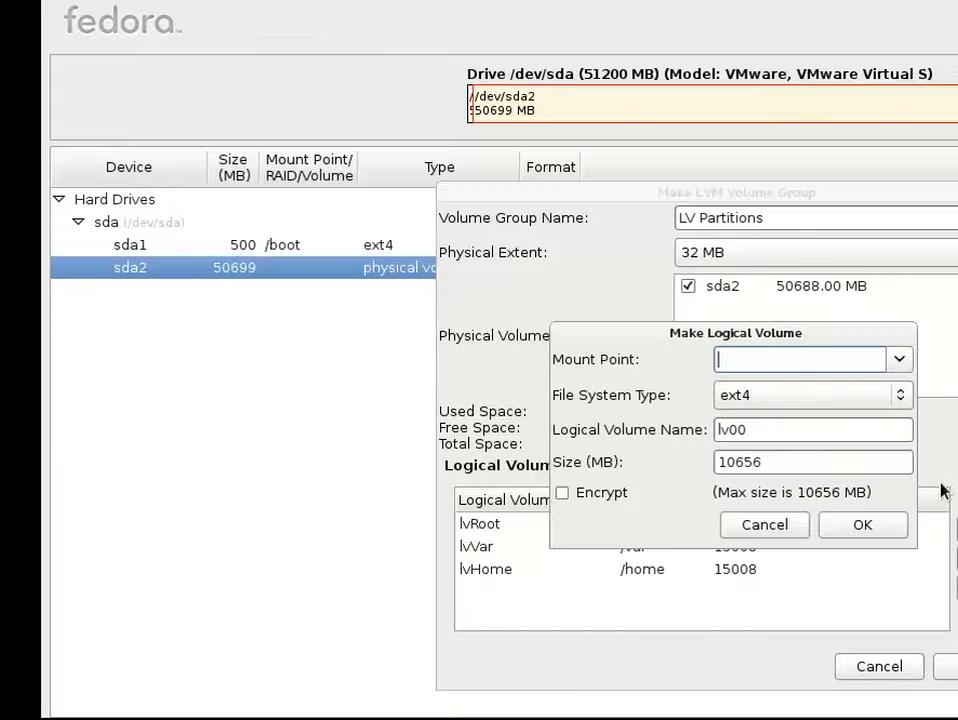
{"action": "left_click", "coordinate": [901, 360]}
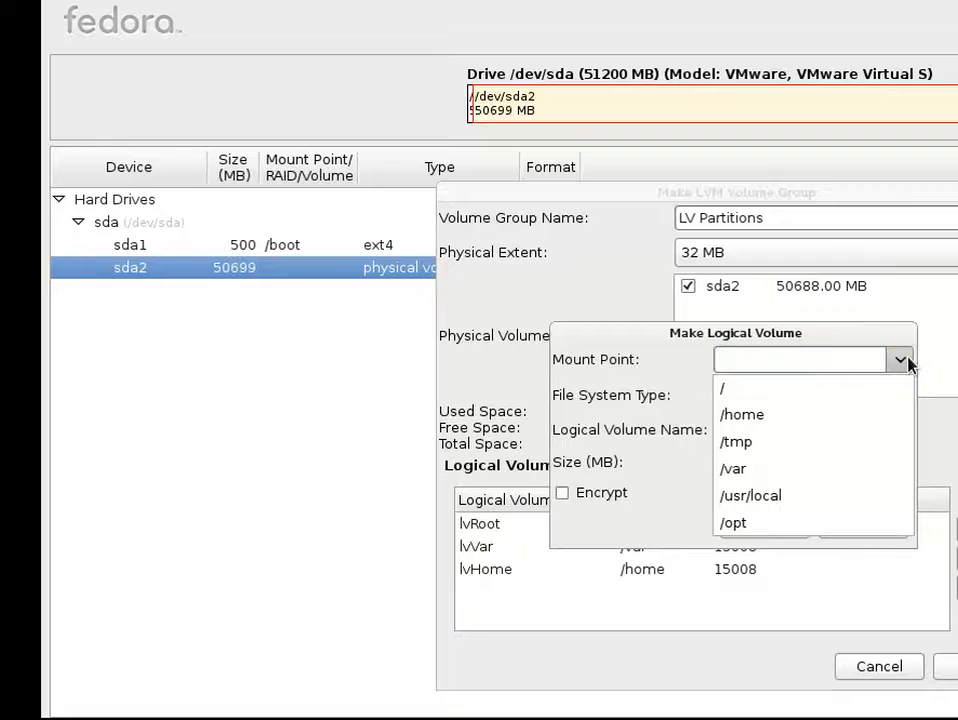
{"action": "left_click", "coordinate": [806, 443]}
{"action": "left_click_drag", "start_coordinate": [765, 462], "coordinate": [682, 447]}
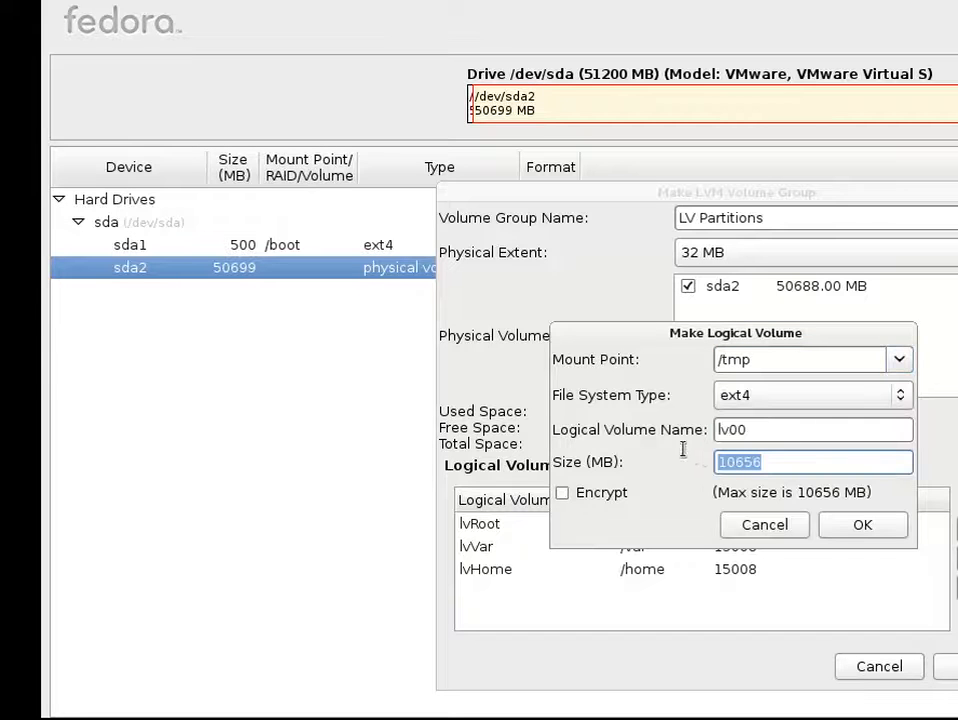
{"action": "type", "text": "2000"}
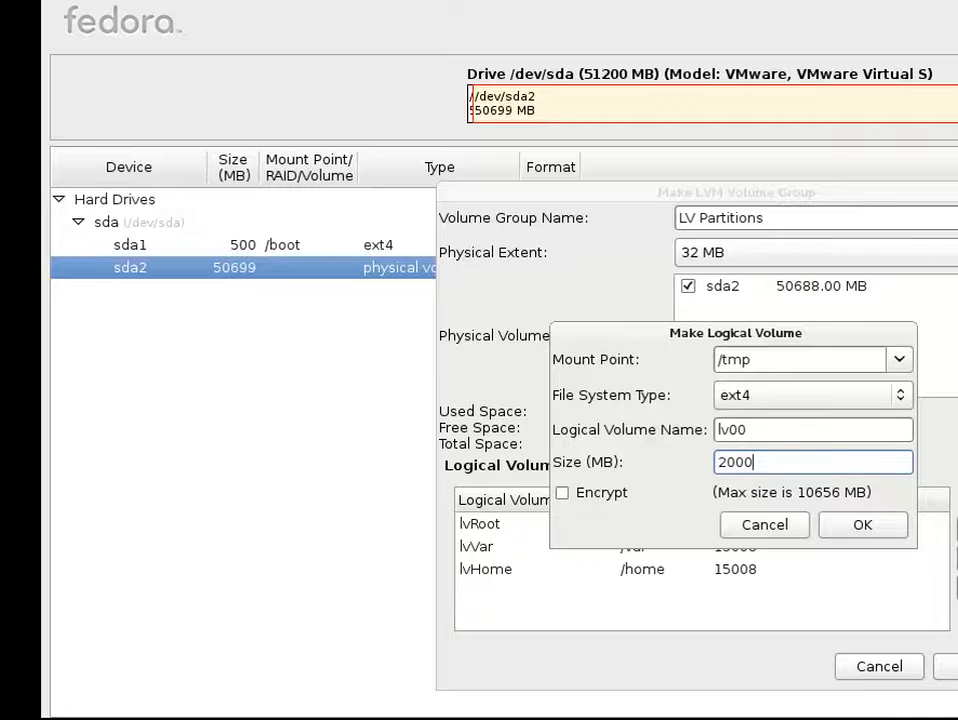
Save the new /tmp logical volume, backing out of an extra Add form
{"action": "left_click", "coordinate": [836, 524]}
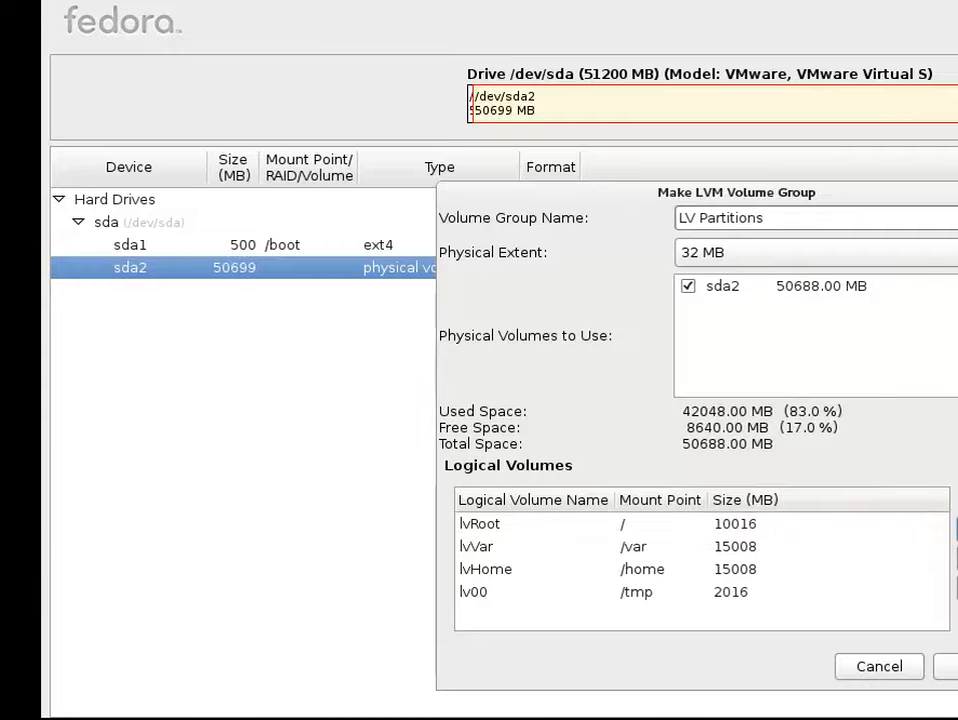
{"action": "left_click", "coordinate": [954, 530]}
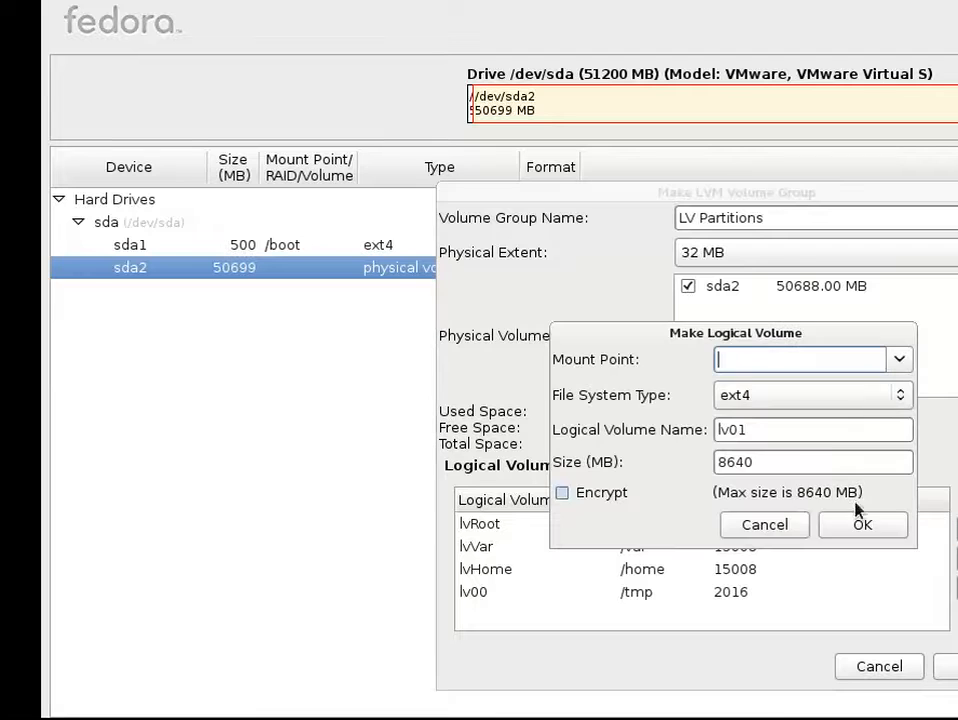
{"action": "left_click", "coordinate": [765, 525]}
Rename the /tmp logical volume from lv00 to lvTmp
{"action": "left_click", "coordinate": [740, 591]}
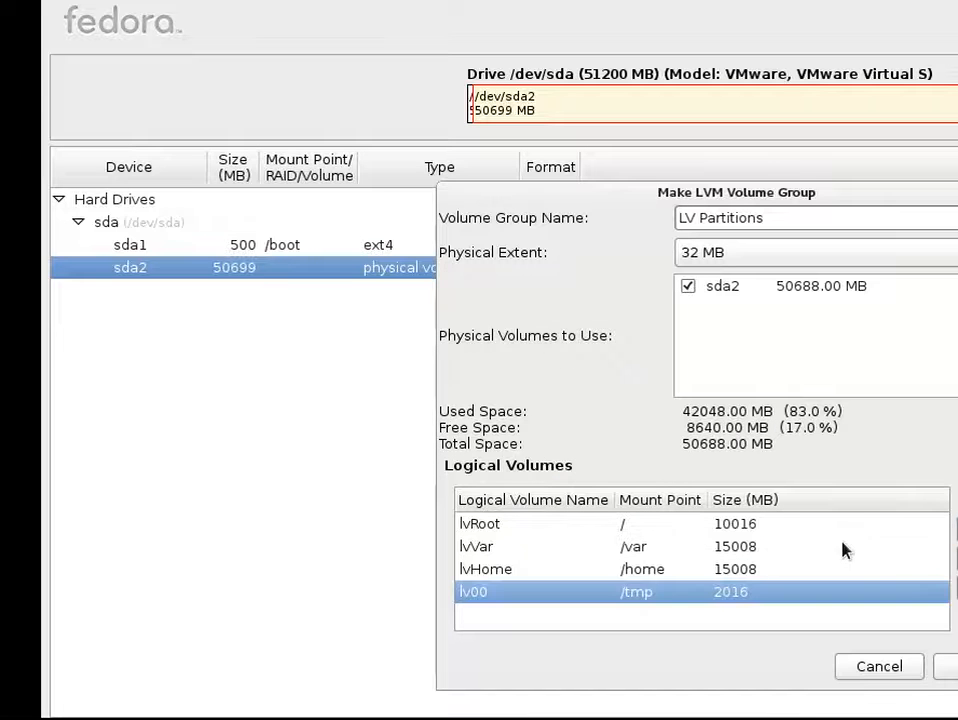
{"action": "left_click", "coordinate": [950, 555]}
{"action": "left_click", "coordinate": [796, 434]}
{"action": "key", "text": "BackSpace"}
{"action": "key", "text": "BackSpace"}
{"action": "type", "text": "Te"}
{"action": "key", "text": "BackSpace"}
{"action": "type", "text": "mp"}
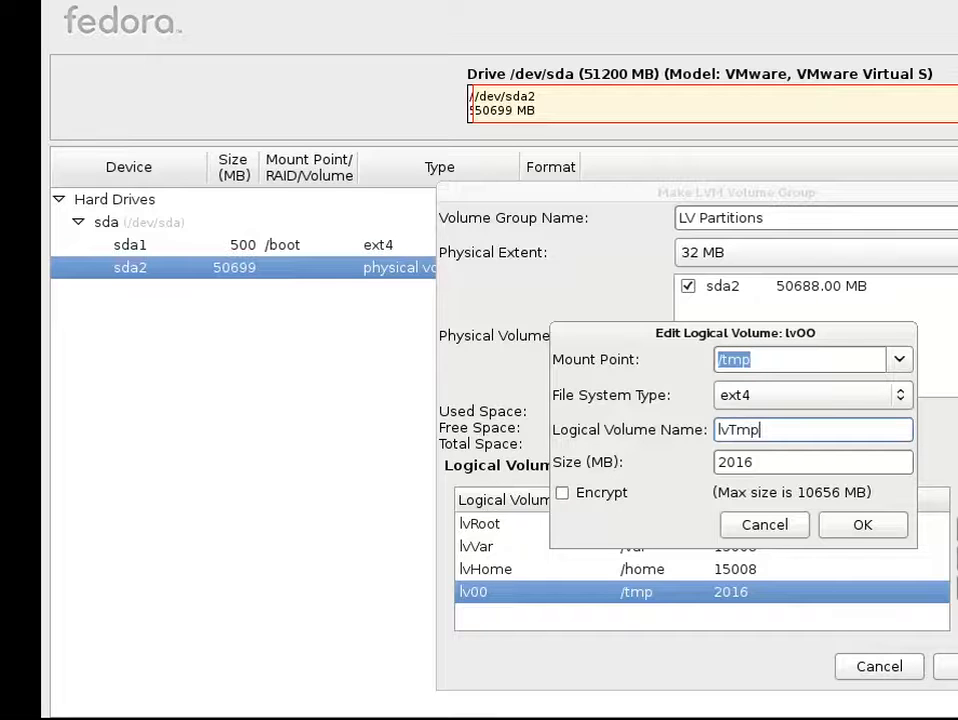
{"action": "left_click", "coordinate": [845, 527]}
Start a new logical volume, abandon it, then begin another one
{"action": "left_click", "coordinate": [957, 529]}
{"action": "left_click", "coordinate": [897, 361]}
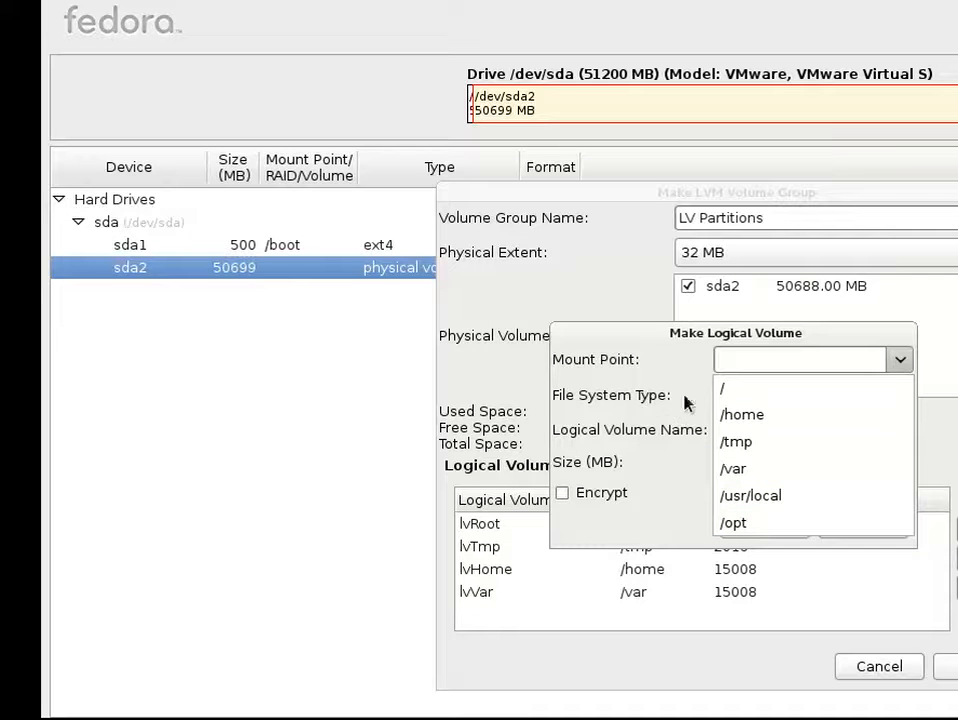
{"action": "left_click", "coordinate": [945, 450]}
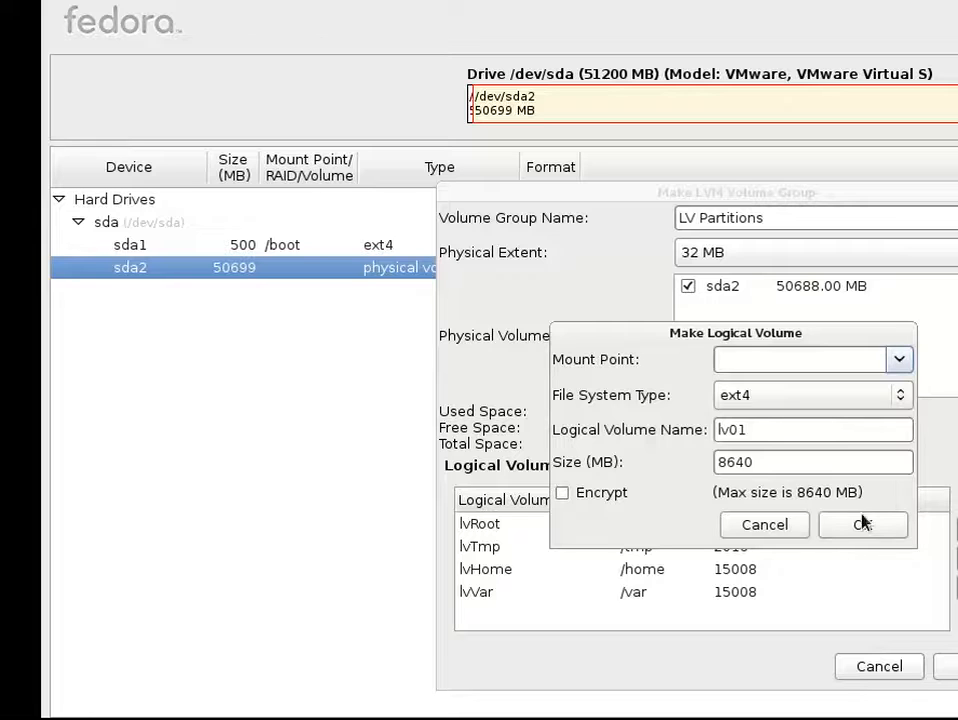
{"action": "left_click", "coordinate": [797, 525]}
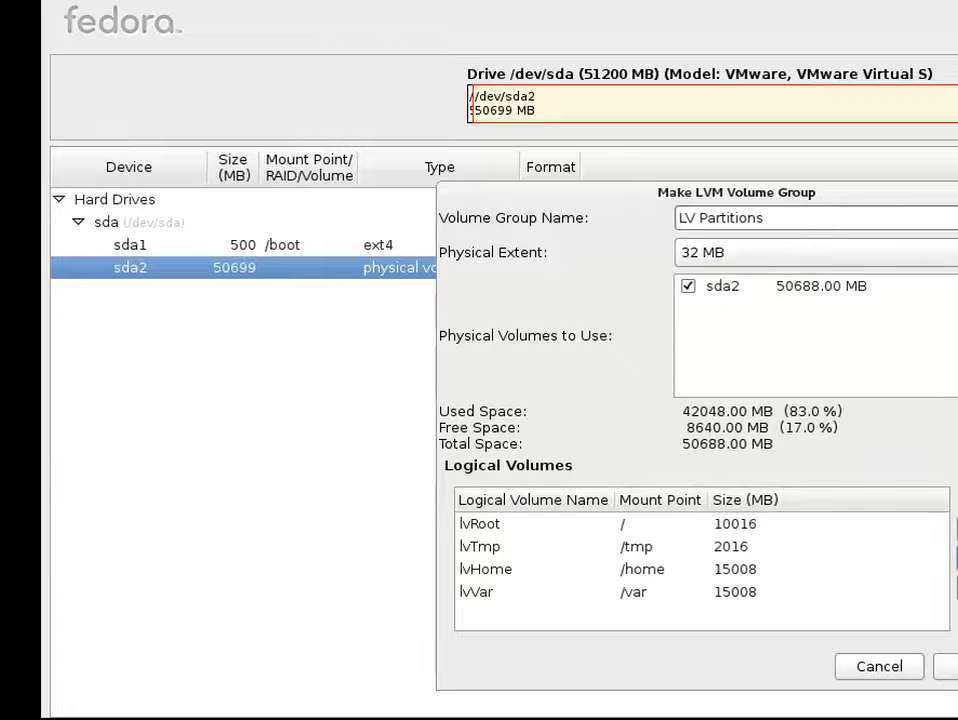
{"action": "left_click", "coordinate": [957, 529]}
Create a 2500 MB swap volume, correcting the too-large 25000 MB size
{"action": "left_click", "coordinate": [900, 396]}
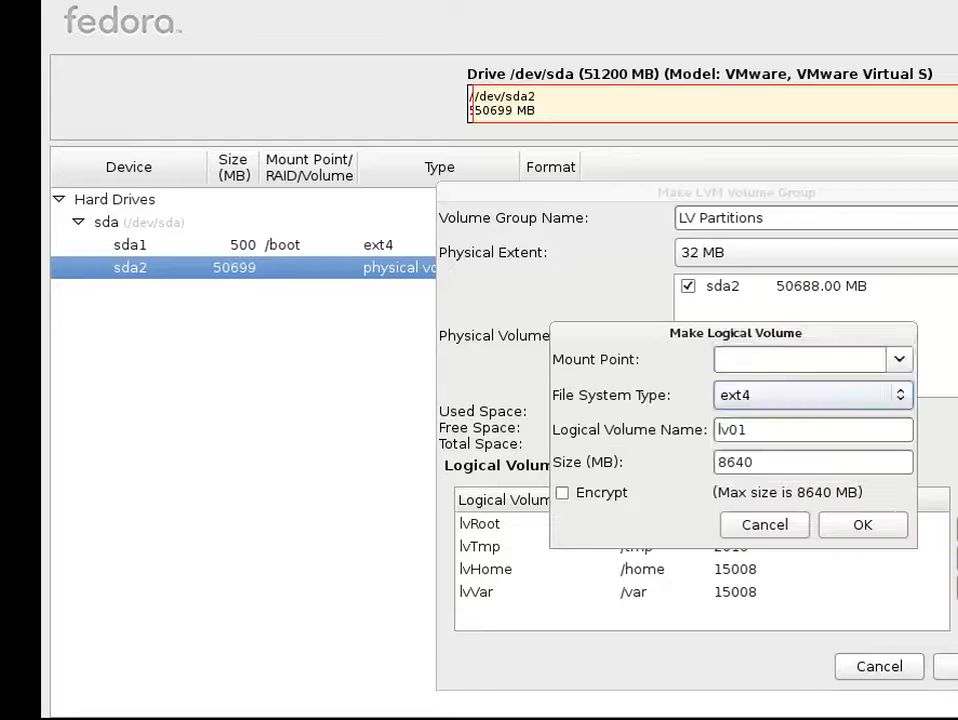
{"action": "left_click", "coordinate": [900, 396]}
{"action": "left_click", "coordinate": [733, 422]}
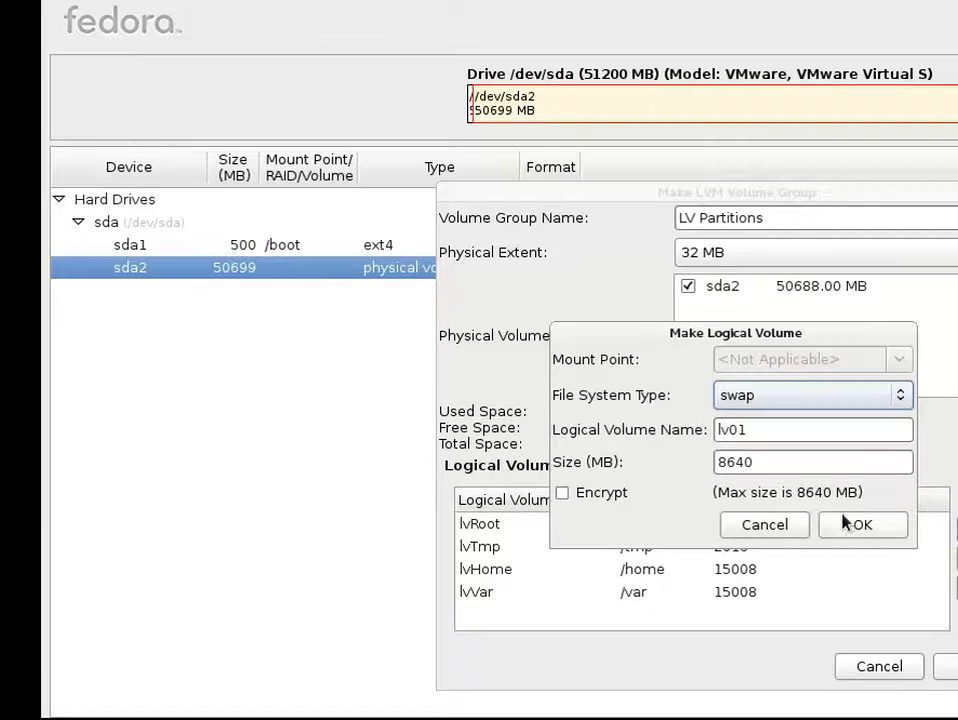
{"action": "double_click", "coordinate": [801, 462]}
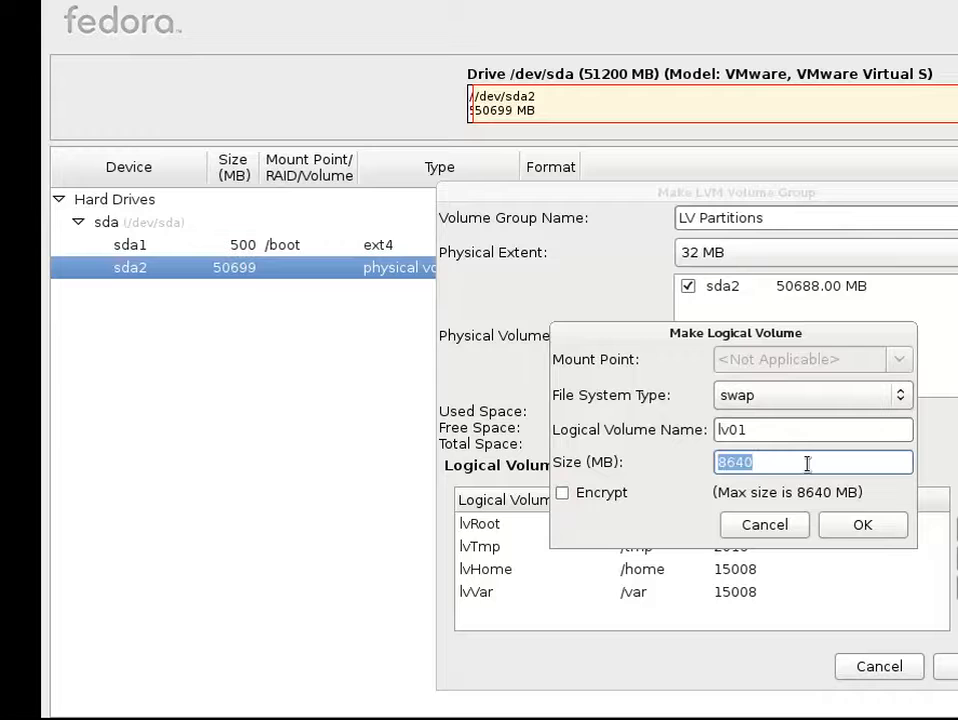
{"action": "type", "text": "25000"}
{"action": "left_click", "coordinate": [845, 524]}
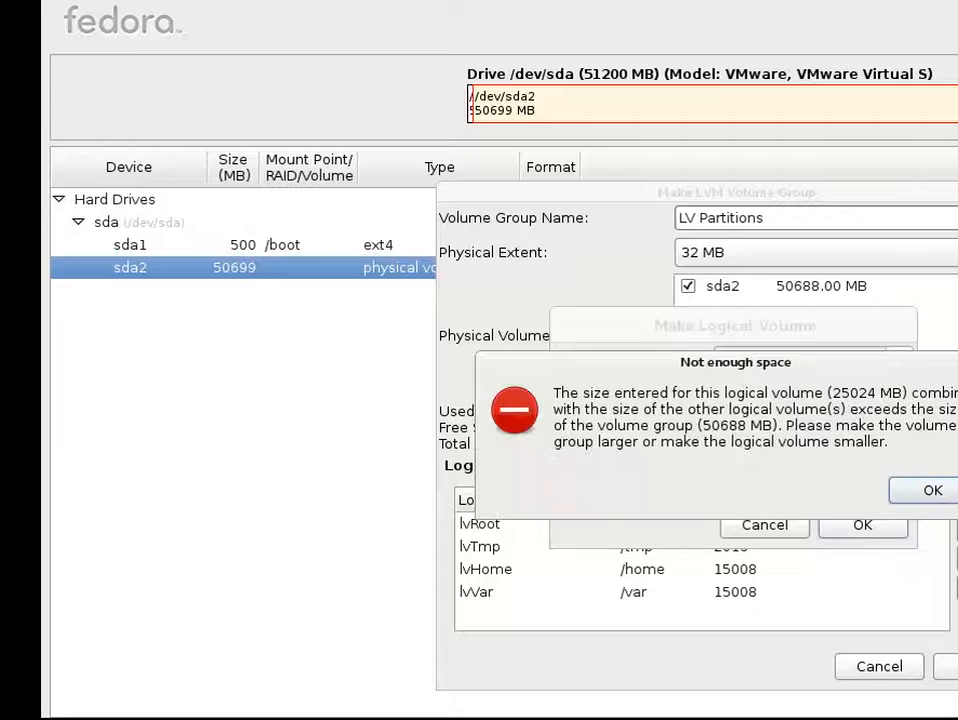
{"action": "left_click", "coordinate": [918, 494]}
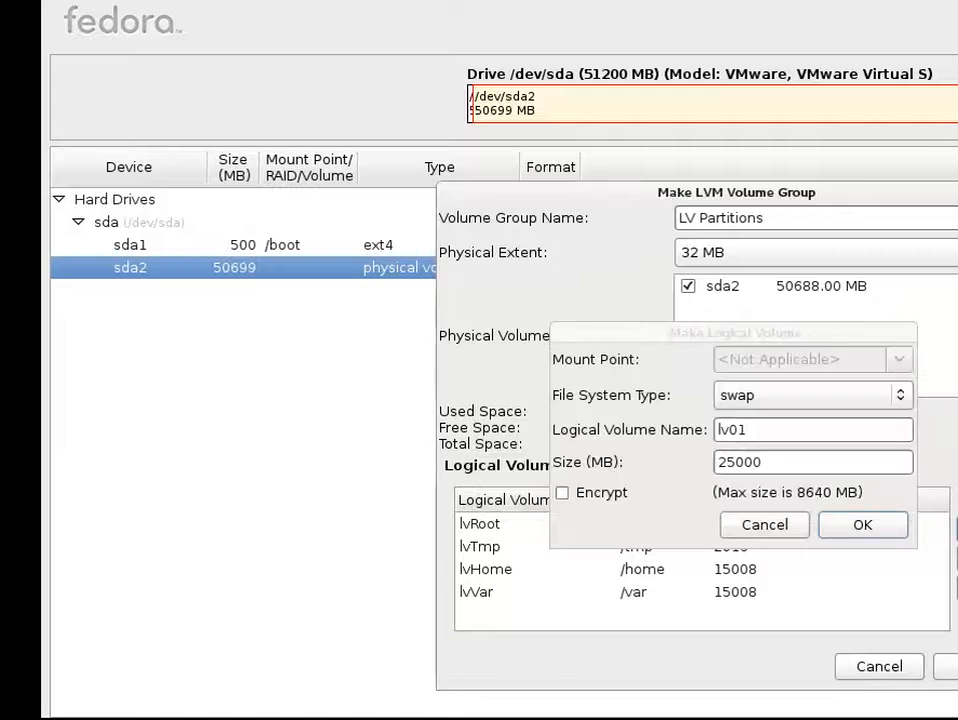
{"action": "left_click", "coordinate": [861, 462]}
{"action": "key", "text": "BackSpace"}
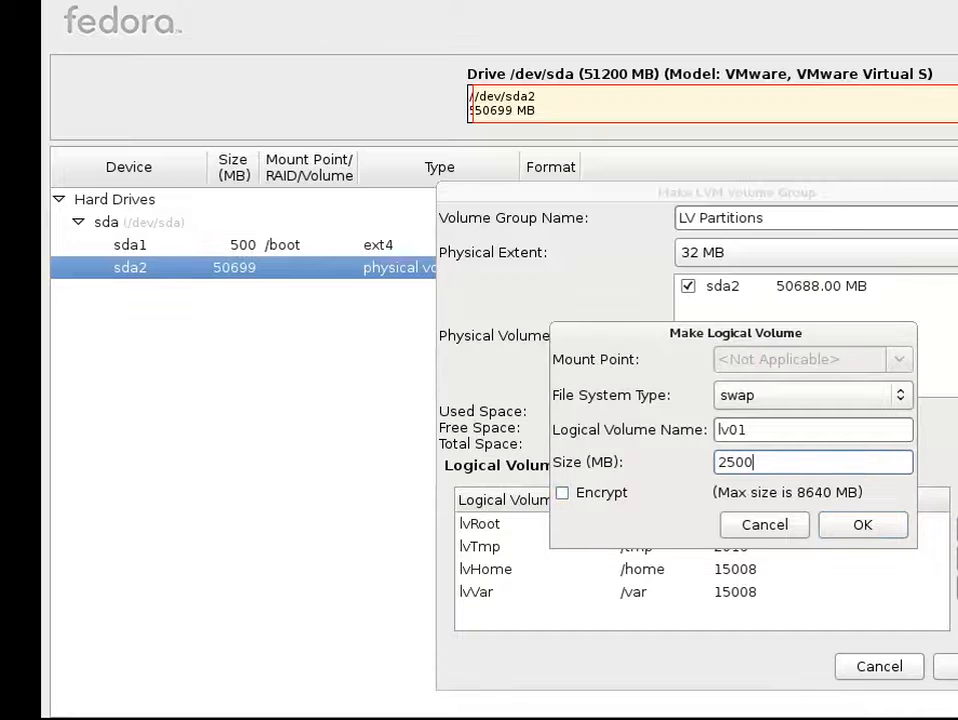
{"action": "left_click", "coordinate": [878, 525]}
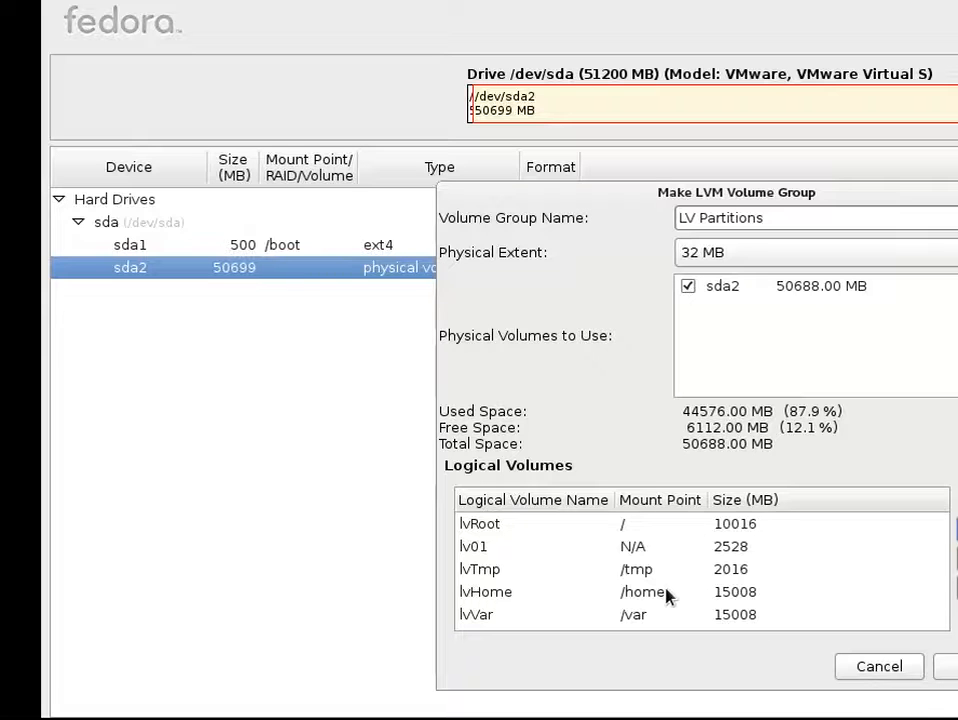
Rename volume lv01 to lvSwap, then select the lvRoot volume
{"action": "left_click", "coordinate": [665, 547]}
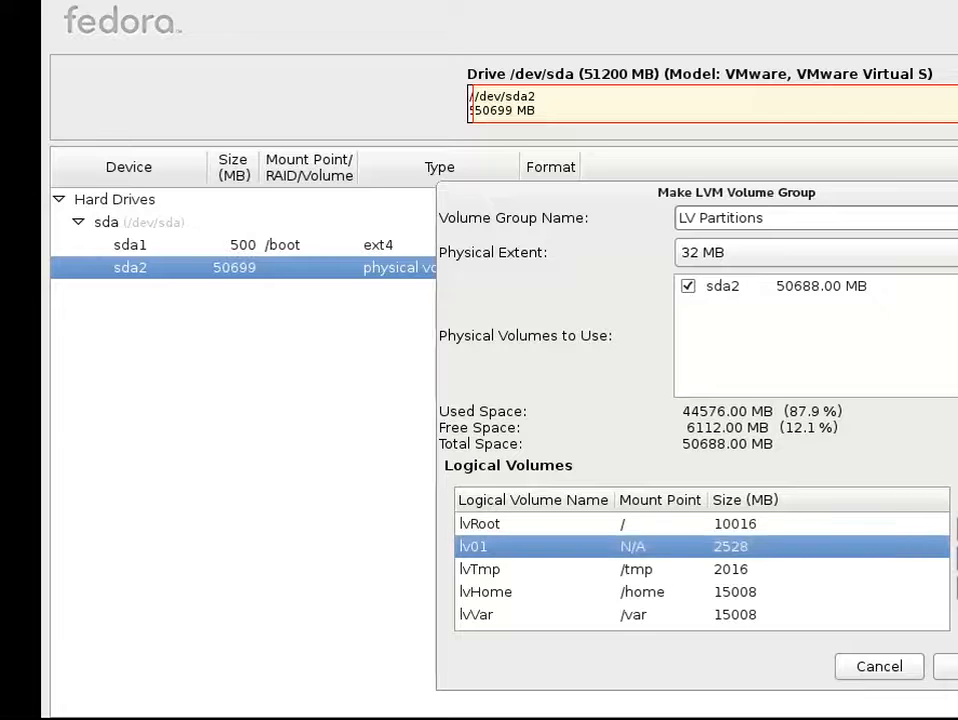
{"action": "left_click", "coordinate": [955, 558]}
{"action": "left_click", "coordinate": [830, 434]}
{"action": "key", "text": "BackSpace"}
{"action": "key", "text": "BackSpace"}
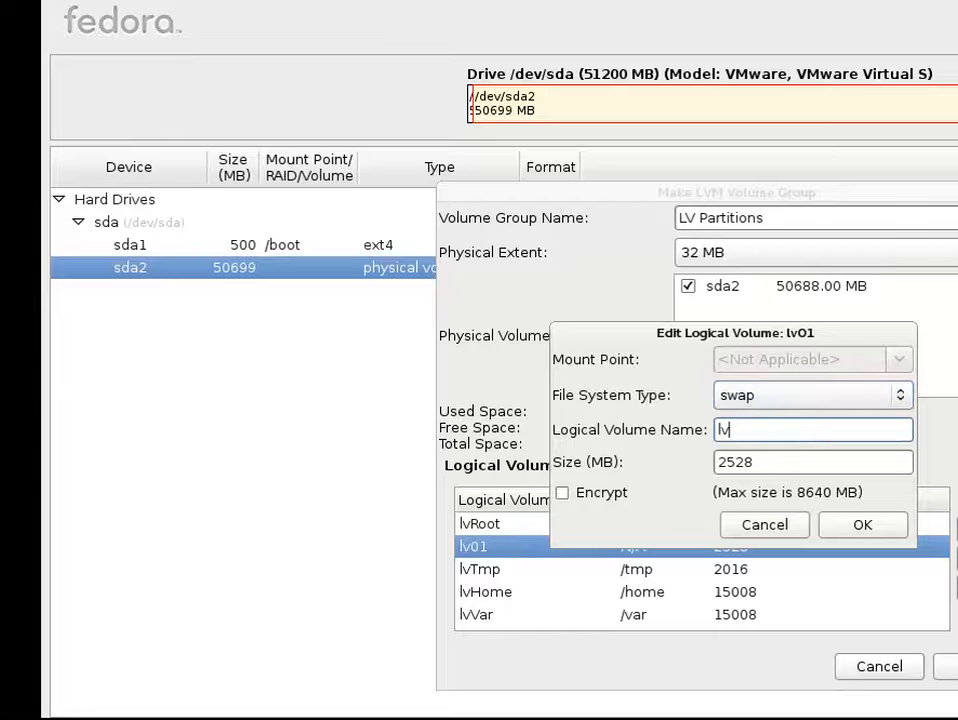
{"action": "type", "text": "Swap"}
{"action": "left_click", "coordinate": [860, 532]}
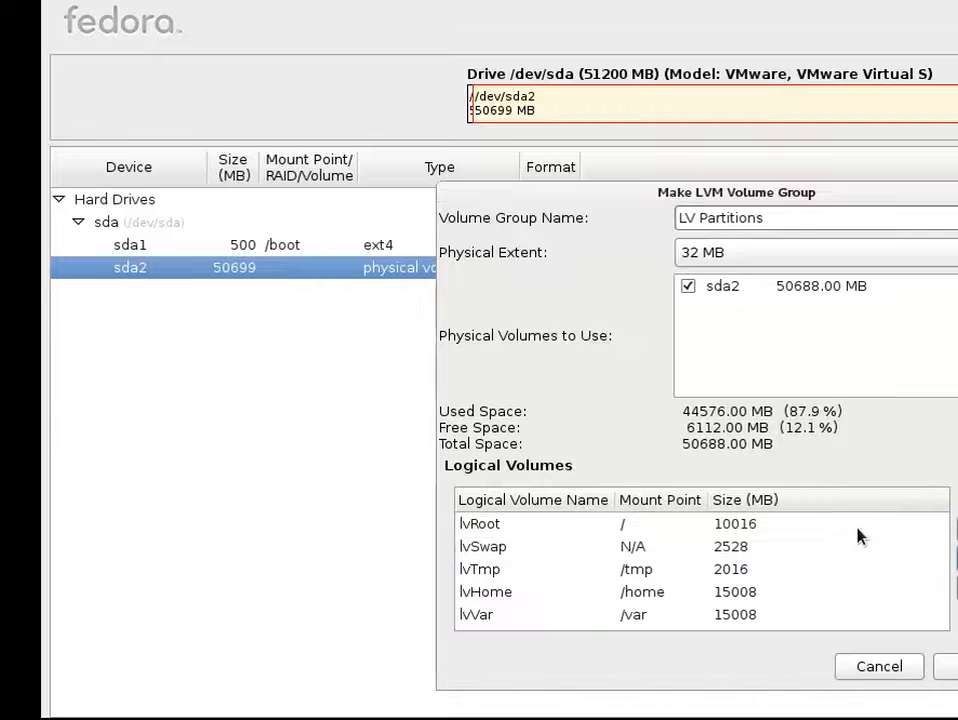
{"action": "left_click", "coordinate": [665, 595]}
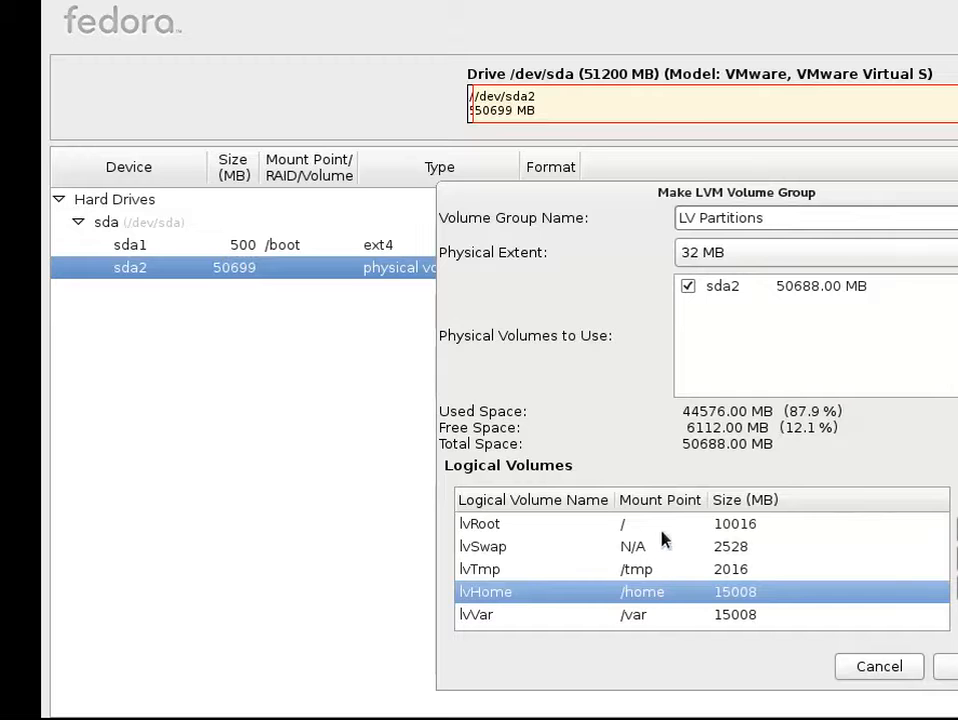
{"action": "left_click", "coordinate": [858, 526]}
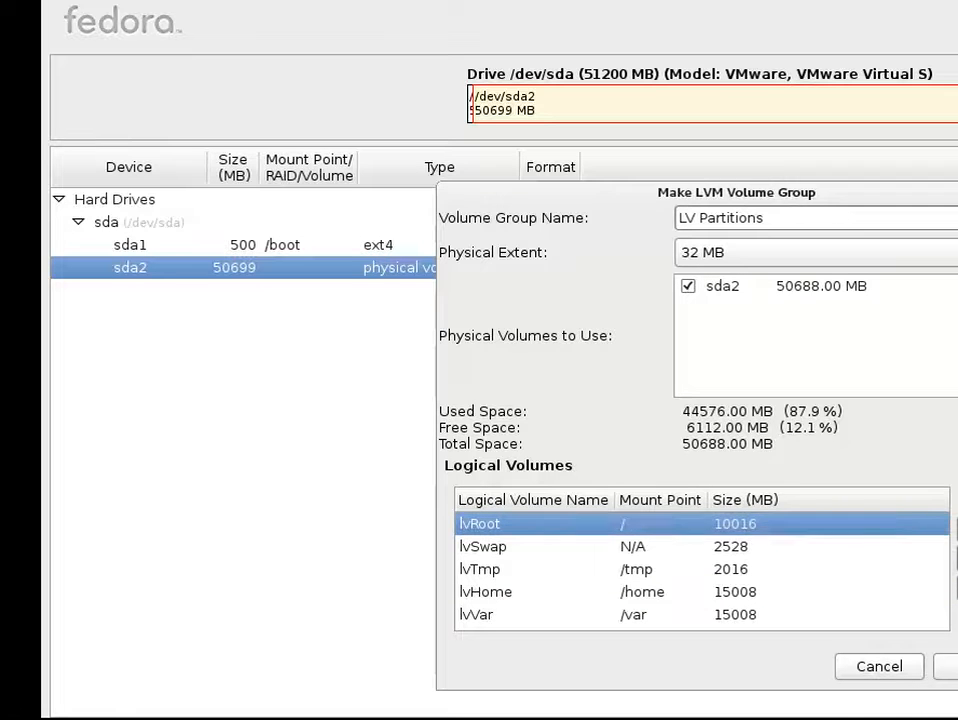
Change lvRoot's size to 16128 MB, using up the group's free space
{"action": "left_click", "coordinate": [957, 559]}
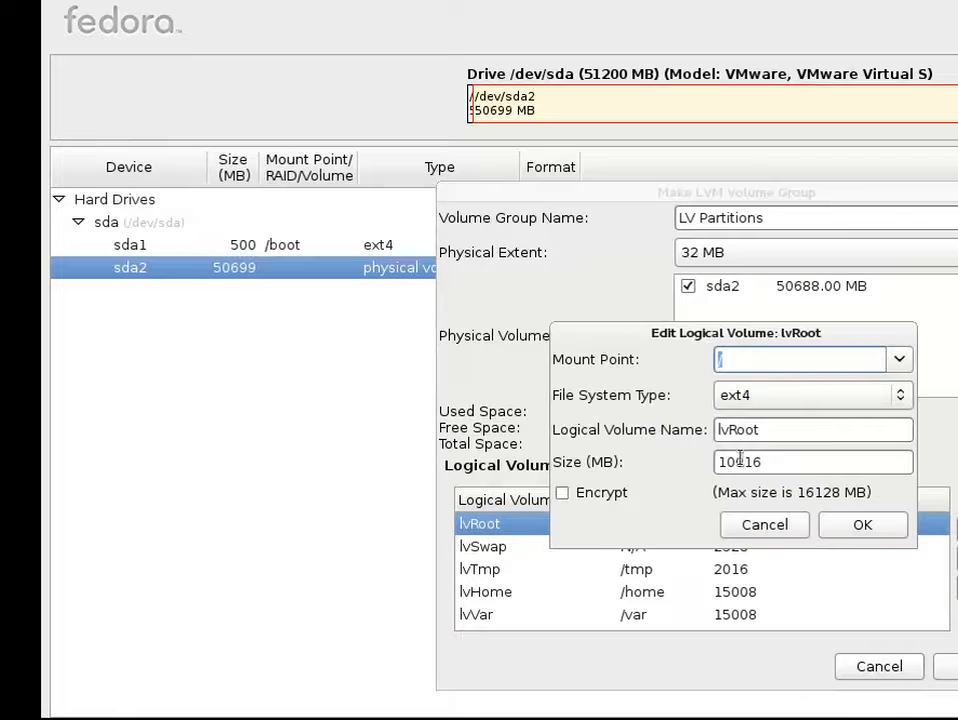
{"action": "double_click", "coordinate": [795, 464]}
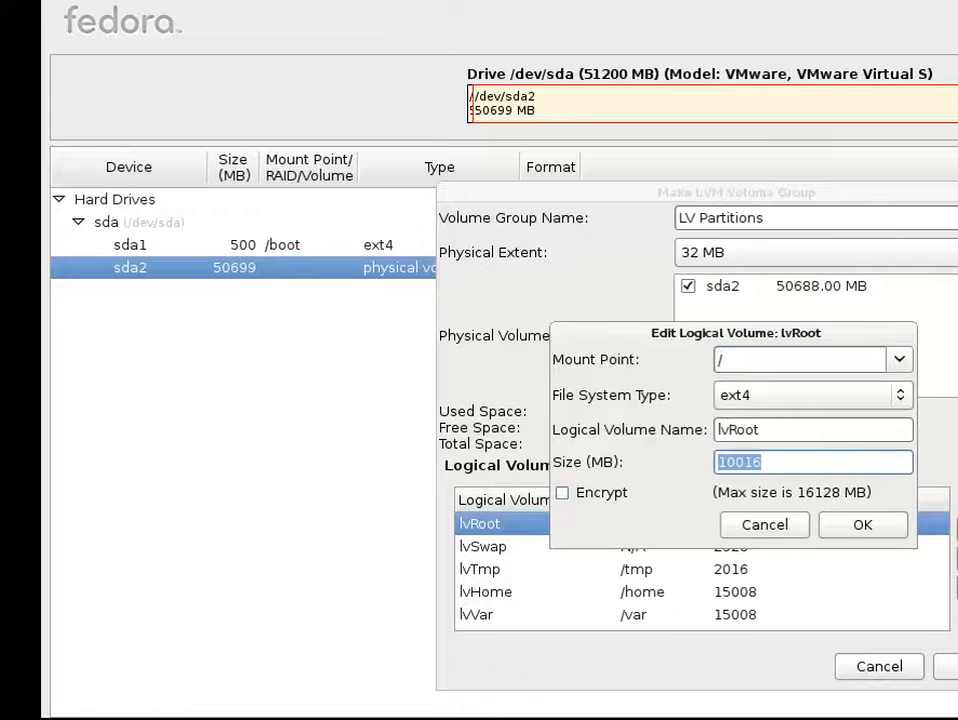
{"action": "type", "text": "1"}
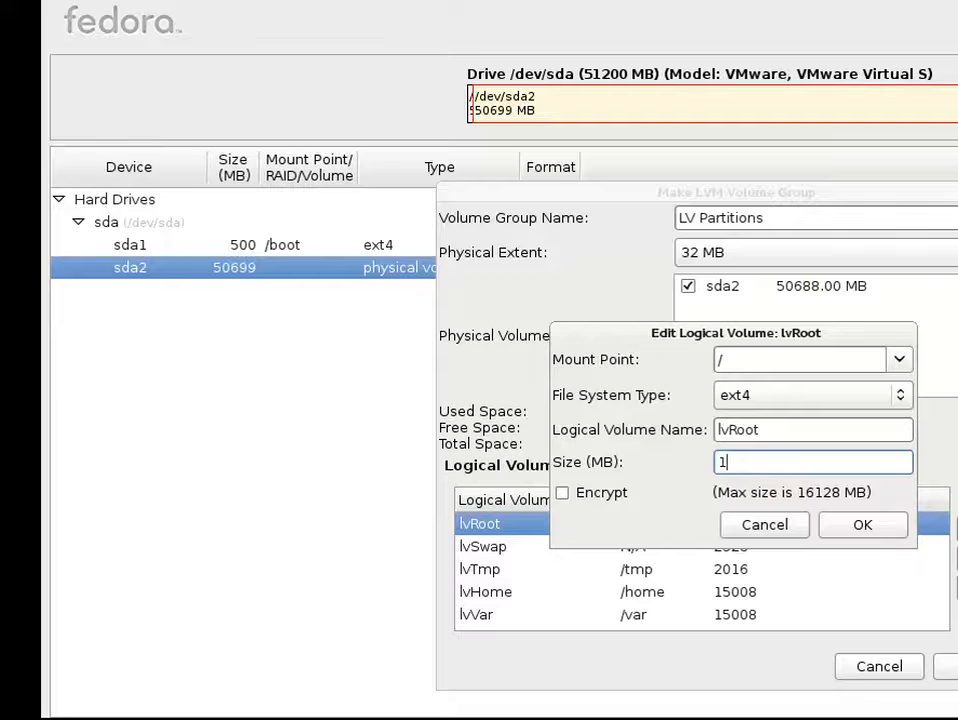
{"action": "type", "text": "6128"}
{"action": "left_click", "coordinate": [845, 522]}
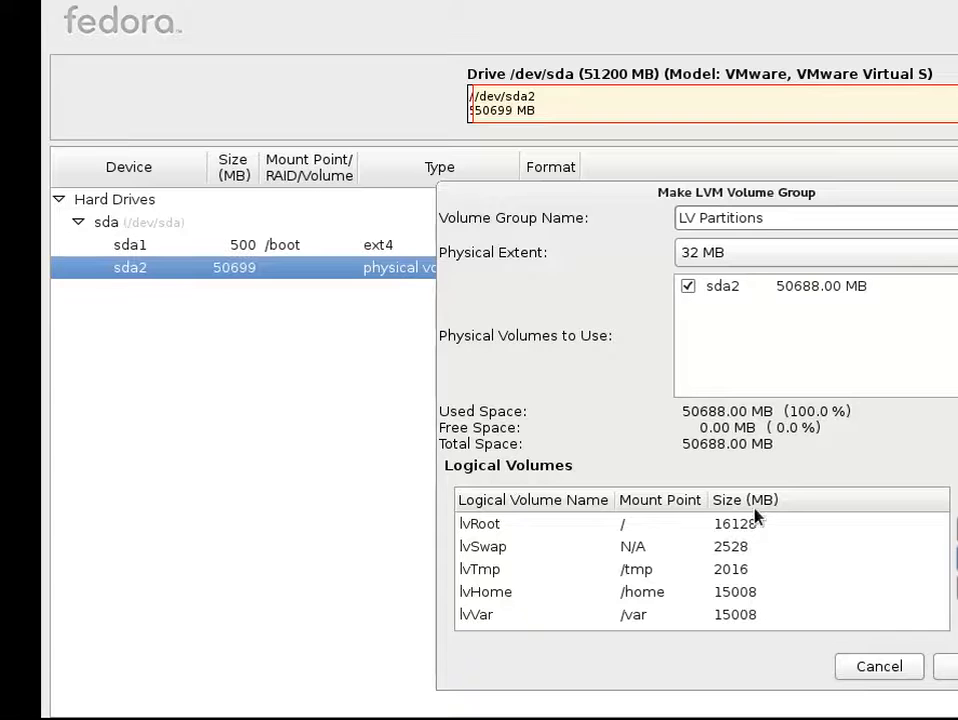
Fix the invalid group name by changing 'LV Partitions' to 'LvPartitions', then save the group
{"action": "left_click", "coordinate": [953, 674]}
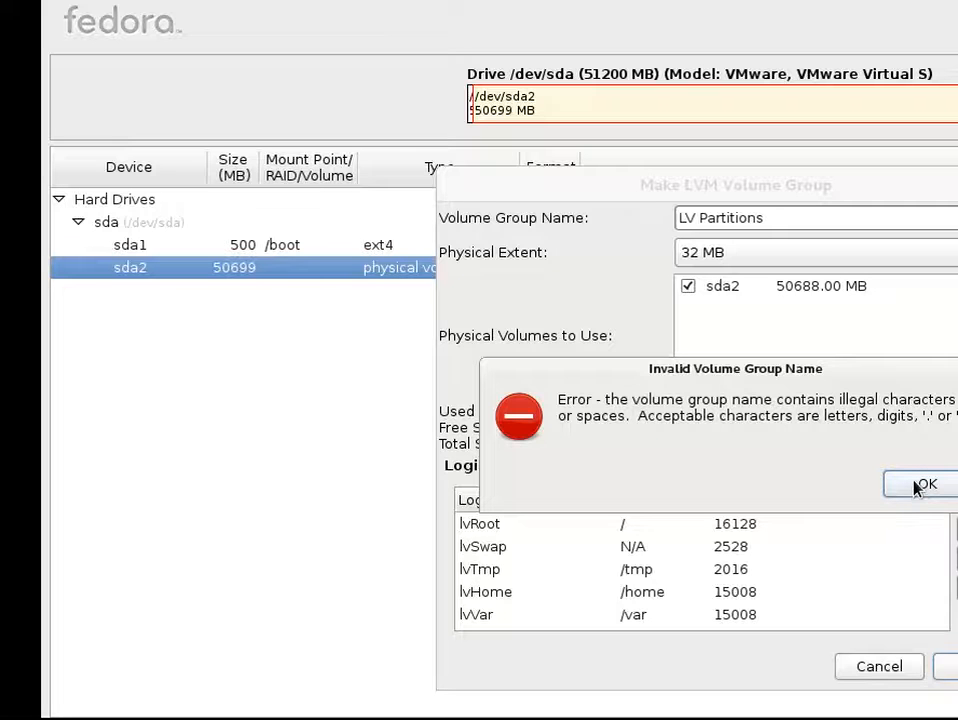
{"action": "left_click", "coordinate": [920, 485]}
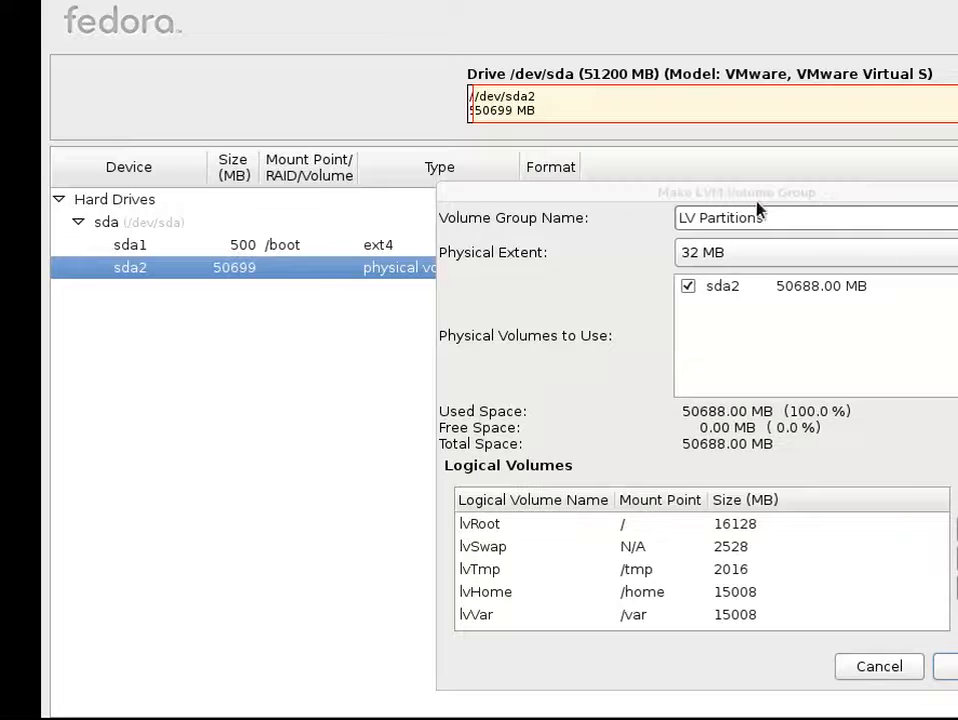
{"action": "left_click_drag", "start_coordinate": [699, 218], "coordinate": [716, 252]}
{"action": "left_click", "coordinate": [699, 218]}
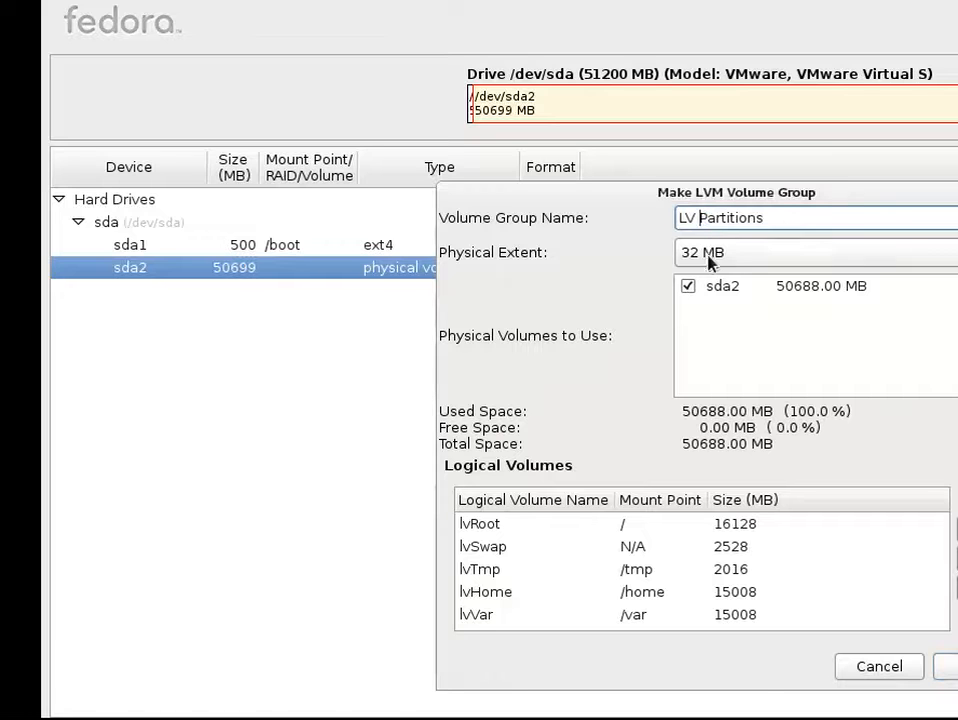
{"action": "key", "text": "BackSpace"}
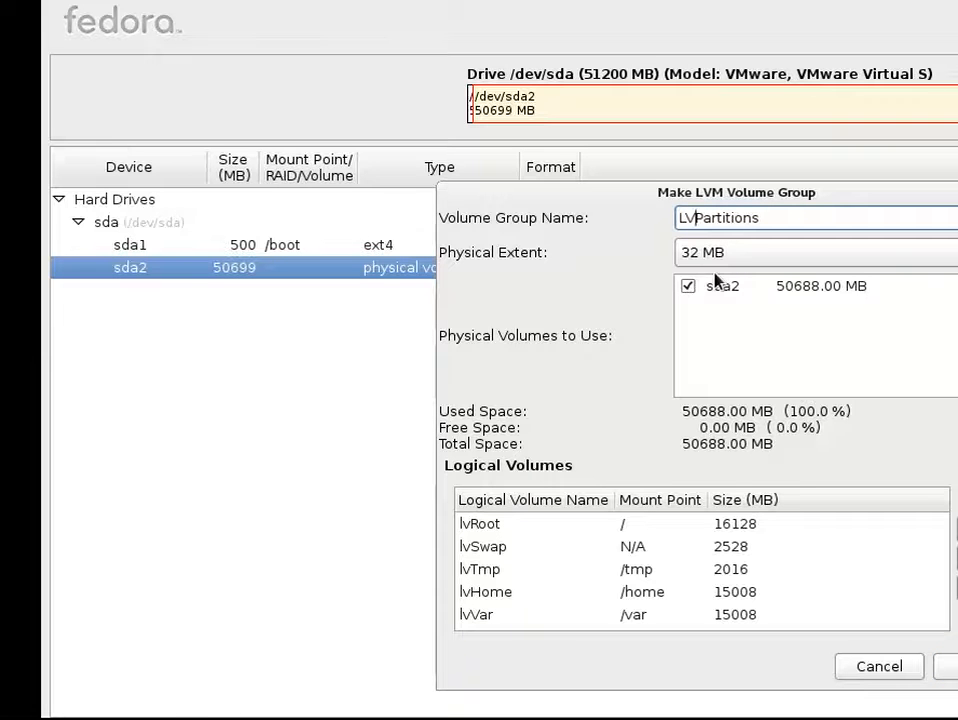
{"action": "key", "text": "BackSpace"}
{"action": "type", "text": "v"}
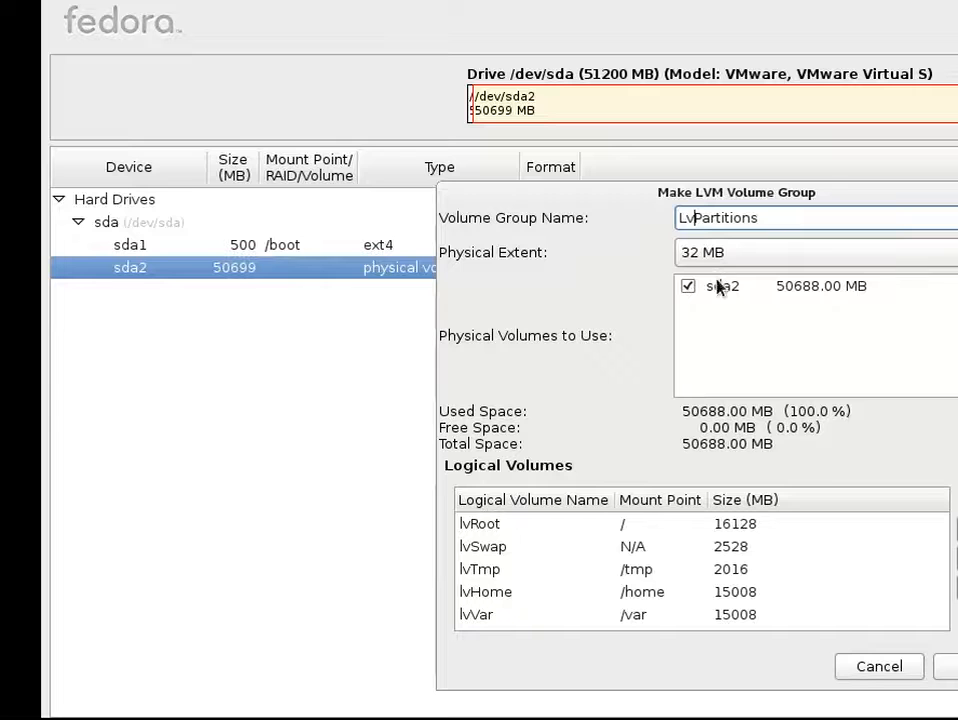
{"action": "left_click", "coordinate": [948, 667]}
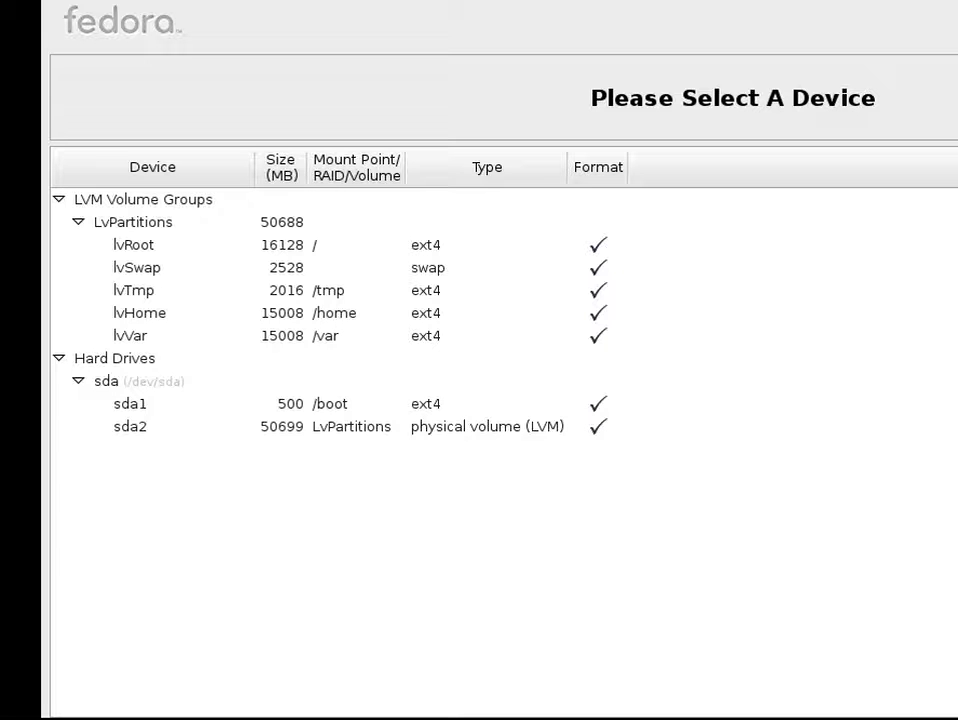
Dismiss the create storage options and switch the virtual machine to full screen
{"action": "key", "text": "alt+c"}
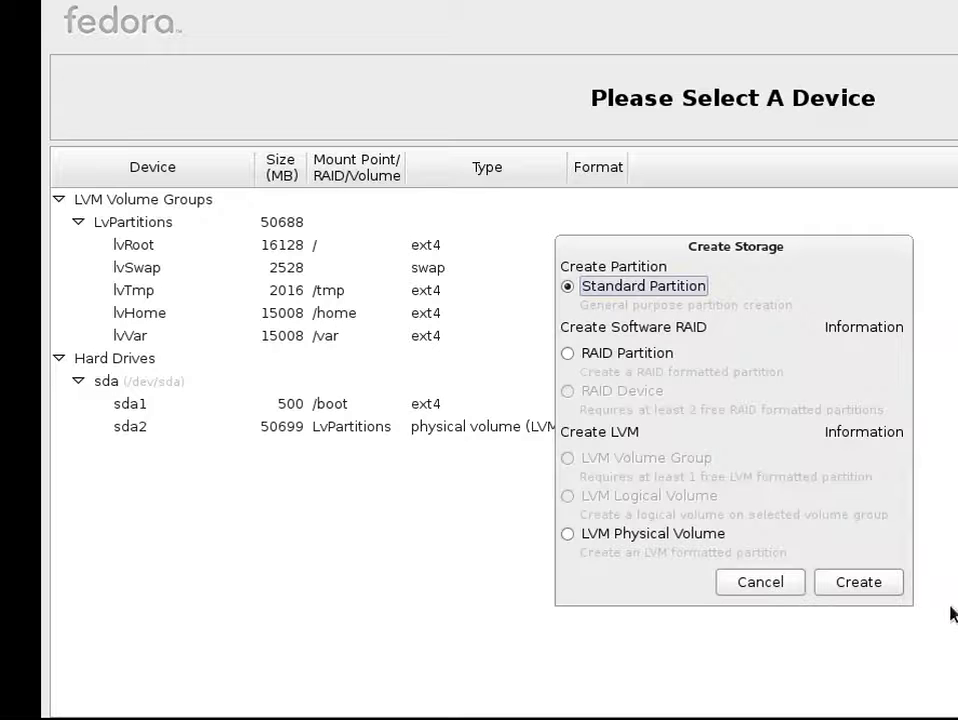
{"action": "left_click", "coordinate": [791, 581]}
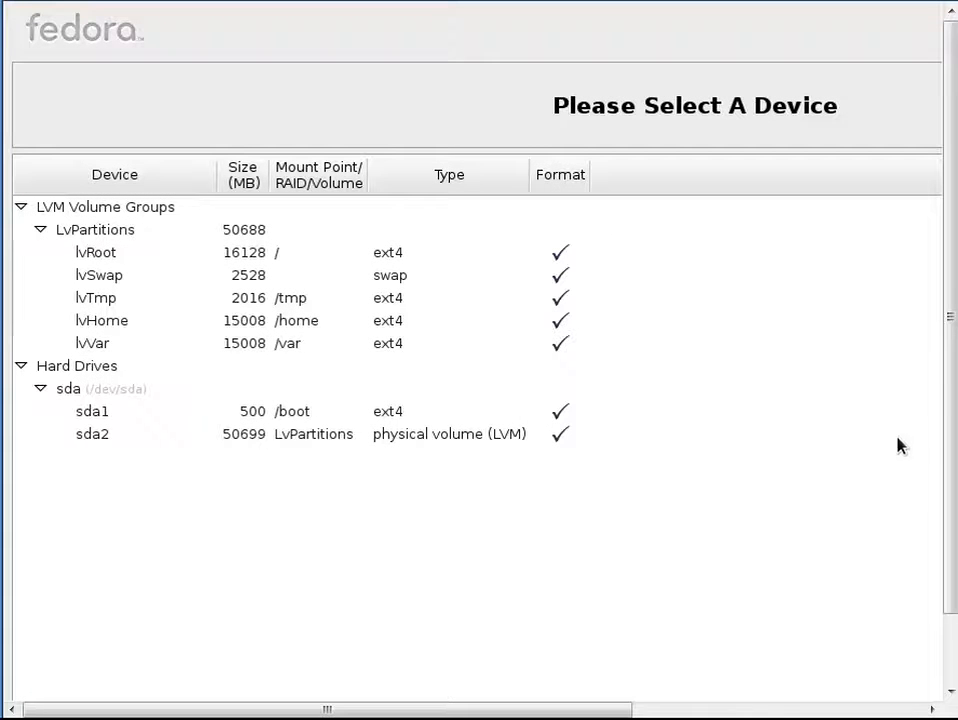
{"action": "left_click_drag", "start_coordinate": [950, 407], "coordinate": [785, 693]}
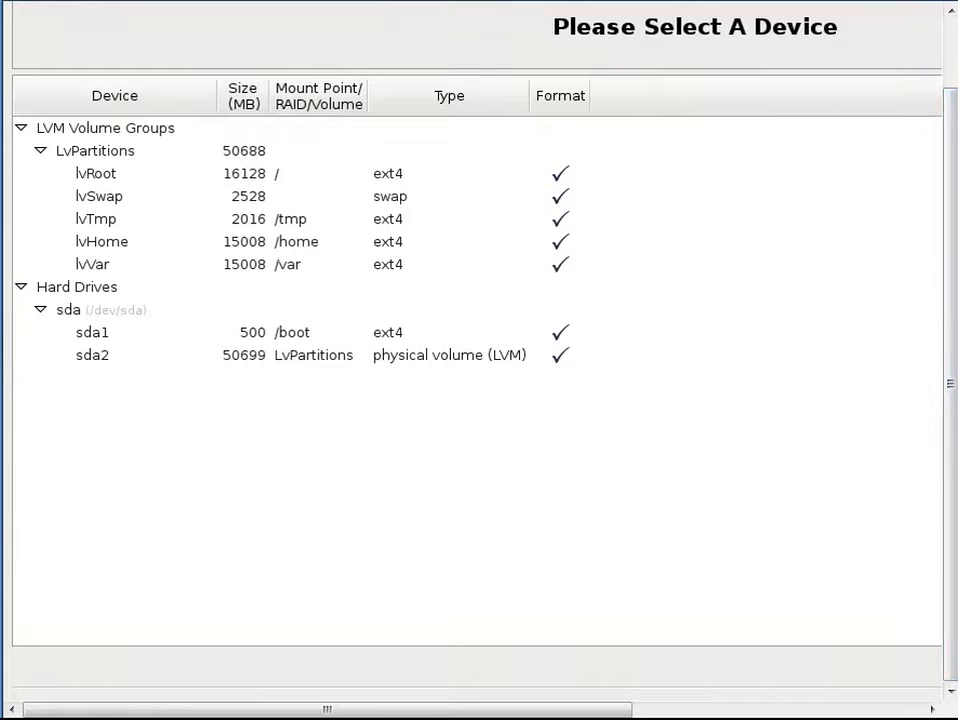
{"action": "left_click_drag", "start_coordinate": [615, 711], "coordinate": [600, 640]}
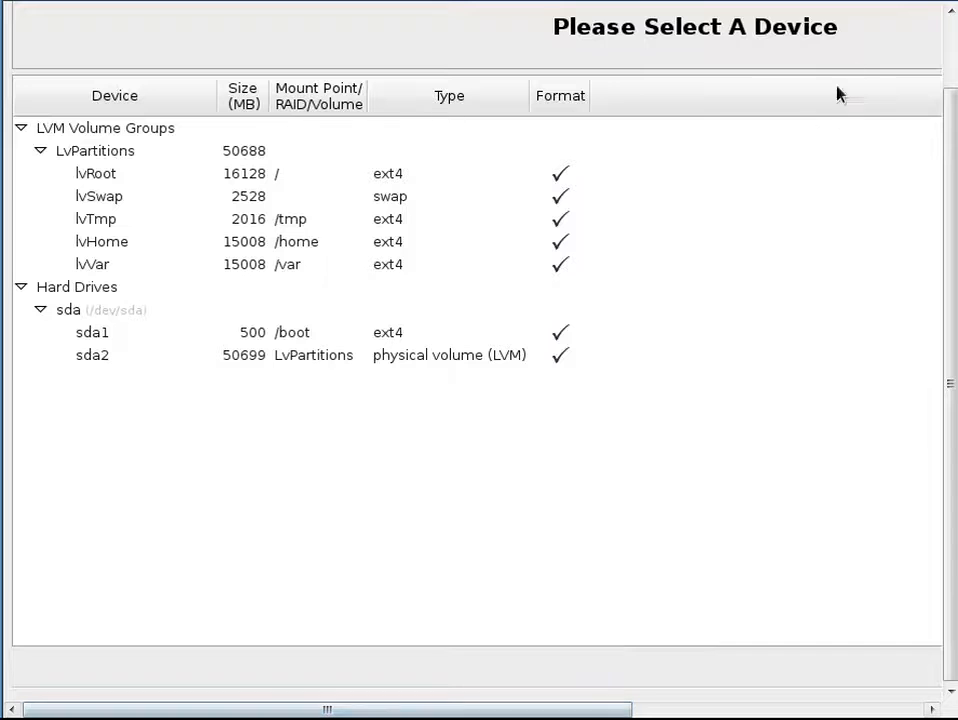
{"action": "left_click", "coordinate": [888, 5]}
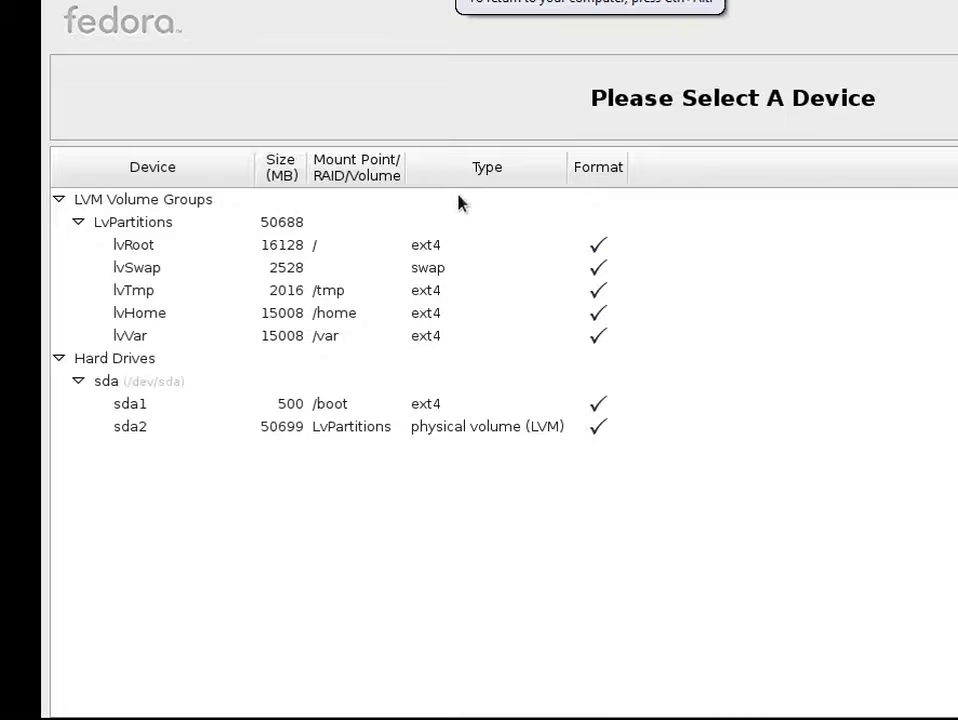
Inspect the LvPartitions volume group and the /dev/sda partitions in the device list
{"action": "left_click", "coordinate": [410, 224]}
{"action": "left_click", "coordinate": [400, 204]}
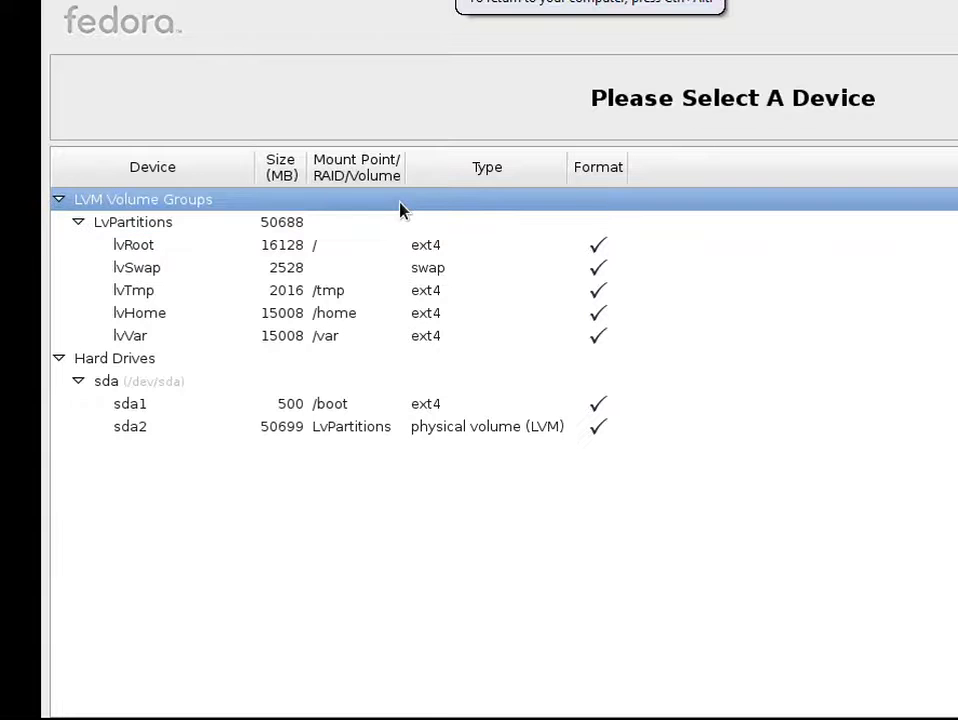
{"action": "left_click", "coordinate": [361, 217]}
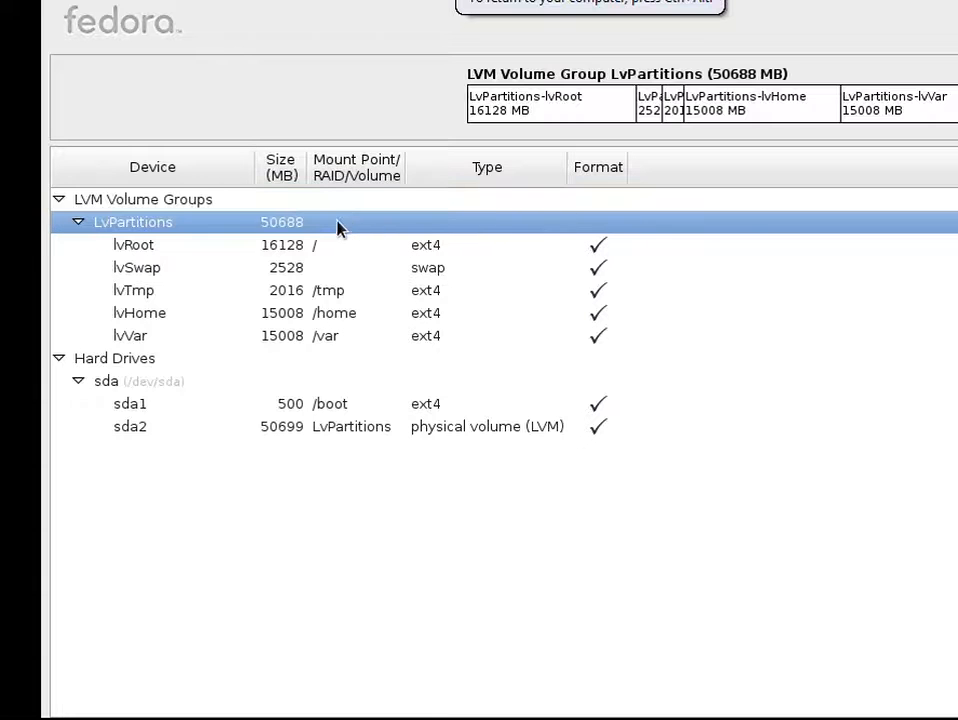
{"action": "left_click", "coordinate": [135, 366]}
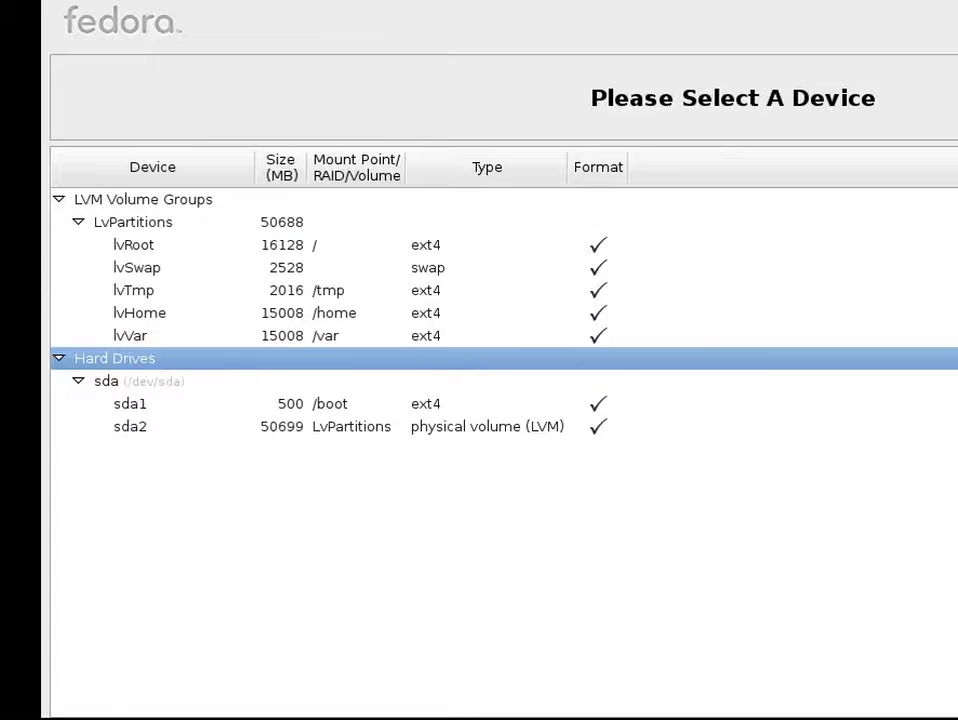
{"action": "left_click", "coordinate": [137, 389]}
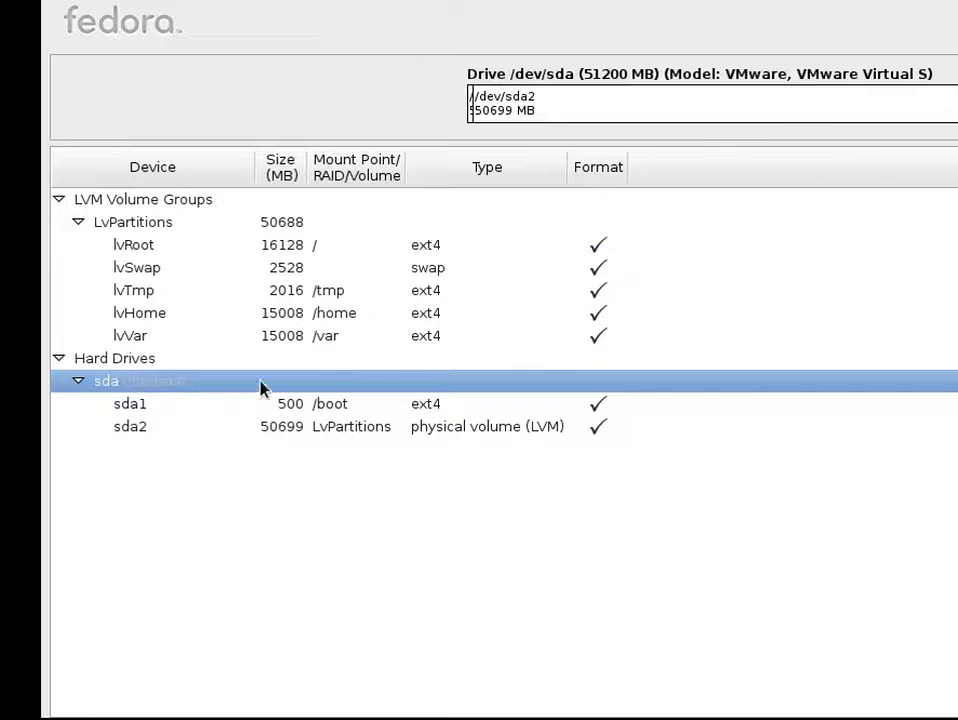
{"action": "key", "text": "Down"}
{"action": "key", "text": "Down"}
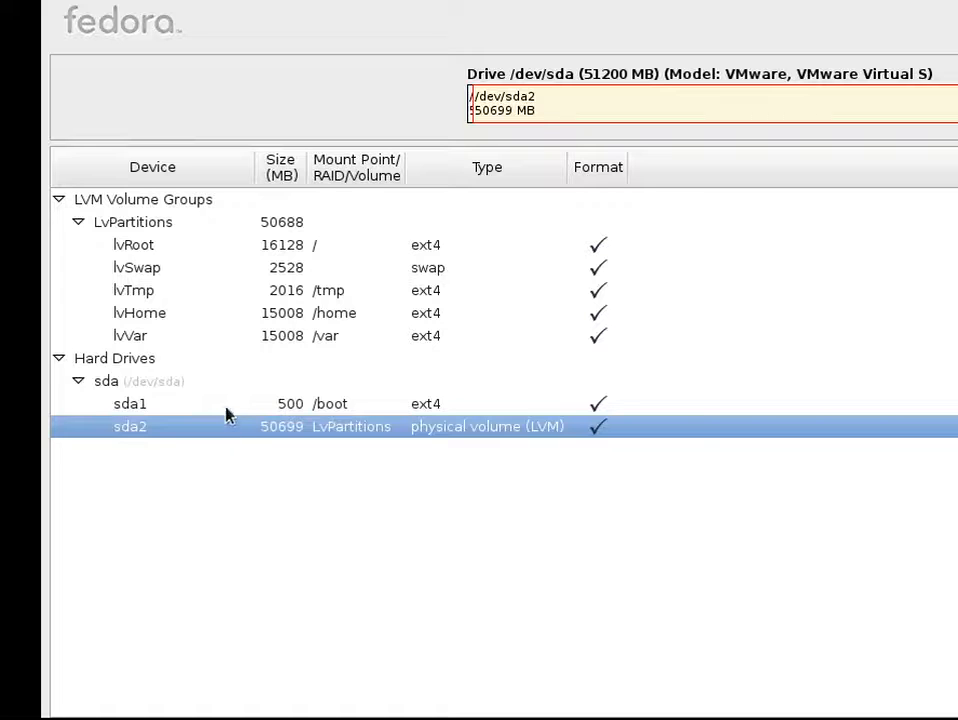
{"action": "left_click", "coordinate": [194, 200]}
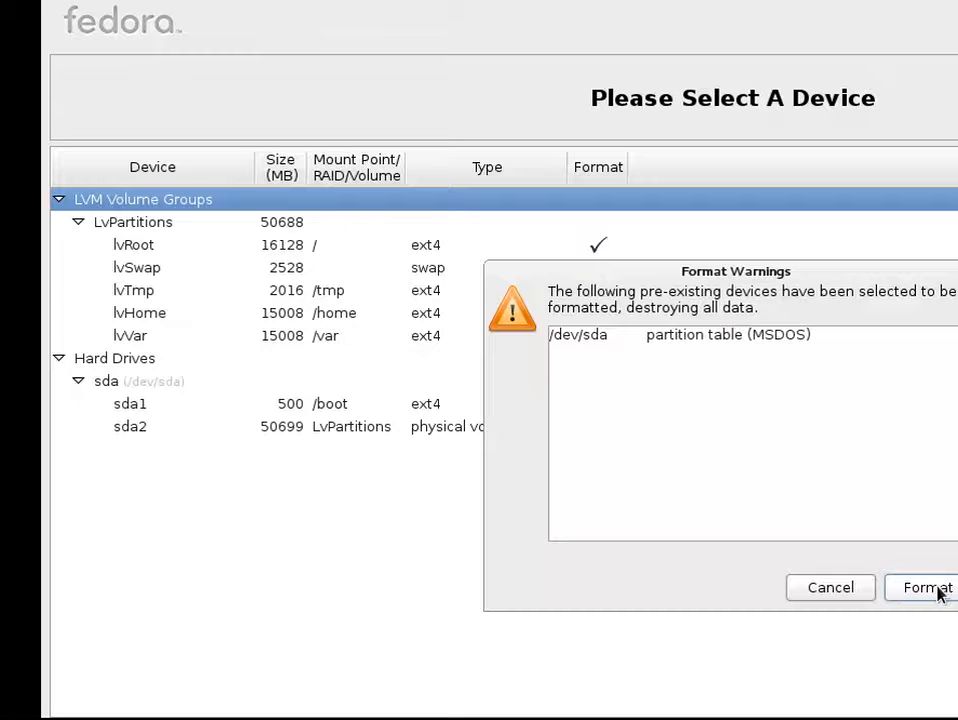
Approve formatting /dev/sda, write changes to disk, and keep the boot loader on /dev/sda
{"action": "left_click", "coordinate": [940, 592]}
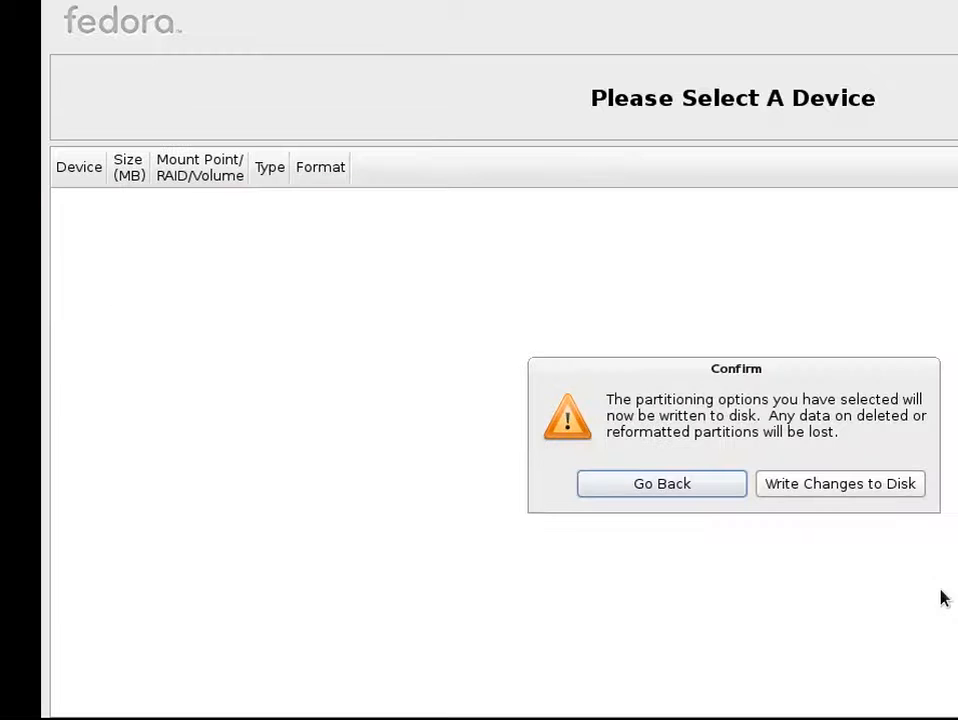
{"action": "left_click", "coordinate": [877, 492]}
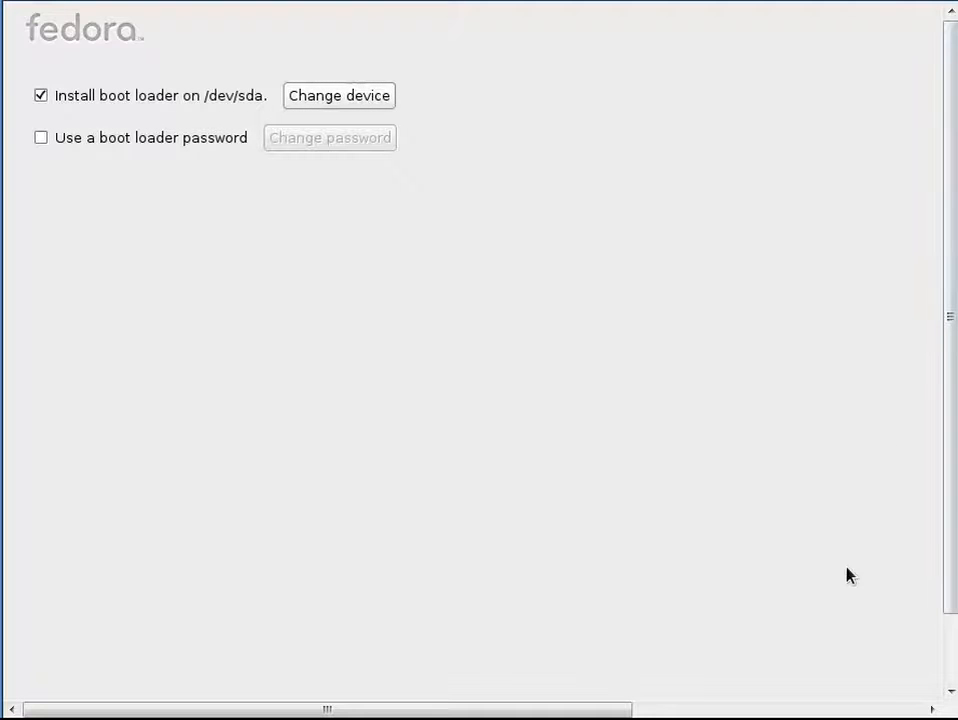
{"action": "left_click_drag", "start_coordinate": [949, 507], "coordinate": [951, 600]}
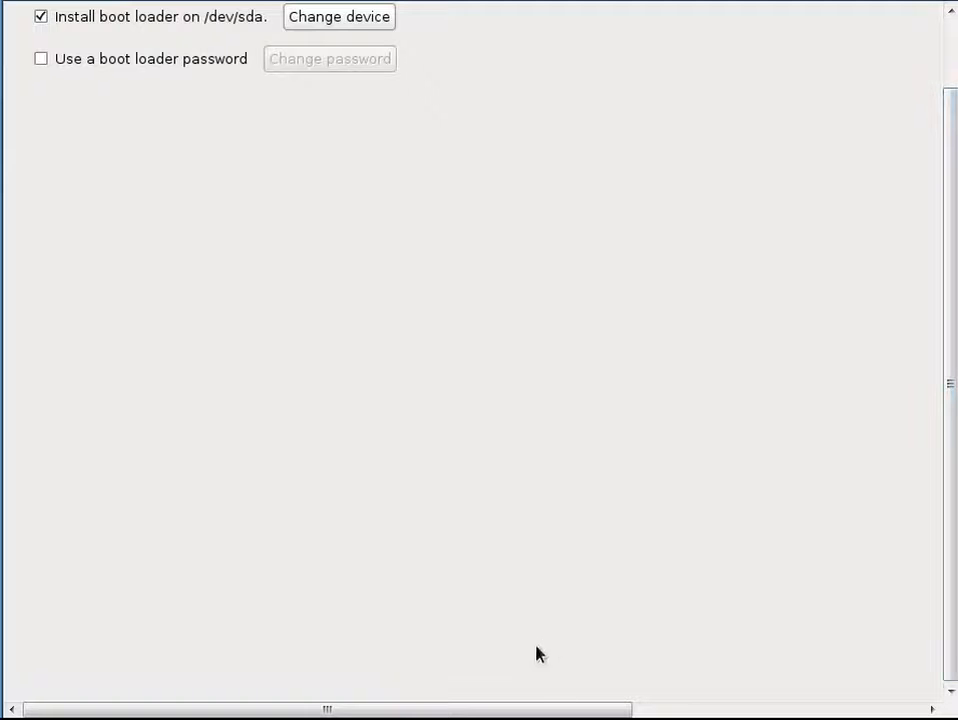
{"action": "left_click_drag", "start_coordinate": [546, 716], "coordinate": [535, 674]}
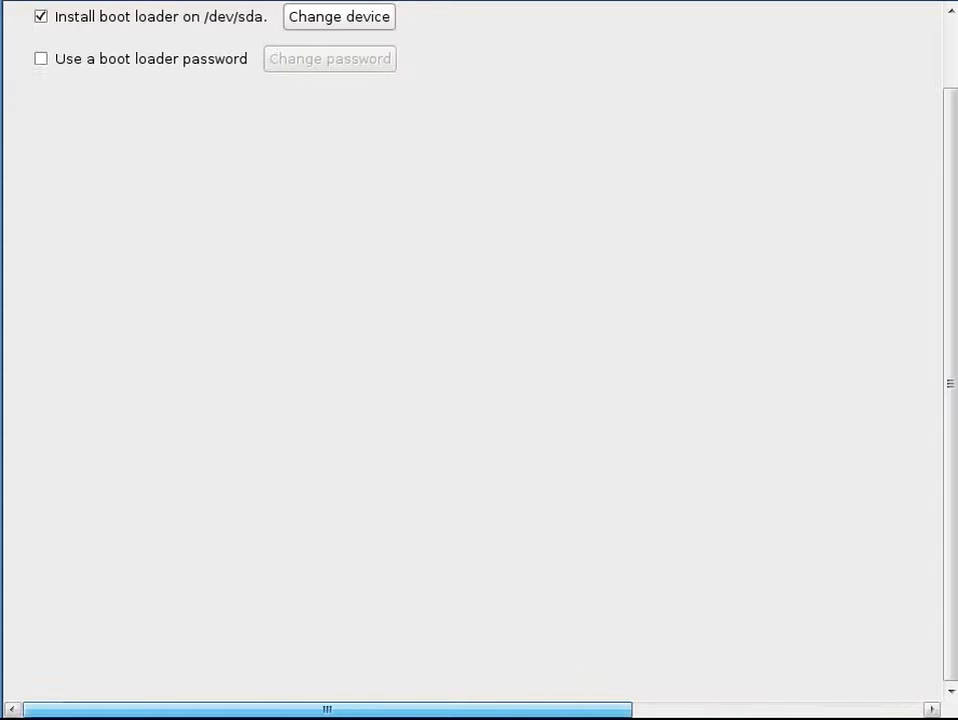
{"action": "key", "text": "Tab"}
{"action": "key", "text": "Tab"}
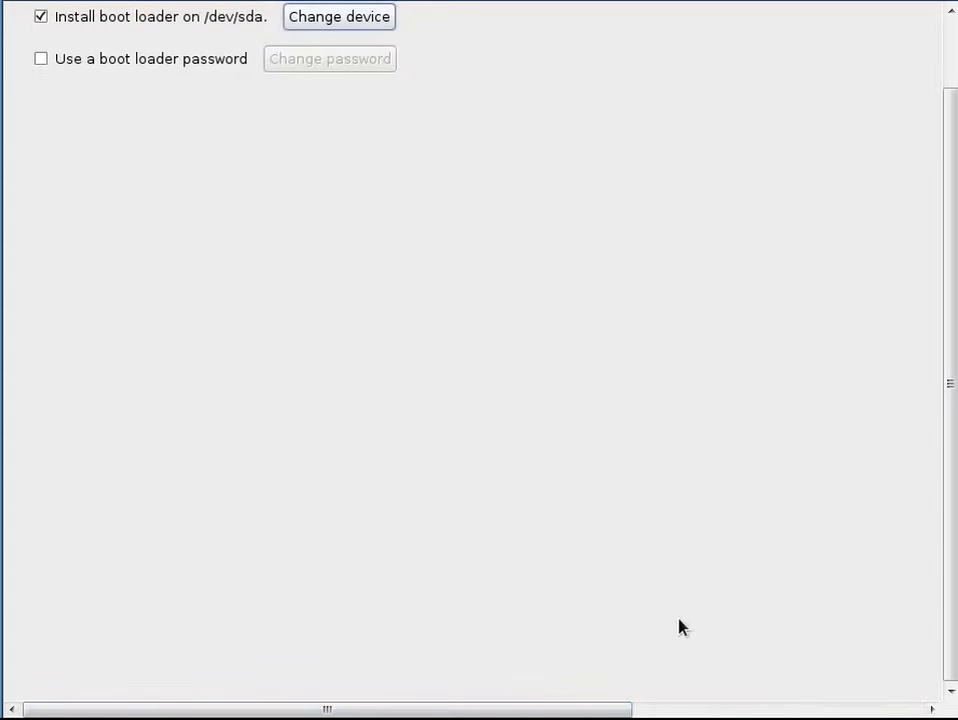
{"action": "key", "text": "Tab"}
{"action": "key", "text": "Tab"}
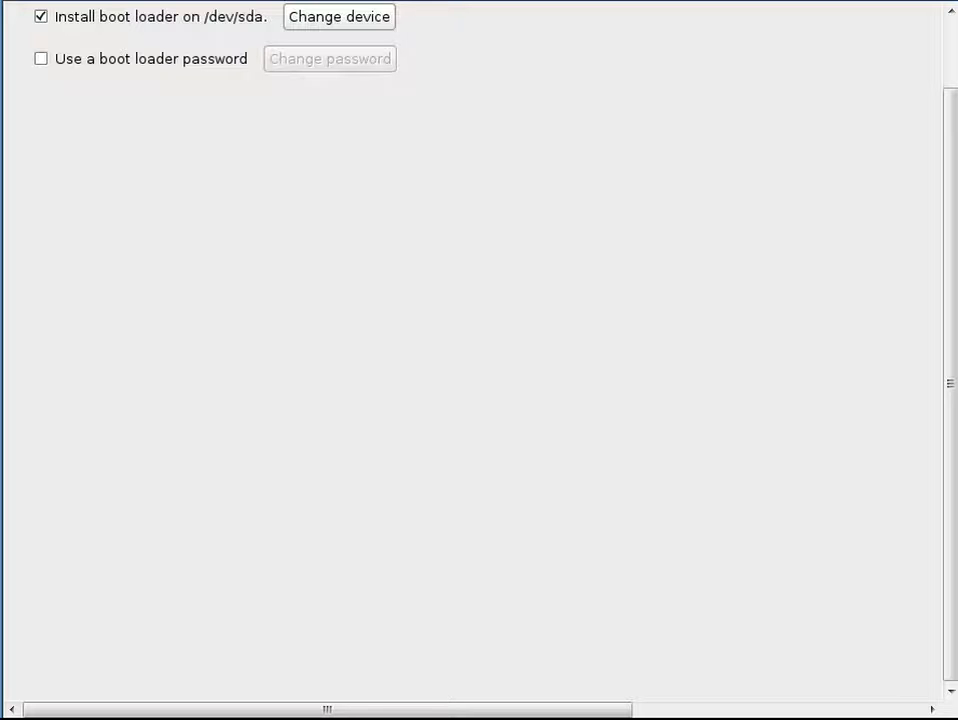
{"action": "key", "text": "Return"}
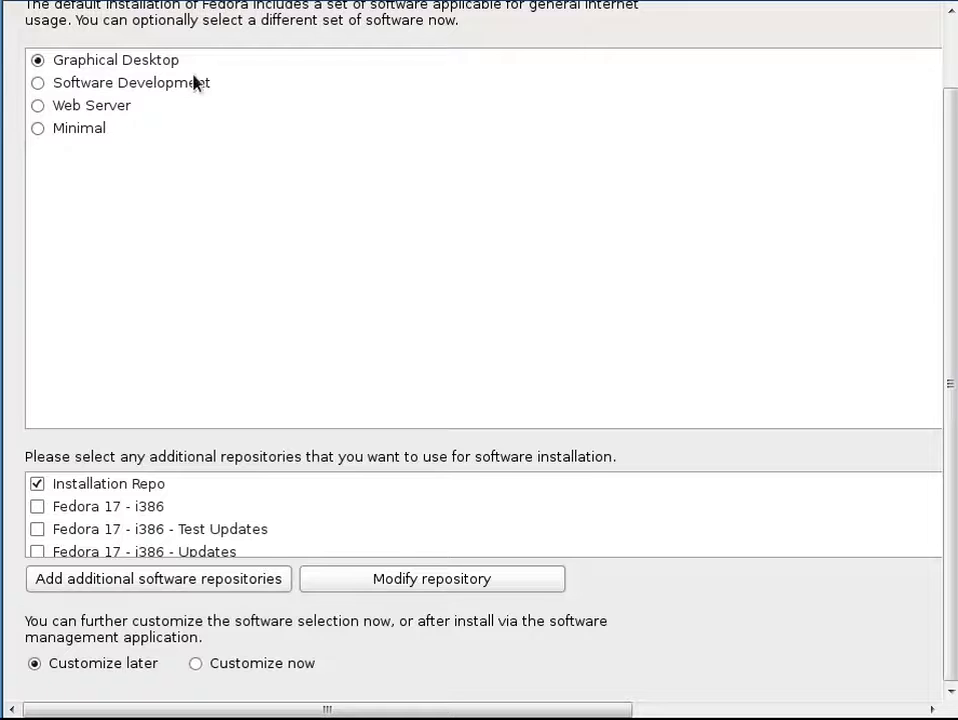
{"action": "scroll", "coordinate": [222, 528], "scroll_direction": "down", "scroll_amount": 1}
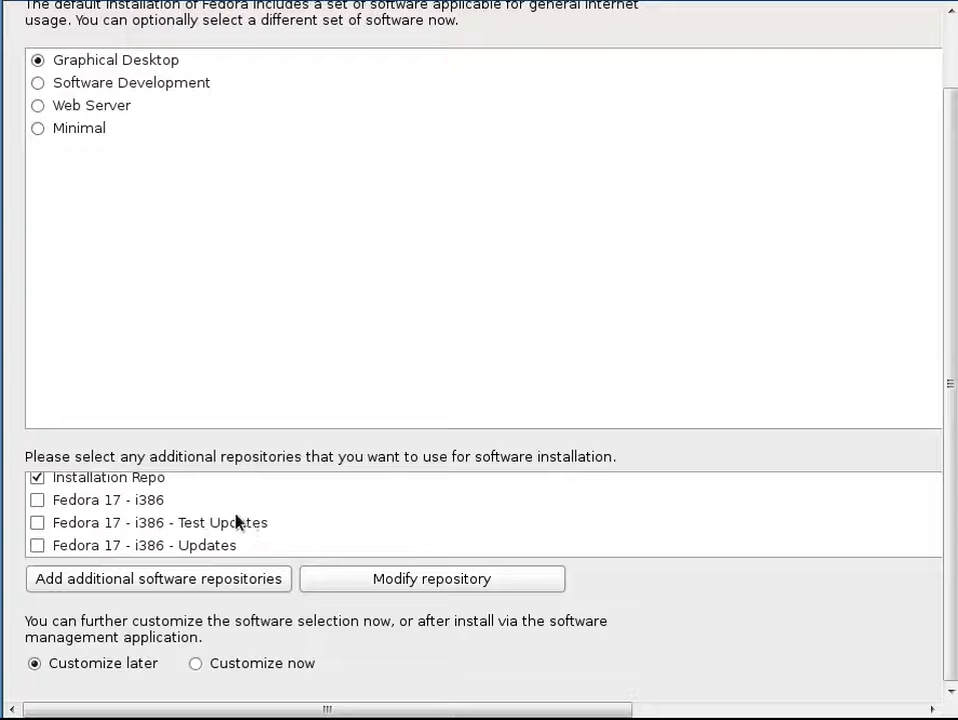
{"action": "scroll", "coordinate": [230, 516], "scroll_direction": "up", "scroll_amount": 1}
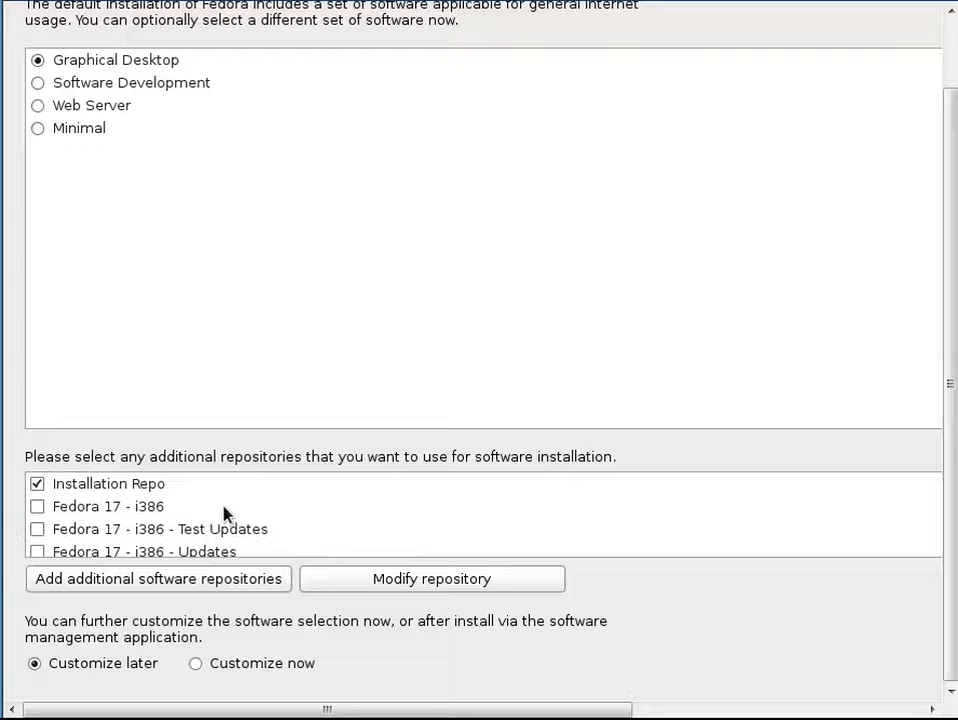
{"action": "left_click", "coordinate": [38, 84]}
{"action": "left_click", "coordinate": [38, 61]}
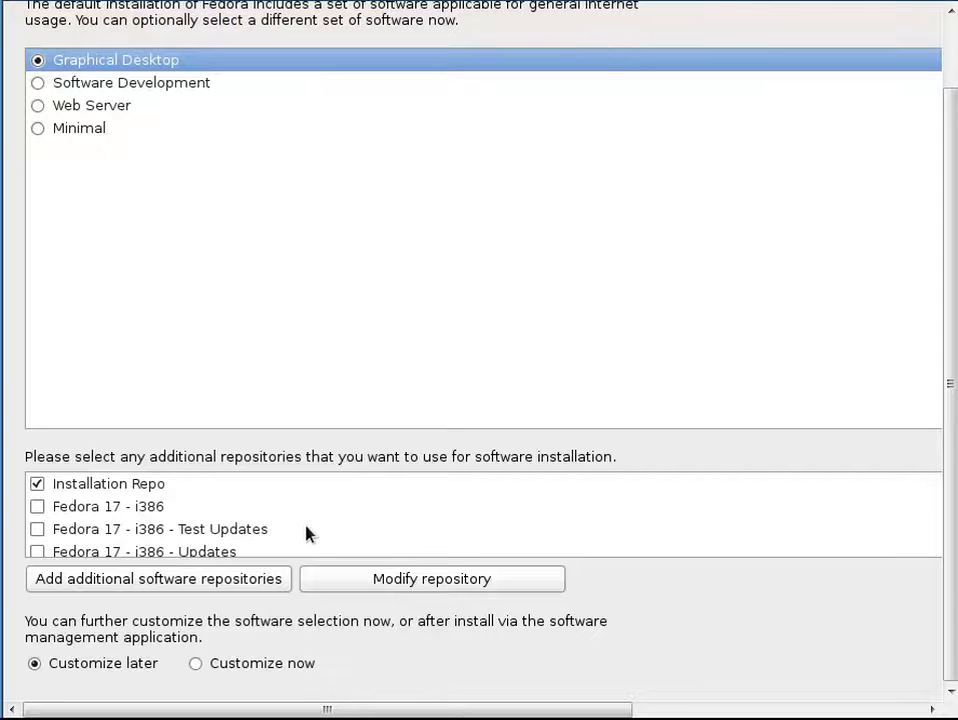
{"action": "scroll", "coordinate": [406, 552], "scroll_direction": "down", "scroll_amount": 1}
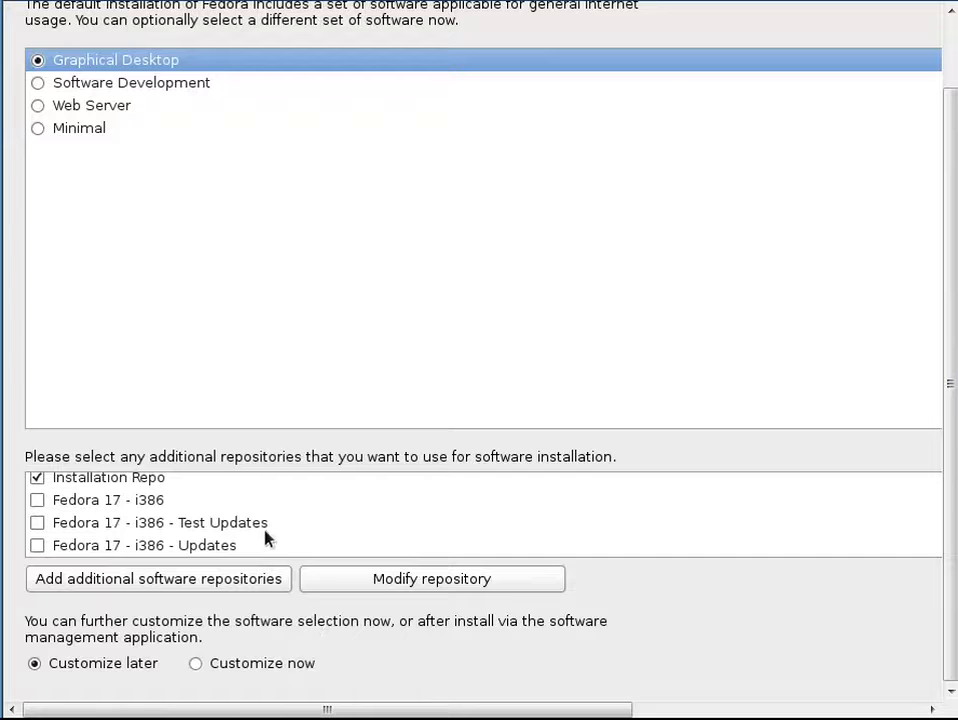
{"action": "left_click", "coordinate": [228, 588]}
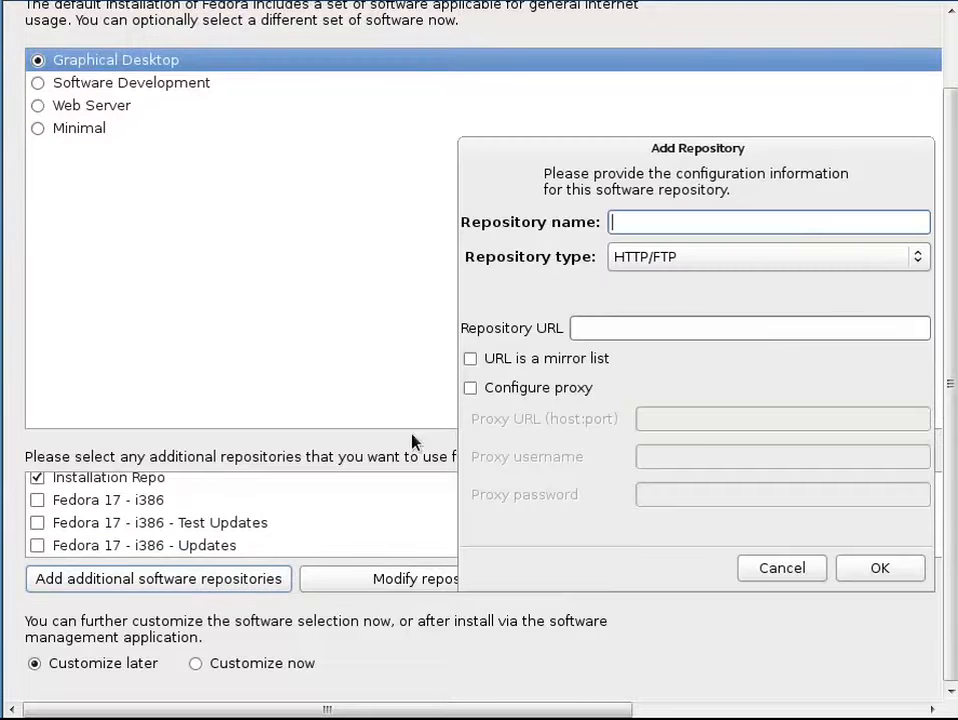
{"action": "left_click", "coordinate": [783, 568]}
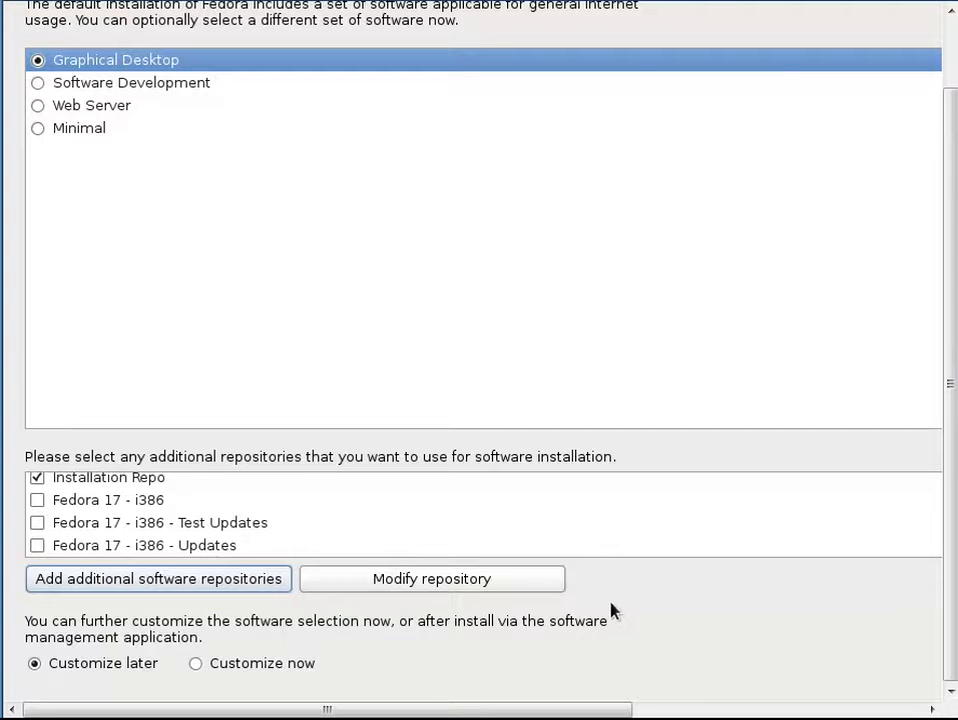
Choose 'Customize now' for the Graphical Desktop software and continue to package groups
{"action": "scroll", "coordinate": [535, 523], "scroll_direction": "up", "scroll_amount": 1}
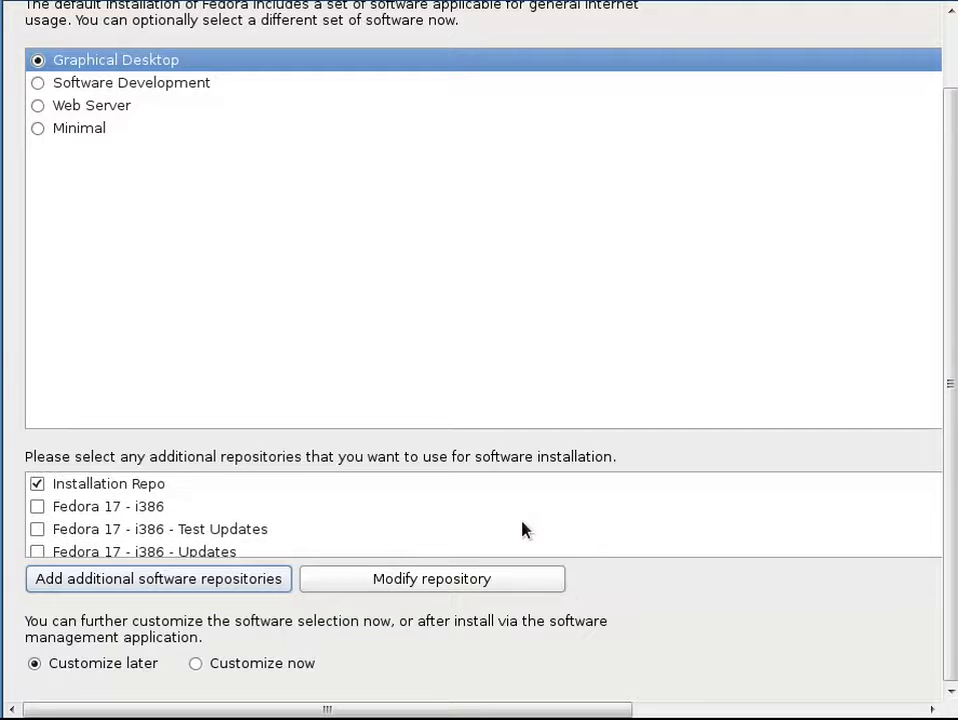
{"action": "scroll", "coordinate": [525, 530], "scroll_direction": "down", "scroll_amount": 1}
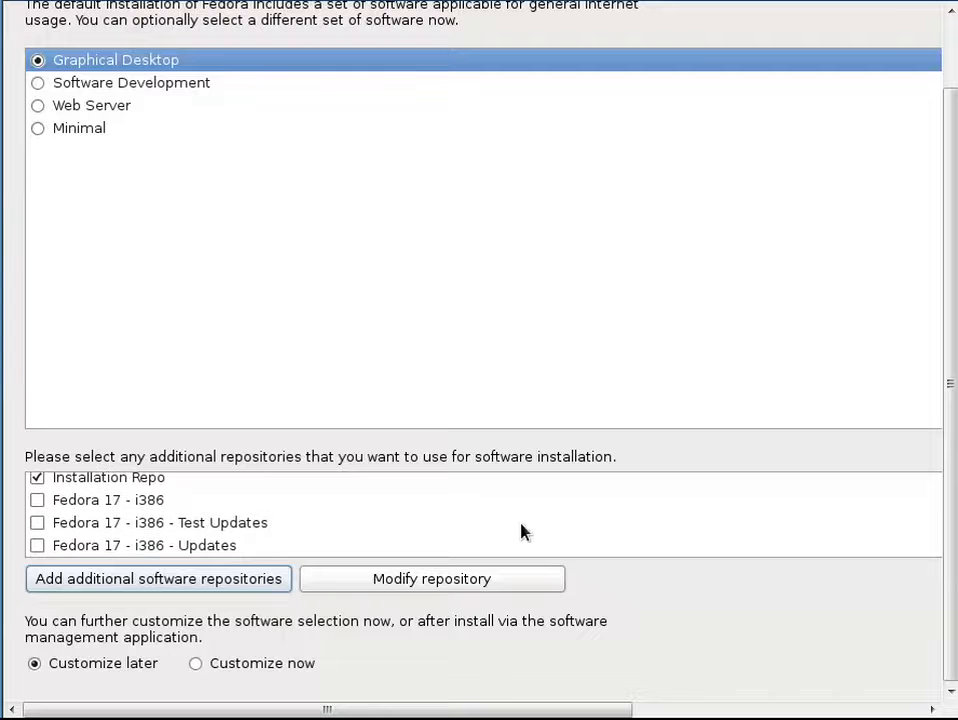
{"action": "left_click", "coordinate": [201, 665]}
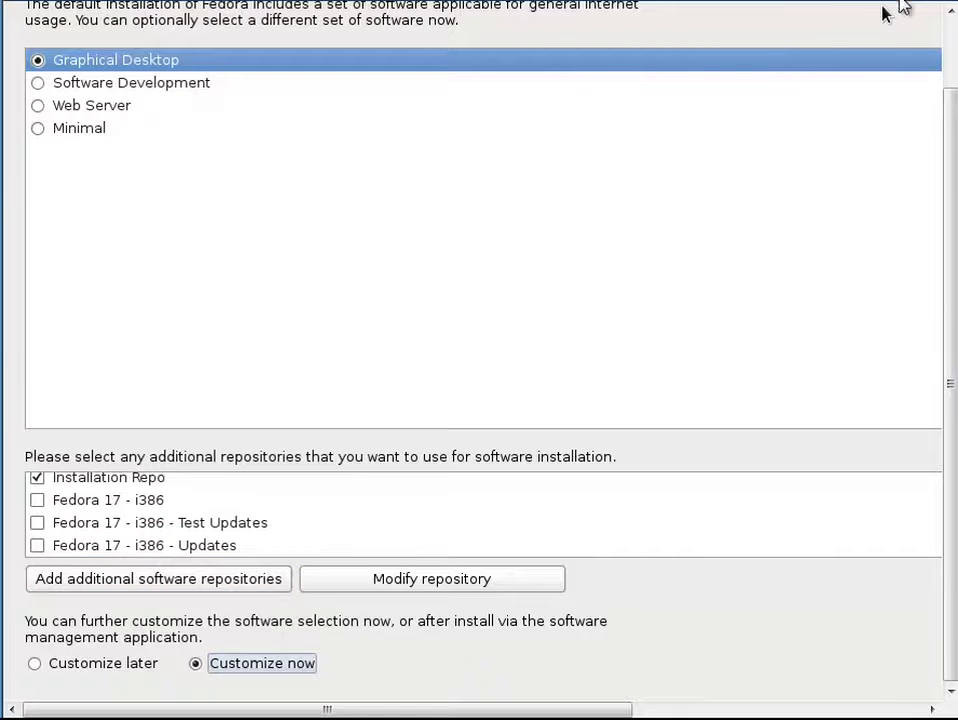
{"action": "left_click", "coordinate": [929, 3]}
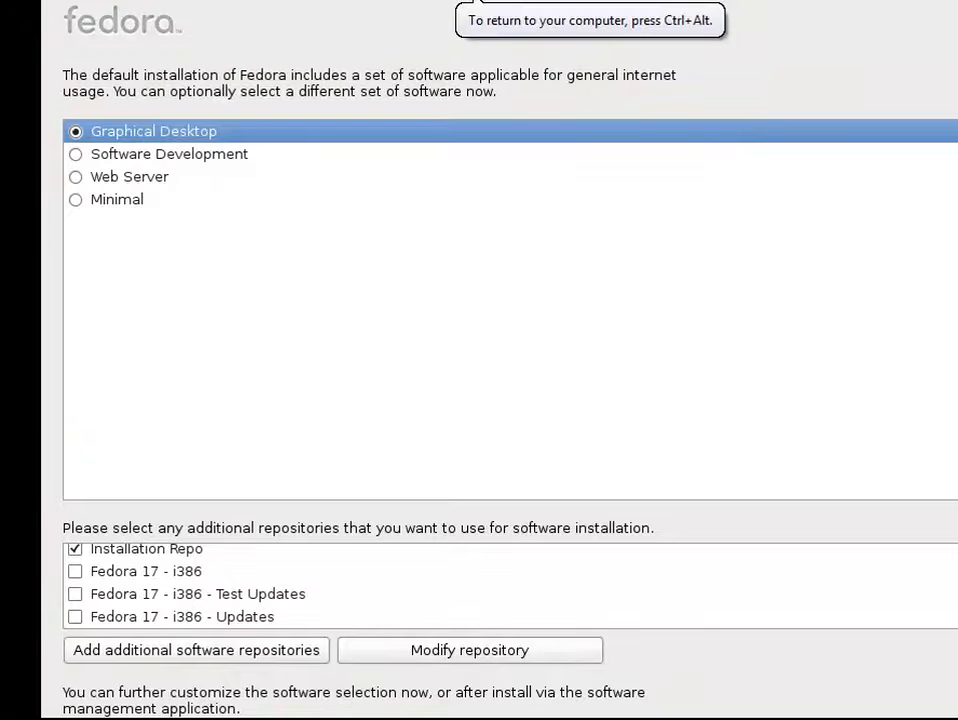
{"action": "key", "text": "ctrl+alt"}
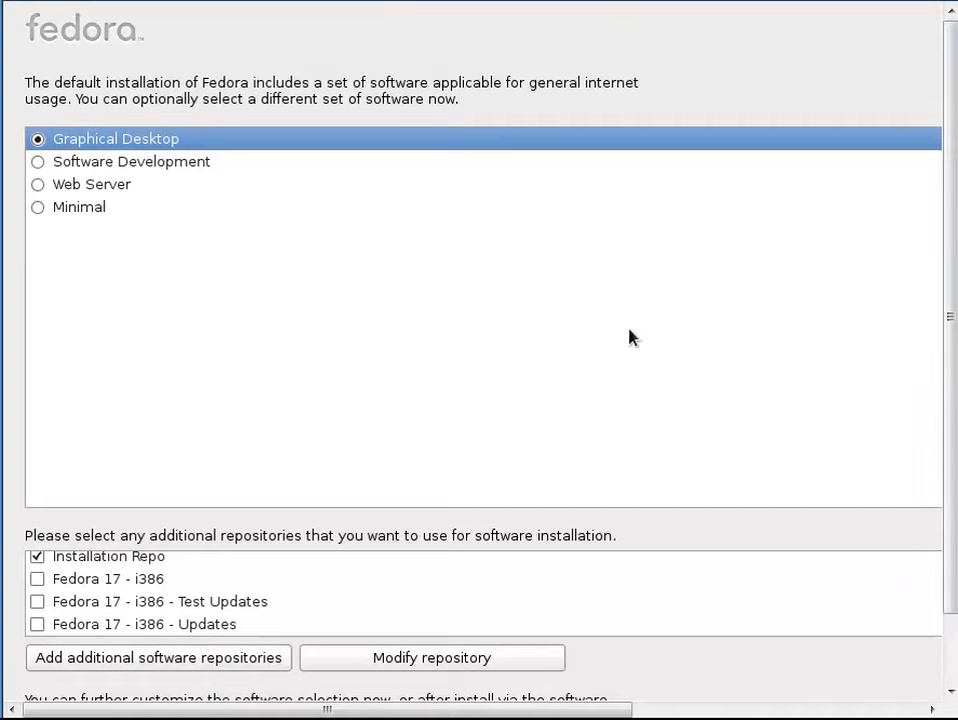
{"action": "left_click_drag", "start_coordinate": [947, 293], "coordinate": [950, 374]}
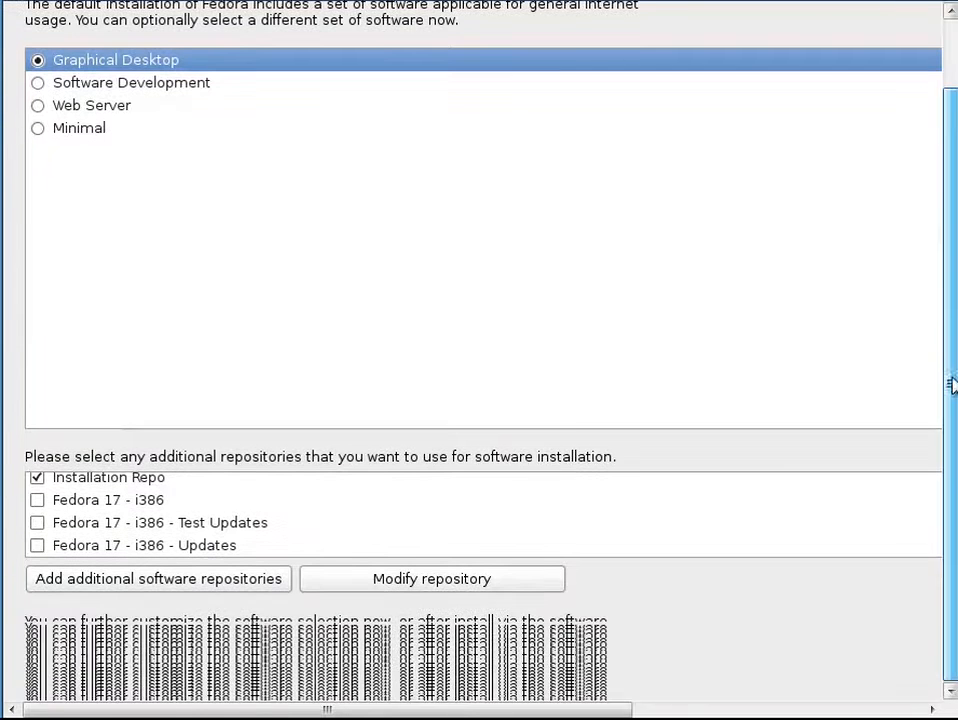
{"action": "left_click", "coordinate": [668, 525]}
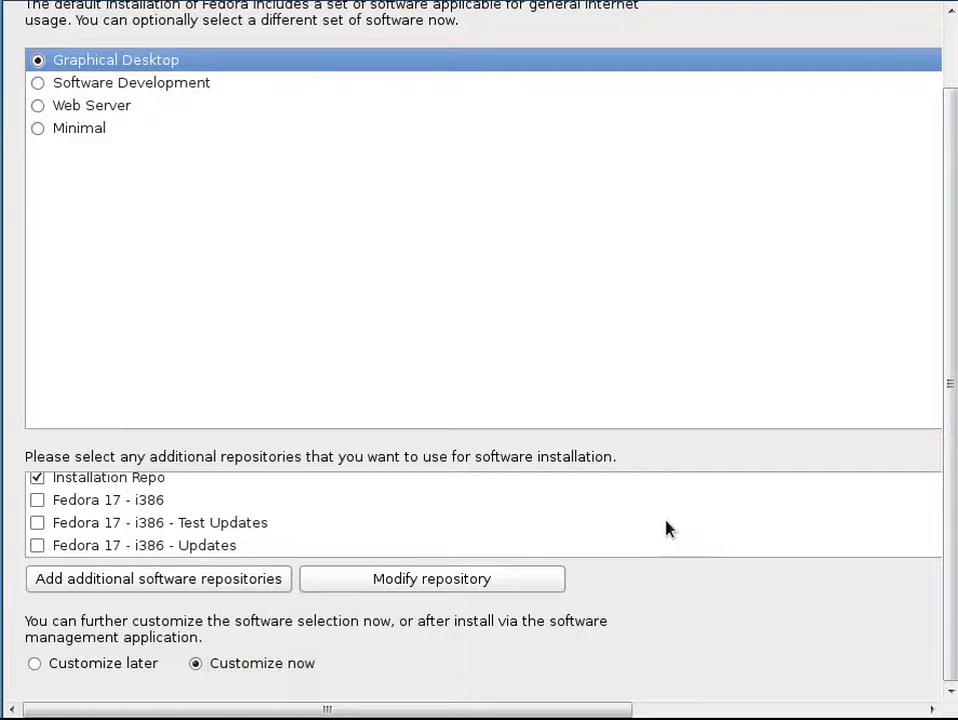
{"action": "key", "text": "Tab"}
{"action": "key", "text": "Tab"}
{"action": "key", "text": "Tab"}
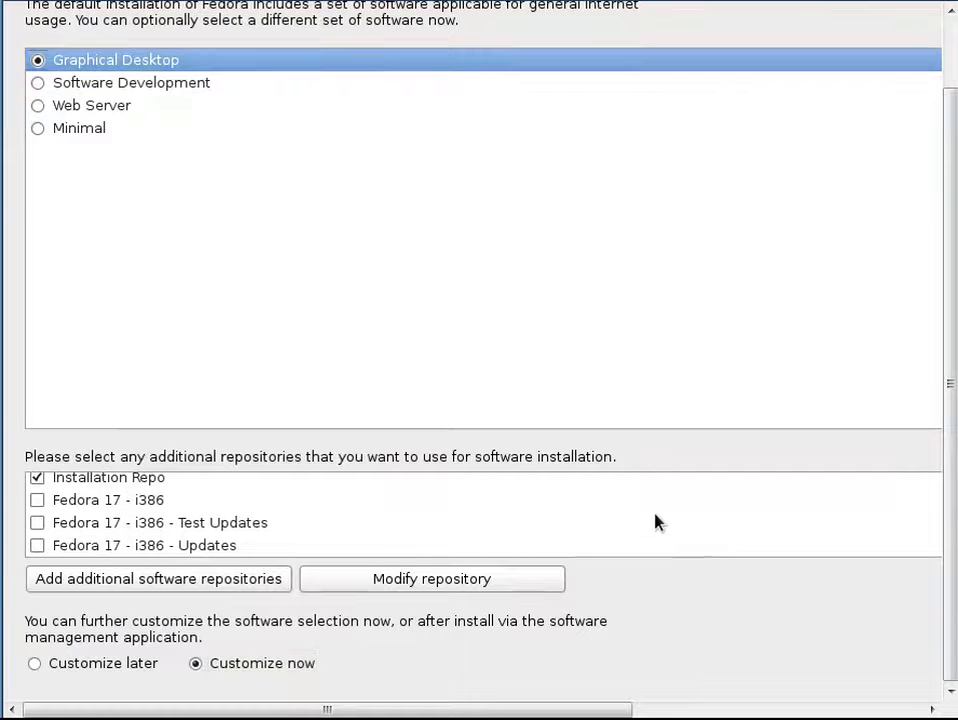
{"action": "key", "text": "Tab"}
{"action": "key", "text": "Tab"}
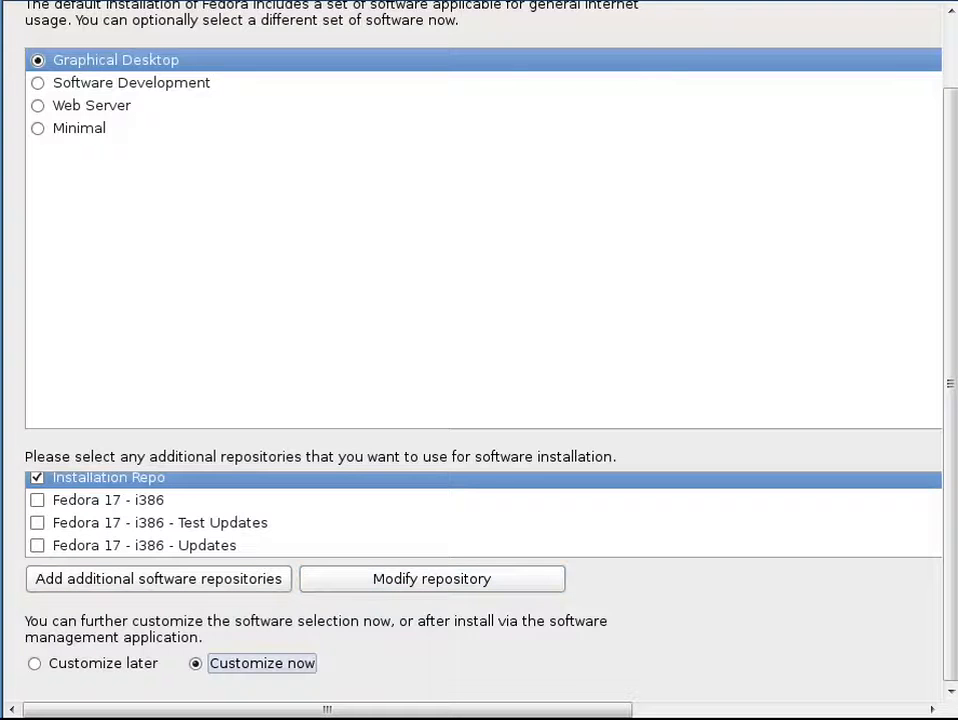
{"action": "key", "text": "Tab"}
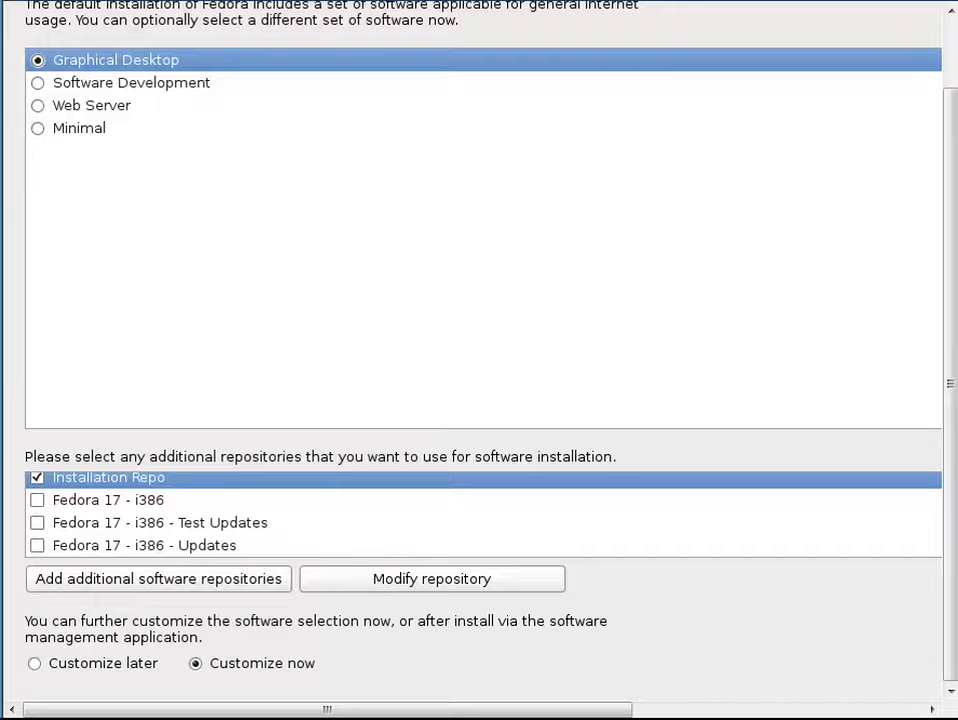
{"action": "key", "text": "Return"}
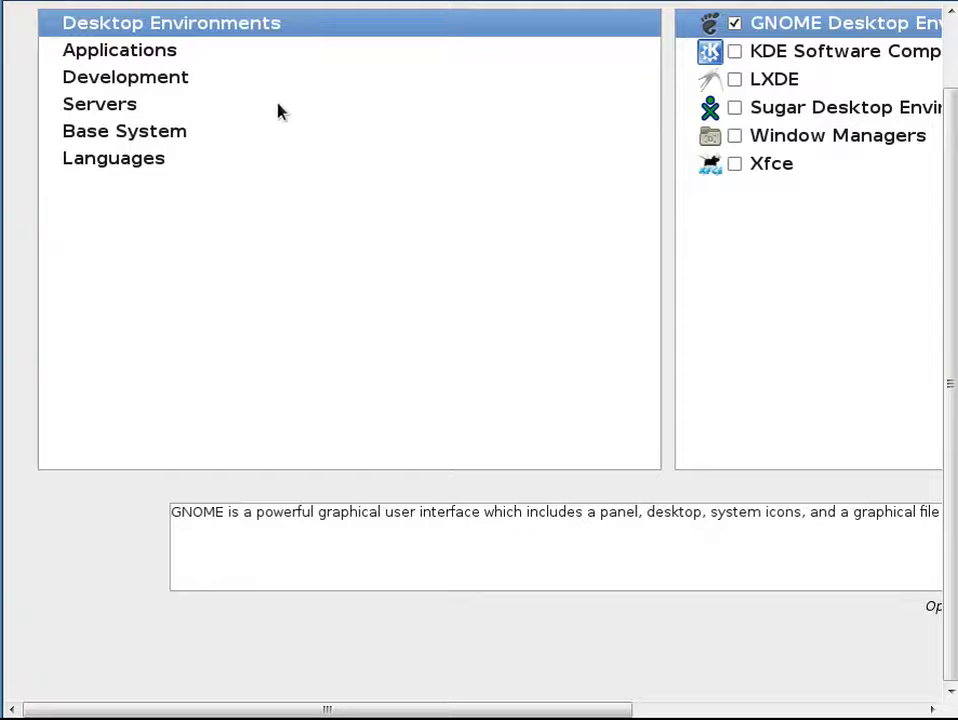
Check KDE Software Compilation under Desktop Environments, then show the Applications groups
{"action": "left_click", "coordinate": [732, 54]}
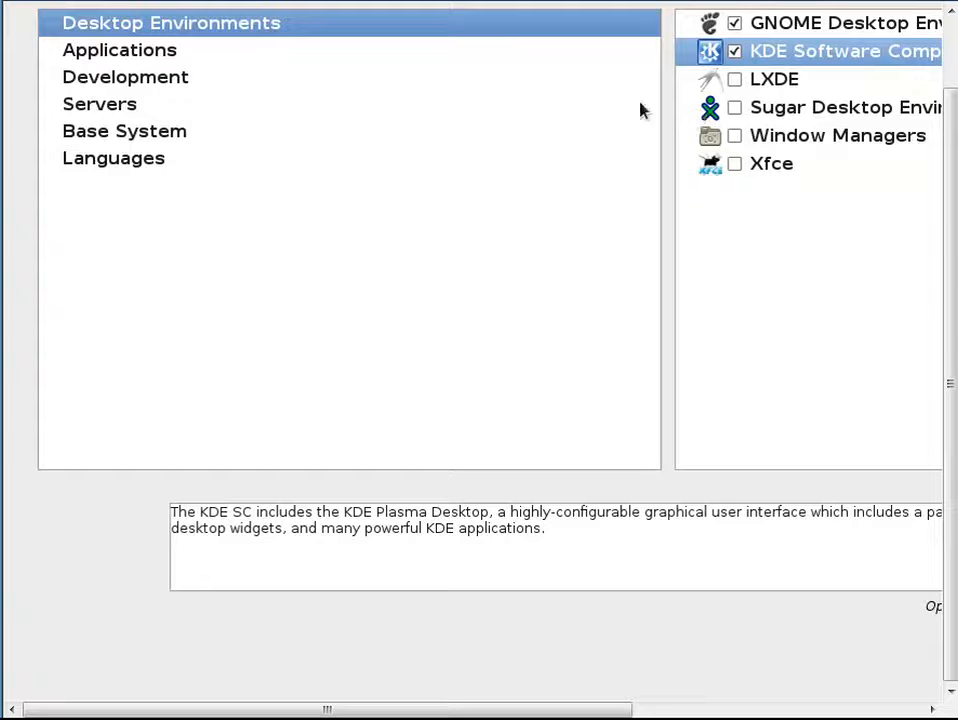
{"action": "left_click", "coordinate": [150, 52]}
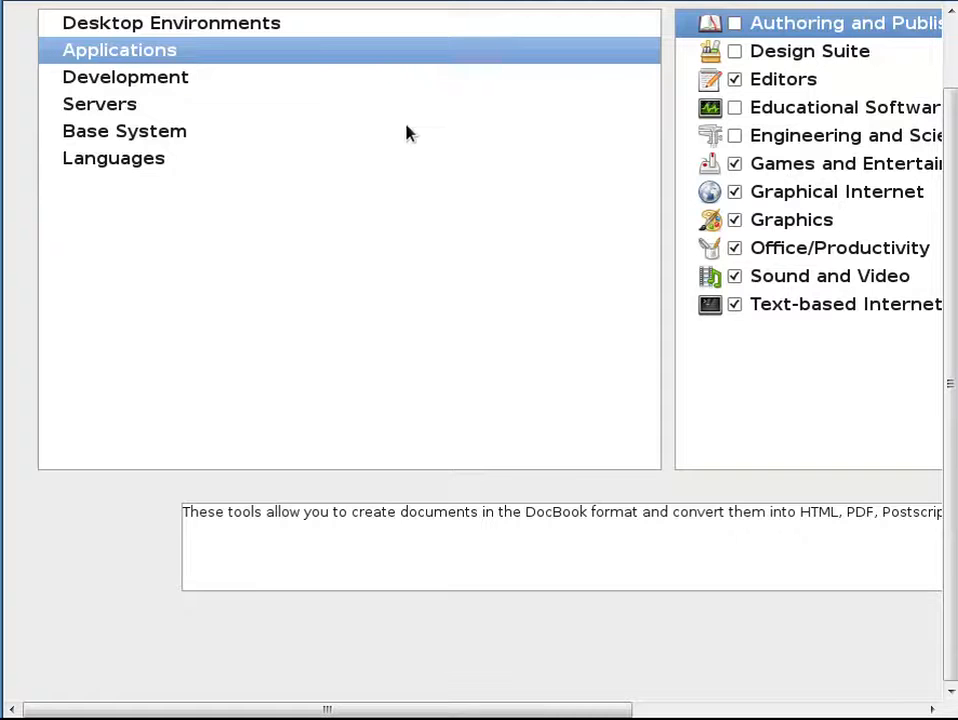
Under Development, check Web Development, Development Libraries and Tools, Fedora Eclipse, Fedora Packager, and GNOME and KDE Software Development
{"action": "left_click", "coordinate": [333, 78]}
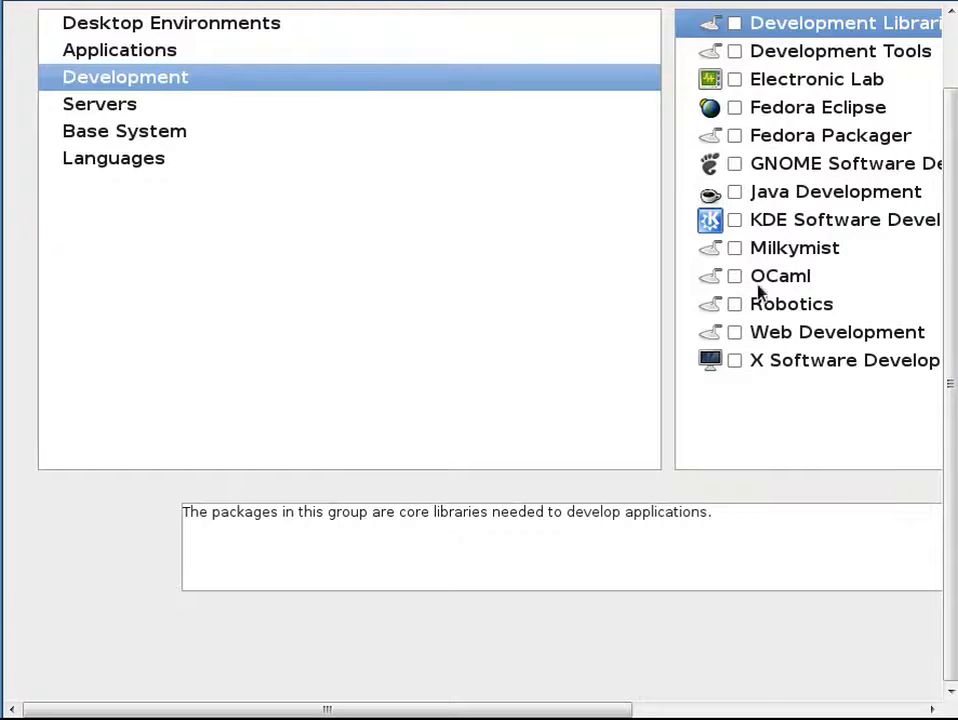
{"action": "left_click", "coordinate": [735, 334]}
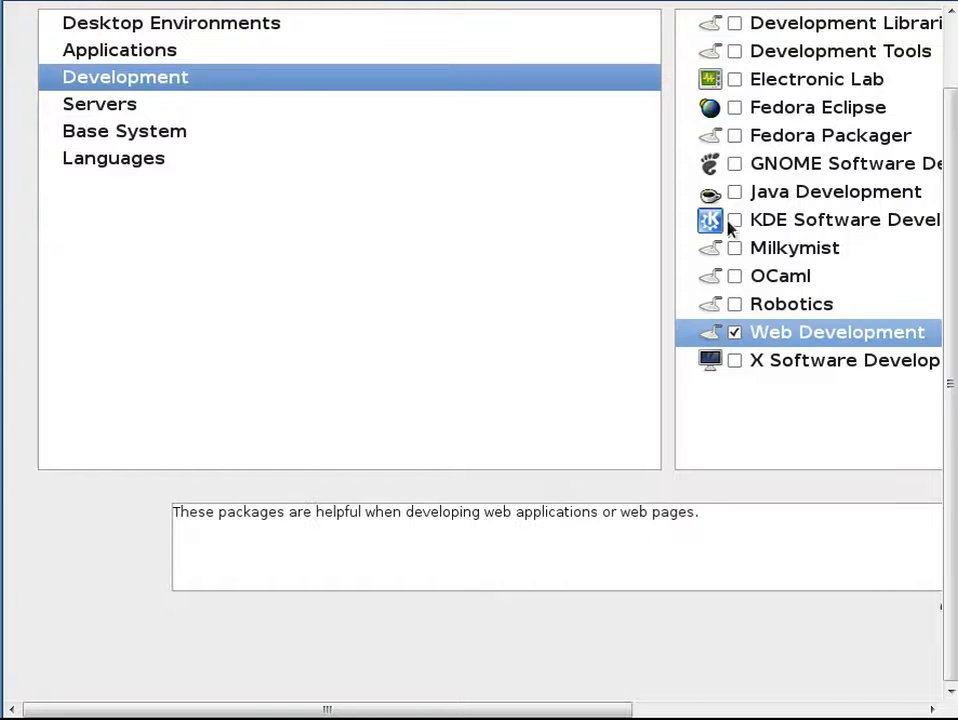
{"action": "left_click", "coordinate": [735, 24]}
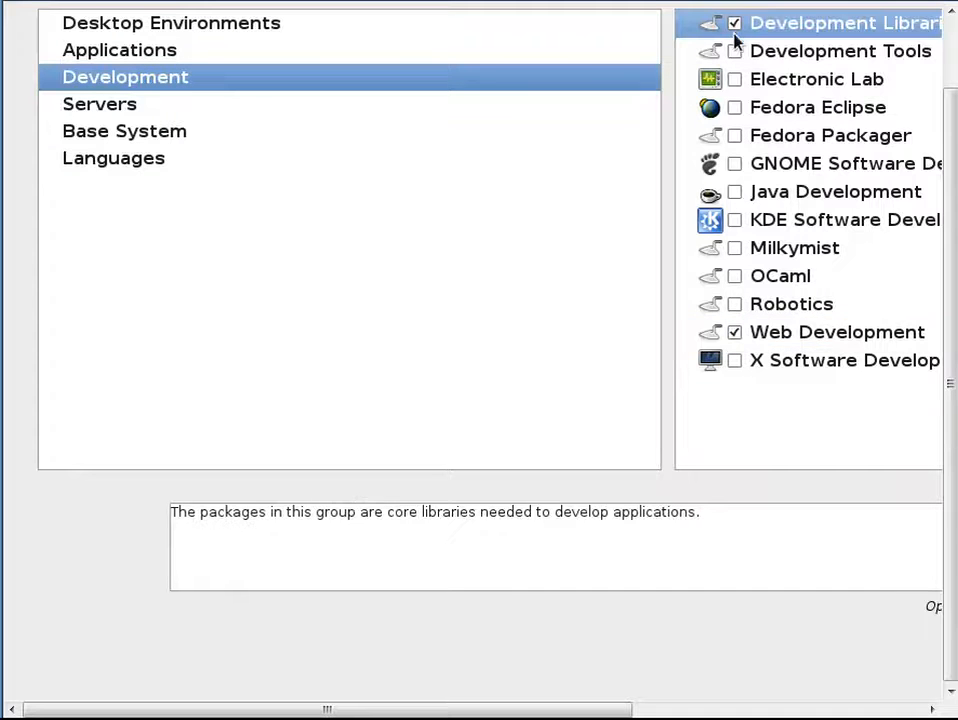
{"action": "left_click", "coordinate": [734, 54]}
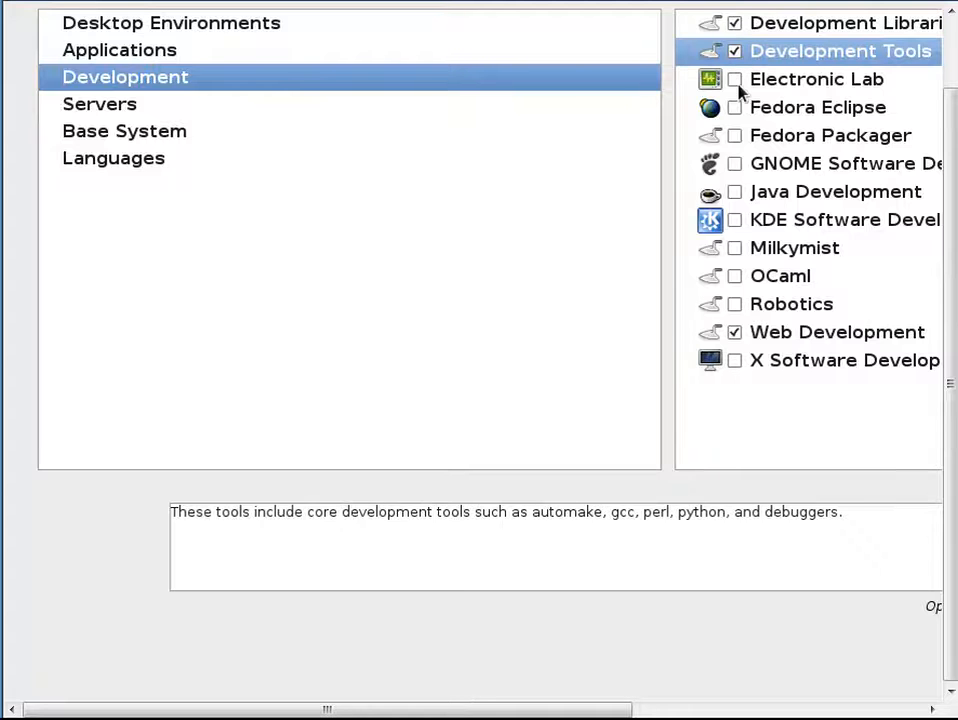
{"action": "left_click", "coordinate": [735, 108]}
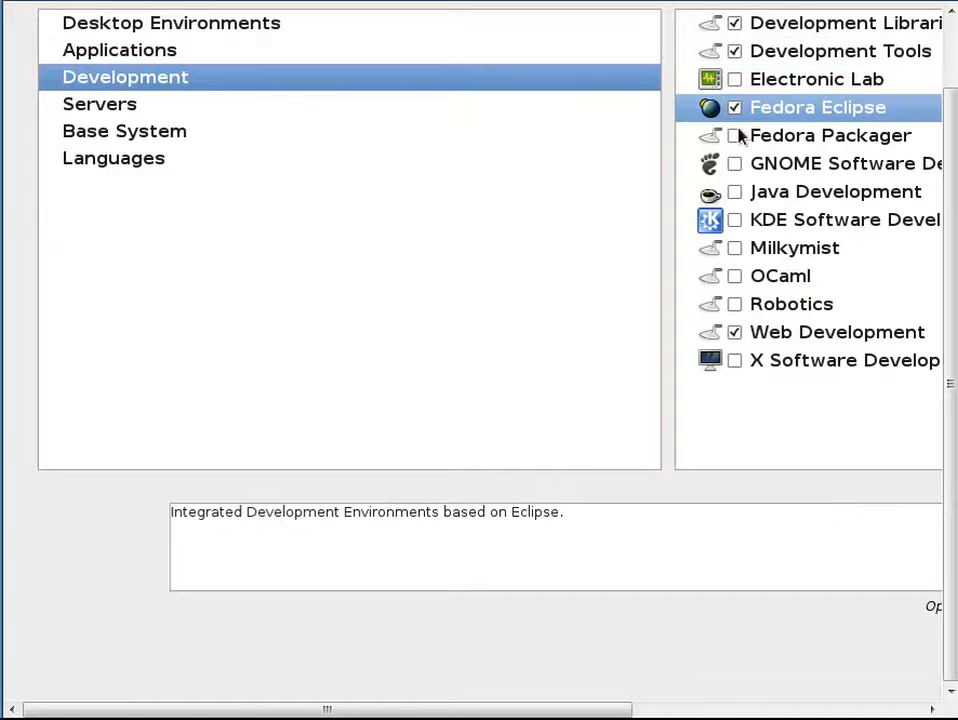
{"action": "left_click", "coordinate": [735, 137]}
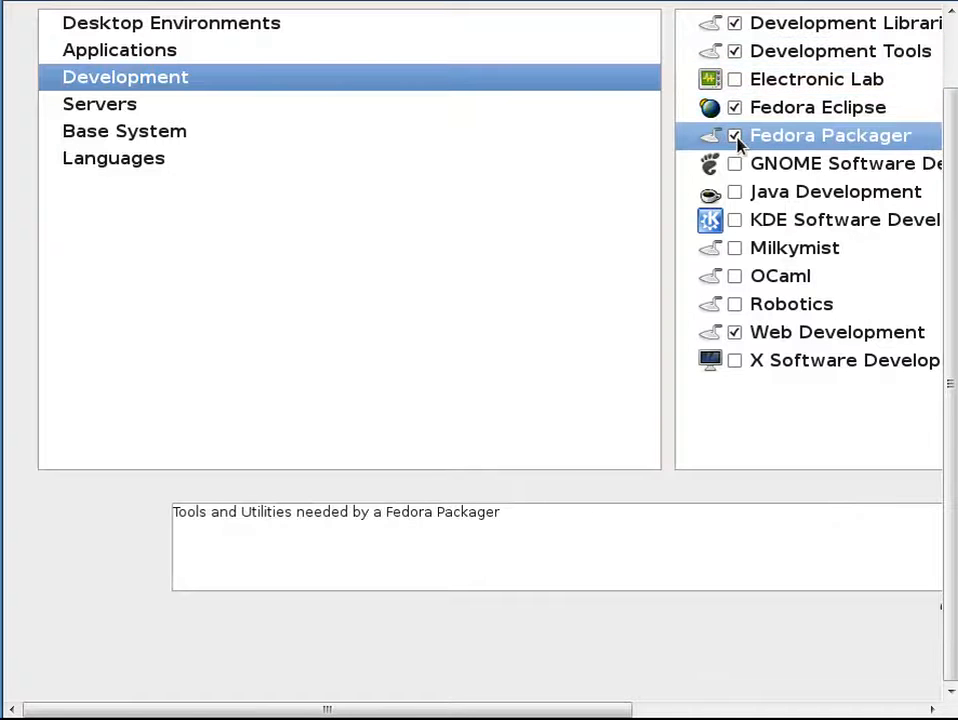
{"action": "left_click", "coordinate": [735, 165]}
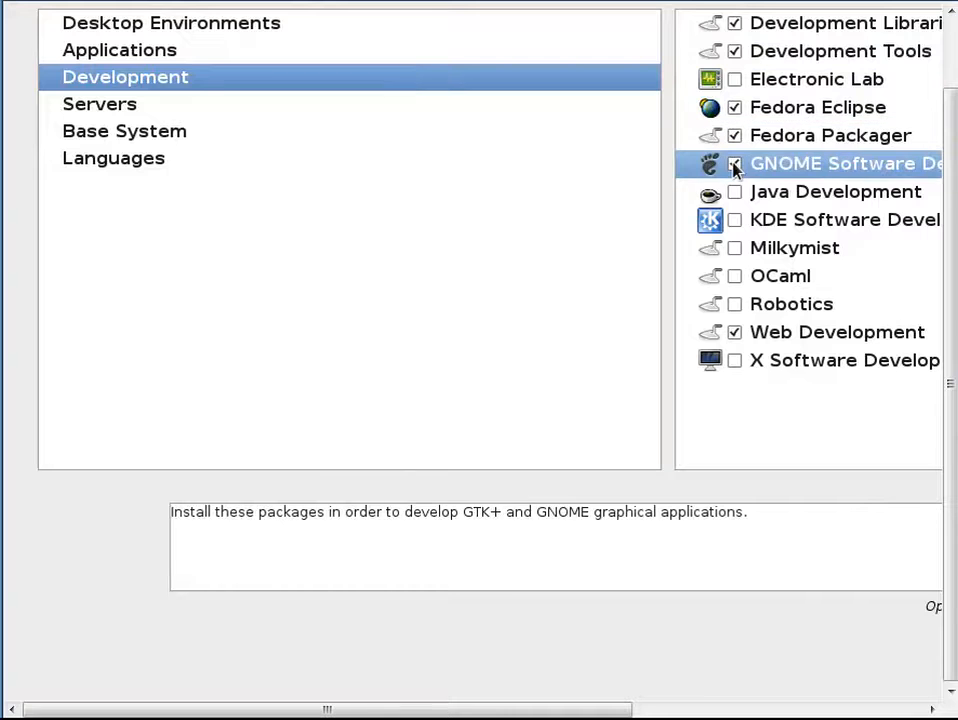
{"action": "left_click", "coordinate": [736, 221]}
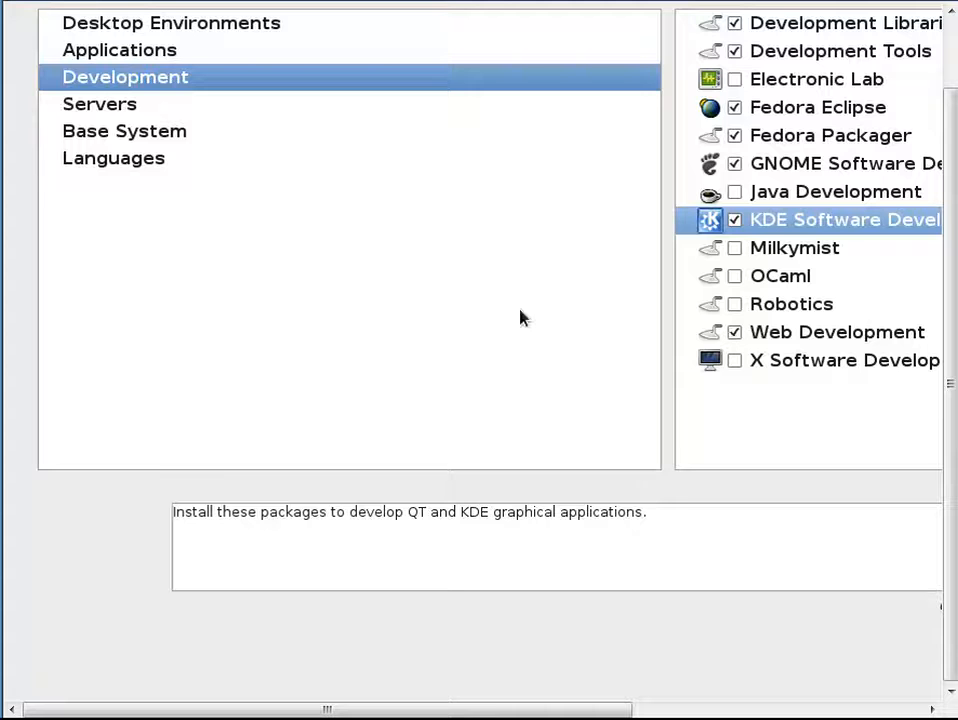
Tick every Servers group from DNS Name Server to Windows File Server, skipping PostgreSQL and Cloud Infrastructure
{"action": "left_click", "coordinate": [210, 115]}
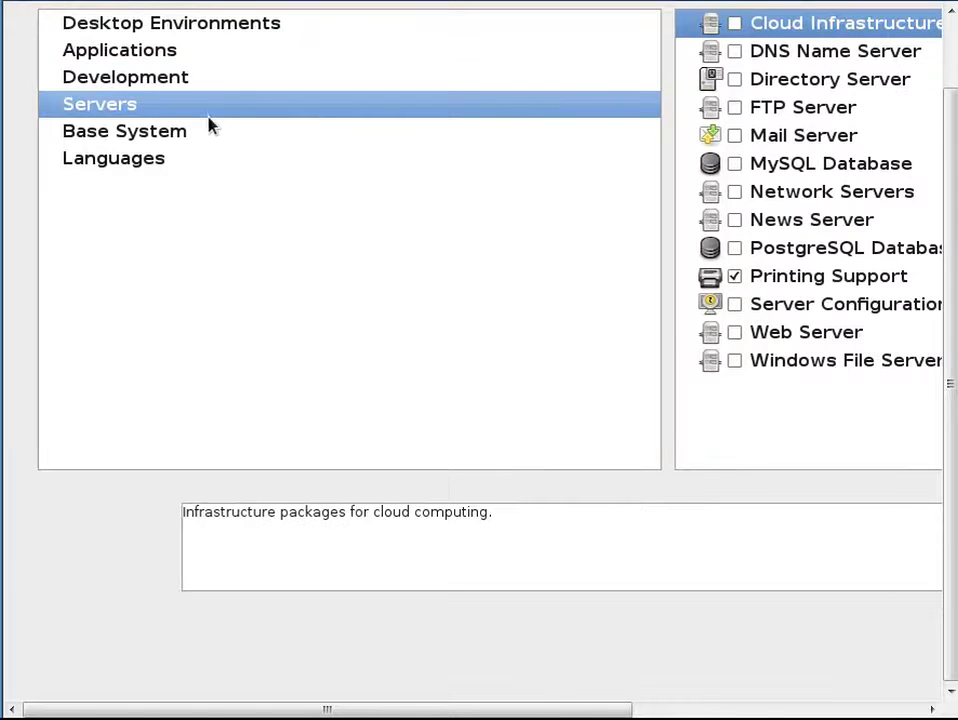
{"action": "left_click", "coordinate": [736, 53]}
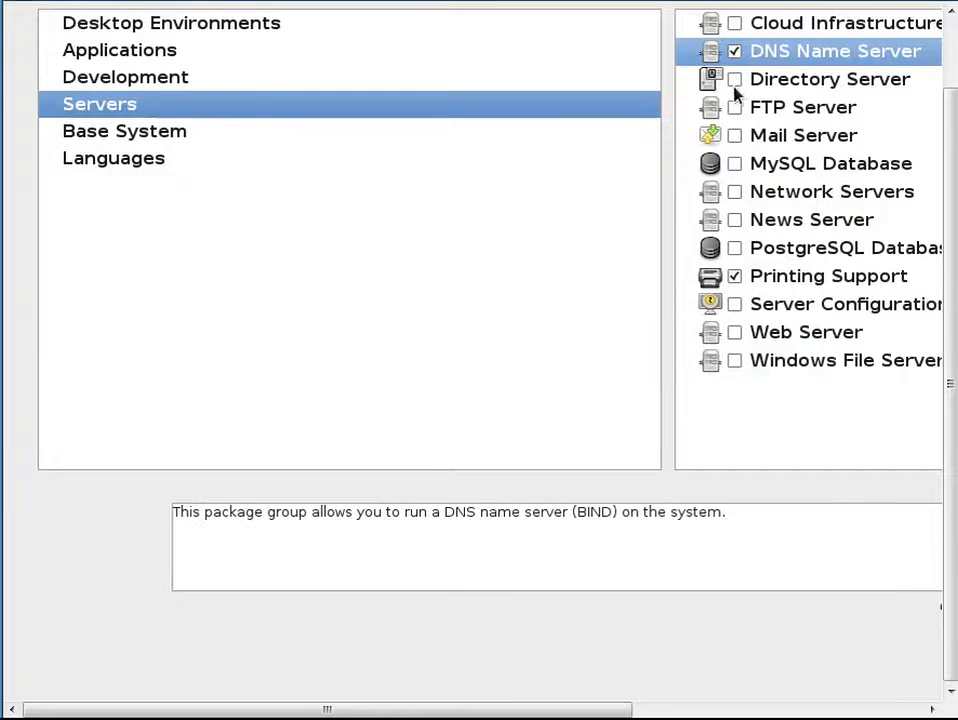
{"action": "left_click", "coordinate": [735, 82]}
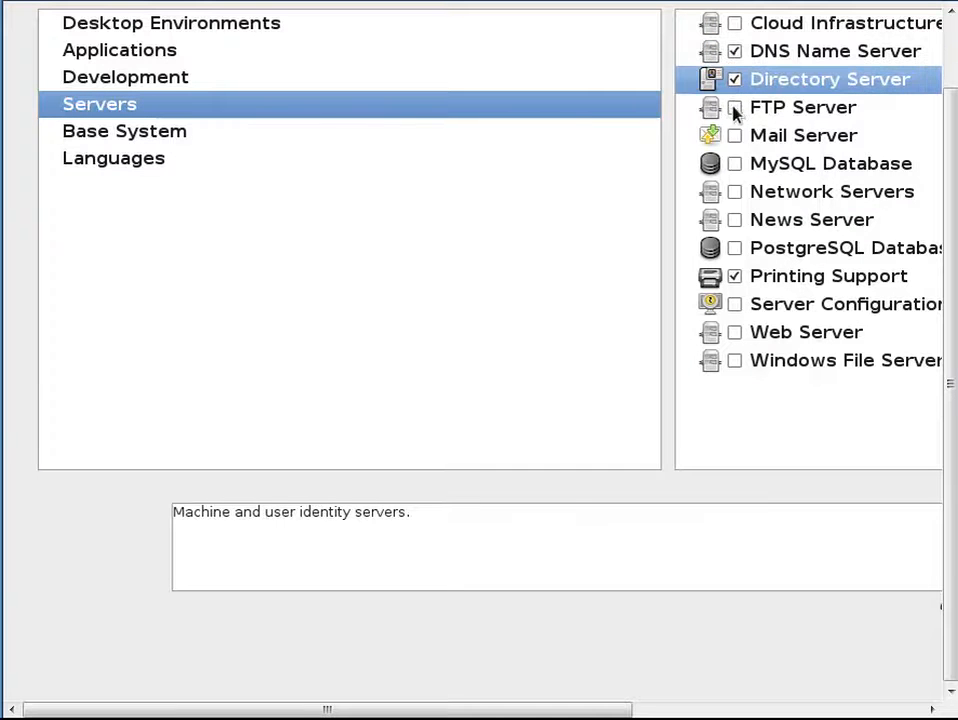
{"action": "left_click", "coordinate": [735, 110]}
{"action": "left_click", "coordinate": [735, 138]}
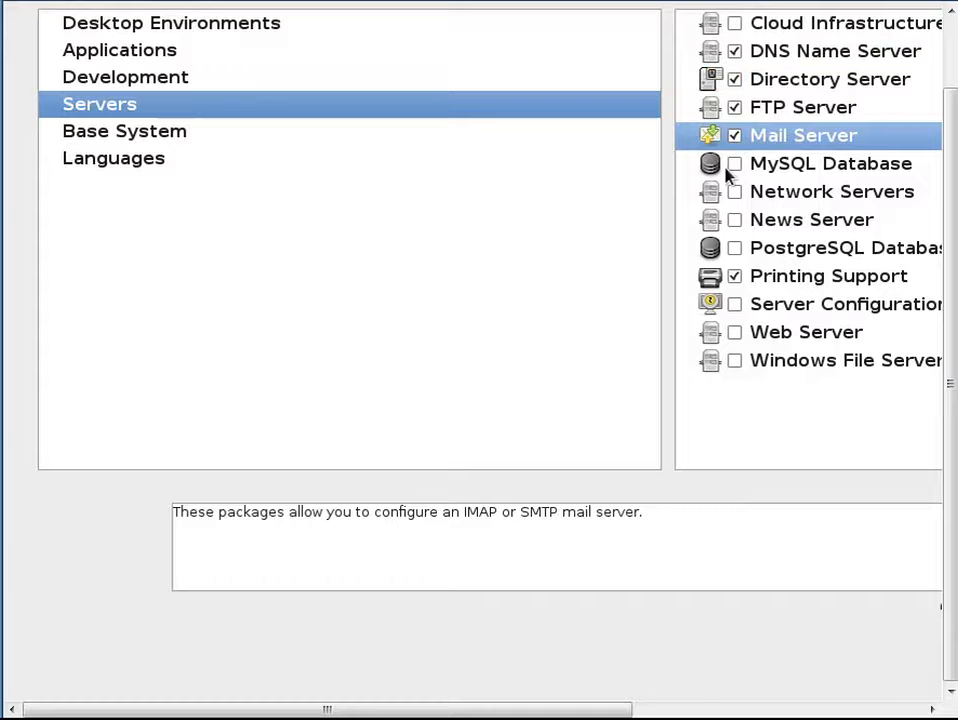
{"action": "left_click", "coordinate": [735, 165]}
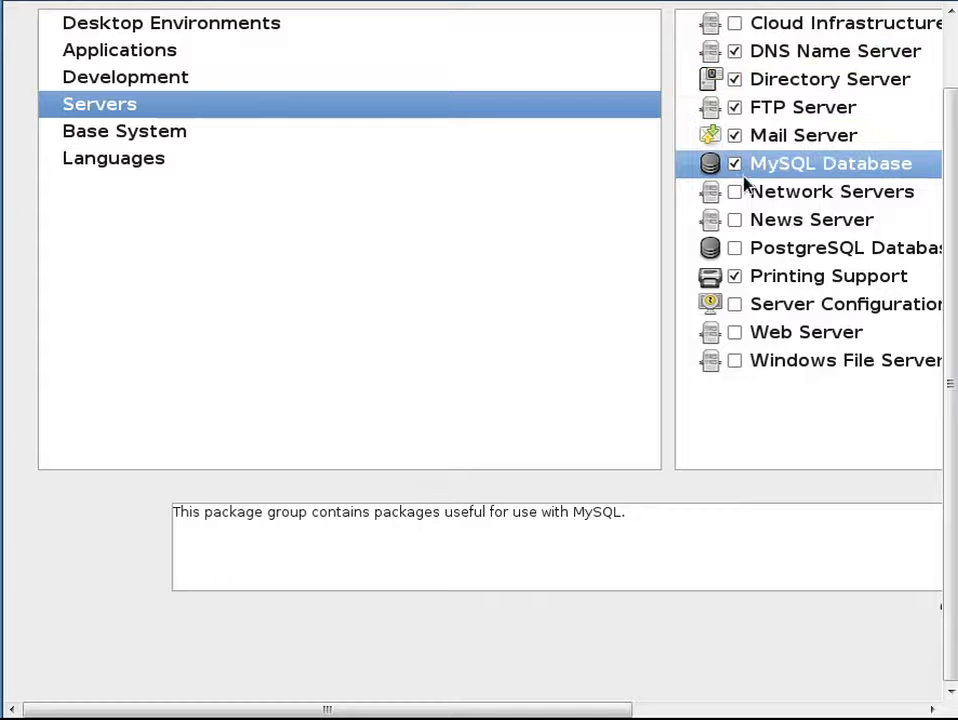
{"action": "left_click", "coordinate": [736, 195]}
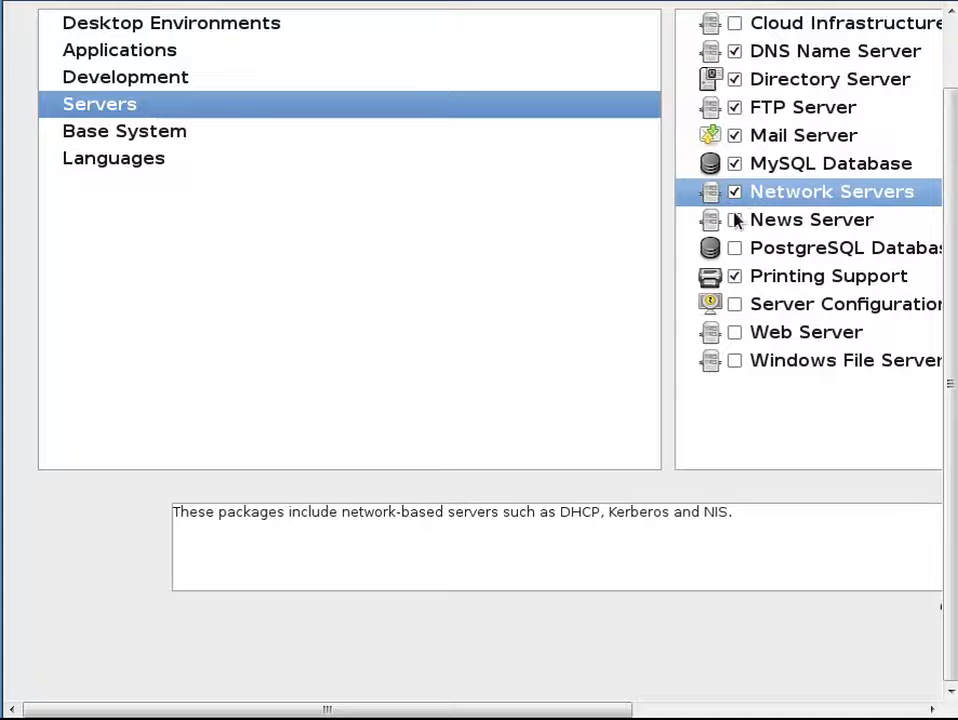
{"action": "left_click", "coordinate": [735, 221]}
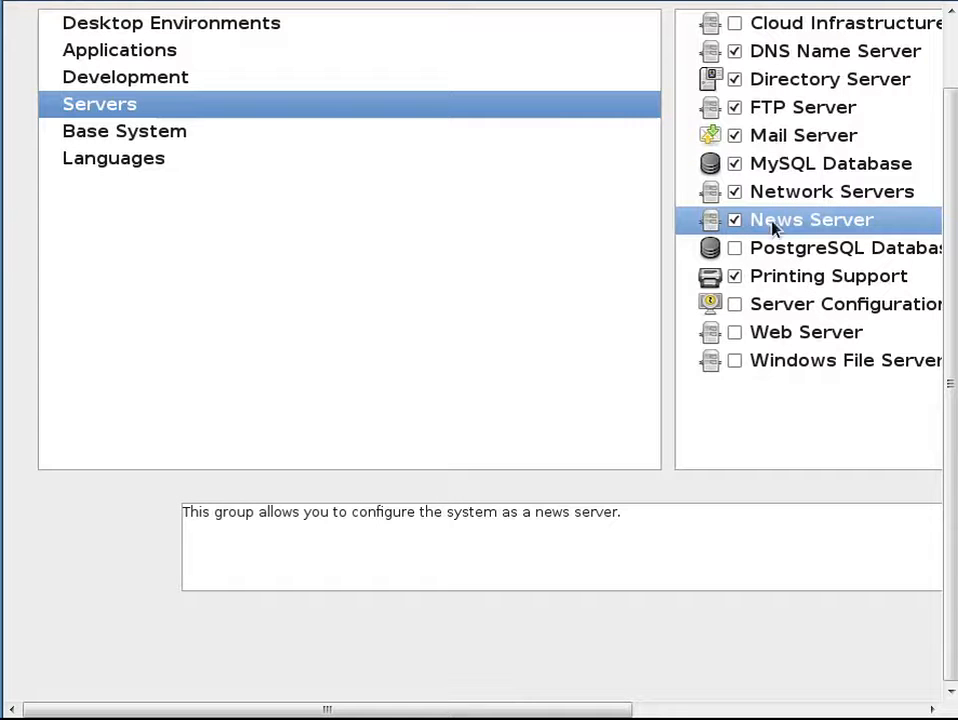
{"action": "left_click", "coordinate": [737, 306]}
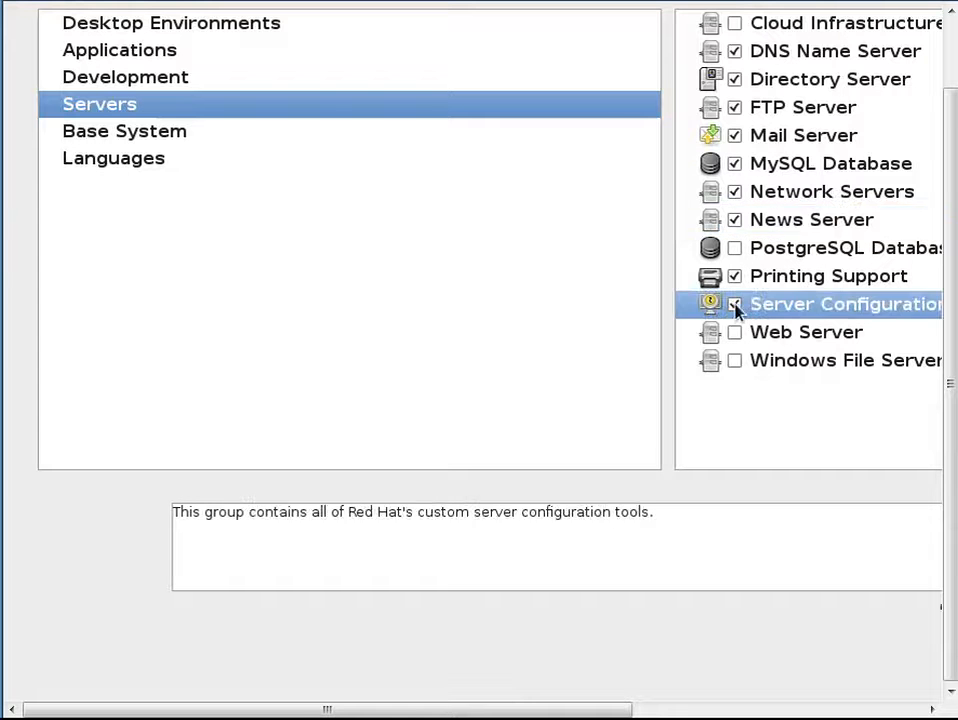
{"action": "left_click", "coordinate": [735, 333]}
{"action": "left_click", "coordinate": [735, 360]}
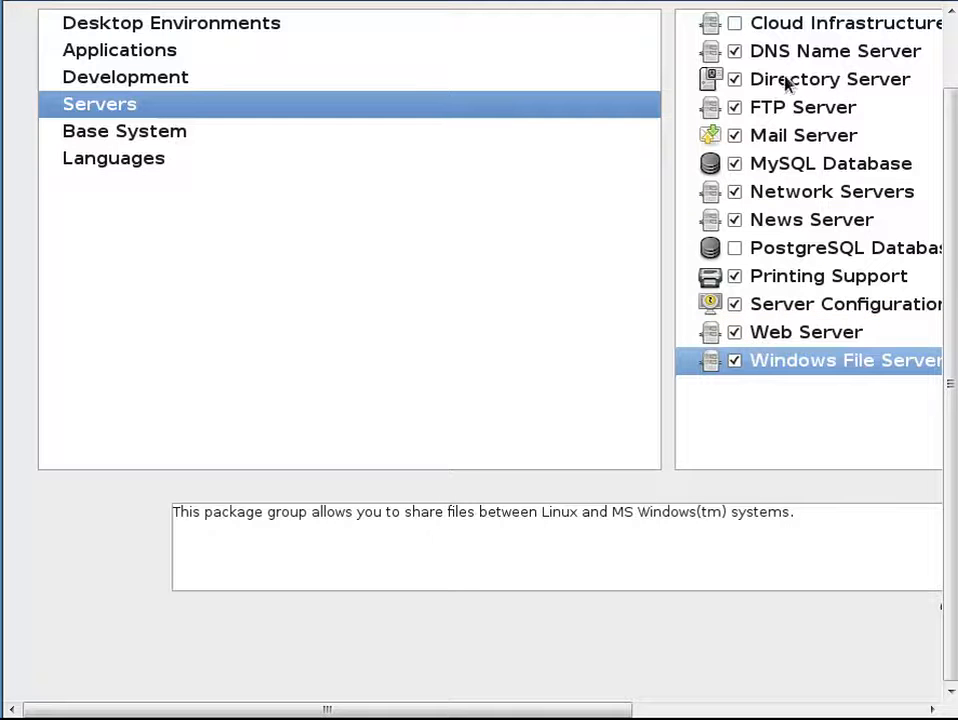
{"action": "left_click", "coordinate": [804, 28]}
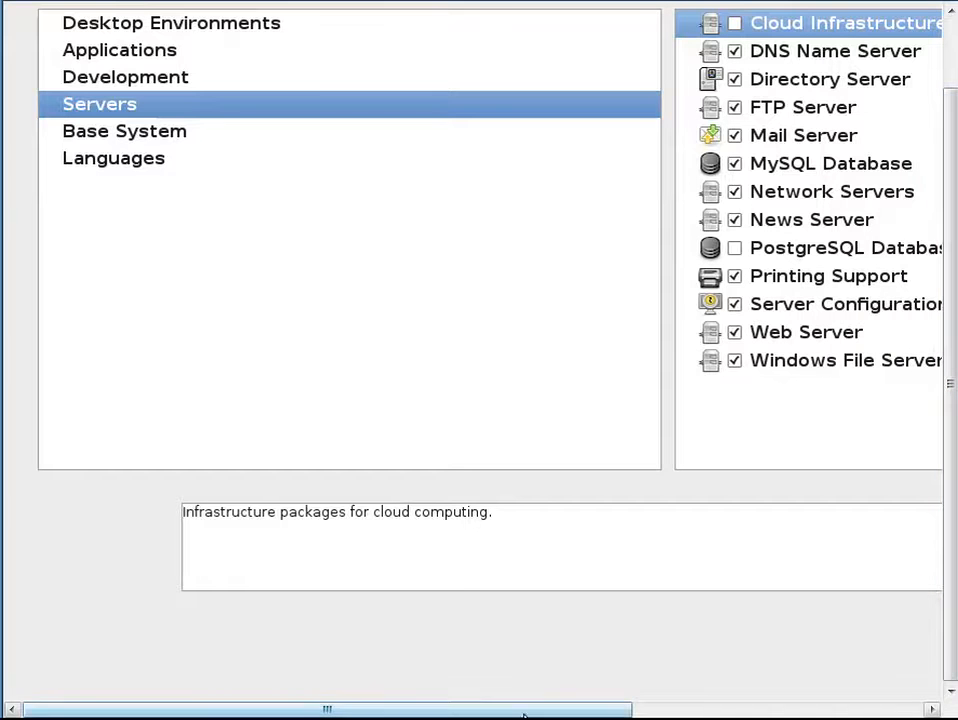
{"action": "left_click_drag", "start_coordinate": [526, 711], "coordinate": [482, 690]}
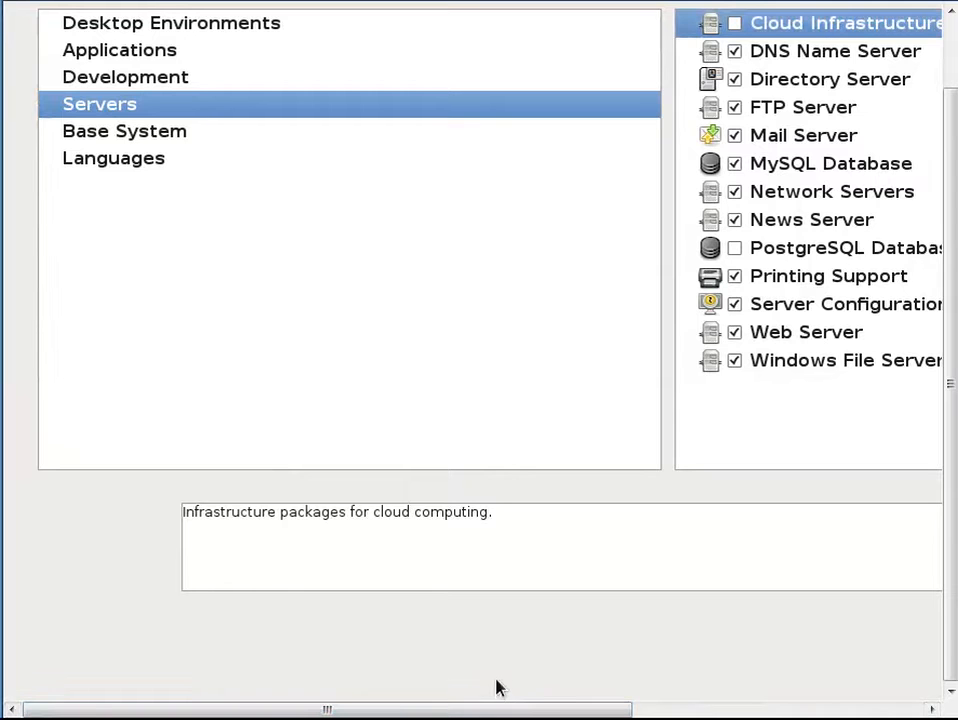
Add the System Tools group under Base System
{"action": "left_click", "coordinate": [222, 141]}
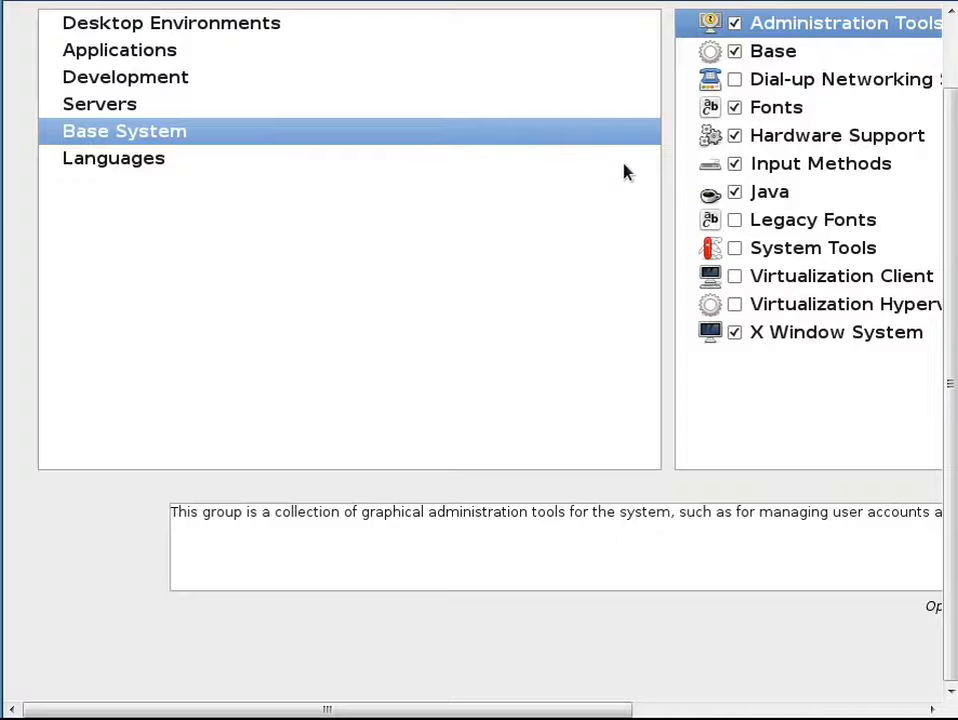
{"action": "left_click", "coordinate": [740, 252]}
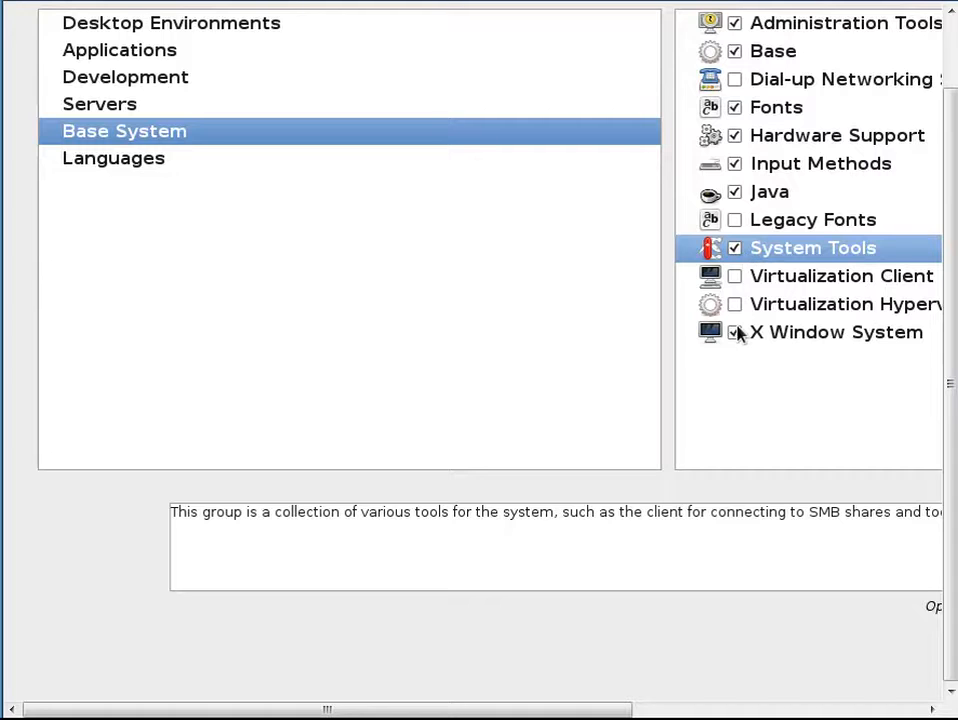
{"action": "left_click", "coordinate": [207, 160]}
{"action": "left_click", "coordinate": [197, 135]}
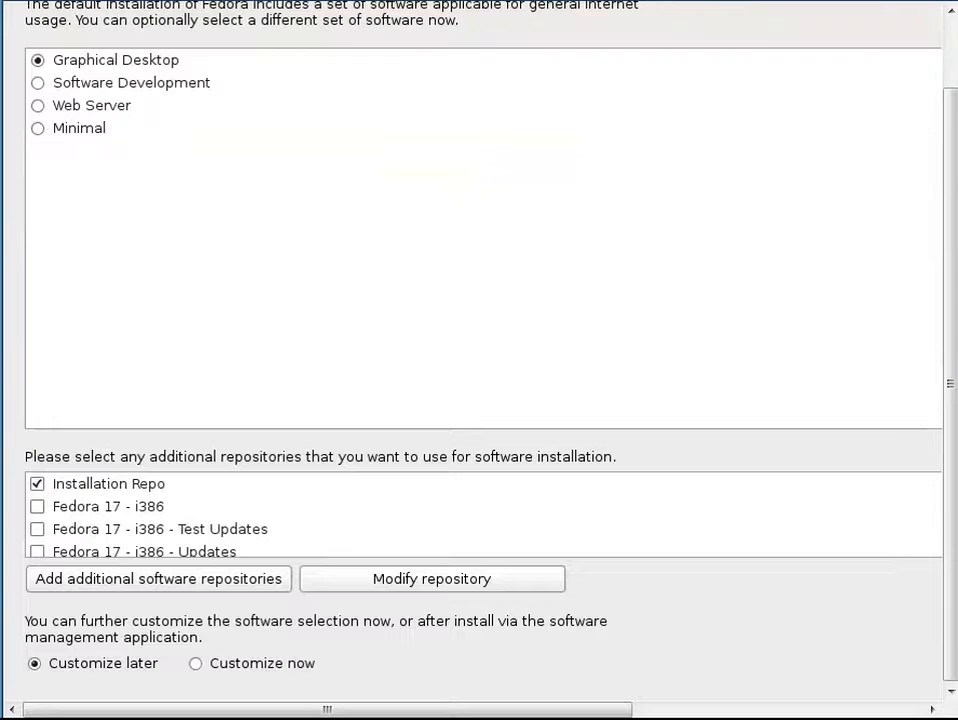
Switch the software selection to Customize now, keeping Graphical Desktop
{"action": "key", "text": "Tab"}
{"action": "key", "text": "Tab"}
{"action": "key", "text": "Tab"}
{"action": "key", "text": "Tab"}
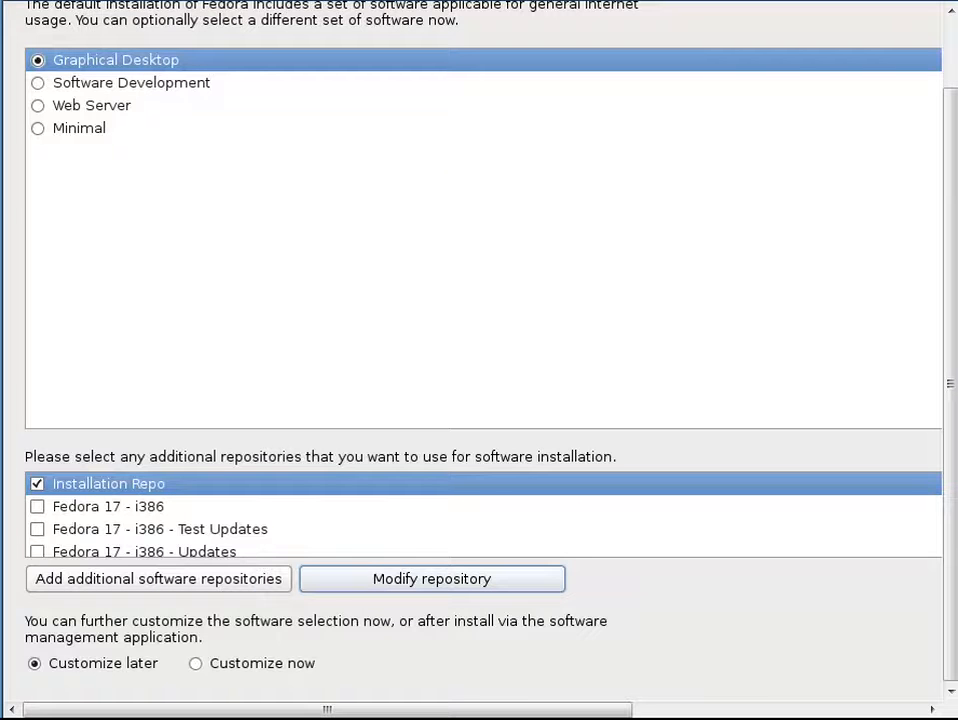
{"action": "key", "text": "Tab"}
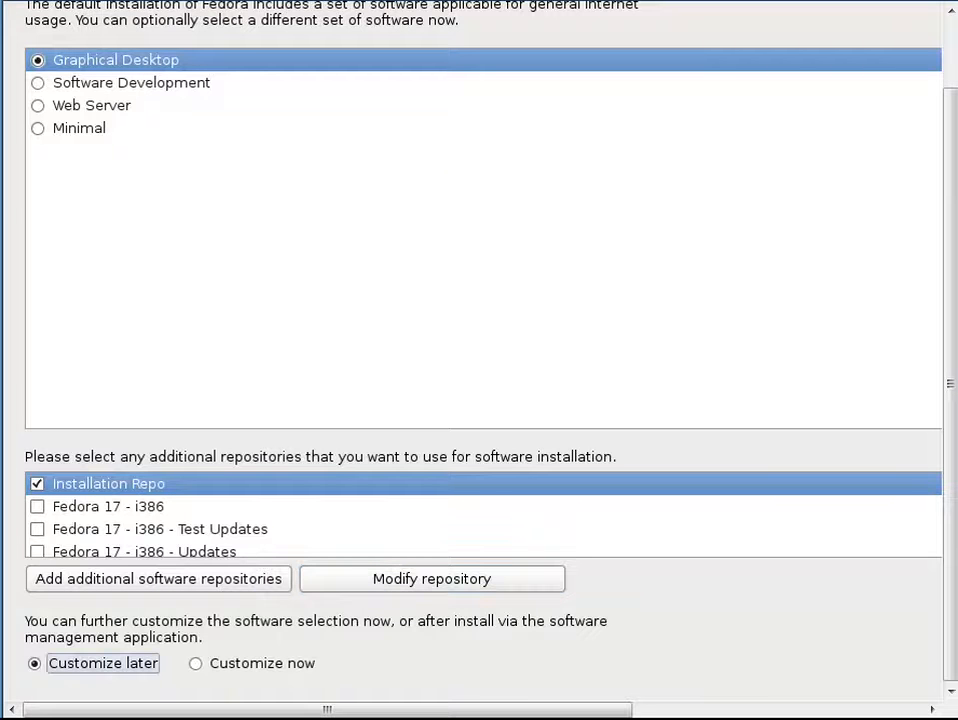
{"action": "key", "text": "Tab"}
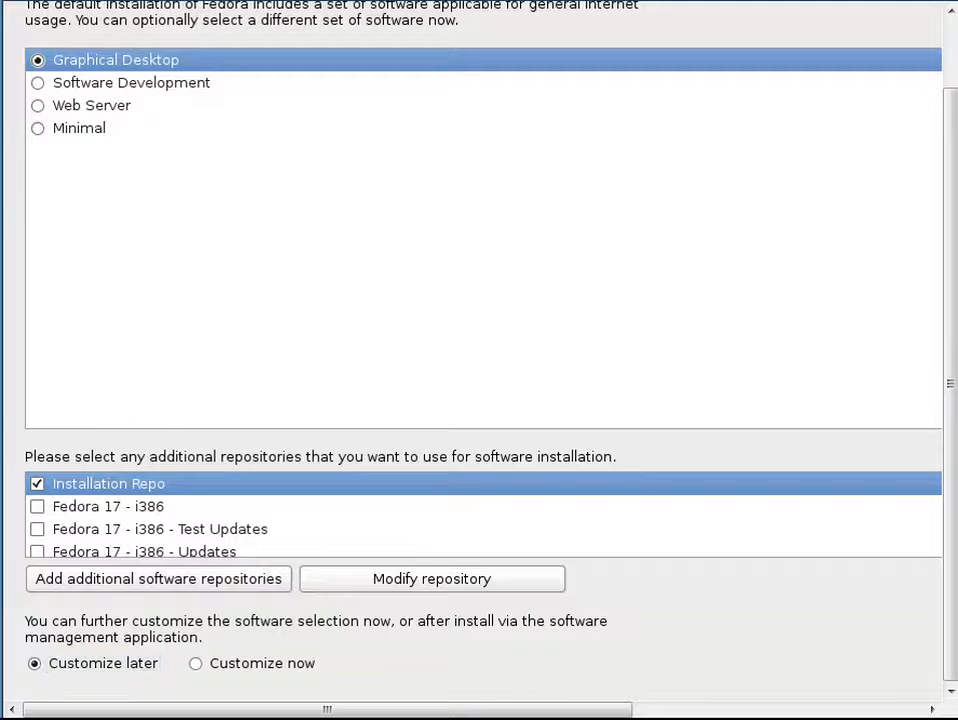
{"action": "left_click", "coordinate": [198, 663]}
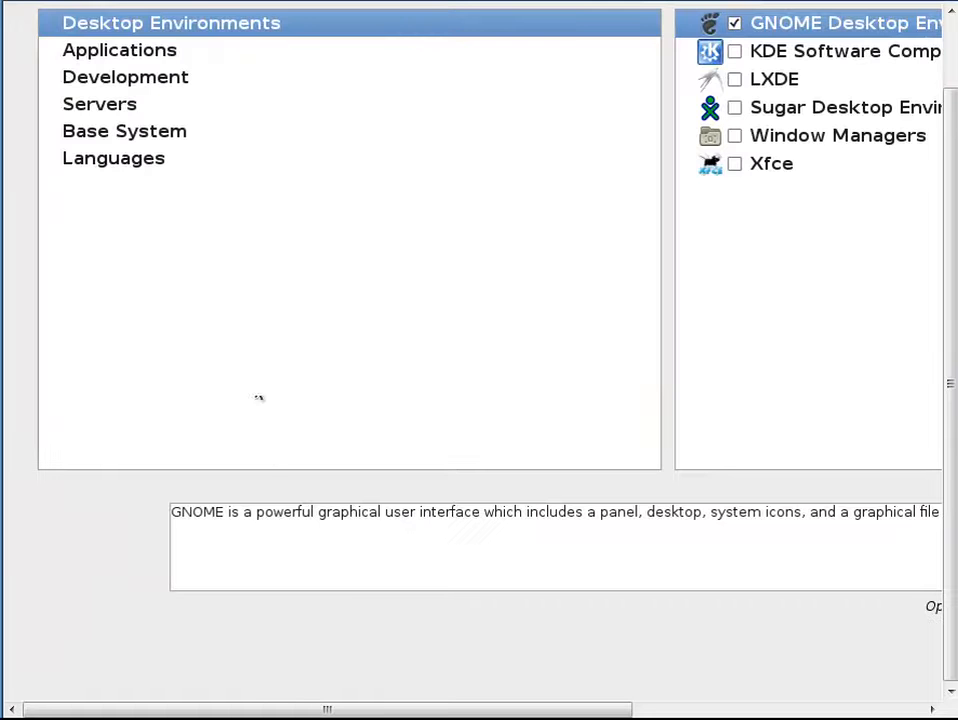
Add the KDE Software Compilation desktop environment
{"action": "left_click", "coordinate": [708, 58]}
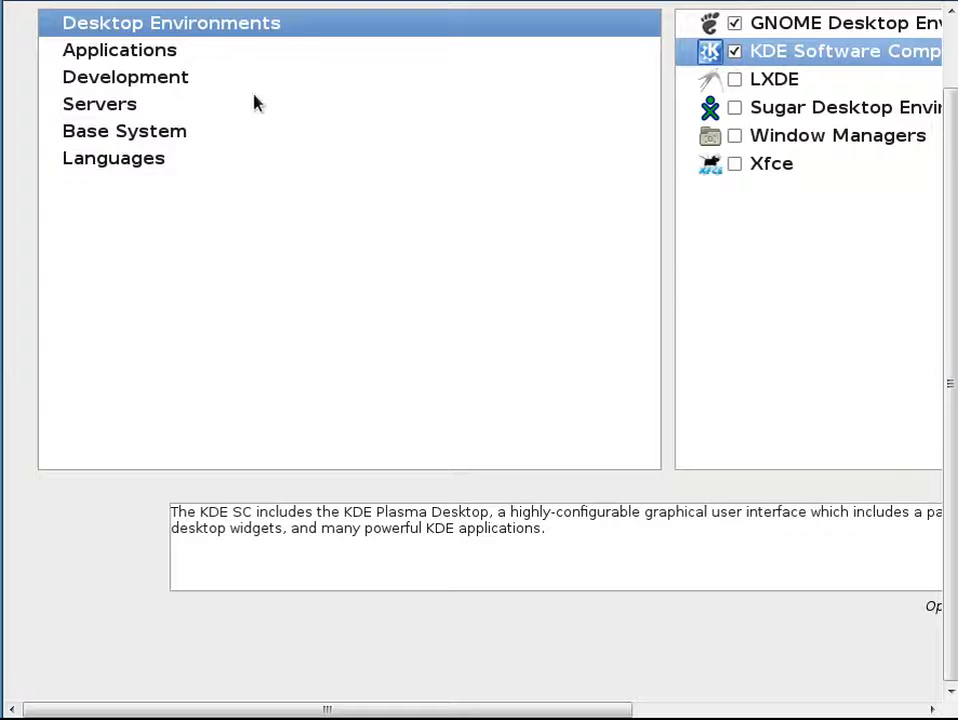
{"action": "left_click", "coordinate": [174, 52]}
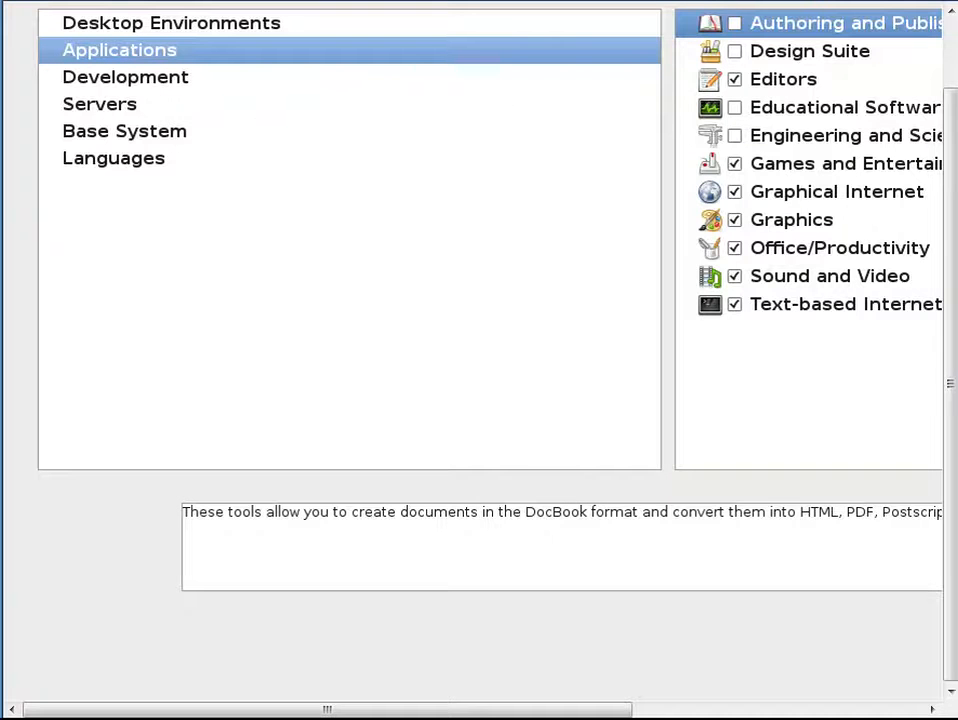
{"action": "left_click", "coordinate": [220, 102]}
Under Development, tick Development Libraries, Development Tools, Fedora Packager, Fedora Eclipse, GNOME, KDE and Web Development
{"action": "left_click", "coordinate": [214, 80]}
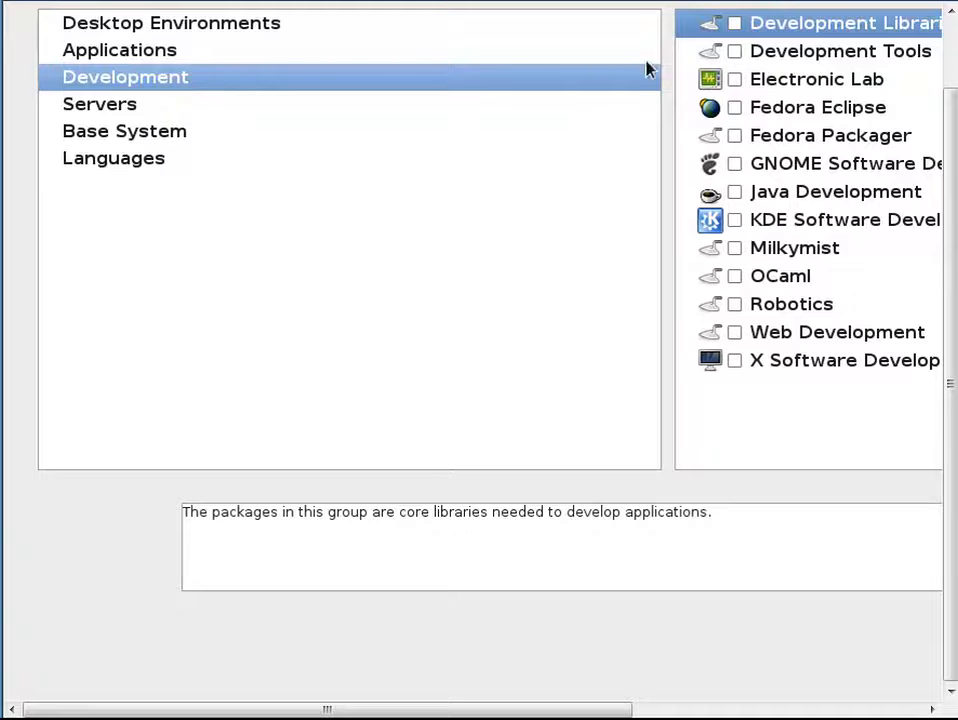
{"action": "left_click", "coordinate": [735, 23]}
{"action": "left_click", "coordinate": [735, 51]}
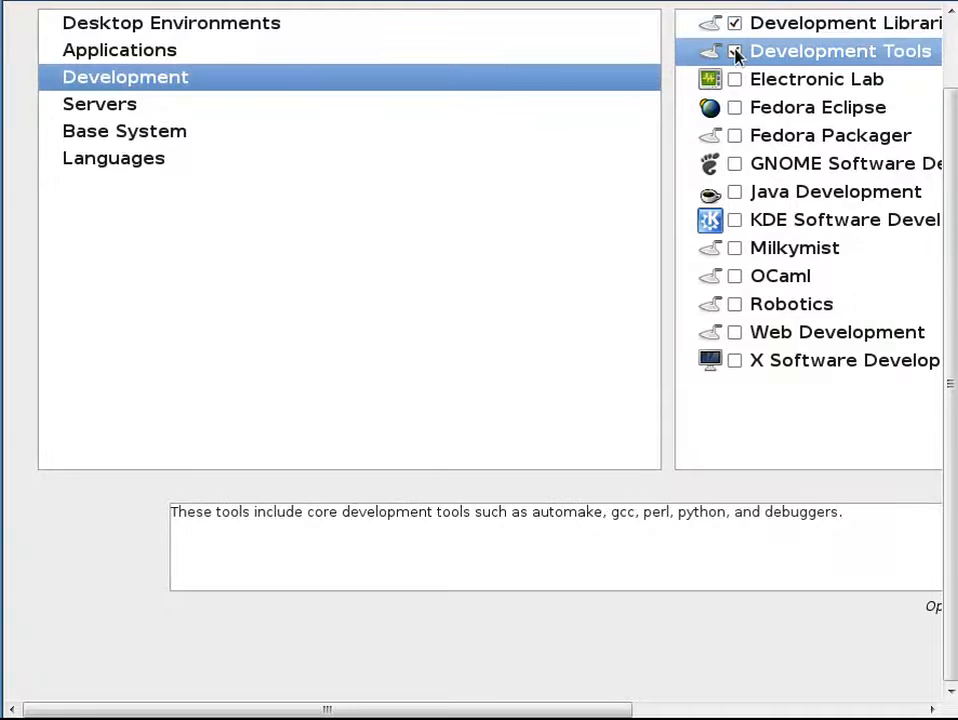
{"action": "left_click", "coordinate": [736, 137]}
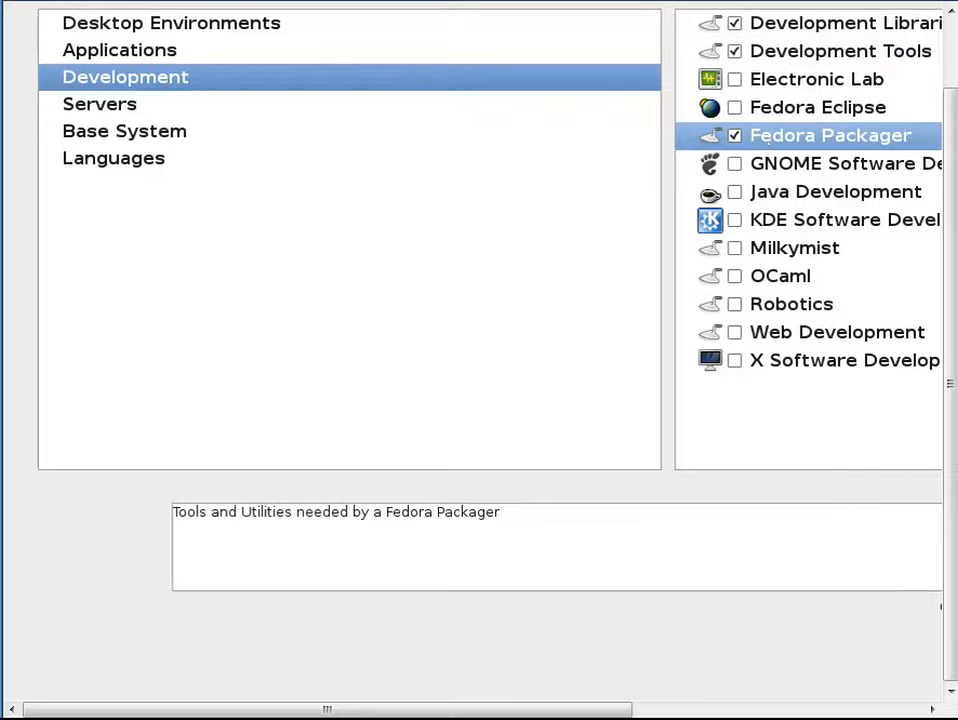
{"action": "left_click", "coordinate": [736, 108]}
{"action": "left_click", "coordinate": [737, 164]}
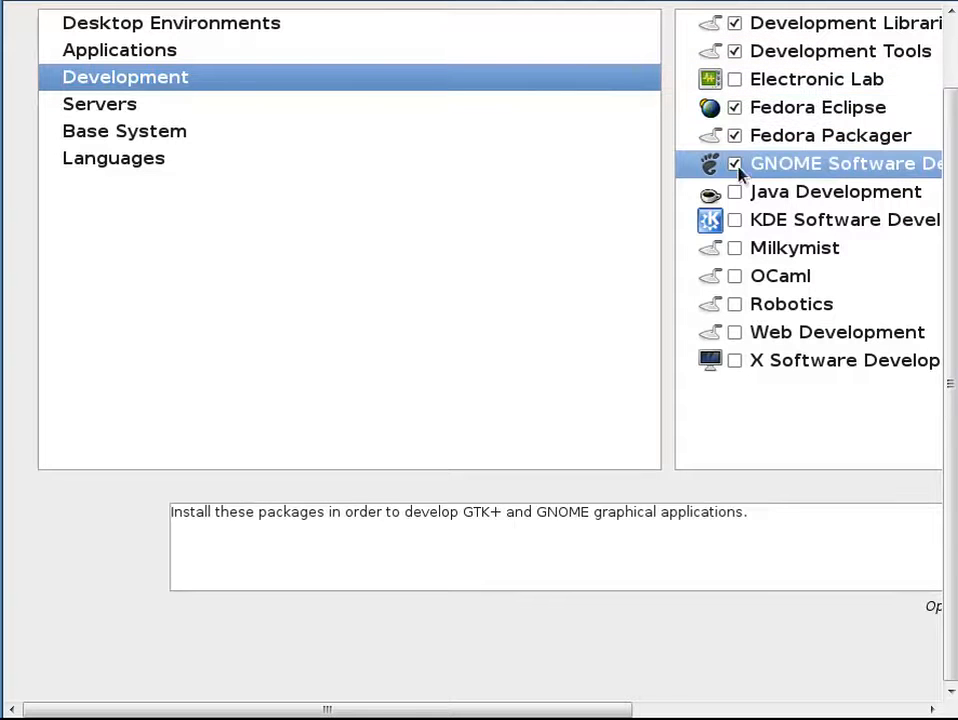
{"action": "left_click", "coordinate": [735, 220]}
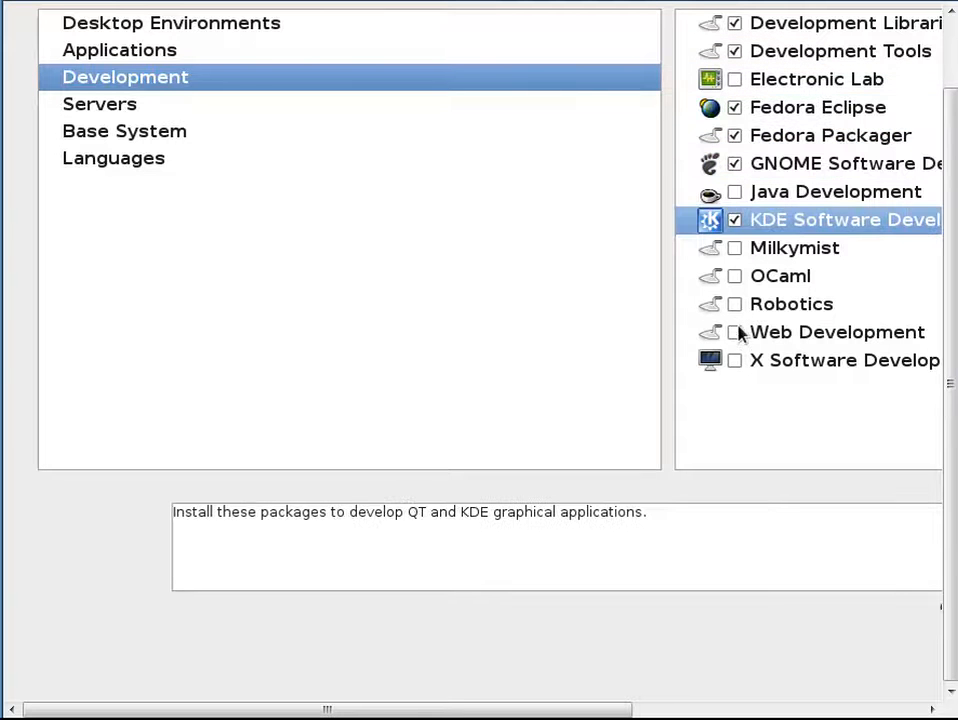
{"action": "left_click", "coordinate": [735, 333]}
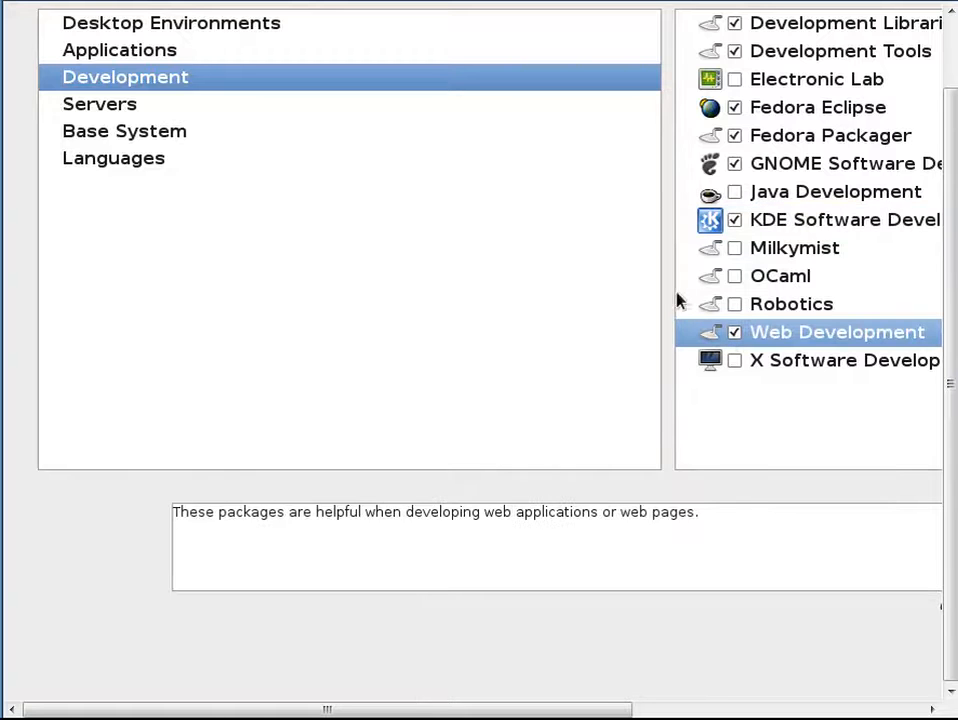
Tick Servers groups DNS Name Server through Windows File Server except PostgreSQL, plus System Tools under Base System
{"action": "left_click", "coordinate": [236, 112]}
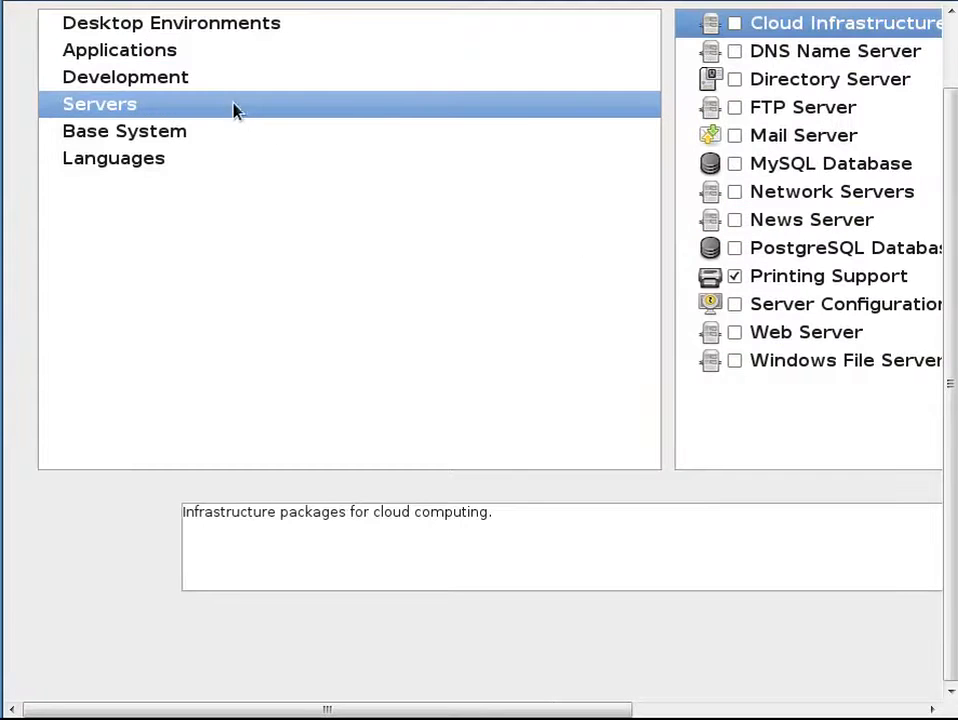
{"action": "left_click", "coordinate": [735, 51]}
{"action": "left_click", "coordinate": [735, 79]}
{"action": "left_click", "coordinate": [735, 107]}
{"action": "left_click", "coordinate": [735, 137]}
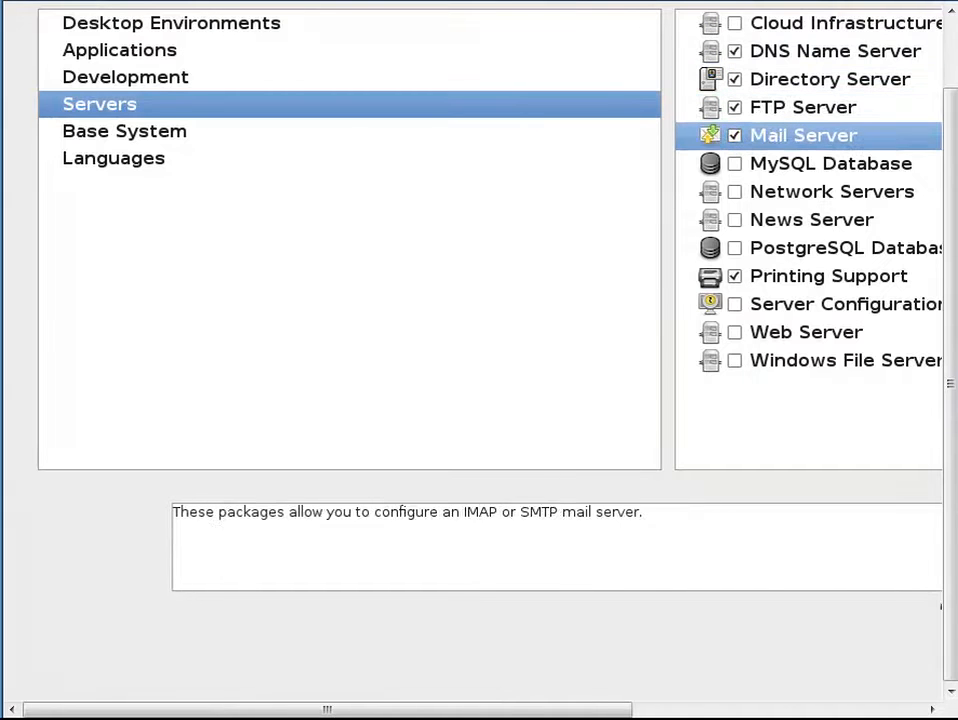
{"action": "left_click", "coordinate": [735, 164]}
{"action": "left_click", "coordinate": [735, 192]}
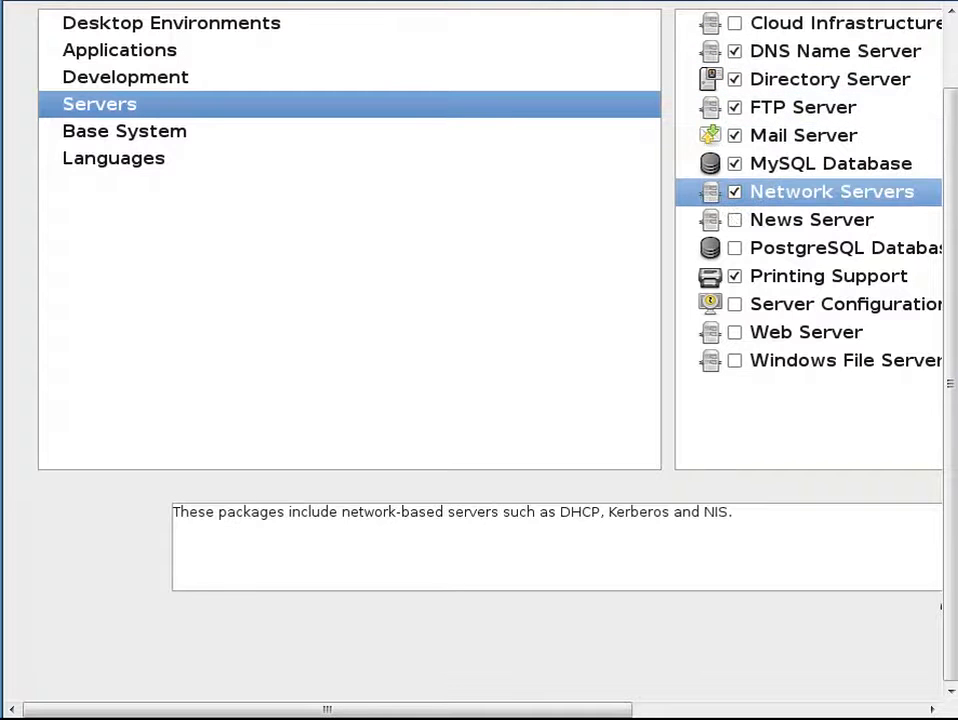
{"action": "left_click", "coordinate": [735, 220]}
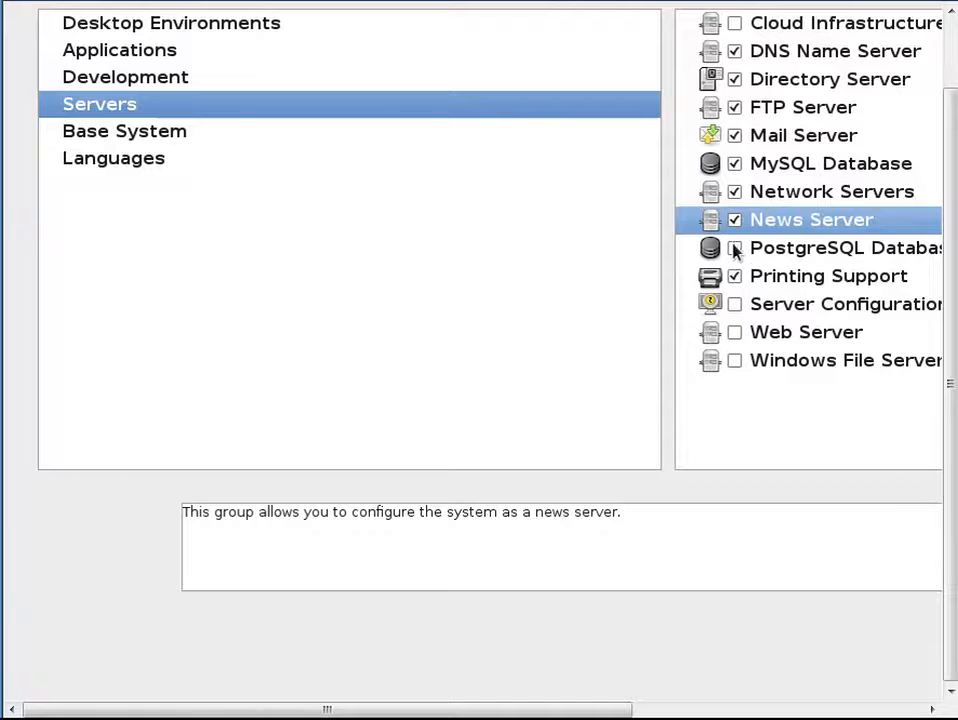
{"action": "left_click", "coordinate": [735, 305]}
{"action": "left_click", "coordinate": [735, 332]}
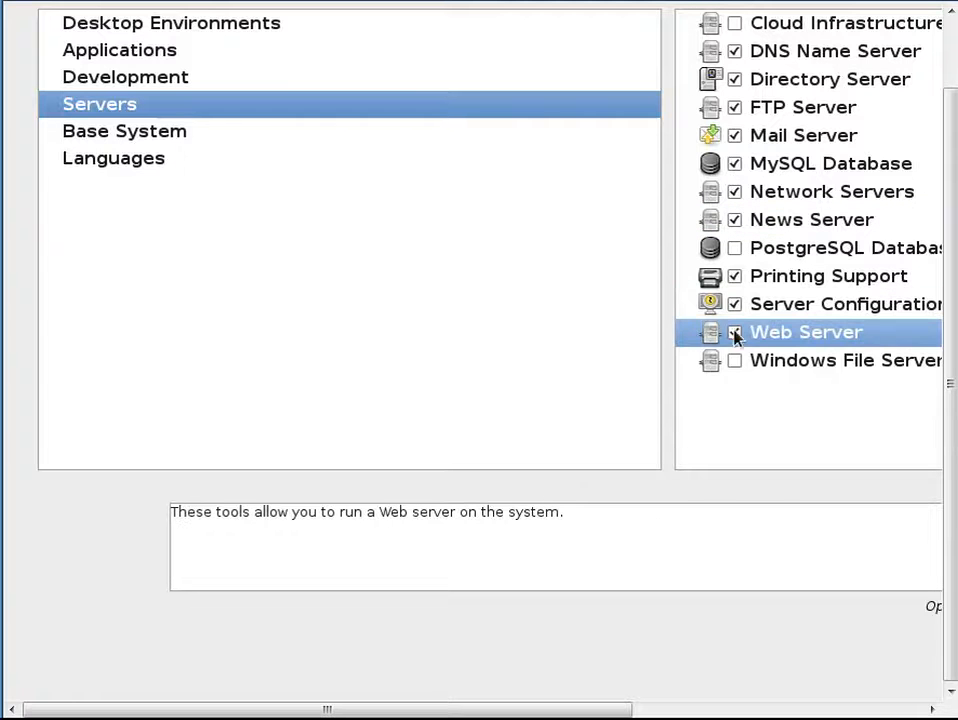
{"action": "left_click", "coordinate": [735, 361]}
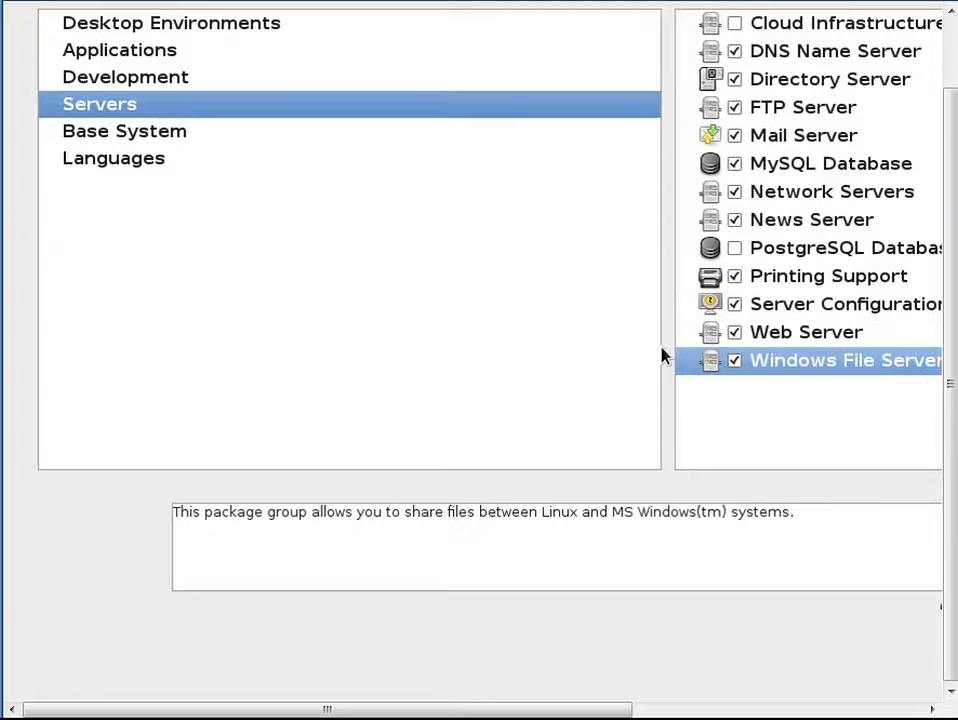
{"action": "left_click", "coordinate": [380, 135]}
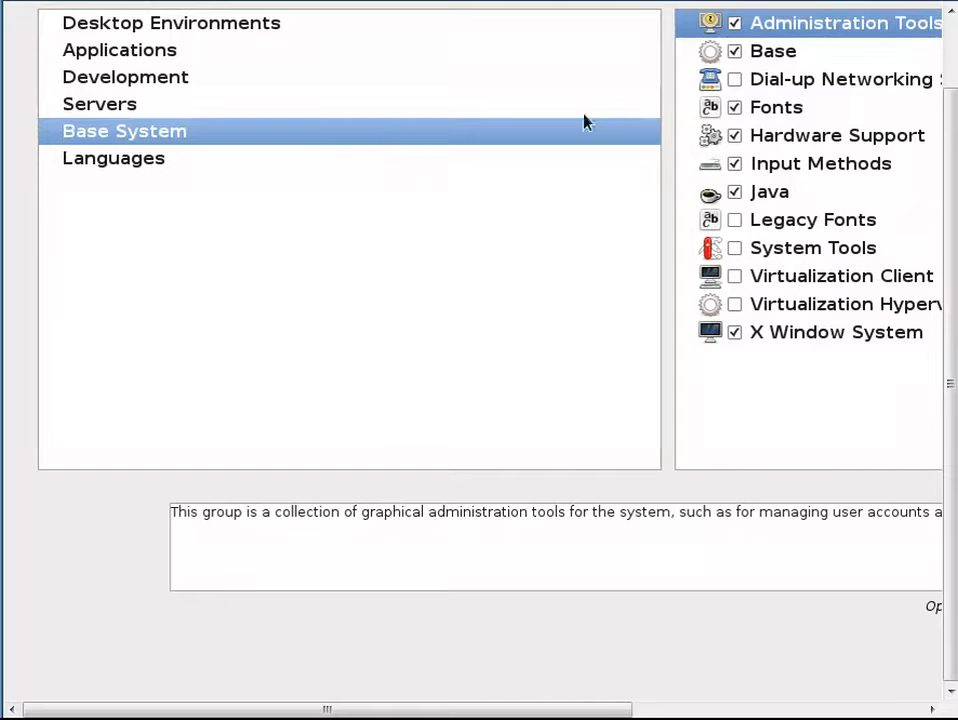
{"action": "left_click", "coordinate": [739, 252]}
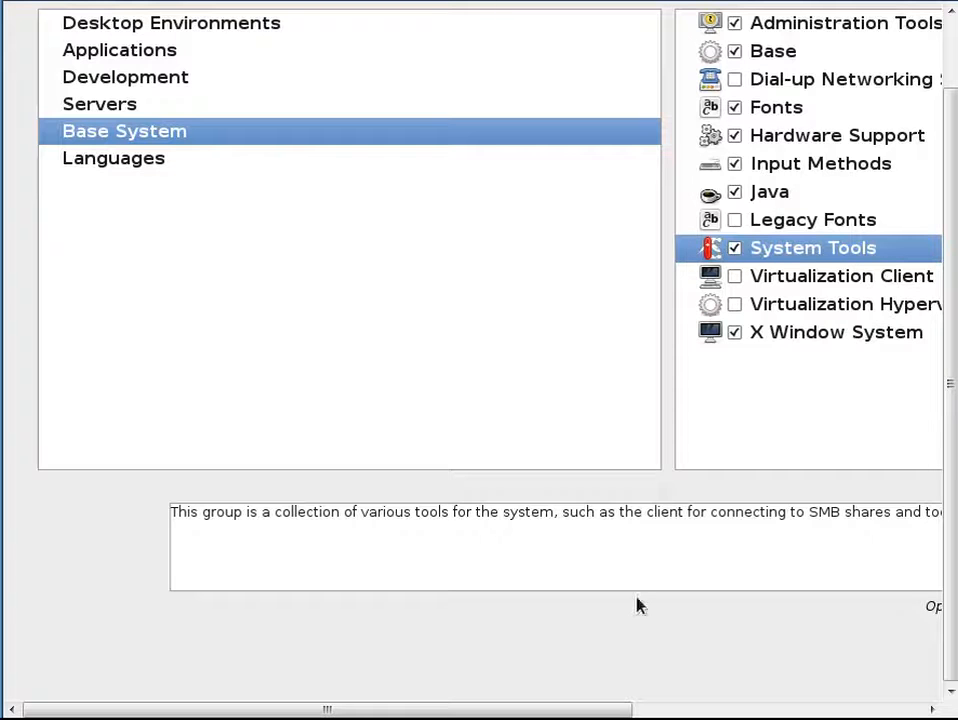
Open the System Tools optional packages and tick createrepo
{"action": "key", "text": "alt+o"}
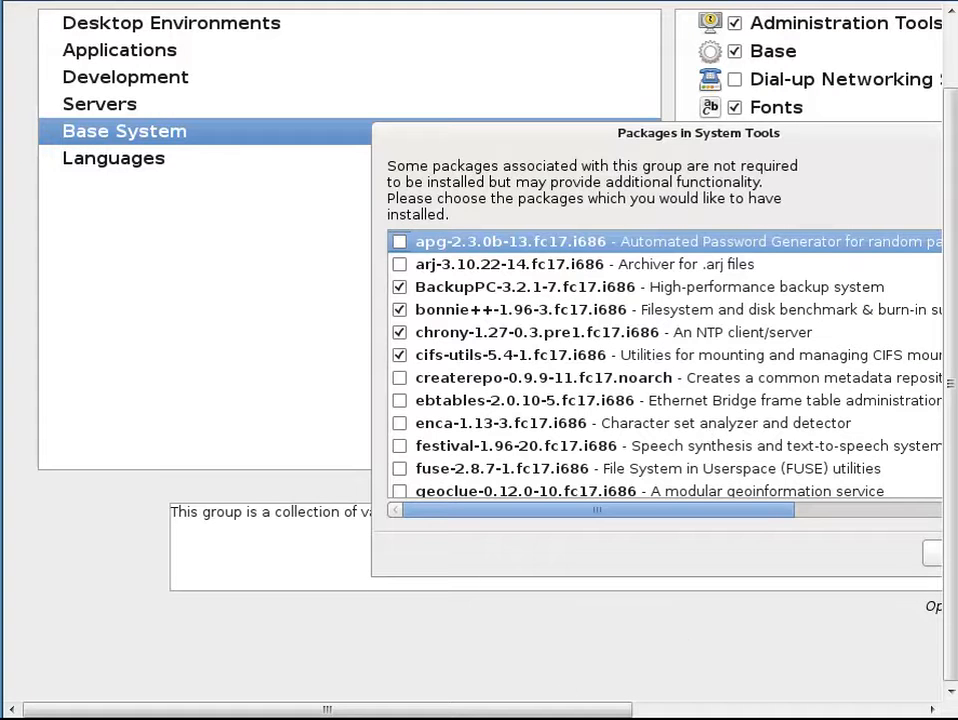
{"action": "left_click_drag", "start_coordinate": [590, 711], "coordinate": [806, 712]}
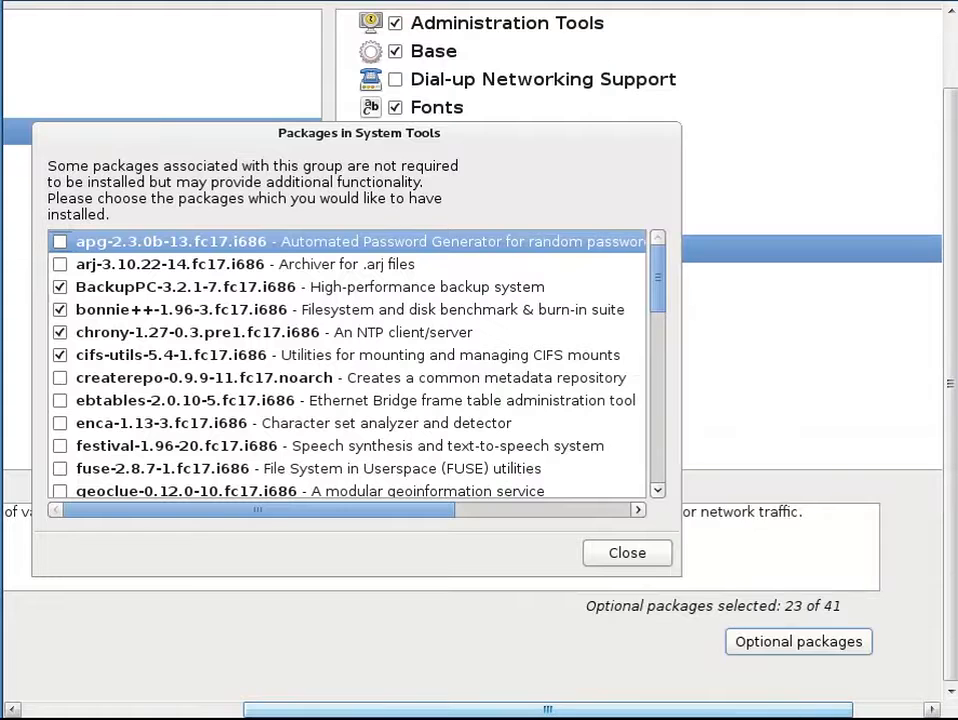
{"action": "left_click", "coordinate": [60, 378]}
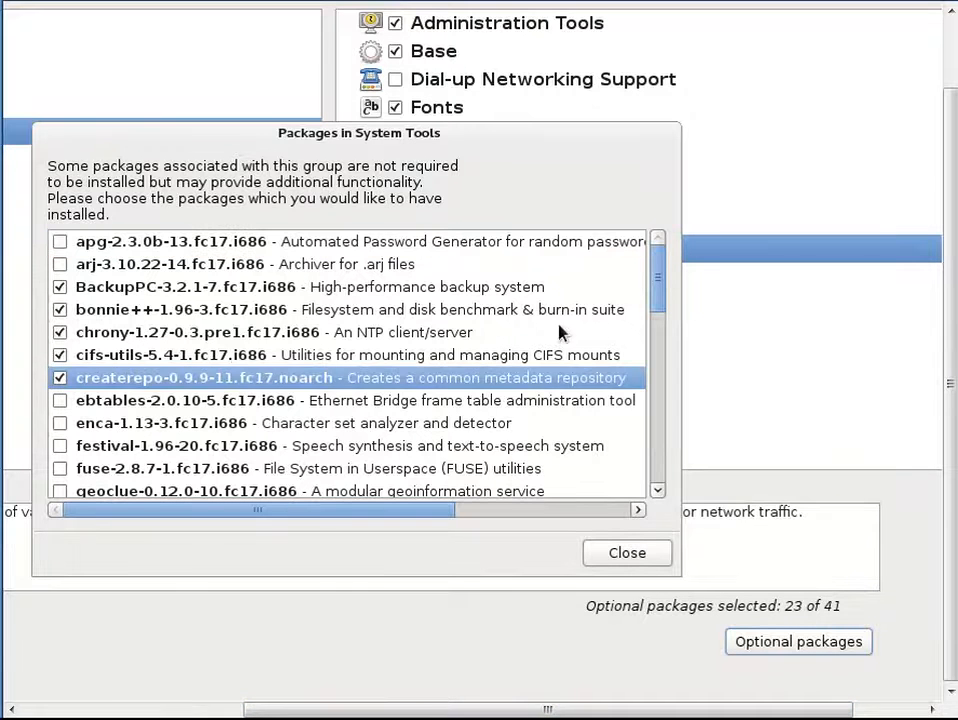
Also tick p7zip-plugins and close the list with 25 of 41 optional packages selected
{"action": "scroll", "coordinate": [656, 310], "scroll_direction": "down", "scroll_amount": 5}
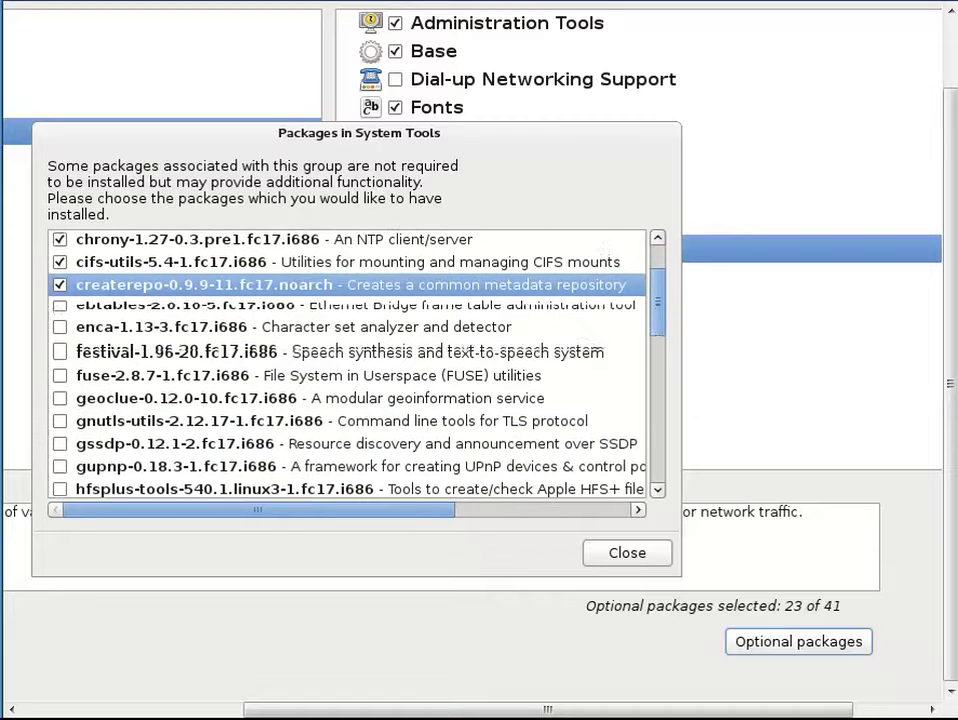
{"action": "scroll", "coordinate": [652, 350], "scroll_direction": "down", "scroll_amount": 5}
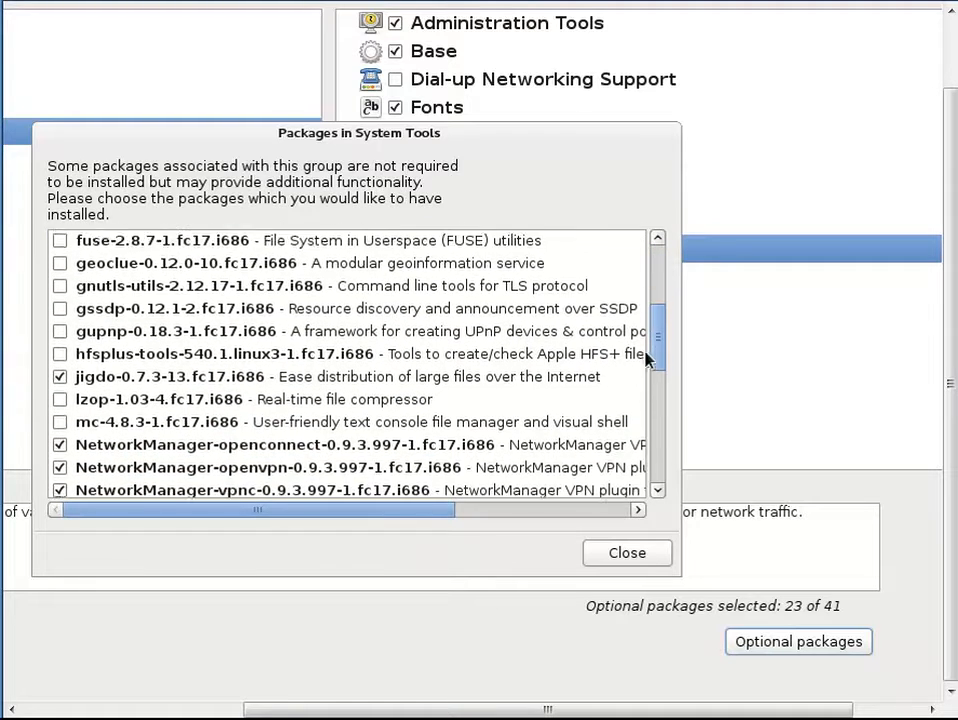
{"action": "scroll", "coordinate": [350, 365], "scroll_direction": "down", "scroll_amount": 2}
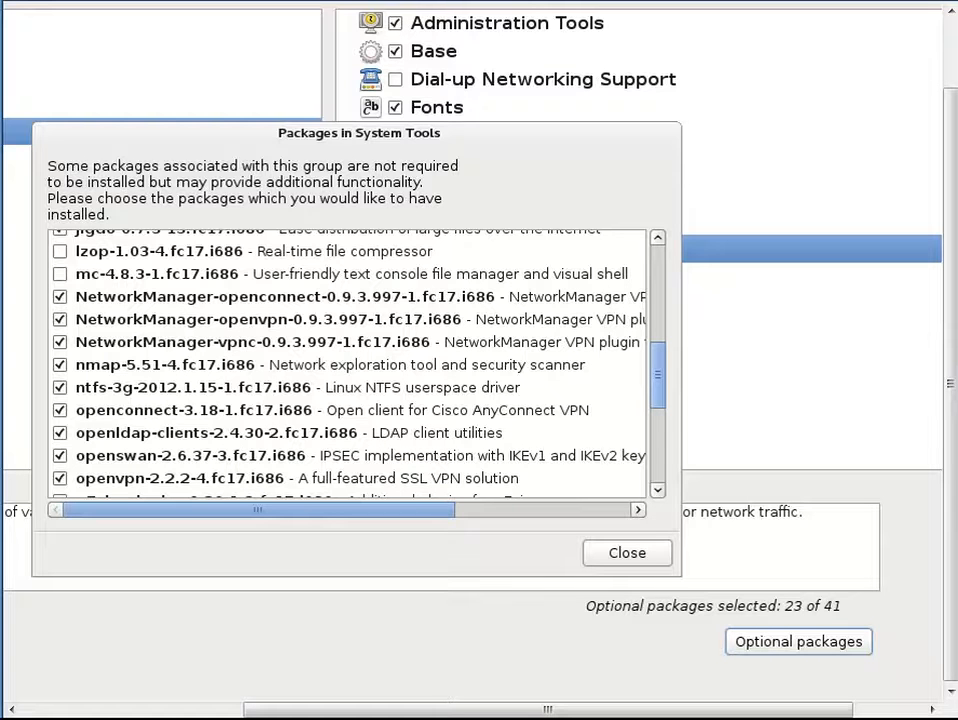
{"action": "scroll", "coordinate": [633, 434], "scroll_direction": "down", "scroll_amount": 5}
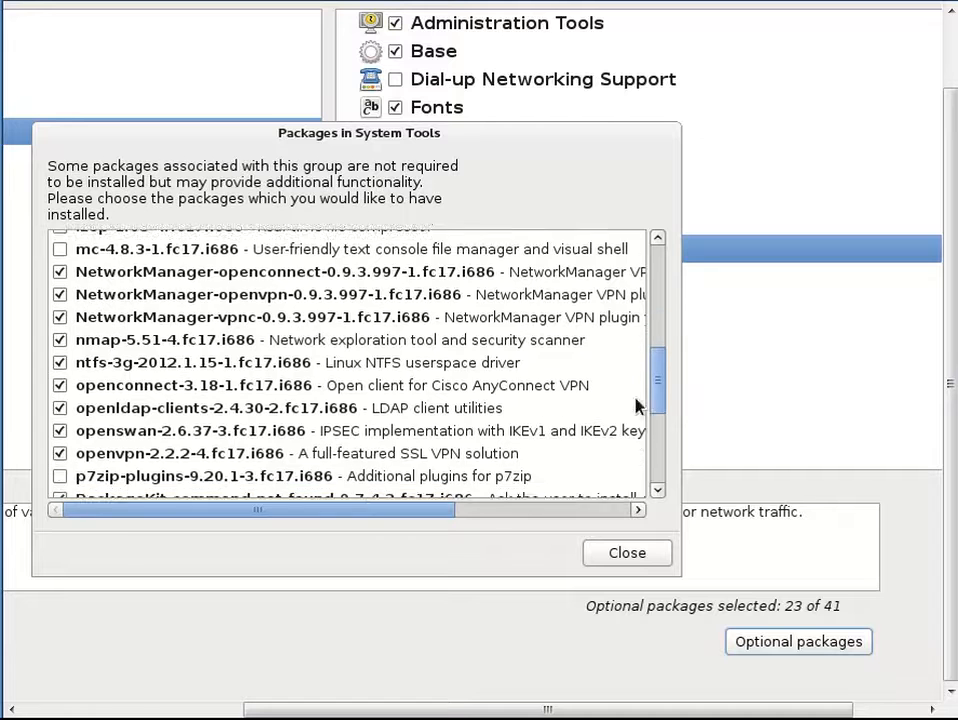
{"action": "scroll", "coordinate": [645, 455], "scroll_direction": "down", "scroll_amount": 2}
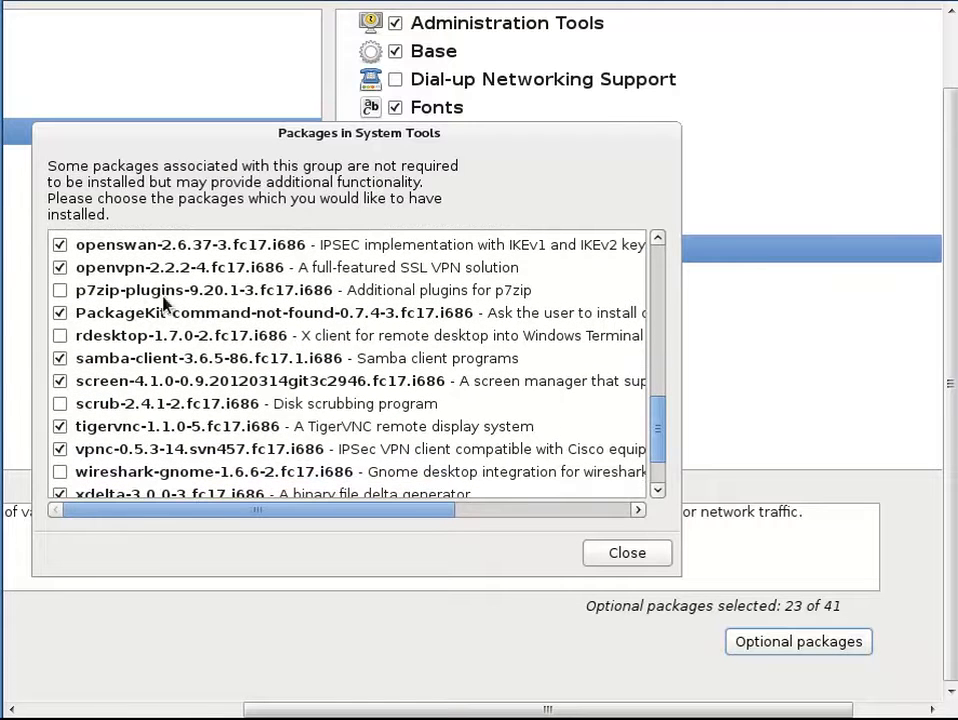
{"action": "left_click", "coordinate": [60, 290]}
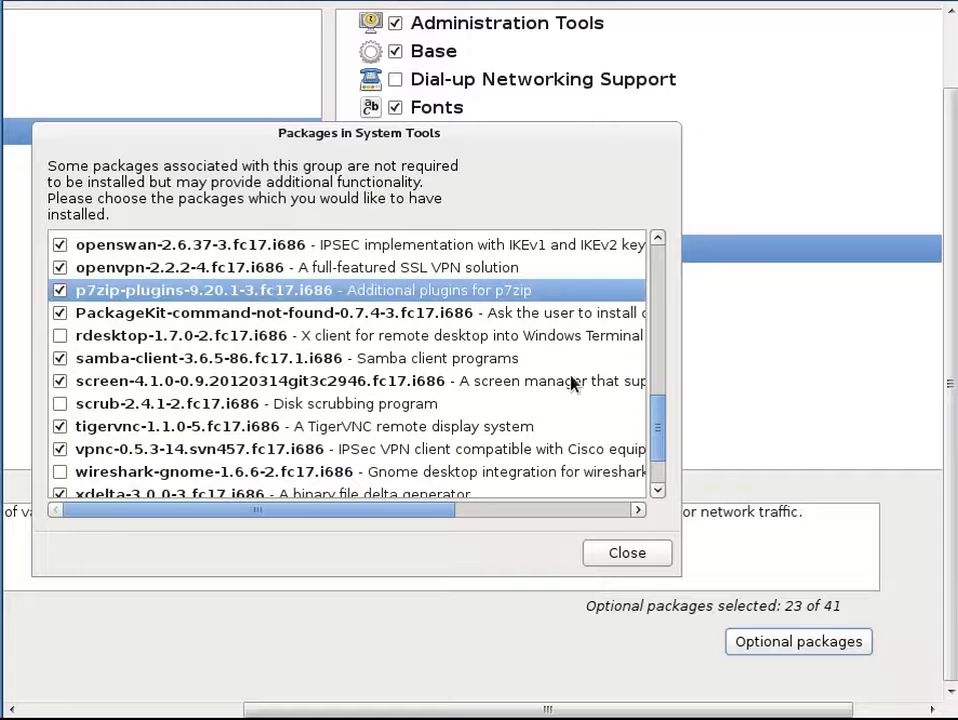
{"action": "scroll", "coordinate": [659, 423], "scroll_direction": "down", "scroll_amount": 2}
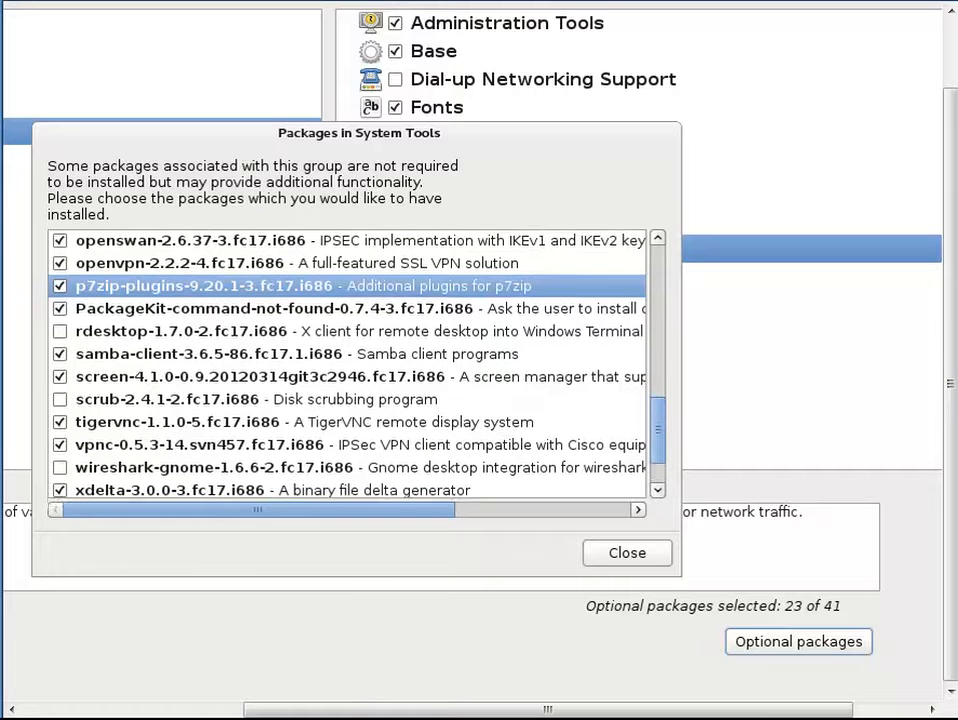
{"action": "scroll", "coordinate": [659, 445], "scroll_direction": "down", "scroll_amount": 1}
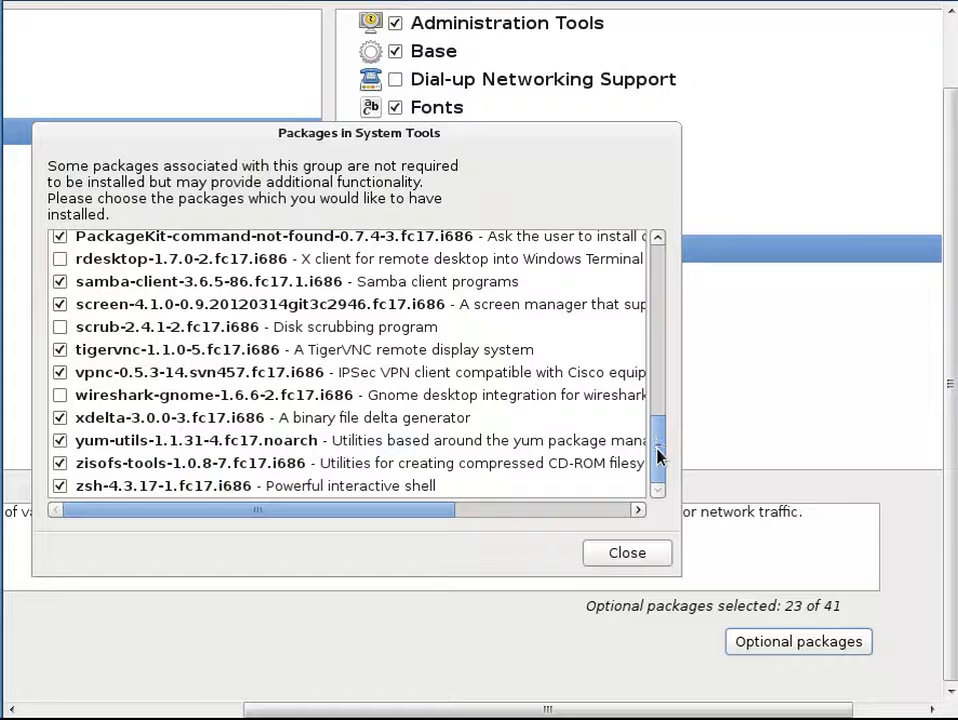
{"action": "left_click_drag", "start_coordinate": [659, 456], "coordinate": [652, 305]}
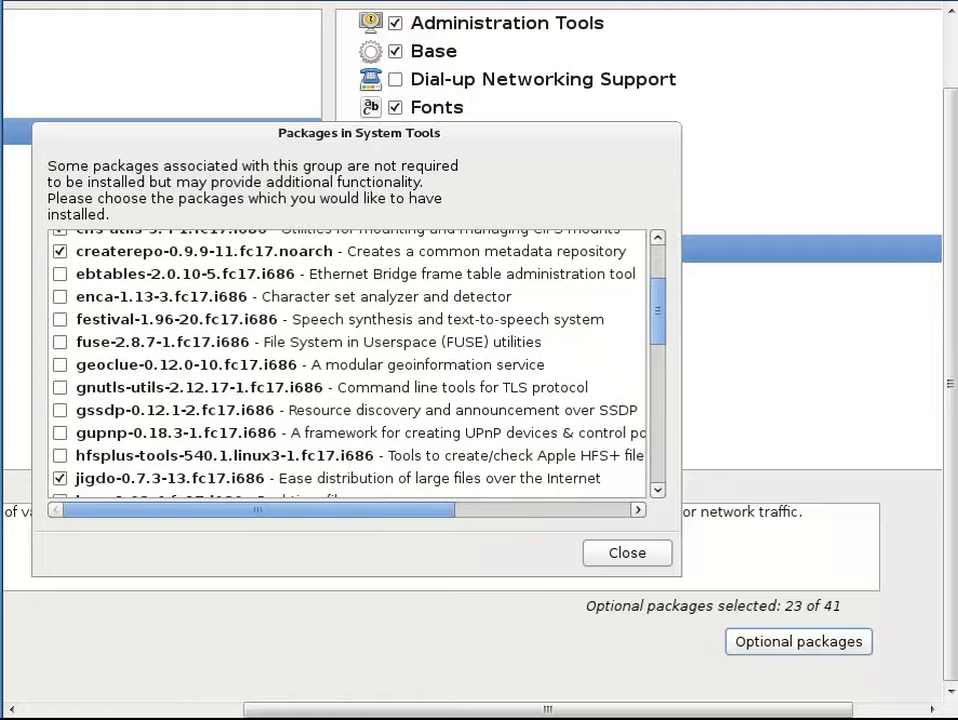
{"action": "left_click_drag", "start_coordinate": [657, 312], "coordinate": [645, 258]}
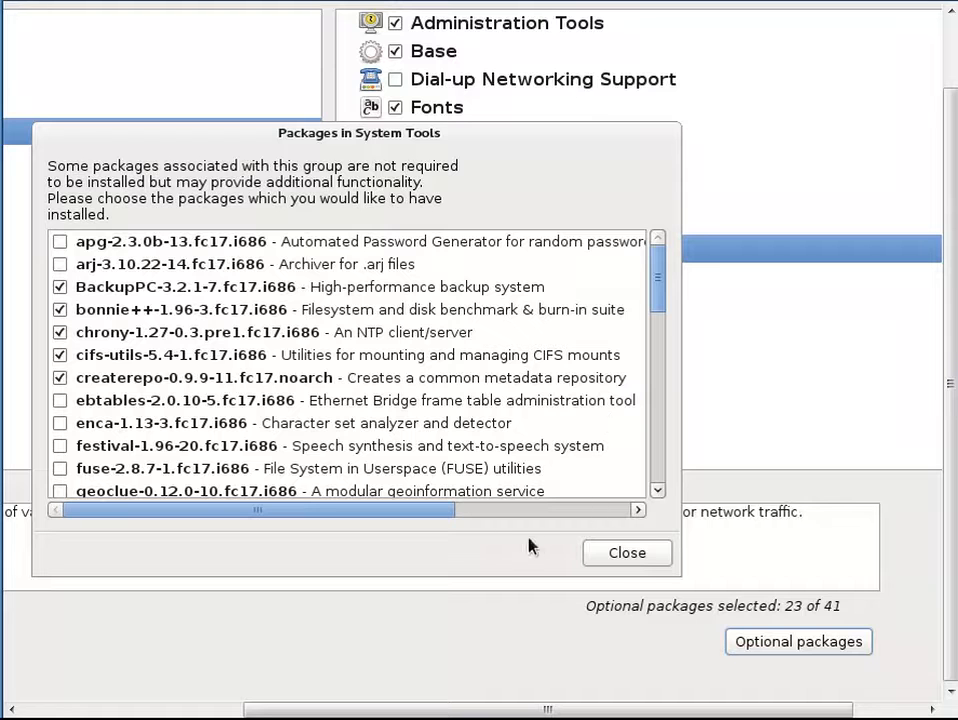
{"action": "left_click_drag", "start_coordinate": [440, 513], "coordinate": [628, 515]}
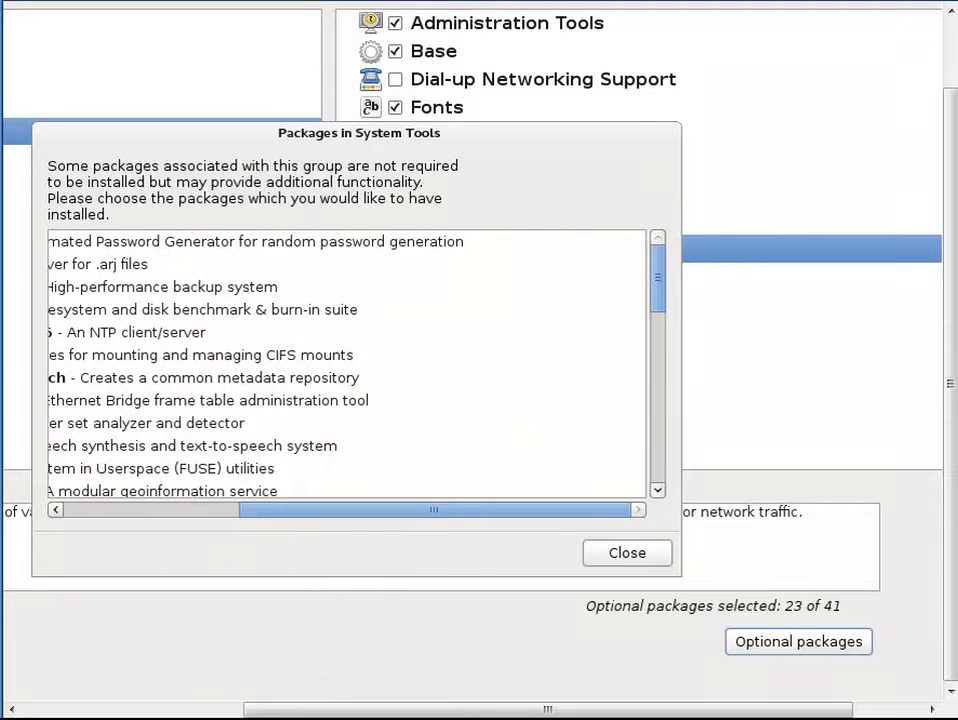
{"action": "left_click", "coordinate": [622, 560]}
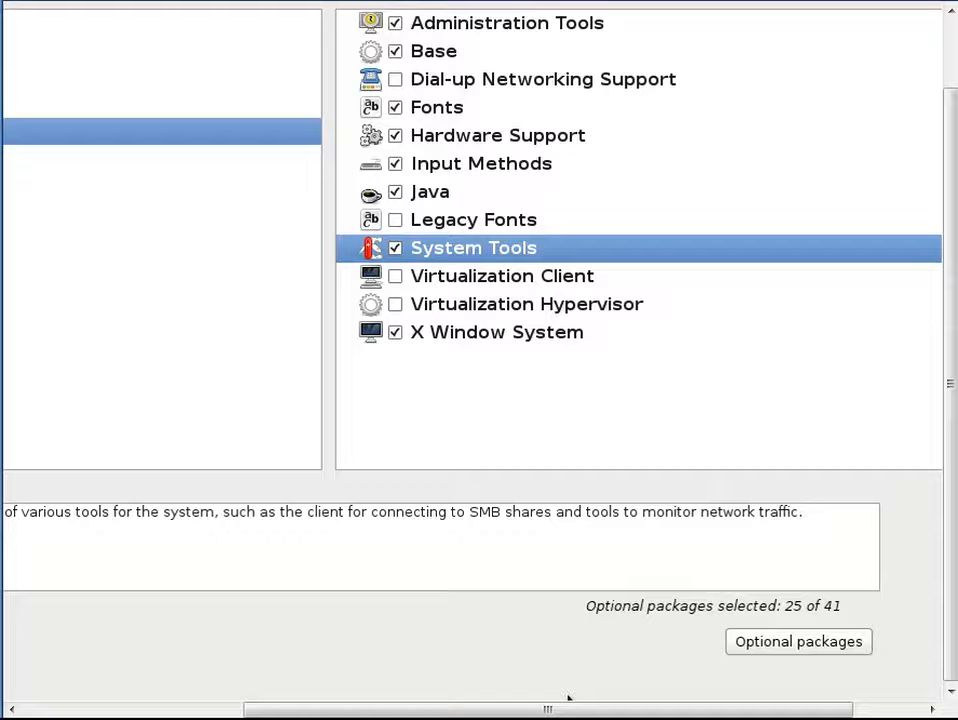
Accept the package selection to start the dependency check
{"action": "key", "text": "Return"}
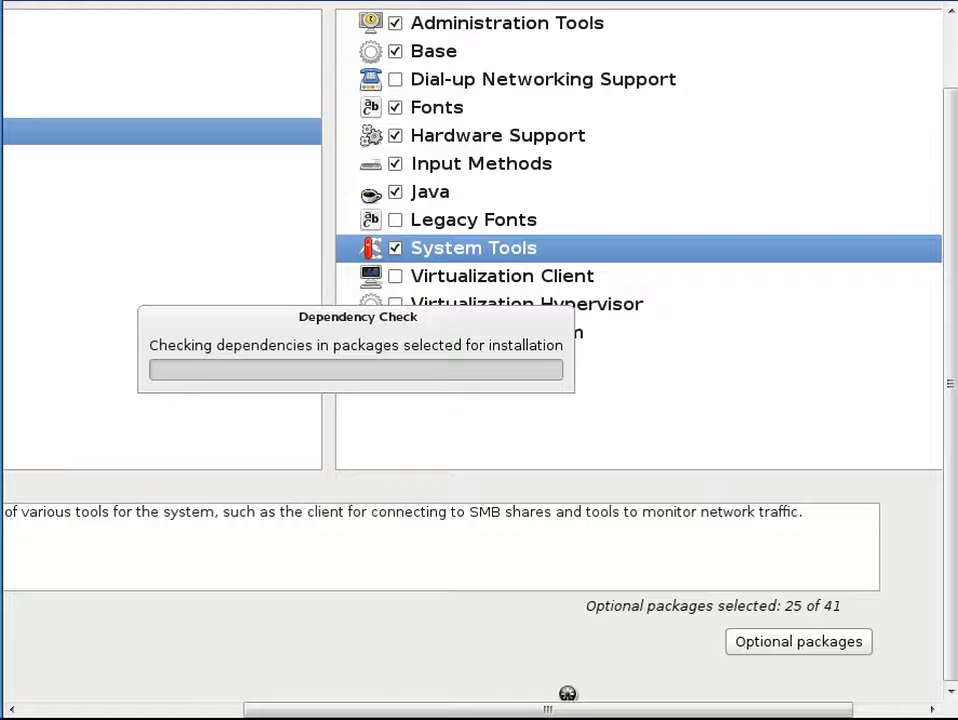
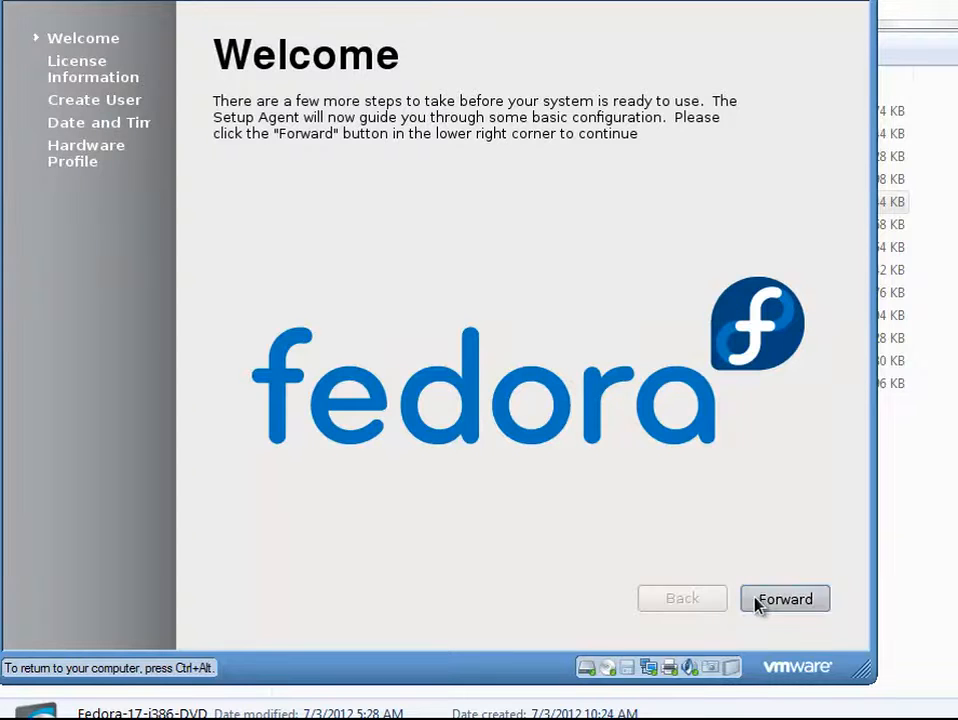
Pass the welcome and licence pages and enter the new user's full name
{"action": "left_click", "coordinate": [757, 604]}
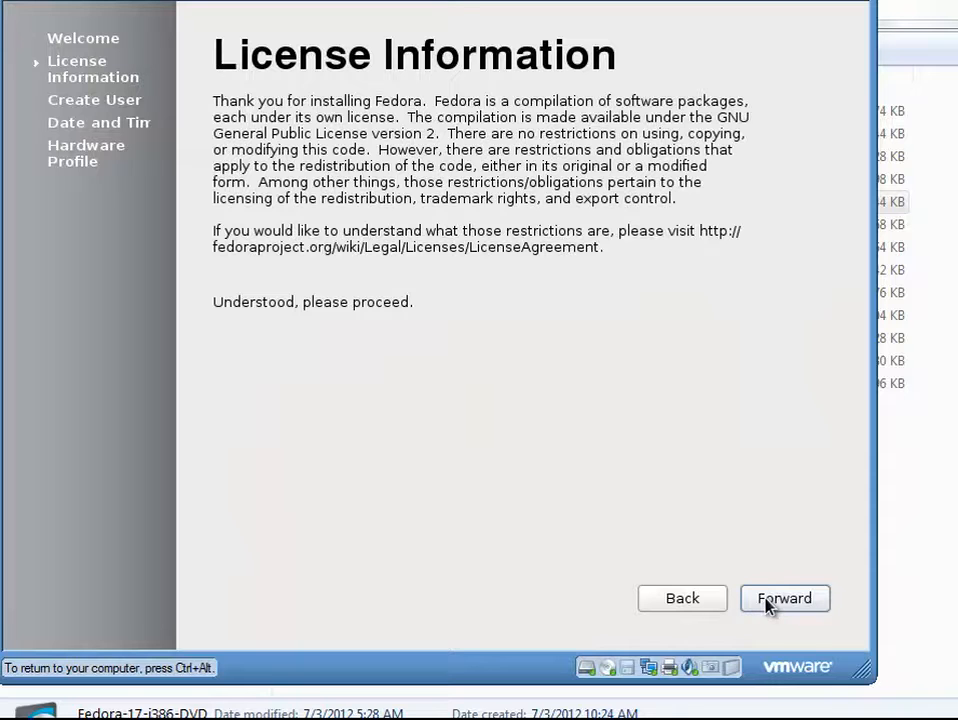
{"action": "left_click", "coordinate": [768, 604]}
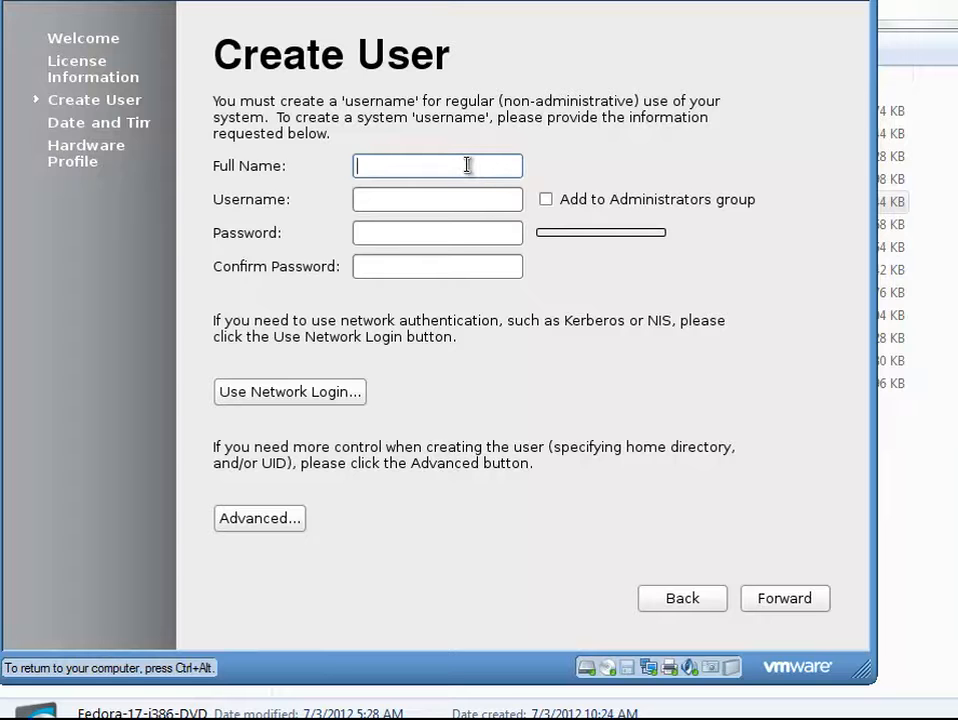
{"action": "type", "text": "student"}
Fill in the new user's username and password
{"action": "key", "text": "Tab"}
{"action": "key", "text": "Tab"}
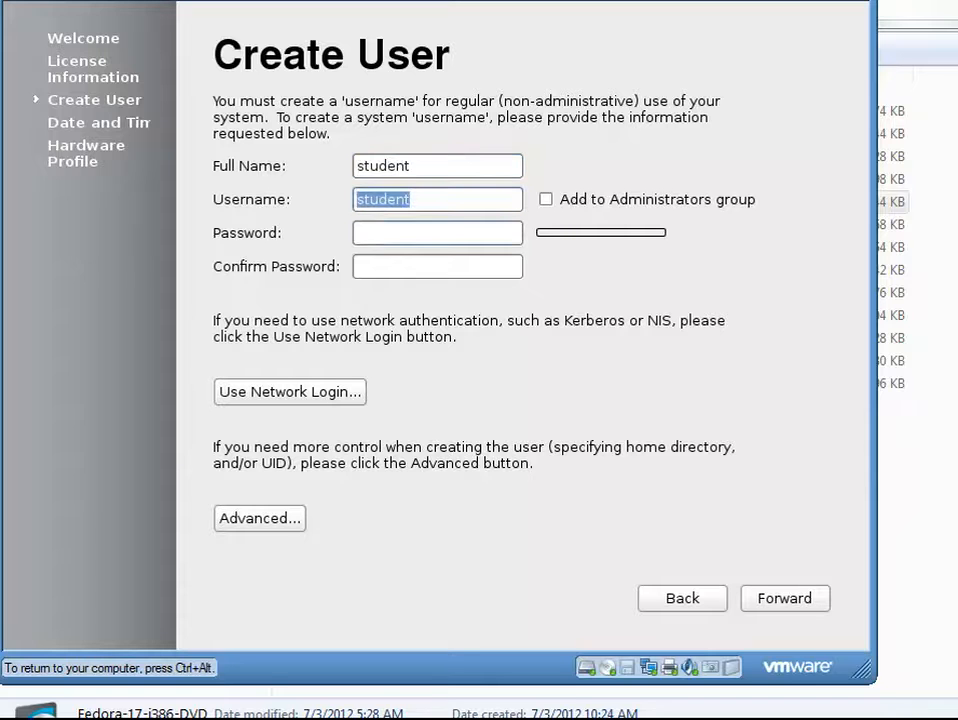
{"action": "type", "text": "student1"}
{"action": "key", "text": "Tab"}
{"action": "type", "text": "st"}
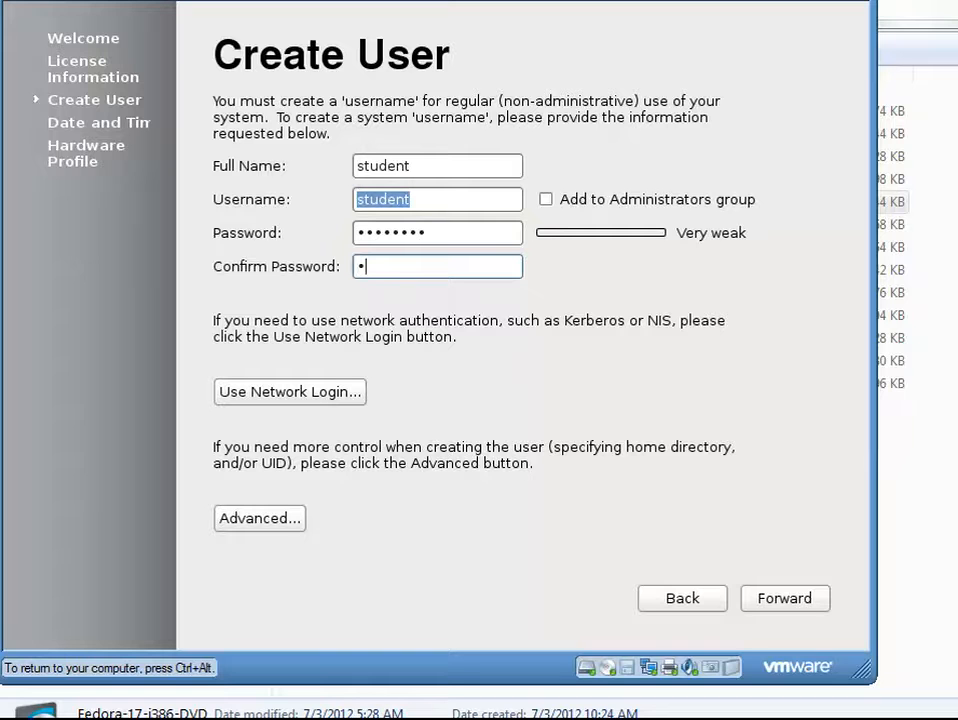
{"action": "type", "text": "udent1"}
Set the date to the 17th and leave network time synchronization off
{"action": "left_click", "coordinate": [768, 604]}
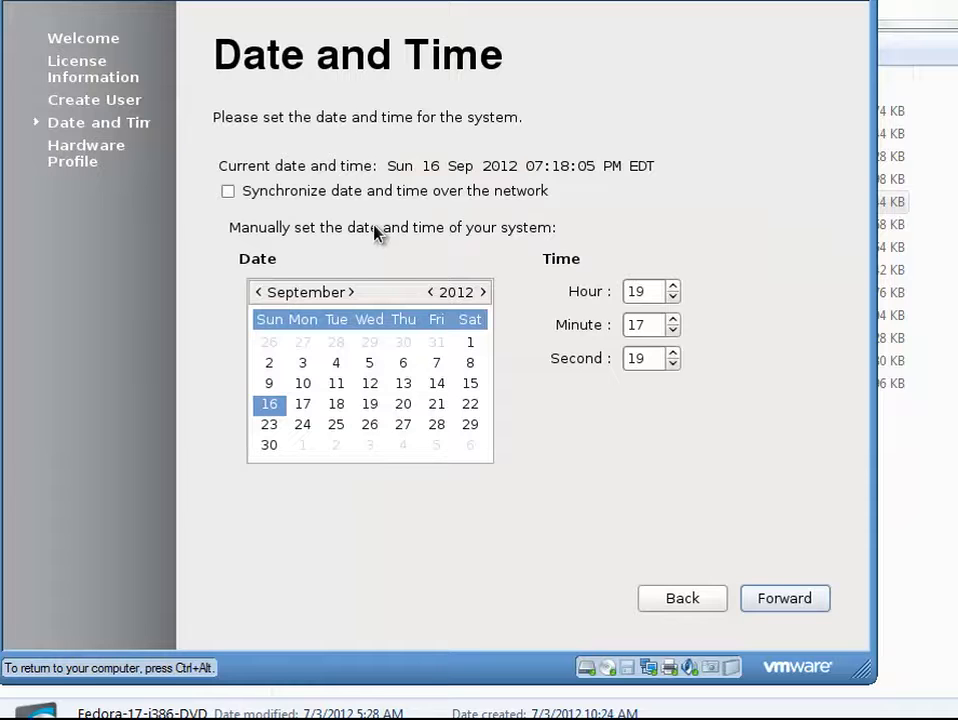
{"action": "left_click", "coordinate": [309, 403]}
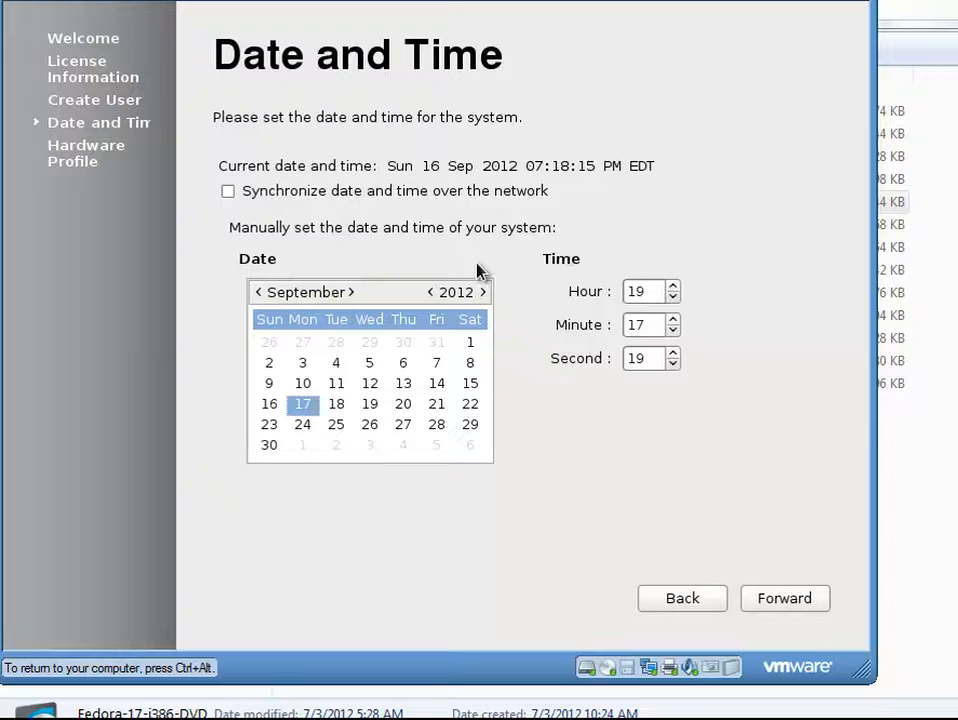
{"action": "left_click", "coordinate": [229, 192]}
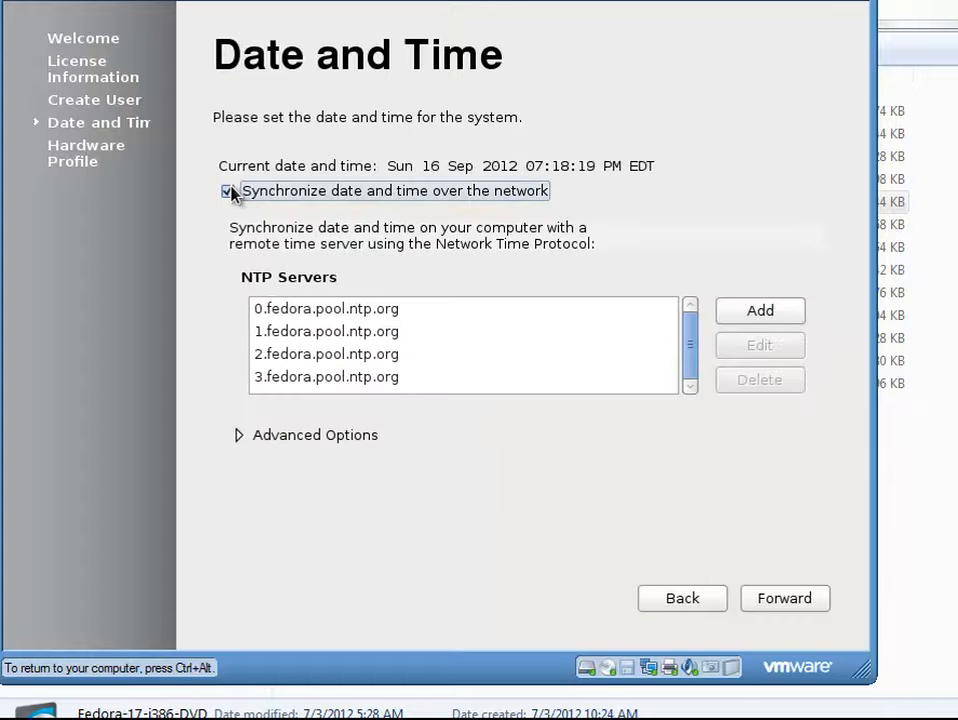
{"action": "left_click", "coordinate": [229, 191]}
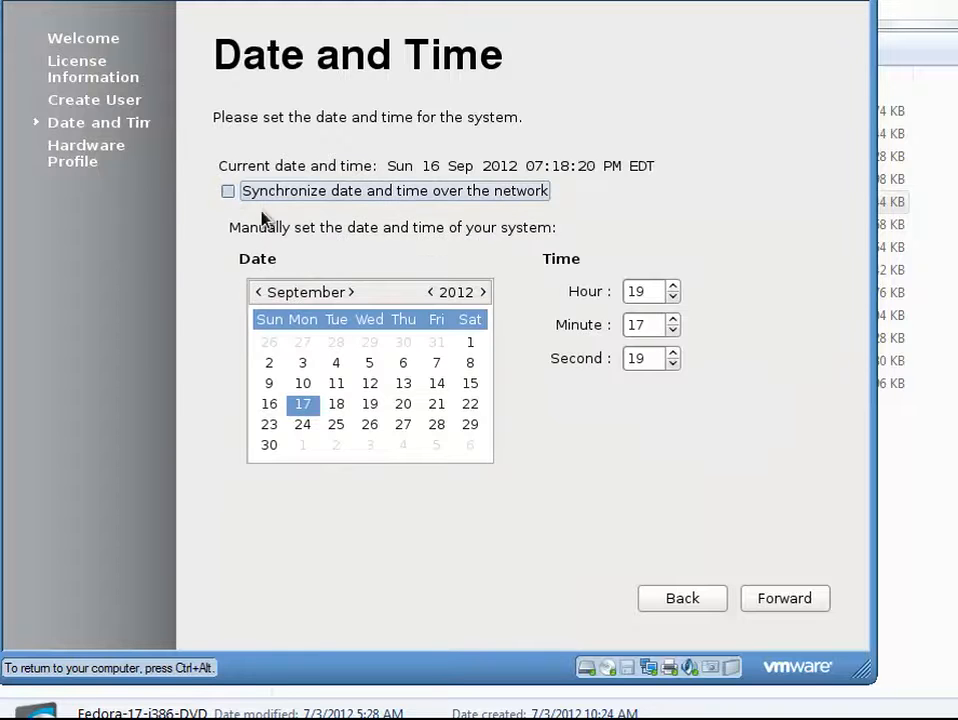
Set the clock to hour 2, minute 18 and continue
{"action": "double_click", "coordinate": [658, 291]}
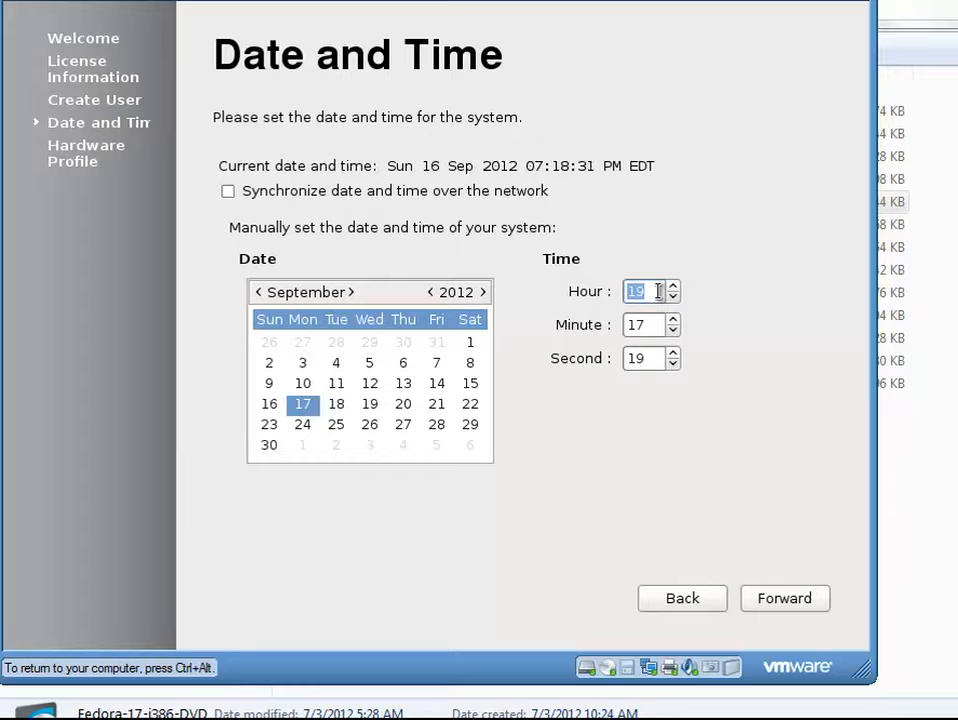
{"action": "left_click", "coordinate": [672, 297]}
{"action": "left_click", "coordinate": [672, 297]}
{"action": "left_click", "coordinate": [672, 297]}
{"action": "left_click", "coordinate": [673, 298]}
{"action": "left_click", "coordinate": [674, 298]}
{"action": "left_click", "coordinate": [674, 298]}
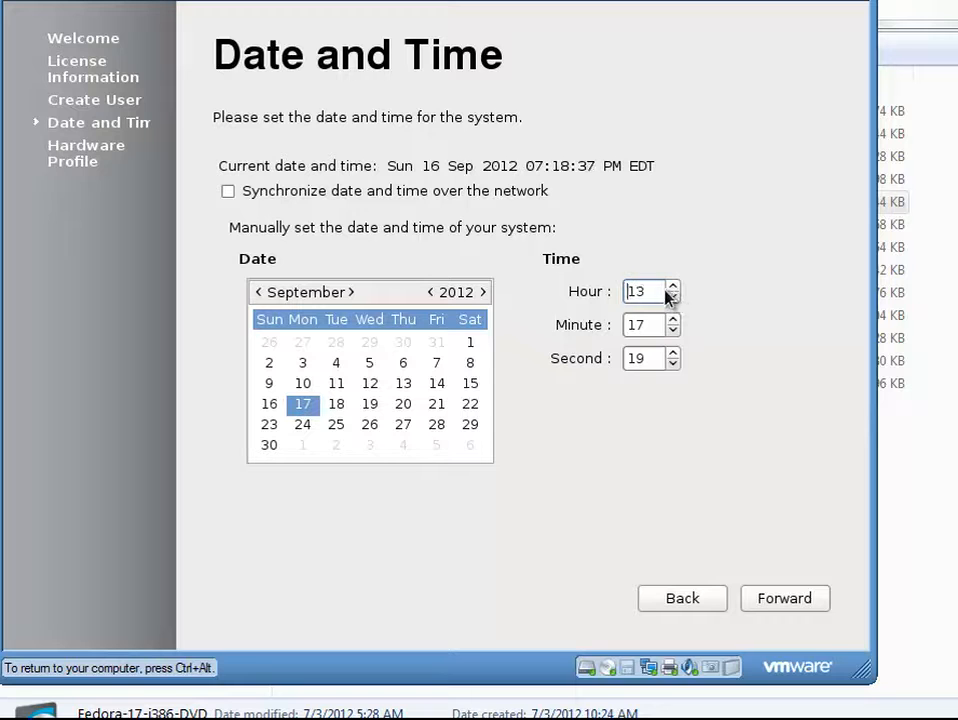
{"action": "left_click_drag", "start_coordinate": [657, 296], "coordinate": [621, 298]}
{"action": "type", "text": "2"}
{"action": "left_click", "coordinate": [647, 325]}
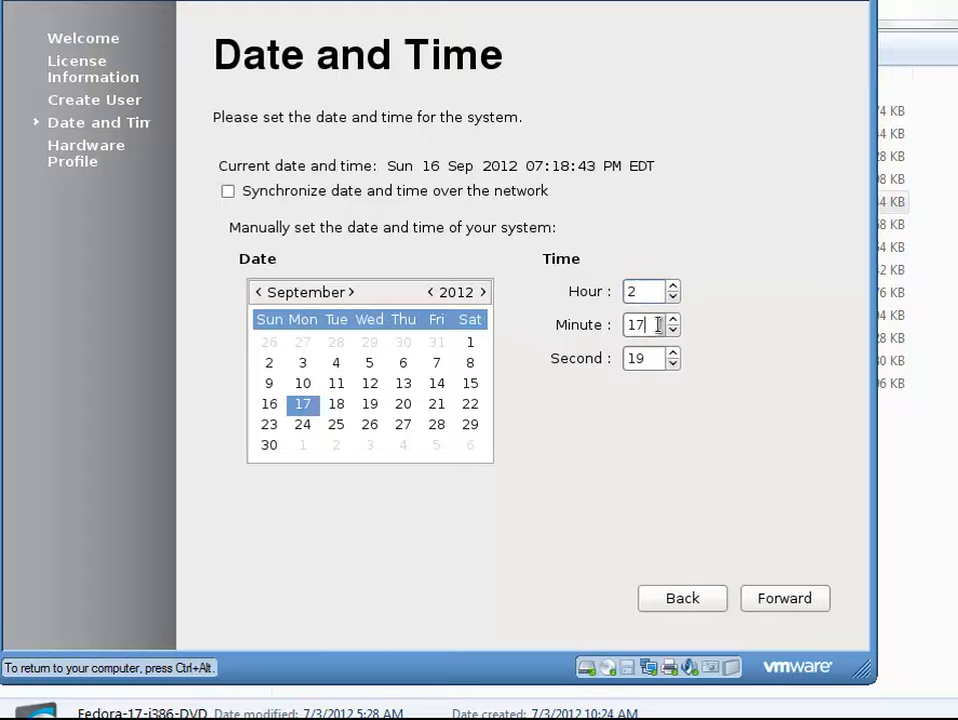
{"action": "left_click", "coordinate": [672, 319]}
{"action": "left_click", "coordinate": [753, 603]}
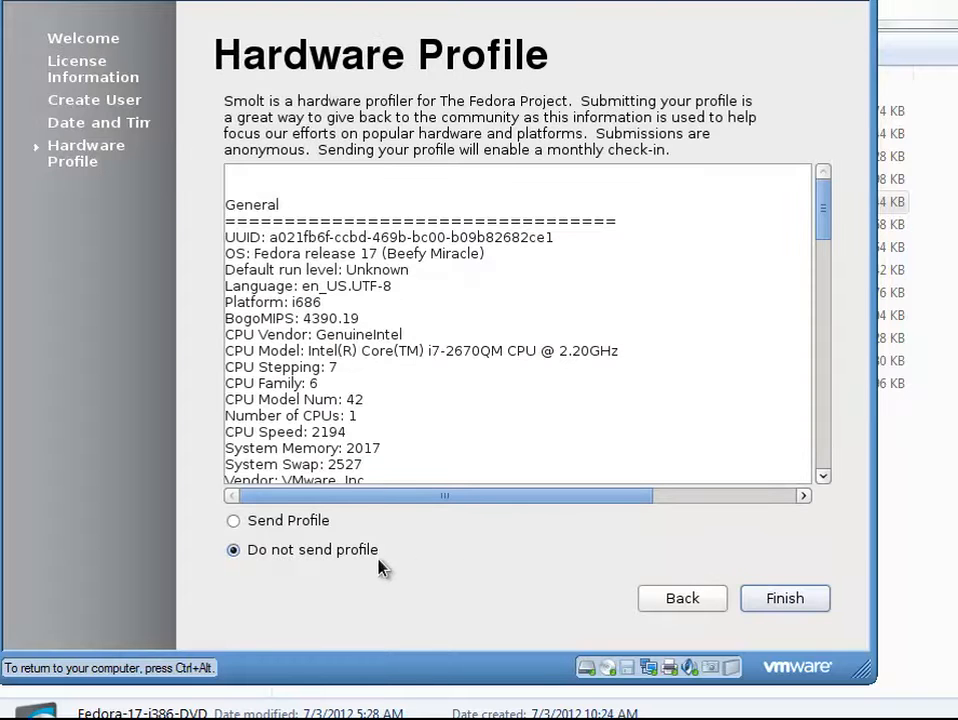
Choose Send Profile for the Smolt hardware profile and finish first-boot setup
{"action": "scroll", "coordinate": [609, 449], "scroll_direction": "down", "scroll_amount": 10}
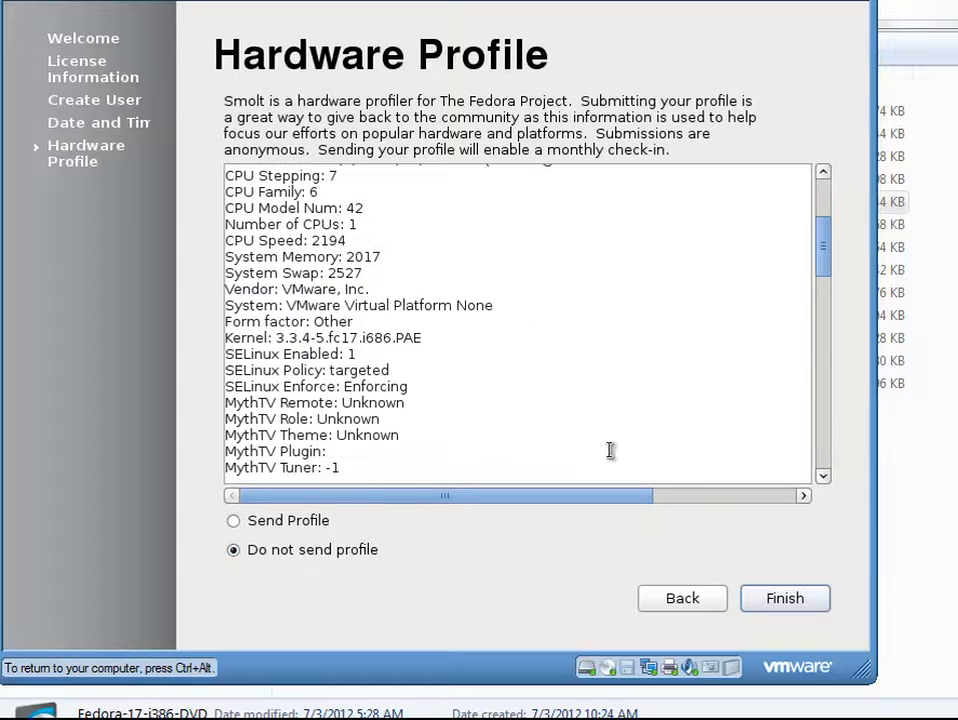
{"action": "scroll", "coordinate": [609, 449], "scroll_direction": "up", "scroll_amount": 6}
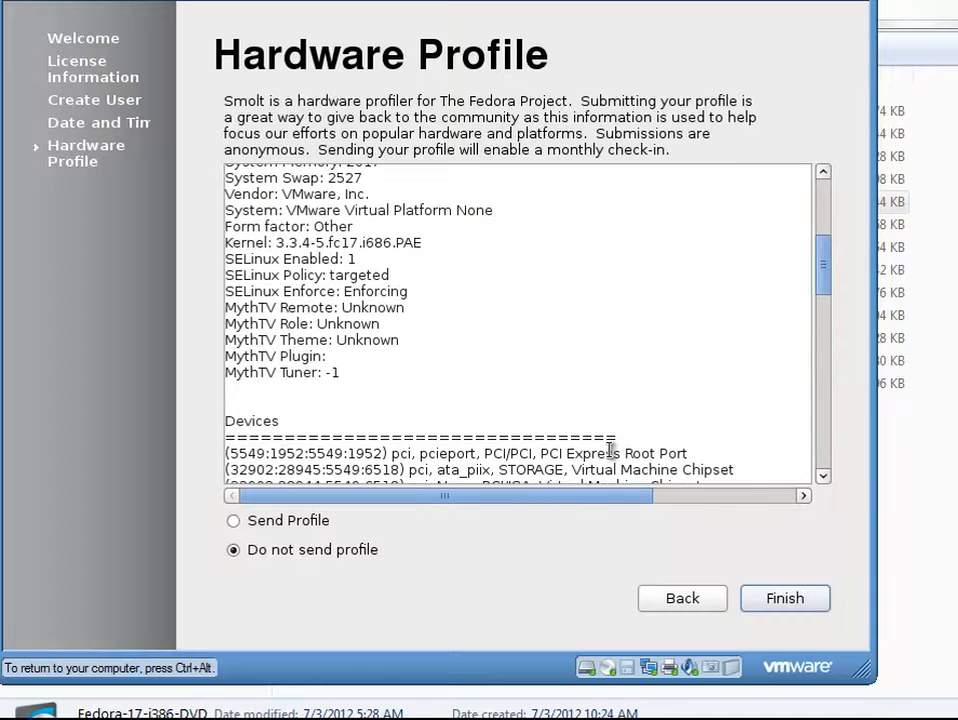
{"action": "scroll", "coordinate": [609, 449], "scroll_direction": "up", "scroll_amount": 6}
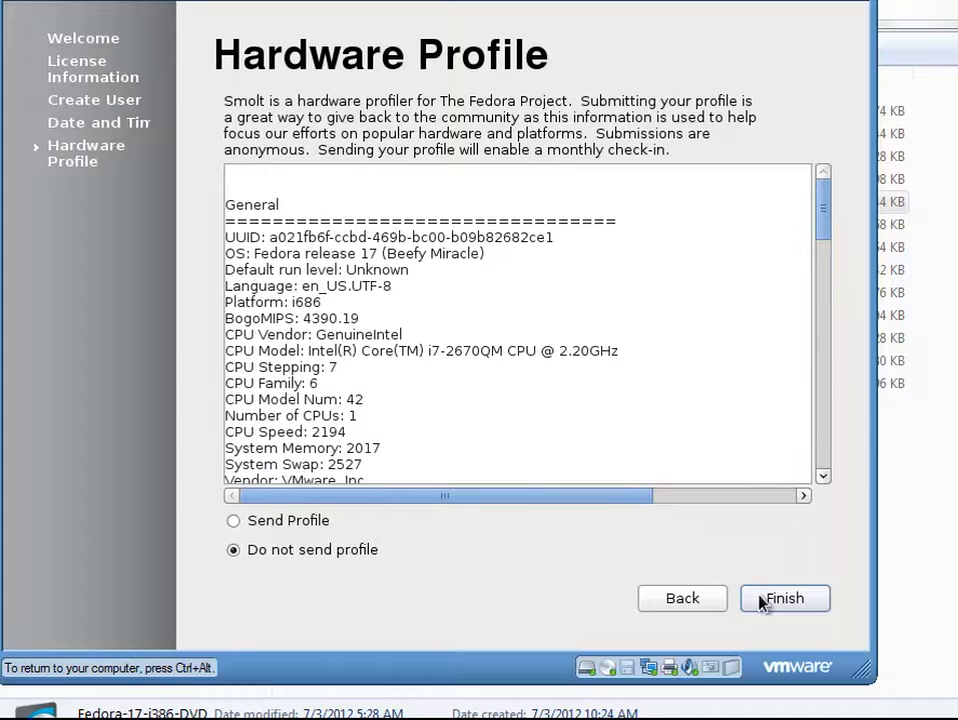
{"action": "left_click", "coordinate": [312, 524]}
{"action": "left_click", "coordinate": [776, 606]}
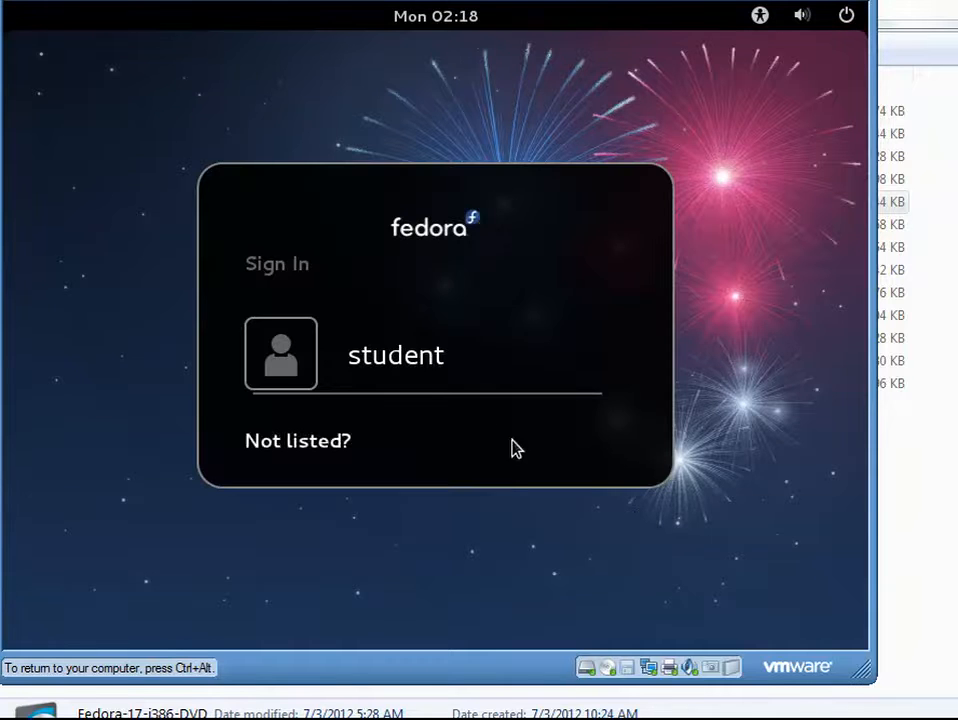
Sign in as the new user account with its password
{"action": "left_click", "coordinate": [414, 366]}
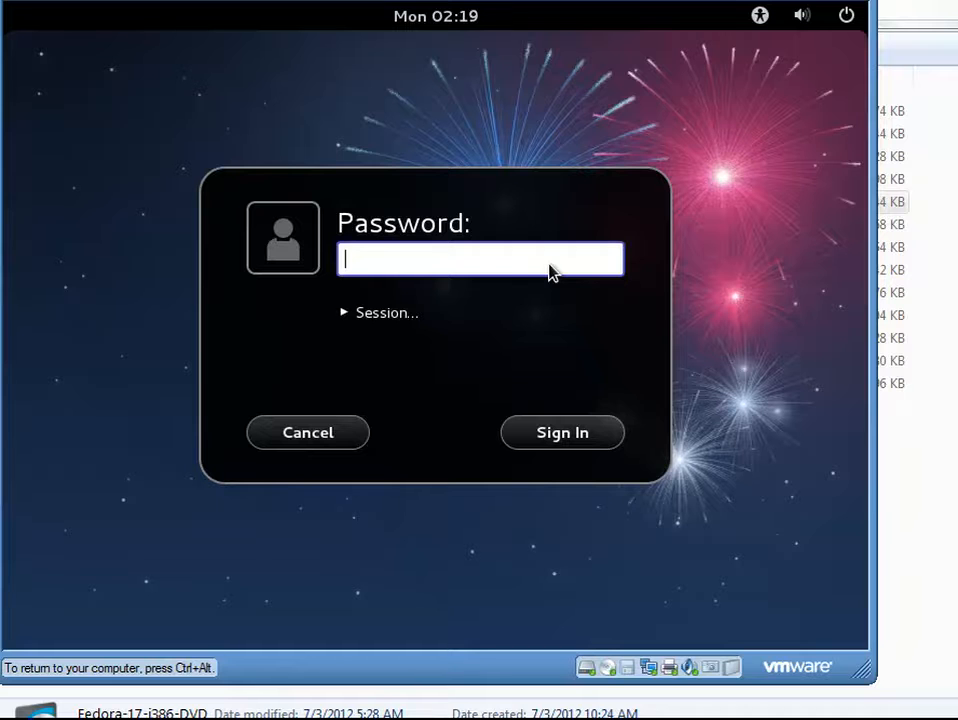
{"action": "type", "text": "student•"}
{"action": "key", "text": "Return"}
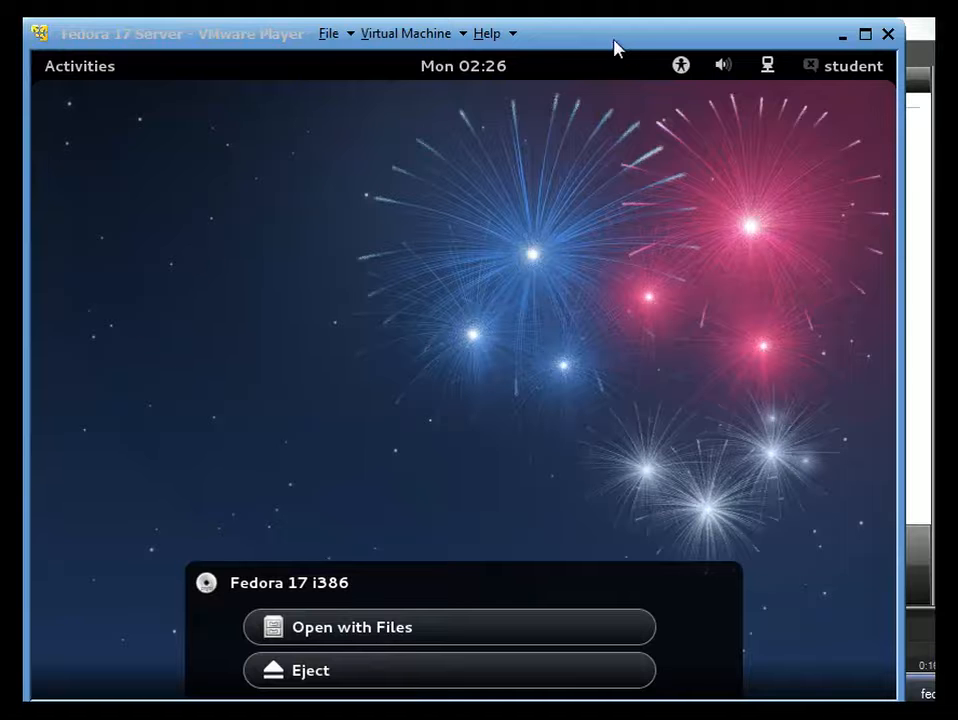
Search Activities for 'terminal' and launch Terminal
{"action": "left_click", "coordinate": [640, 285]}
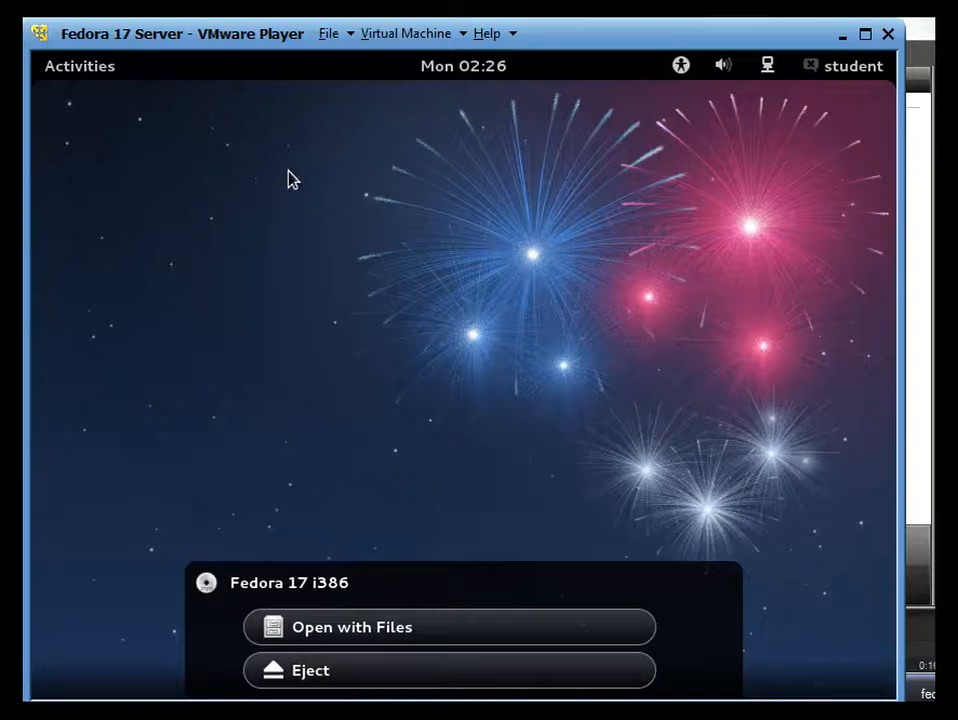
{"action": "left_click", "coordinate": [114, 68]}
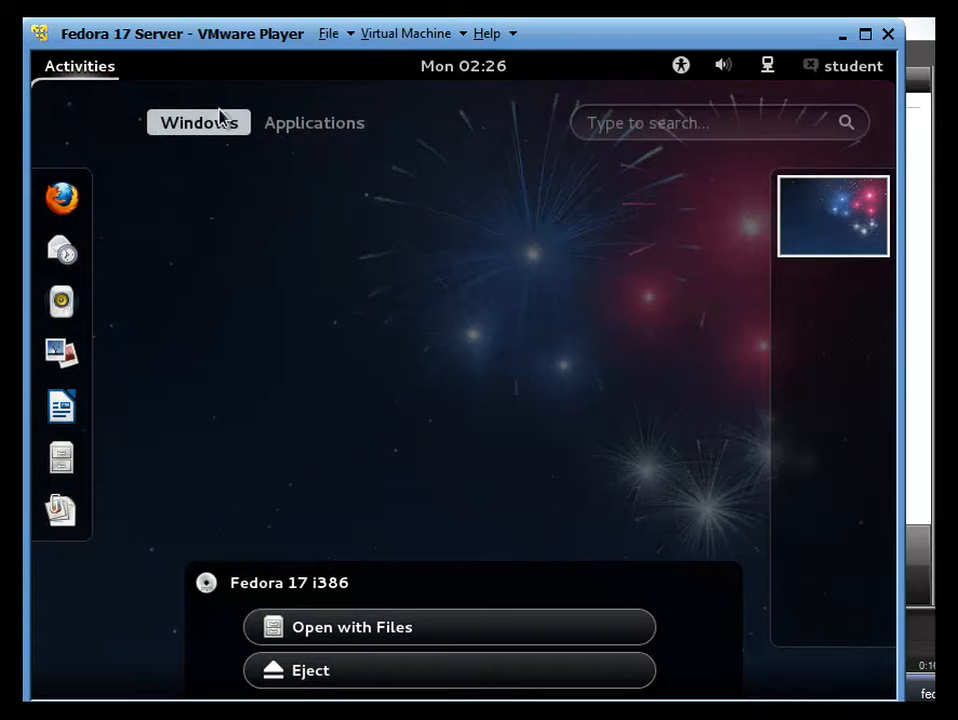
{"action": "left_click", "coordinate": [618, 126]}
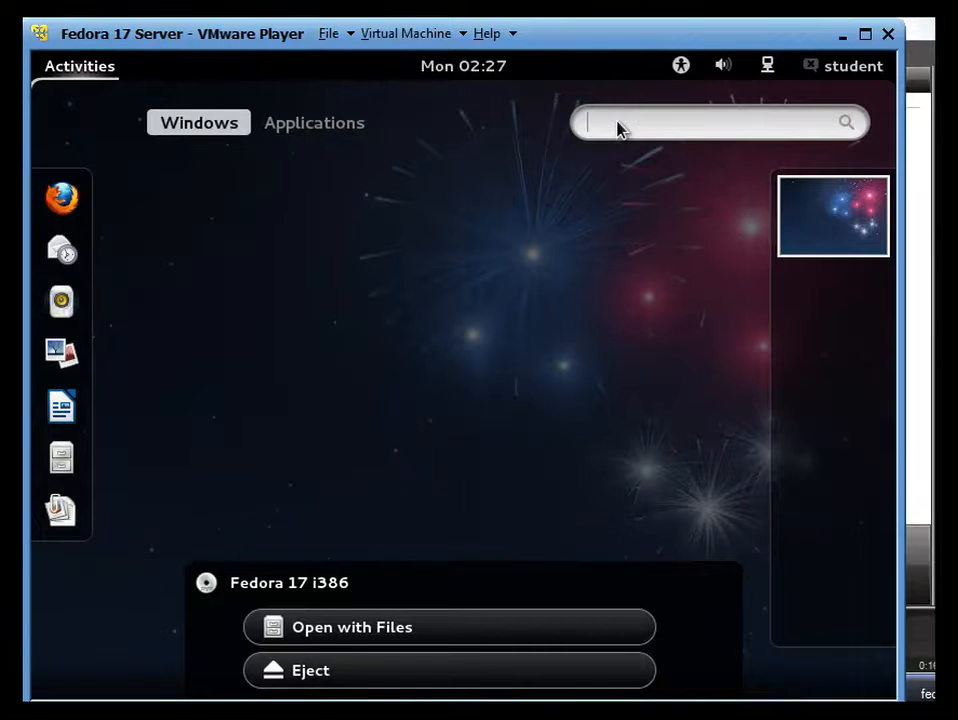
{"action": "type", "text": "te"}
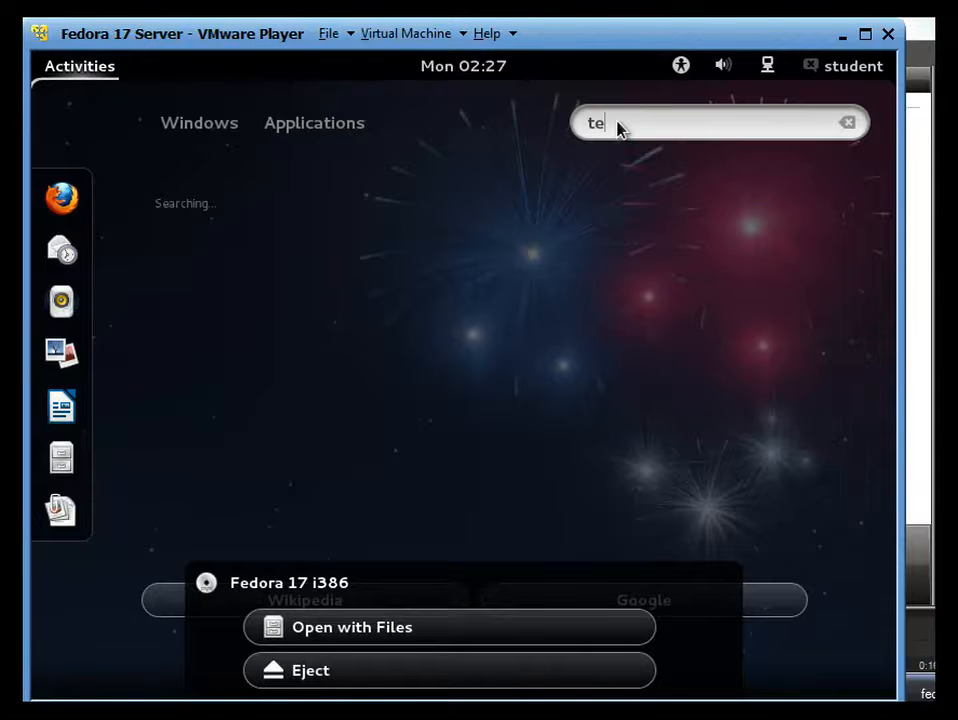
{"action": "type", "text": "rminal"}
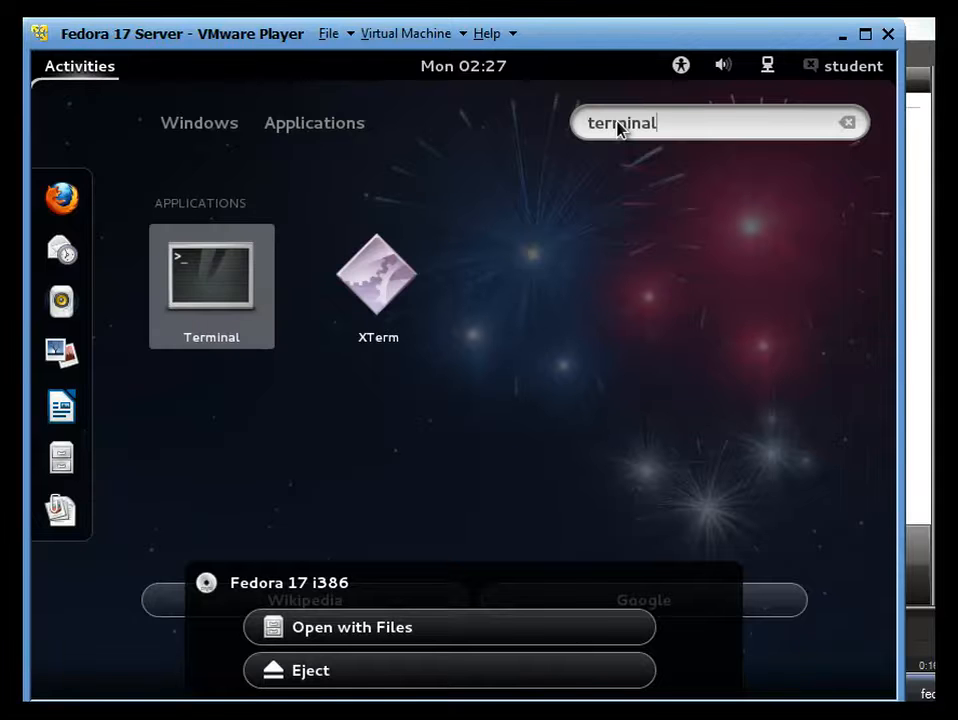
{"action": "left_click", "coordinate": [226, 290]}
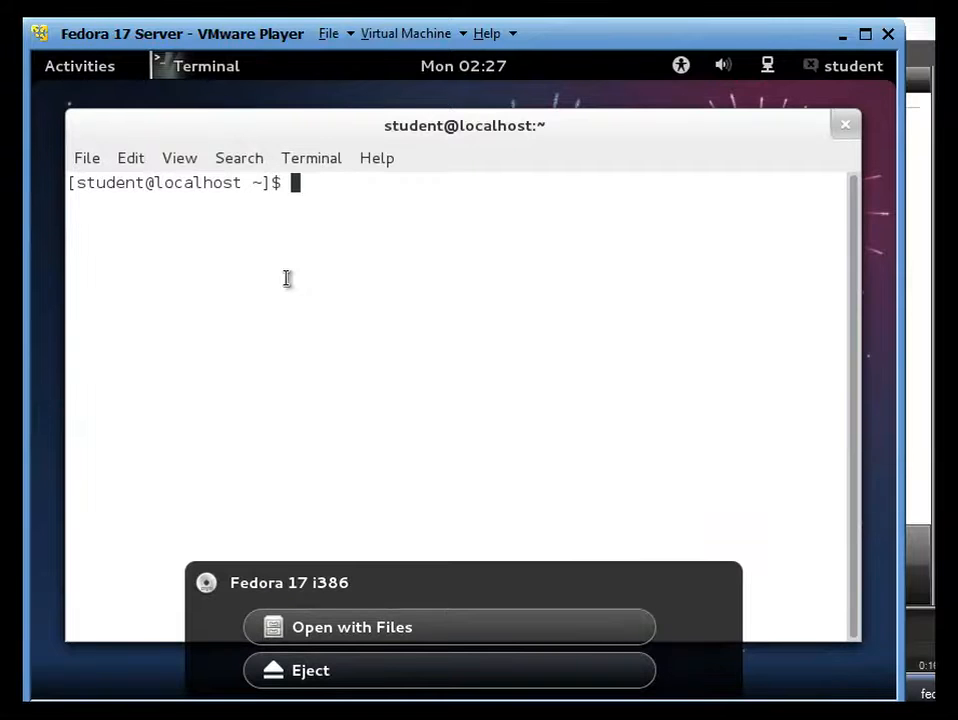
Enlarge the terminal text and become root with su --
{"action": "type", "text": "="}
{"action": "key", "text": "ctrl+plus"}
{"action": "key", "text": "BackSpace"}
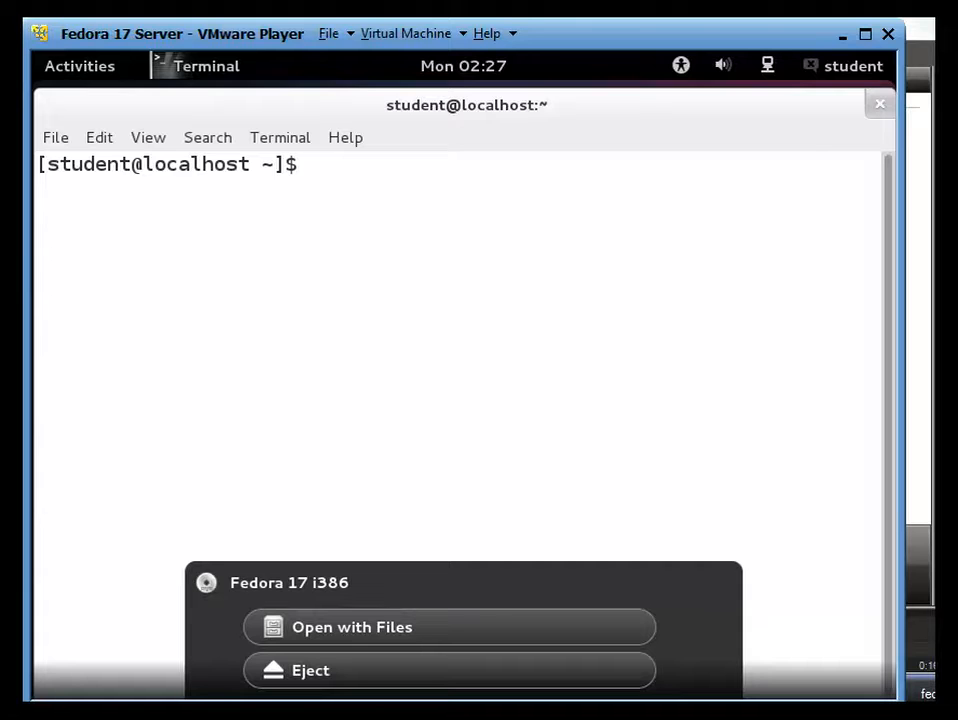
{"action": "type", "text": "su --"}
{"action": "key", "text": "Return"}
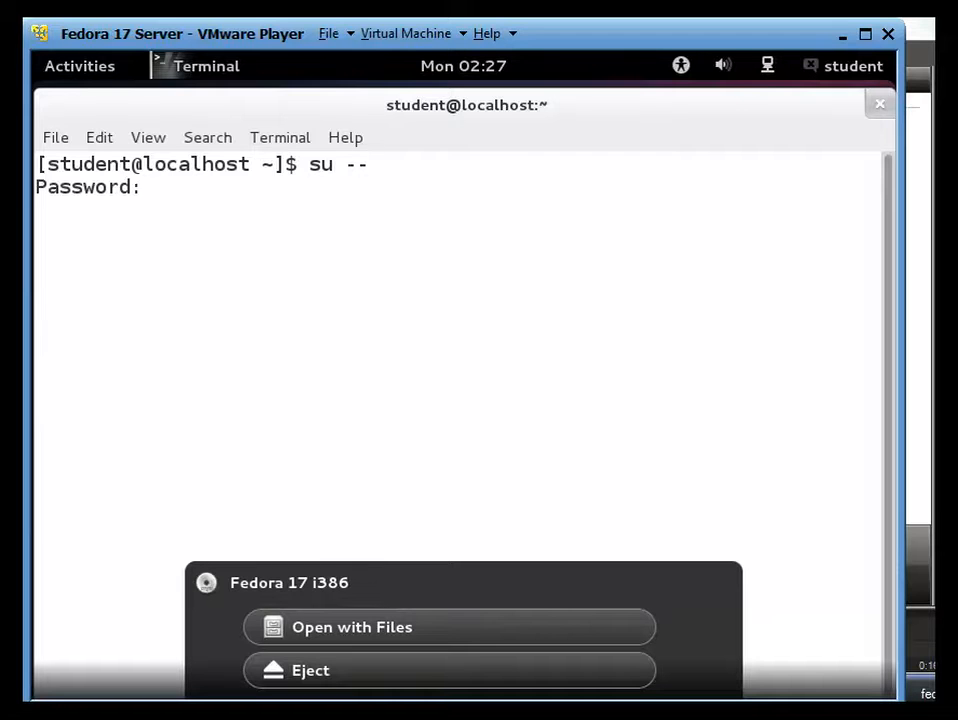
{"action": "key", "text": "Return"}
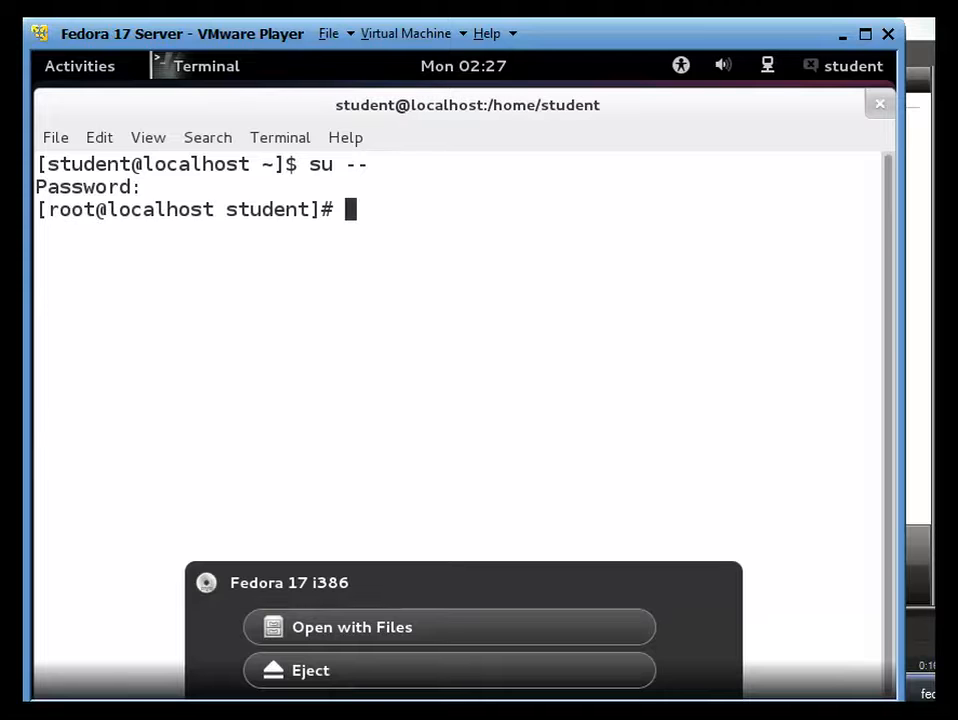
Run yum install -y policycoreutils-gui, then return to the Activities overview
{"action": "type", "text": "yum install"}
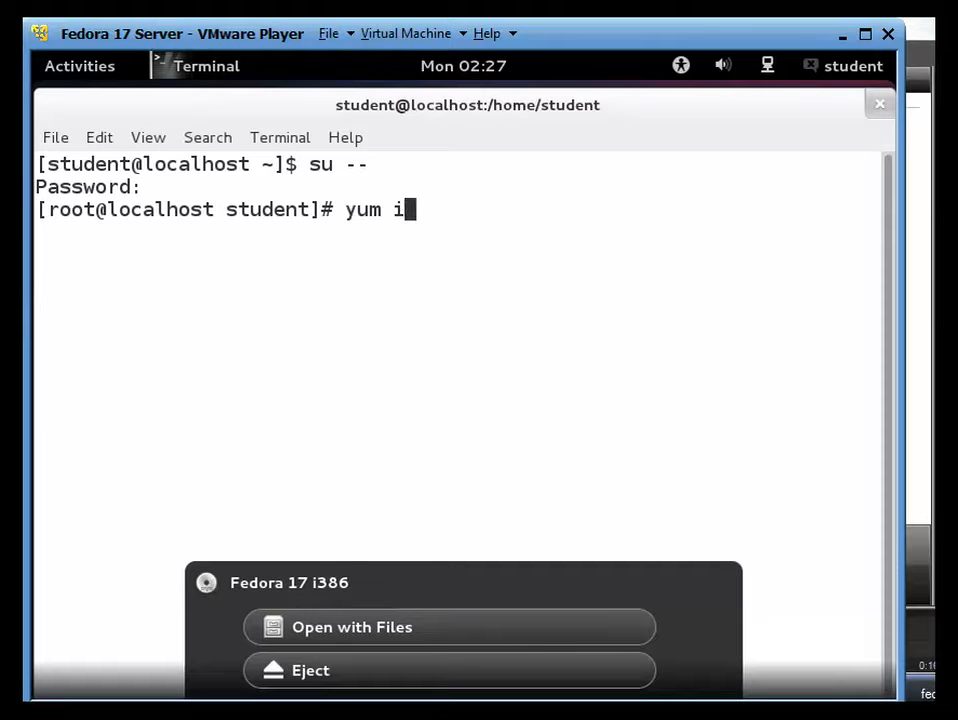
{"action": "type", "text": "y "}
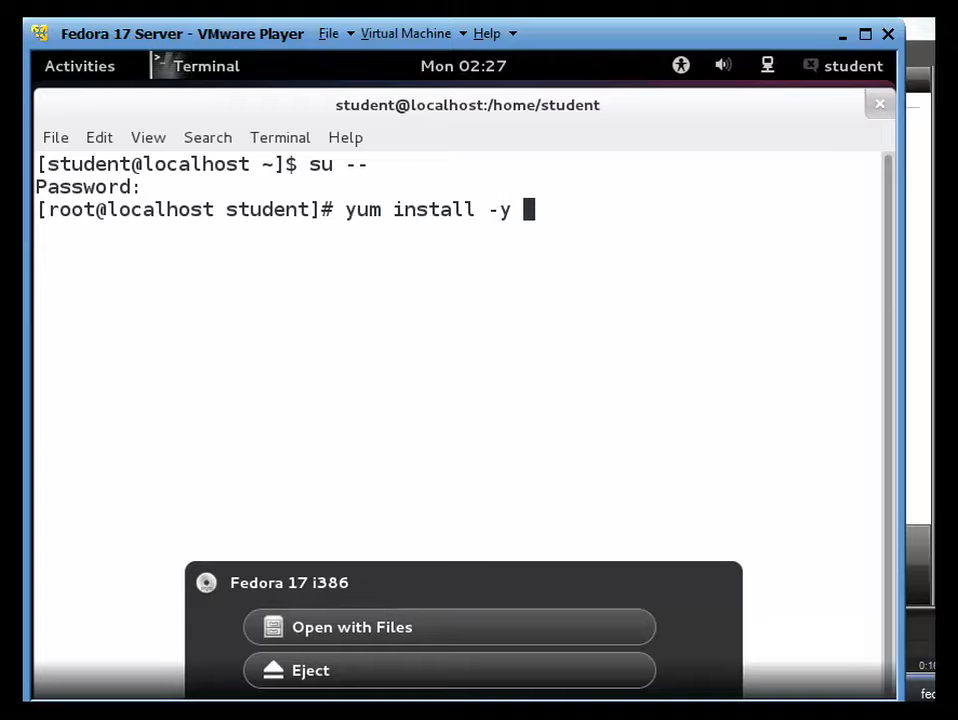
{"action": "type", "text": "policycoreutils"}
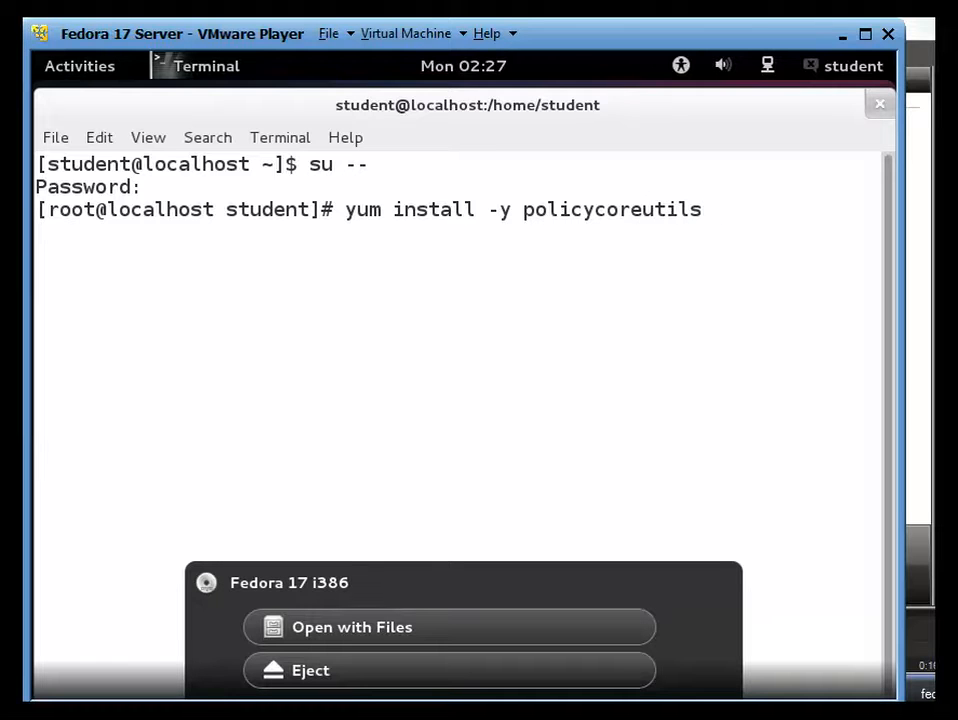
{"action": "type", "text": "-gui"}
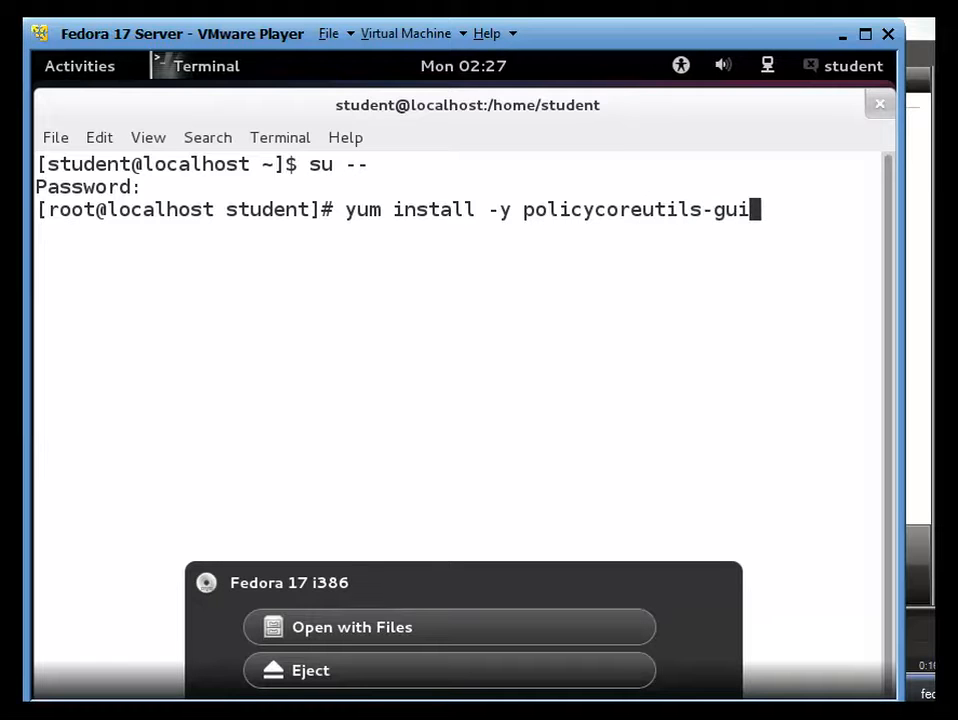
{"action": "key", "text": "Return"}
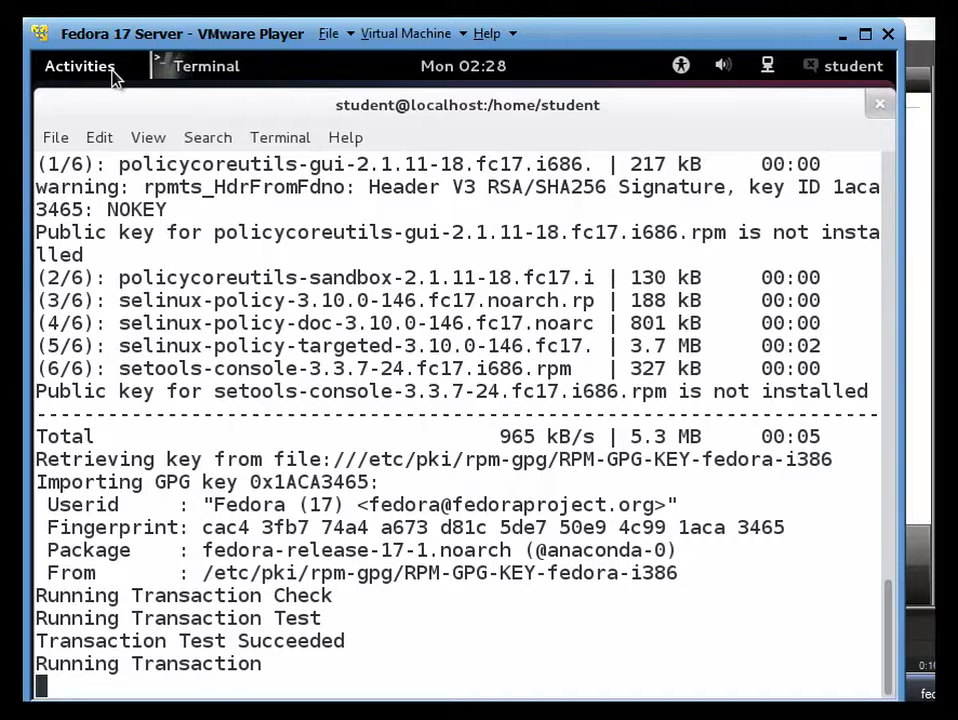
{"action": "left_click", "coordinate": [80, 66]}
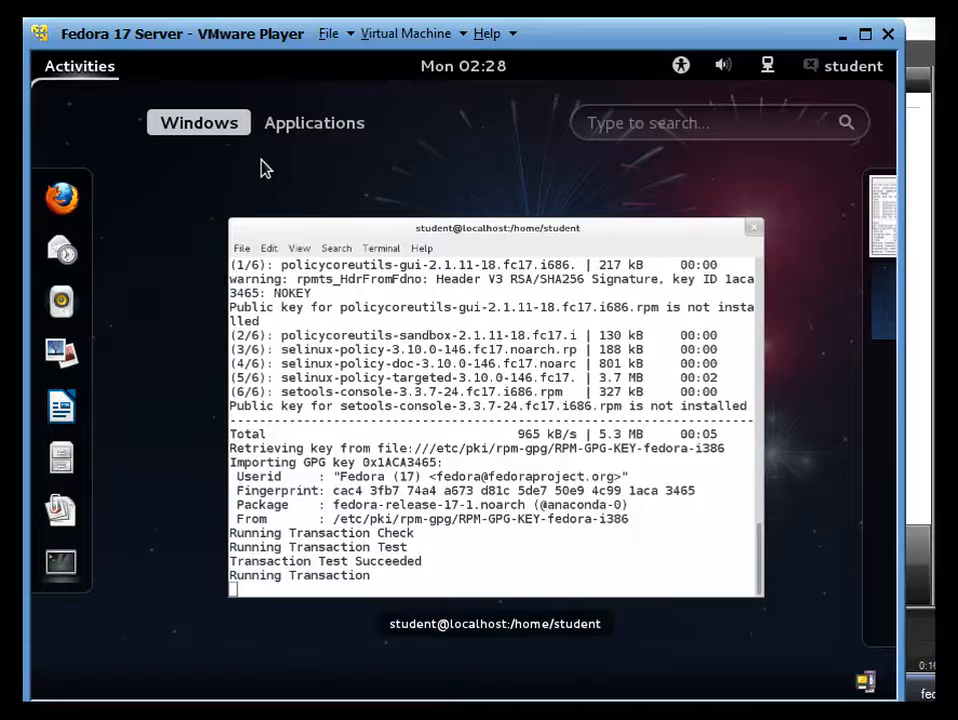
Show the Applications list and go to the System Tools category
{"action": "left_click", "coordinate": [307, 128]}
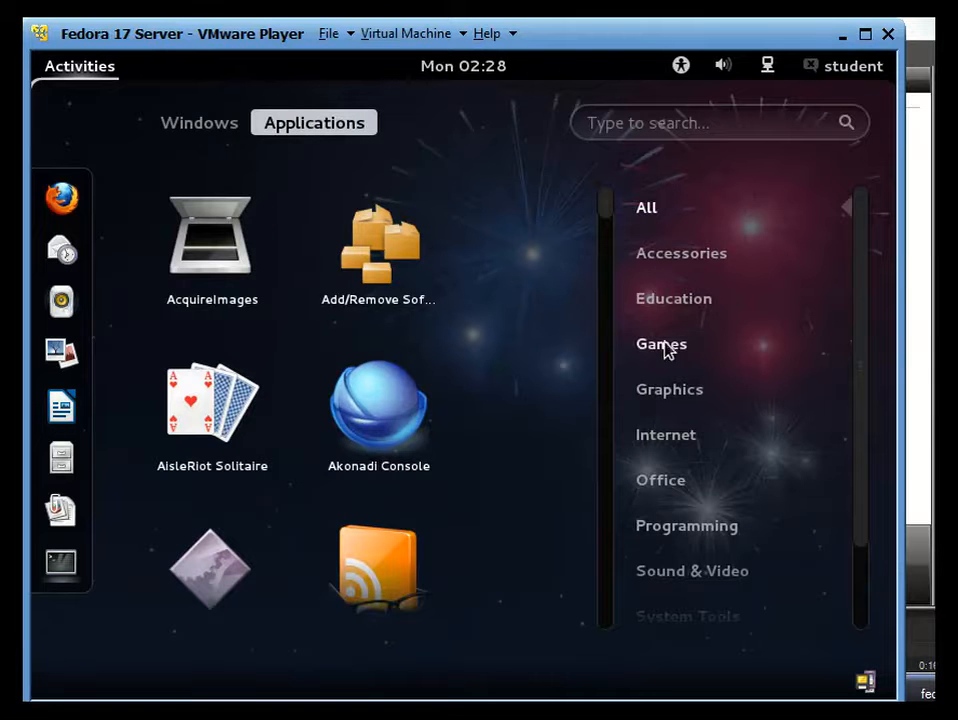
{"action": "left_click_drag", "start_coordinate": [860, 310], "coordinate": [818, 488]}
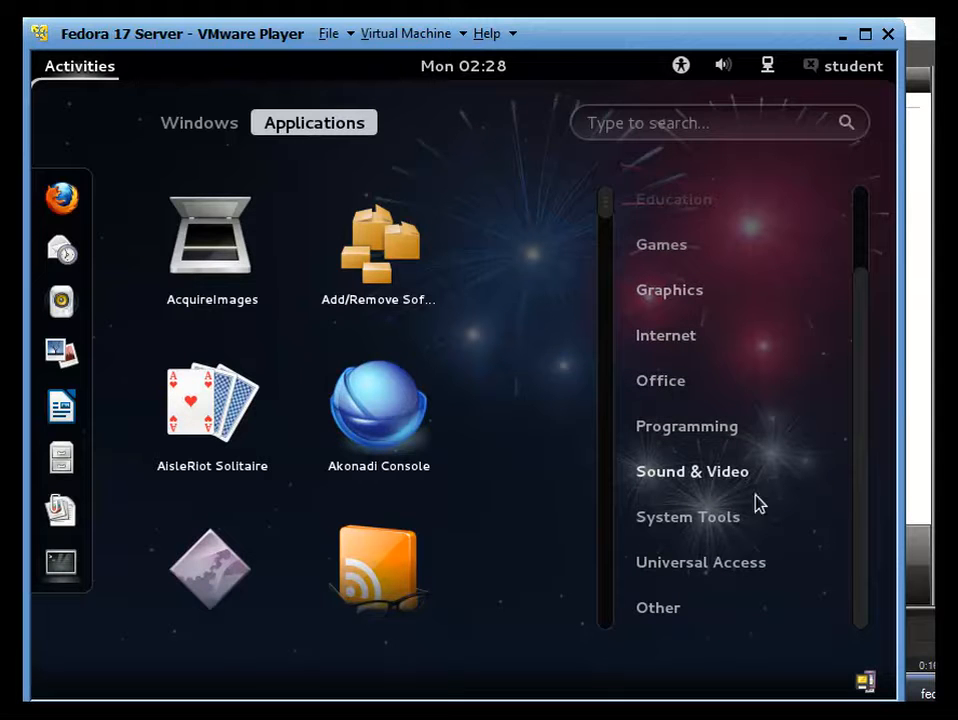
{"action": "left_click", "coordinate": [723, 535]}
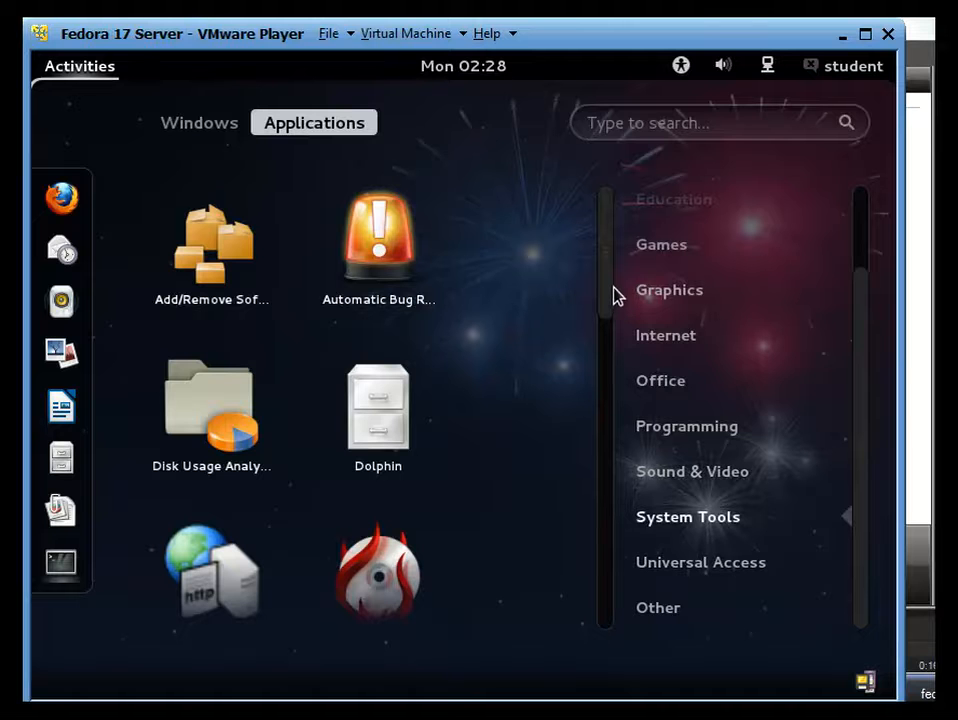
{"action": "mouse_move", "coordinate": [611, 283]}
{"action": "left_mouse_down"}
{"action": "mouse_move", "coordinate": [603, 478]}
{"action": "mouse_move", "coordinate": [592, 515]}
{"action": "mouse_move", "coordinate": [610, 640]}
{"action": "mouse_move", "coordinate": [622, 573]}
{"action": "mouse_move", "coordinate": [626, 318]}
{"action": "mouse_move", "coordinate": [604, 263]}
{"action": "left_mouse_up"}
Launch Firewall from the Other category, dismiss the notice and authenticate as administrator
{"action": "left_click", "coordinate": [670, 610]}
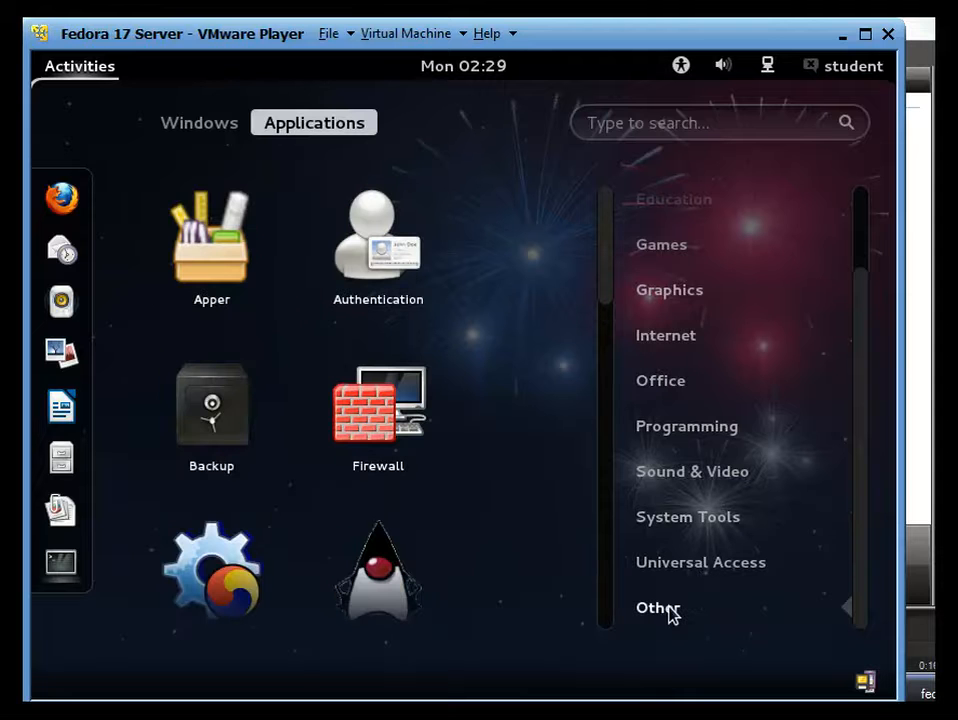
{"action": "left_click", "coordinate": [429, 420]}
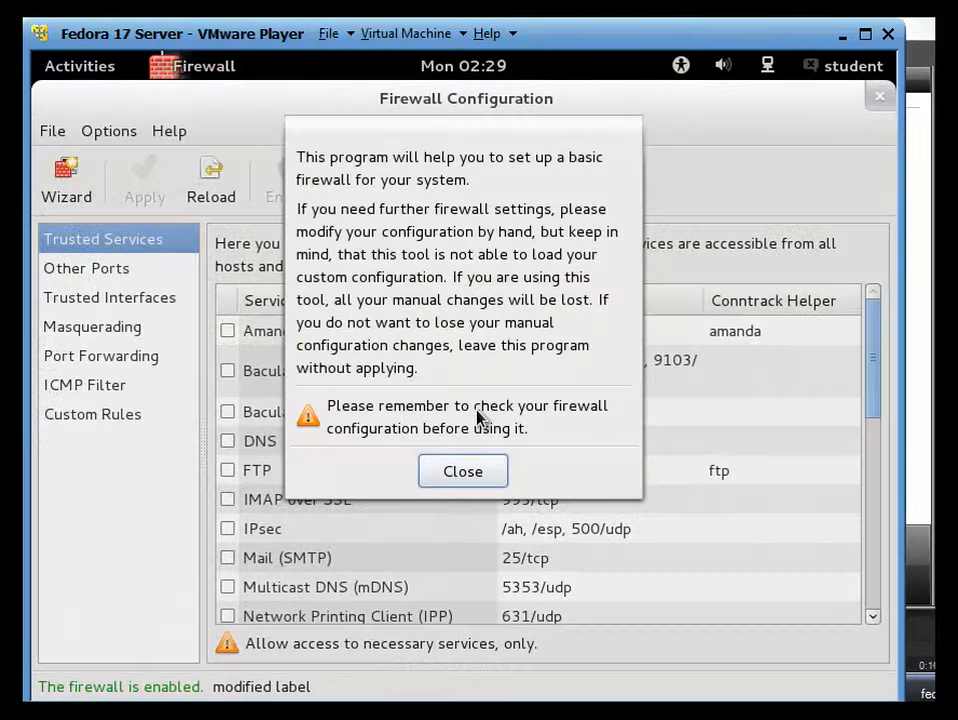
{"action": "left_click", "coordinate": [463, 472]}
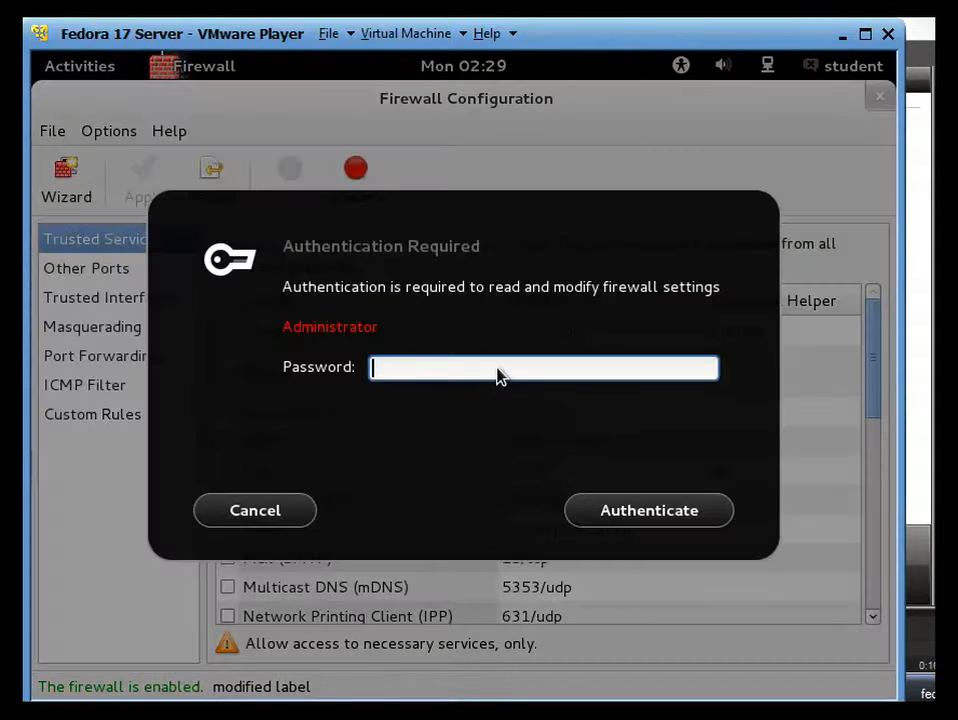
{"action": "type", "text": "••••"}
{"action": "key", "text": "Return"}
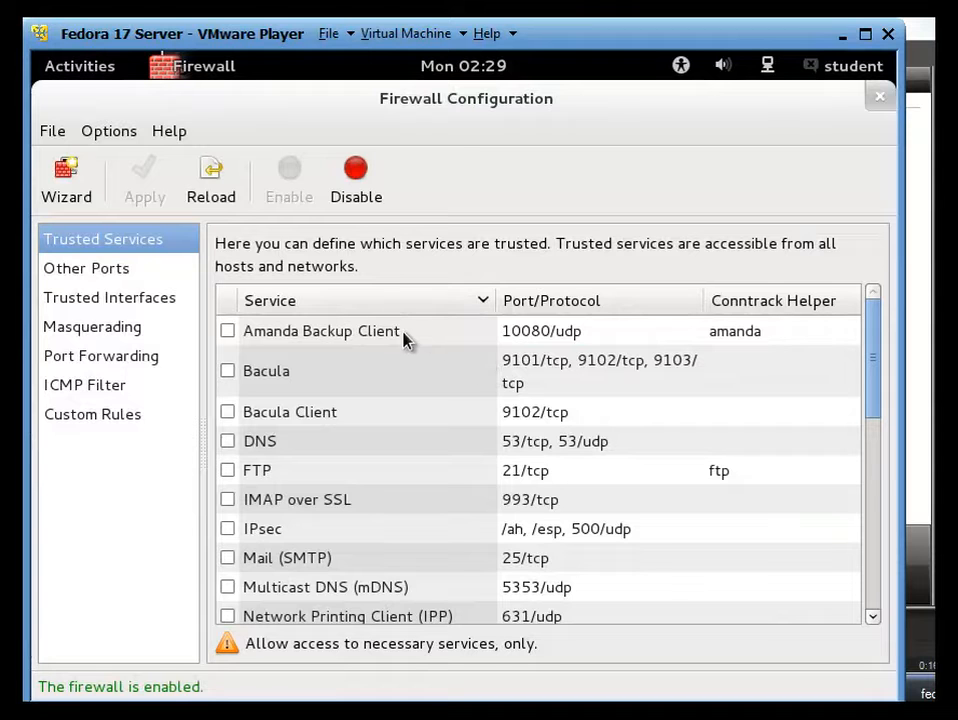
{"action": "scroll", "coordinate": [335, 418], "scroll_direction": "down", "scroll_amount": 2}
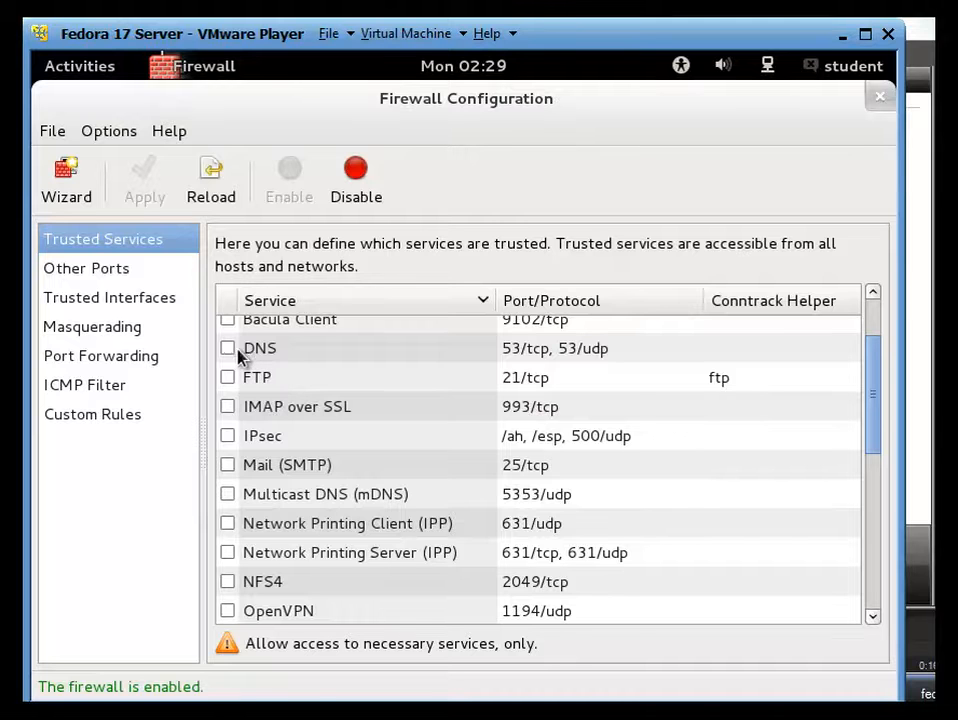
Trust DNS, FTP, IMAP over SSL, SMTP, mDNS, IPP client and server, NFS4 and OpenVPN
{"action": "left_click", "coordinate": [233, 349]}
{"action": "left_click", "coordinate": [244, 377]}
{"action": "scroll", "coordinate": [246, 378], "scroll_direction": "down", "scroll_amount": 2}
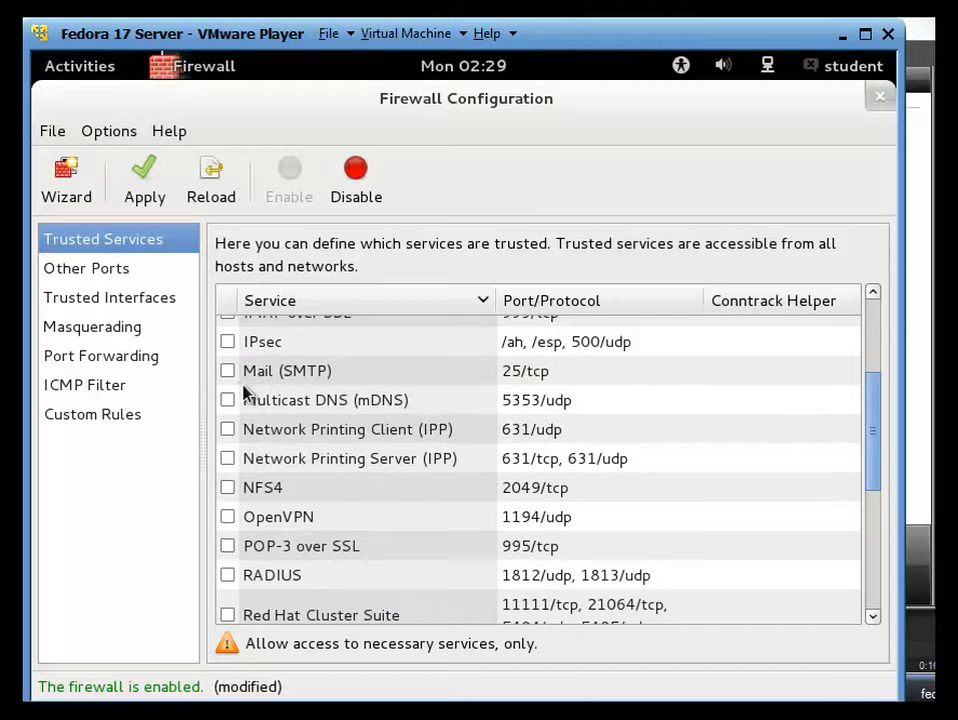
{"action": "scroll", "coordinate": [235, 377], "scroll_direction": "up", "scroll_amount": 2}
{"action": "left_click", "coordinate": [229, 407]}
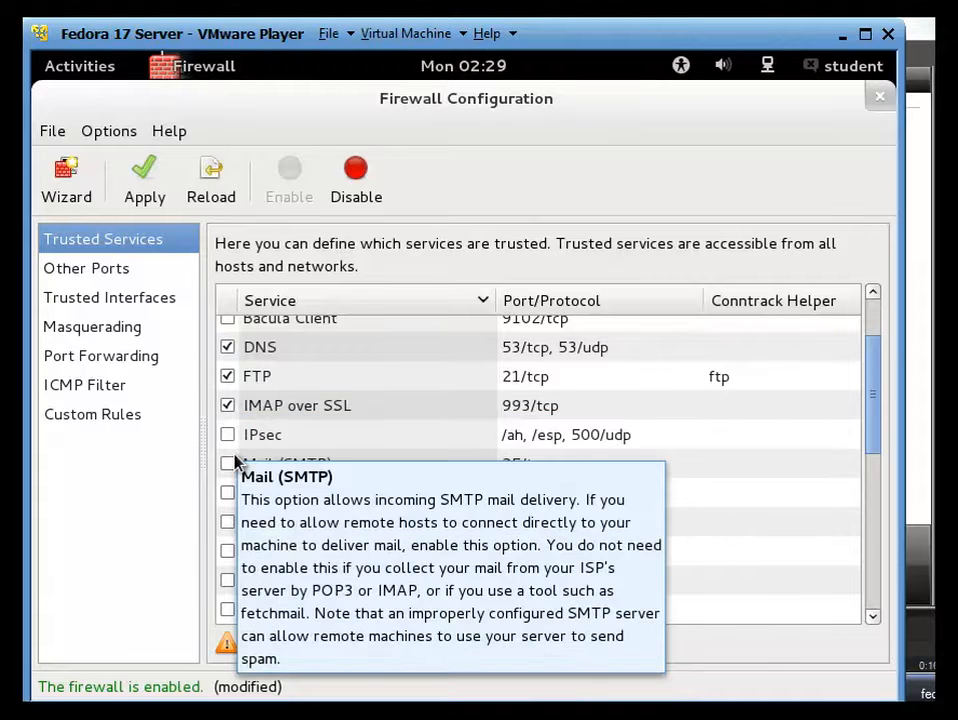
{"action": "scroll", "coordinate": [236, 461], "scroll_direction": "down", "scroll_amount": 2}
{"action": "left_click", "coordinate": [228, 372]}
{"action": "left_click", "coordinate": [228, 400]}
{"action": "left_click", "coordinate": [229, 431]}
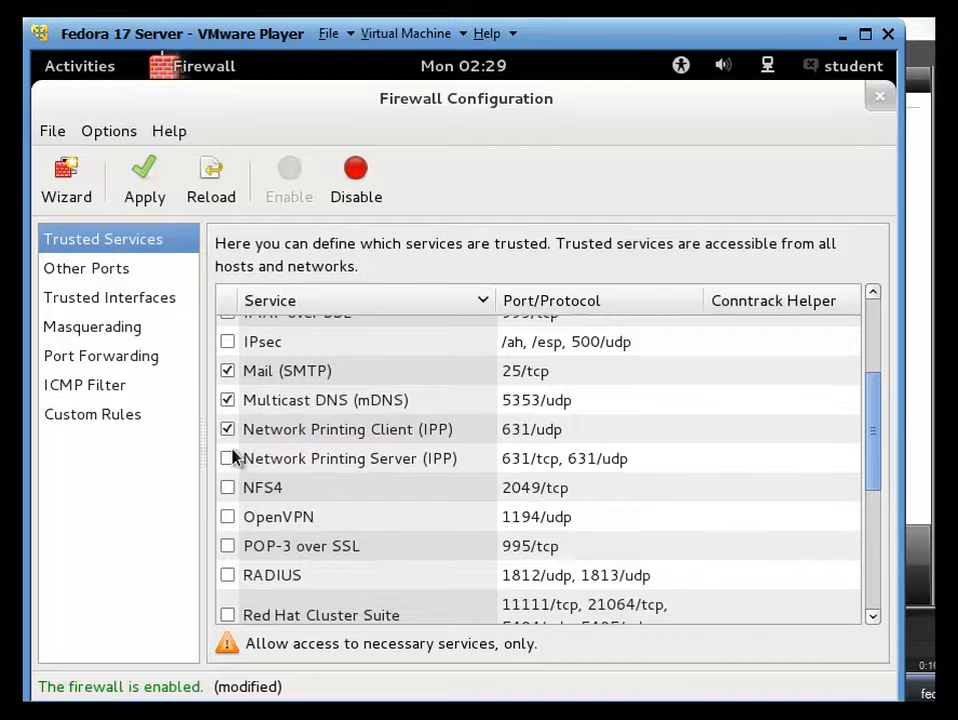
{"action": "left_click", "coordinate": [228, 458]}
{"action": "scroll", "coordinate": [265, 455], "scroll_direction": "down", "scroll_amount": 2}
{"action": "left_click", "coordinate": [230, 398]}
{"action": "left_click", "coordinate": [234, 428]}
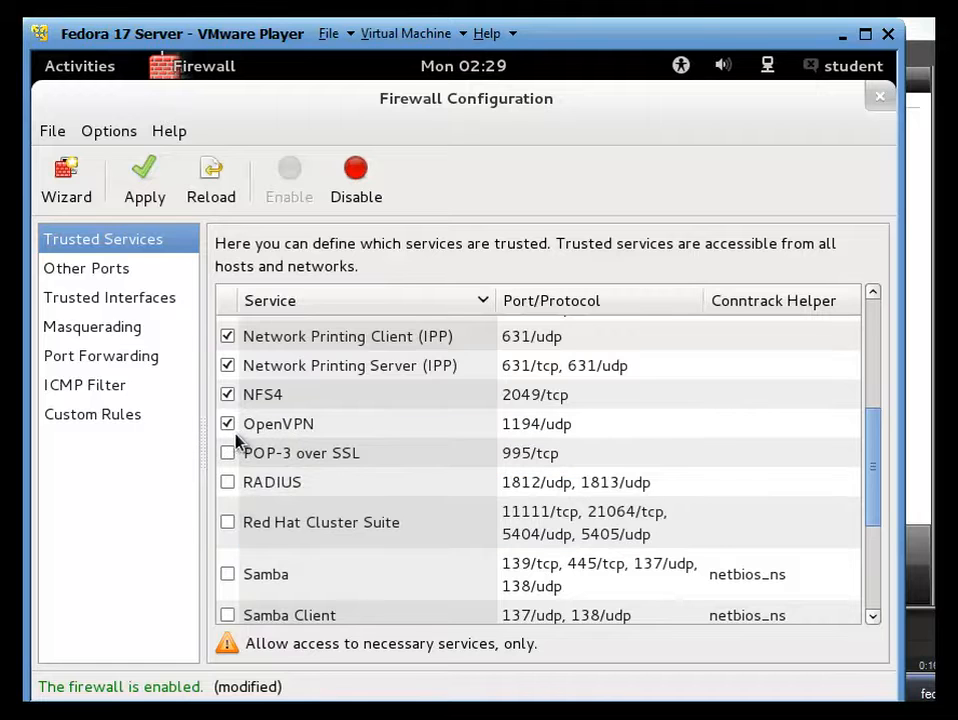
Trust POP-3 over SSL, Samba, Samba Client, HTTPS, TFTP, TFTP Client, HTTP and Virtual Machine Management (plain and TLS)
{"action": "scroll", "coordinate": [236, 440], "scroll_direction": "down", "scroll_amount": 2}
{"action": "left_click", "coordinate": [230, 366]}
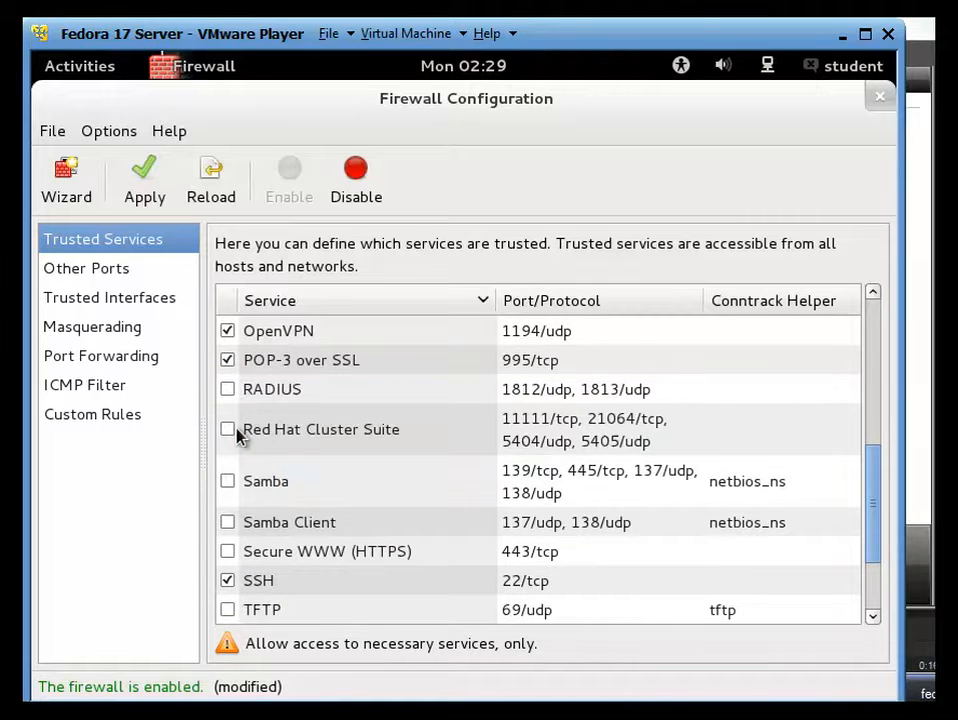
{"action": "scroll", "coordinate": [236, 430], "scroll_direction": "down", "scroll_amount": 2}
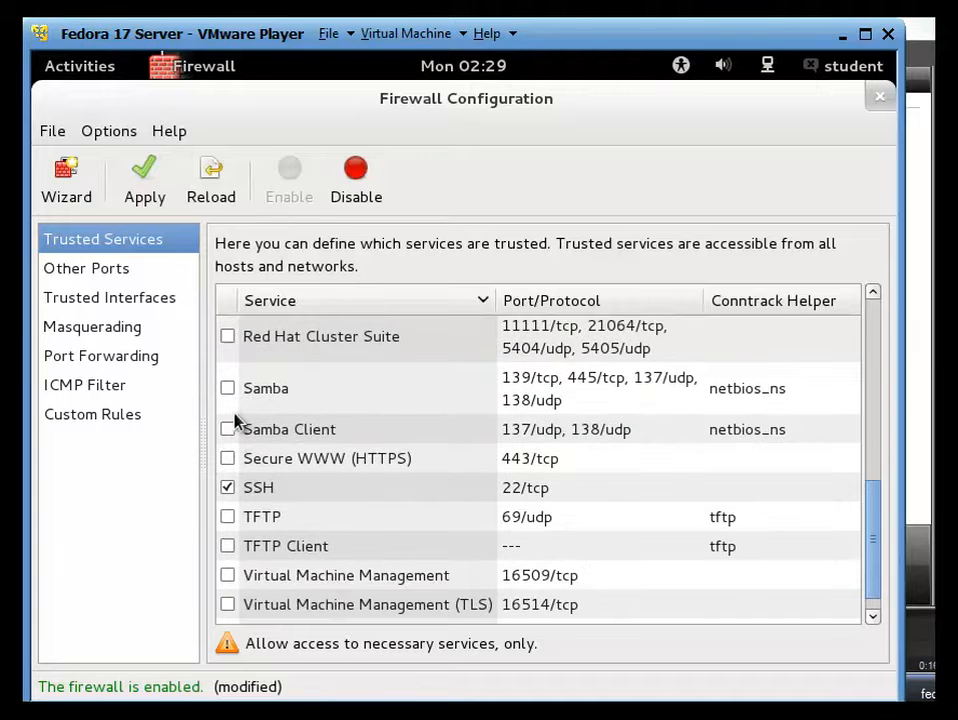
{"action": "left_click", "coordinate": [229, 390]}
{"action": "left_click", "coordinate": [230, 428]}
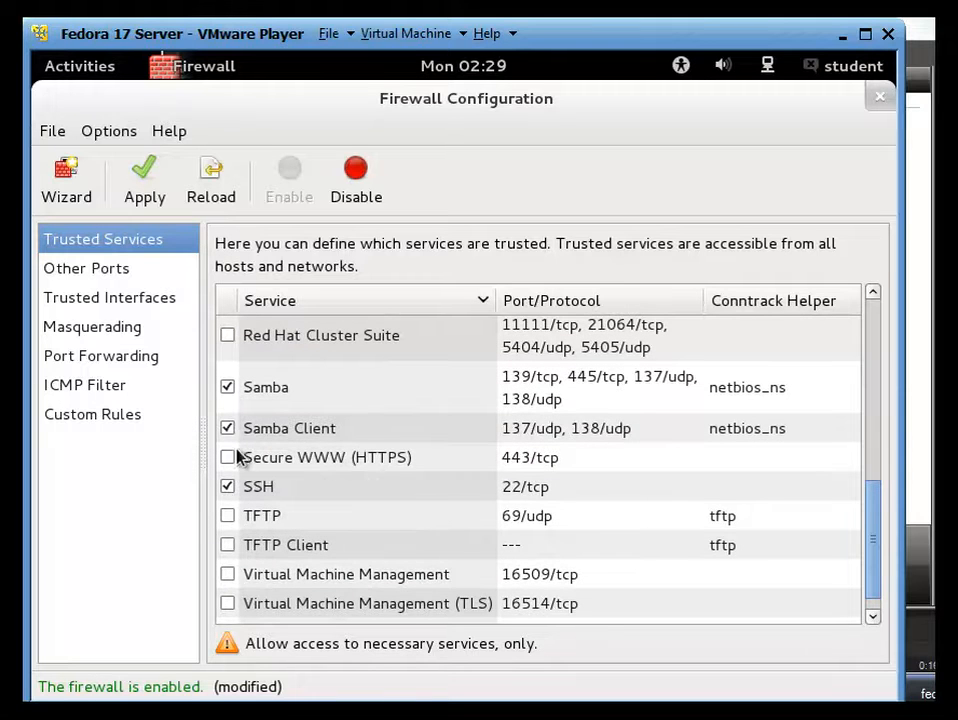
{"action": "left_click", "coordinate": [231, 458]}
{"action": "scroll", "coordinate": [261, 440], "scroll_direction": "down", "scroll_amount": 1}
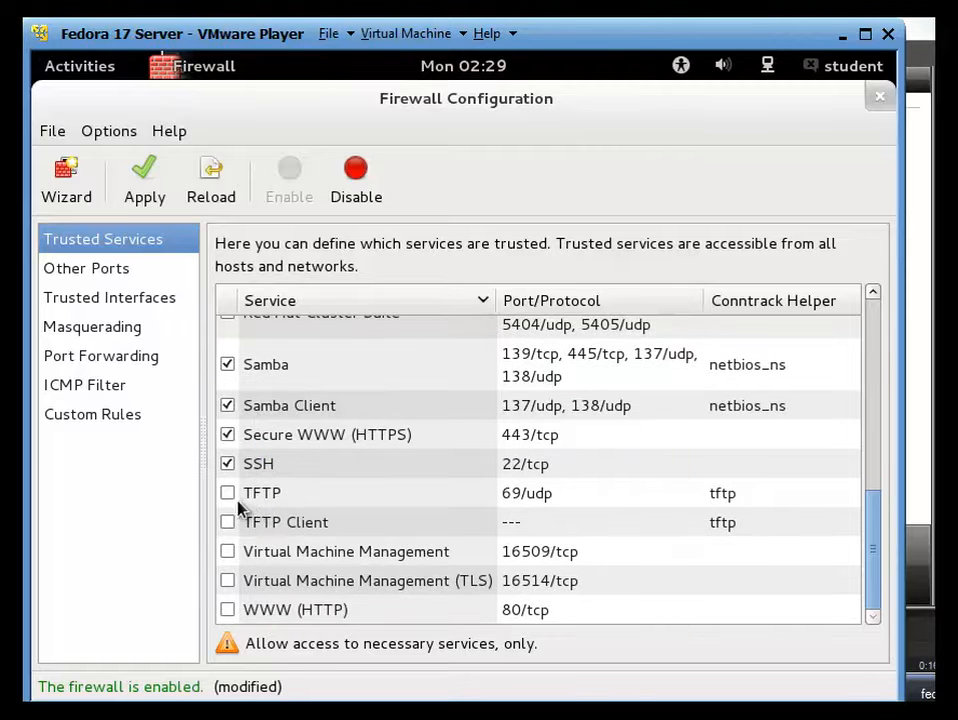
{"action": "left_click", "coordinate": [231, 496]}
{"action": "left_click", "coordinate": [230, 526]}
{"action": "left_click", "coordinate": [229, 610]}
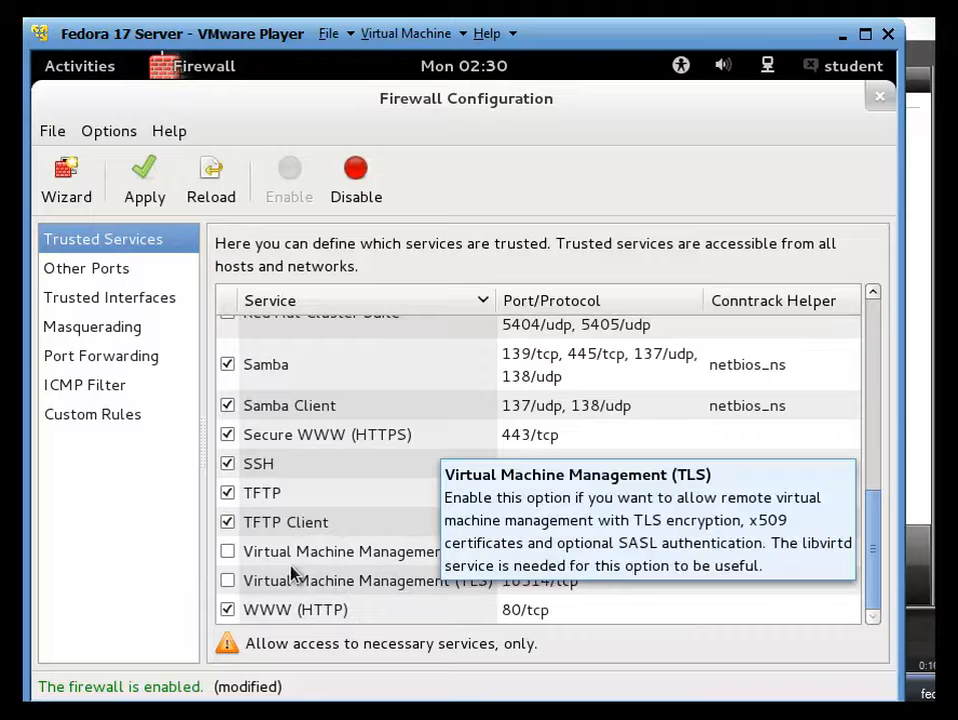
{"action": "left_click", "coordinate": [234, 550]}
{"action": "left_click", "coordinate": [235, 578]}
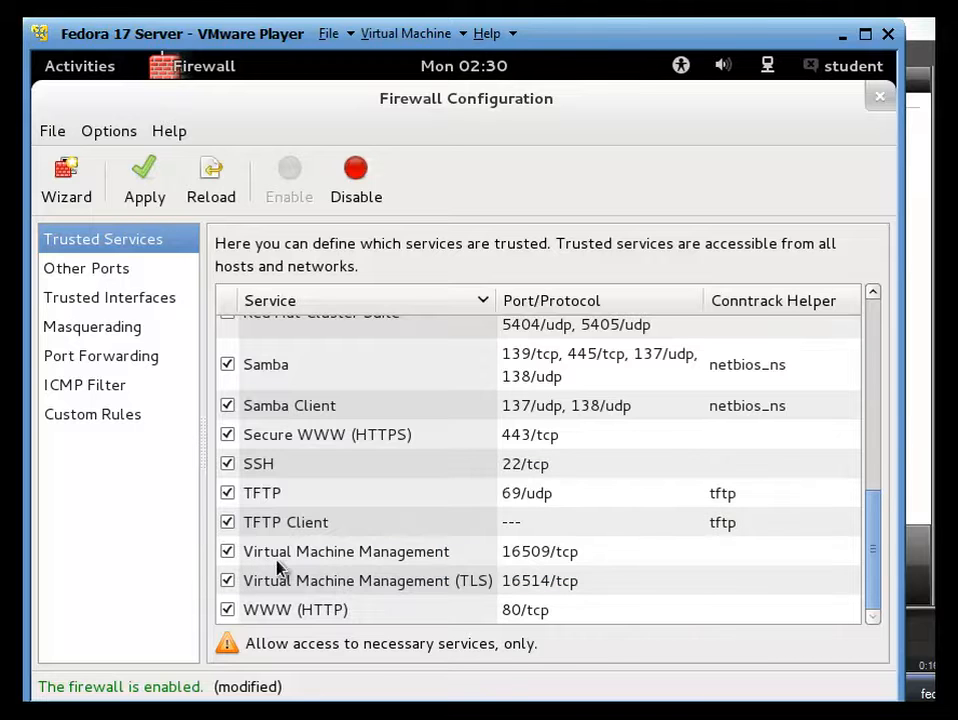
{"action": "scroll", "coordinate": [289, 560], "scroll_direction": "up", "scroll_amount": 6}
{"action": "scroll", "coordinate": [312, 560], "scroll_direction": "down", "scroll_amount": 4}
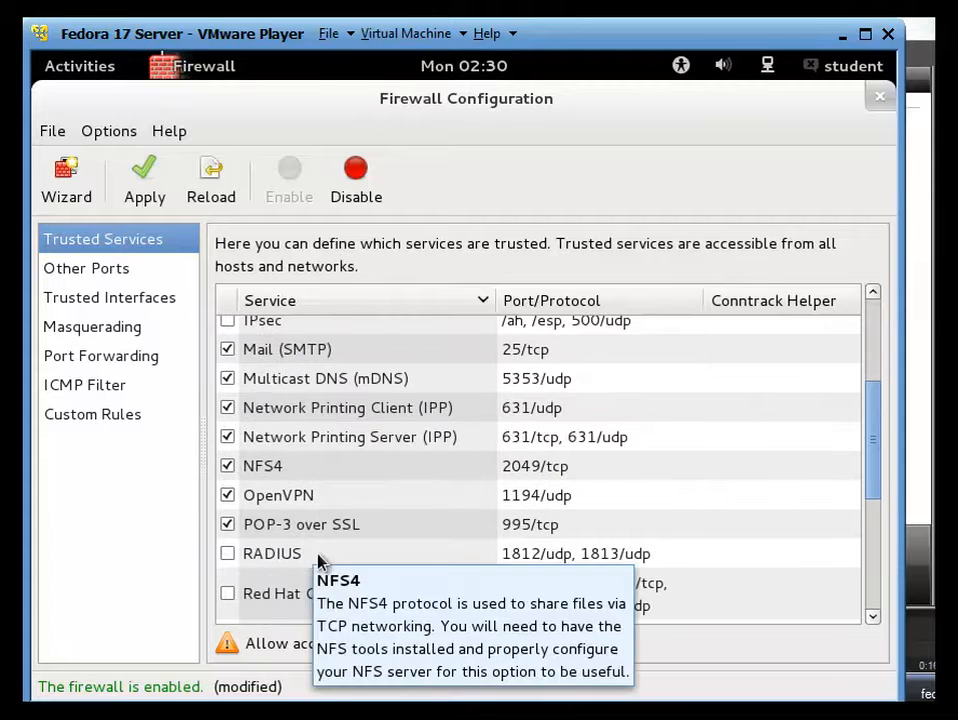
{"action": "scroll", "coordinate": [331, 590], "scroll_direction": "down", "scroll_amount": 3}
{"action": "scroll", "coordinate": [331, 590], "scroll_direction": "up", "scroll_amount": 5}
{"action": "scroll", "coordinate": [325, 576], "scroll_direction": "down", "scroll_amount": 10}
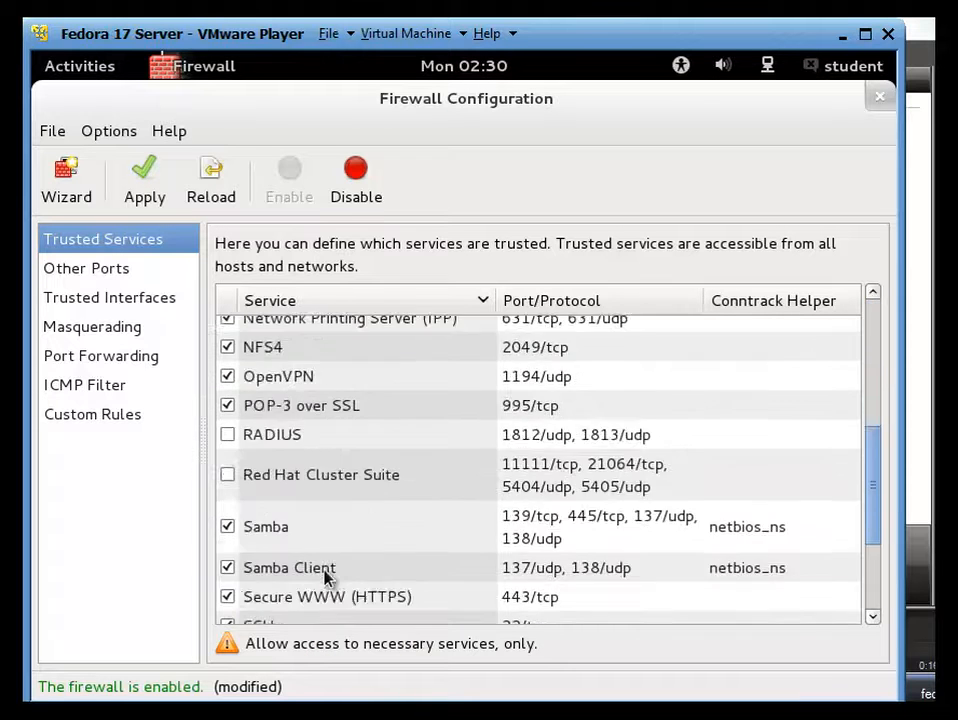
Apply the trusted services, confirm overriding the existing configuration, and review the list
{"action": "left_click", "coordinate": [140, 195]}
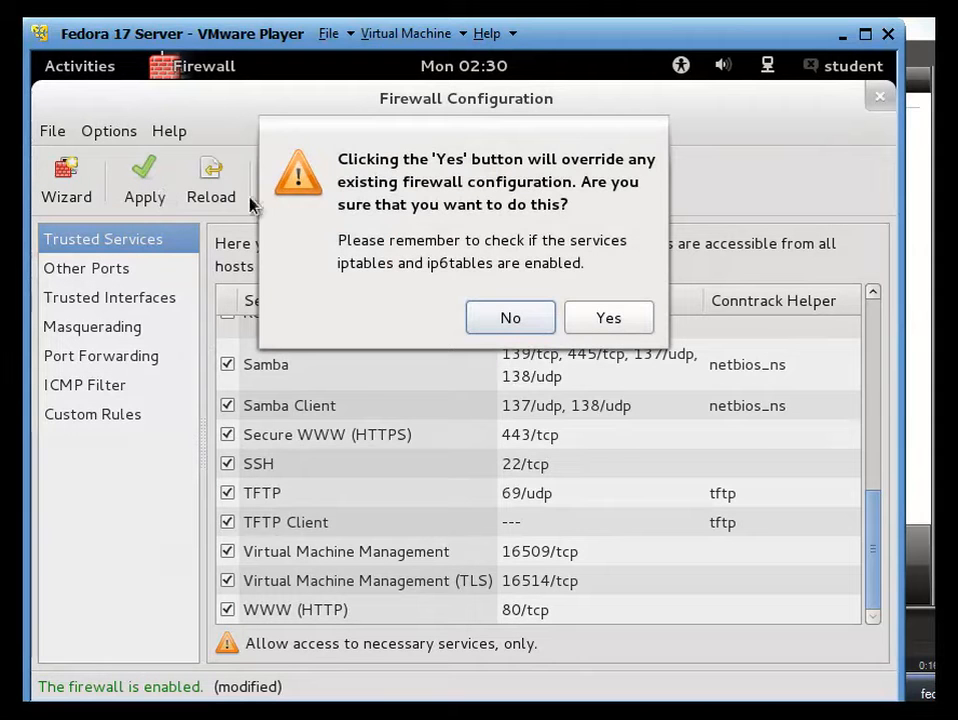
{"action": "left_click", "coordinate": [601, 319]}
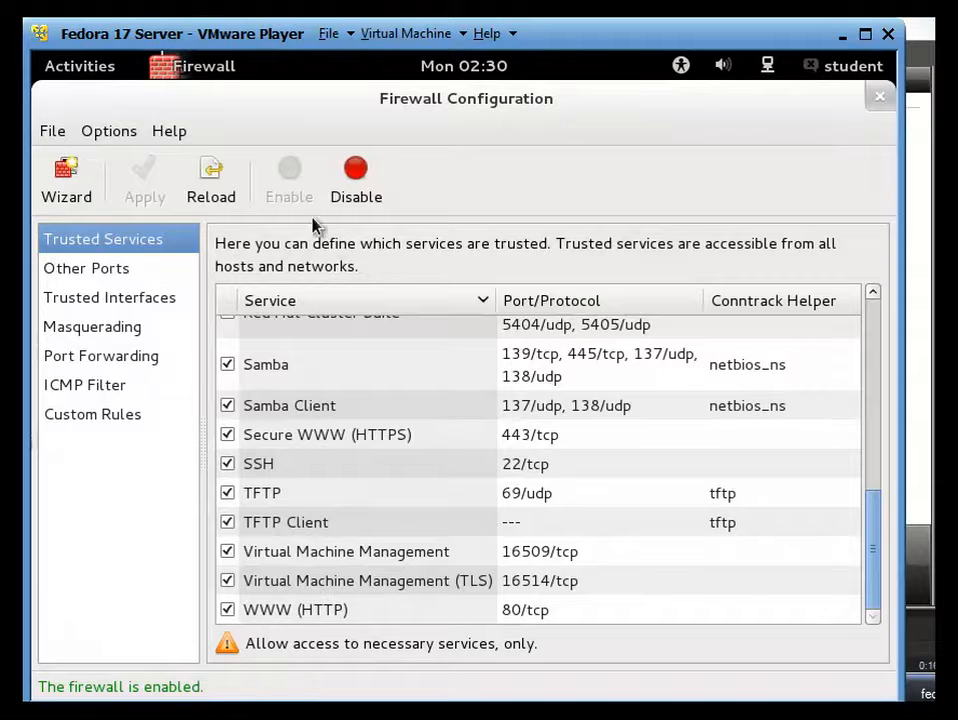
{"action": "scroll", "coordinate": [380, 458], "scroll_direction": "up", "scroll_amount": 2}
{"action": "scroll", "coordinate": [378, 458], "scroll_direction": "up", "scroll_amount": 5}
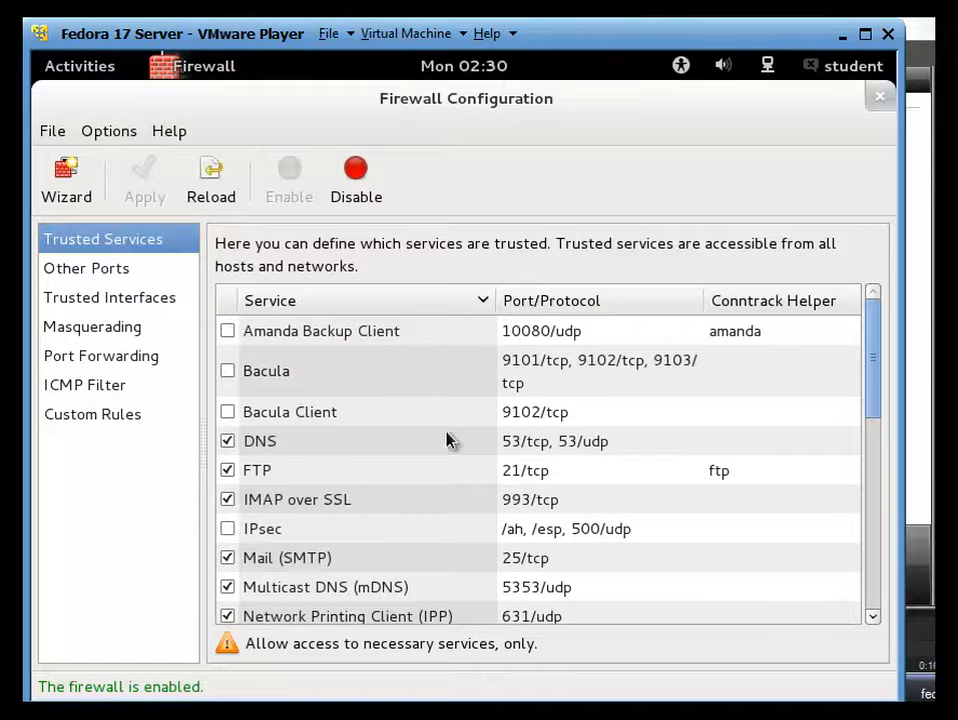
{"action": "scroll", "coordinate": [510, 456], "scroll_direction": "down", "scroll_amount": 10}
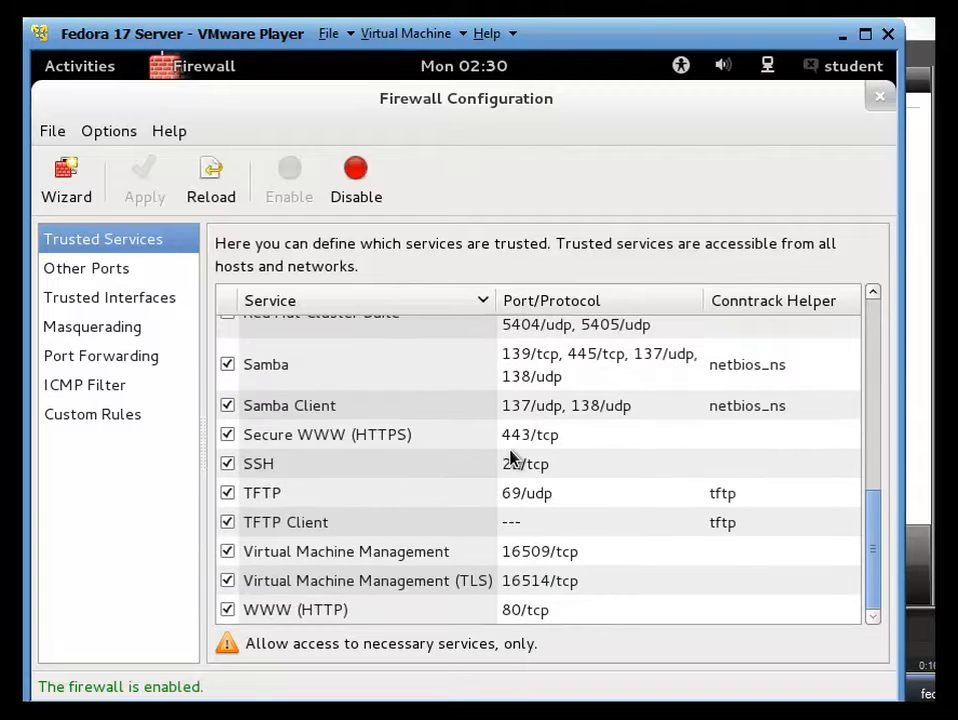
{"action": "scroll", "coordinate": [544, 481], "scroll_direction": "up", "scroll_amount": 10}
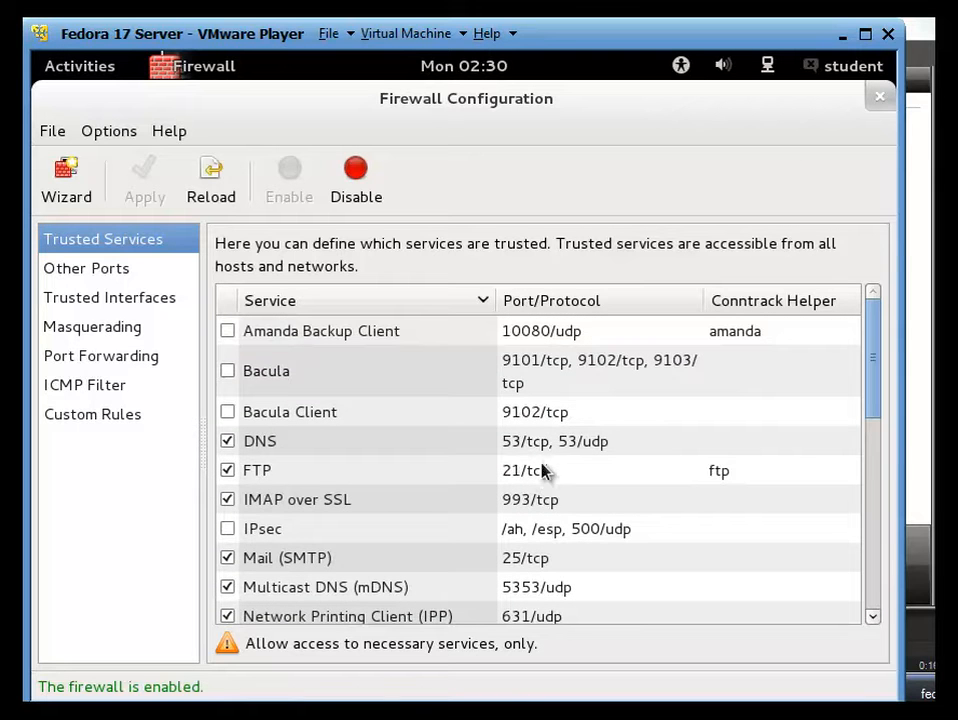
Close the Firewall Configuration window and let the policycoreutils-gui yum install finish with Complete!
{"action": "left_click", "coordinate": [884, 96]}
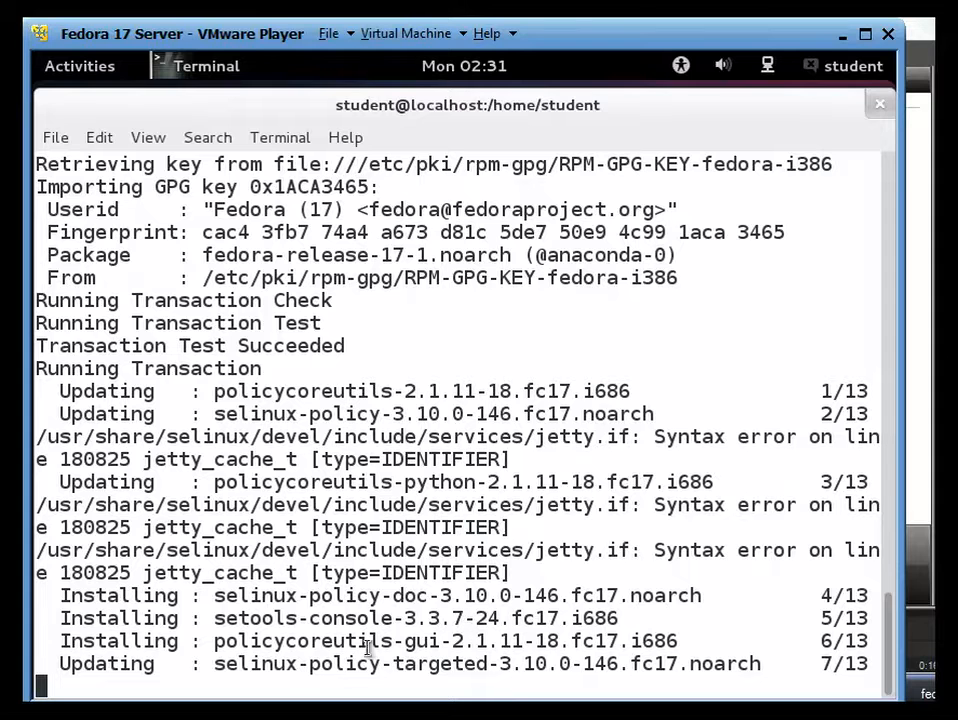
{"action": "left_click_drag", "start_coordinate": [684, 640], "coordinate": [218, 648]}
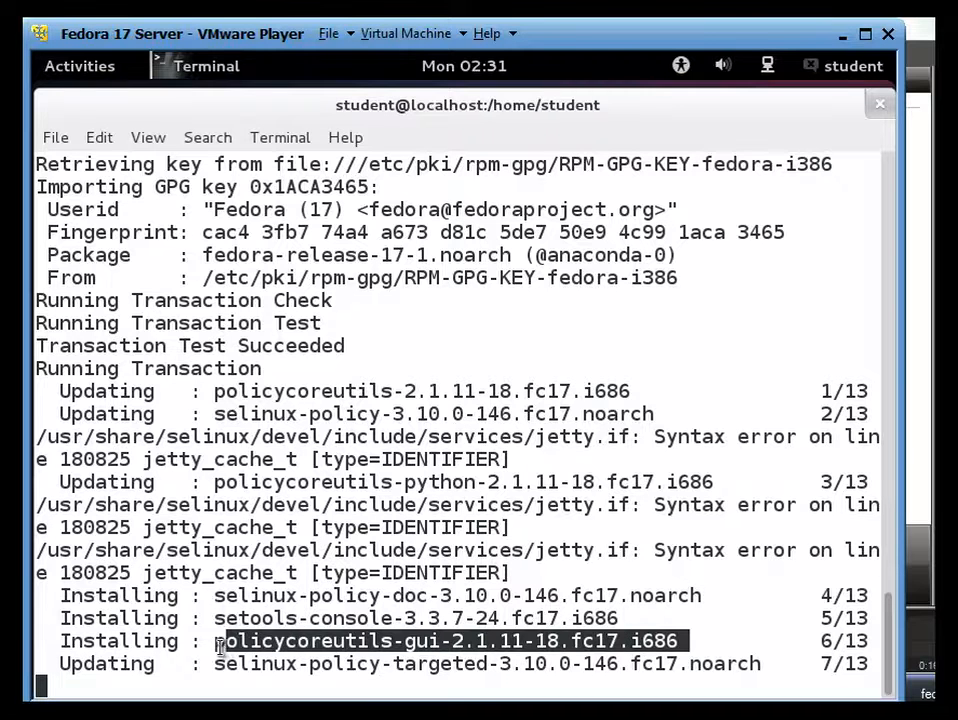
{"action": "left_click", "coordinate": [368, 573]}
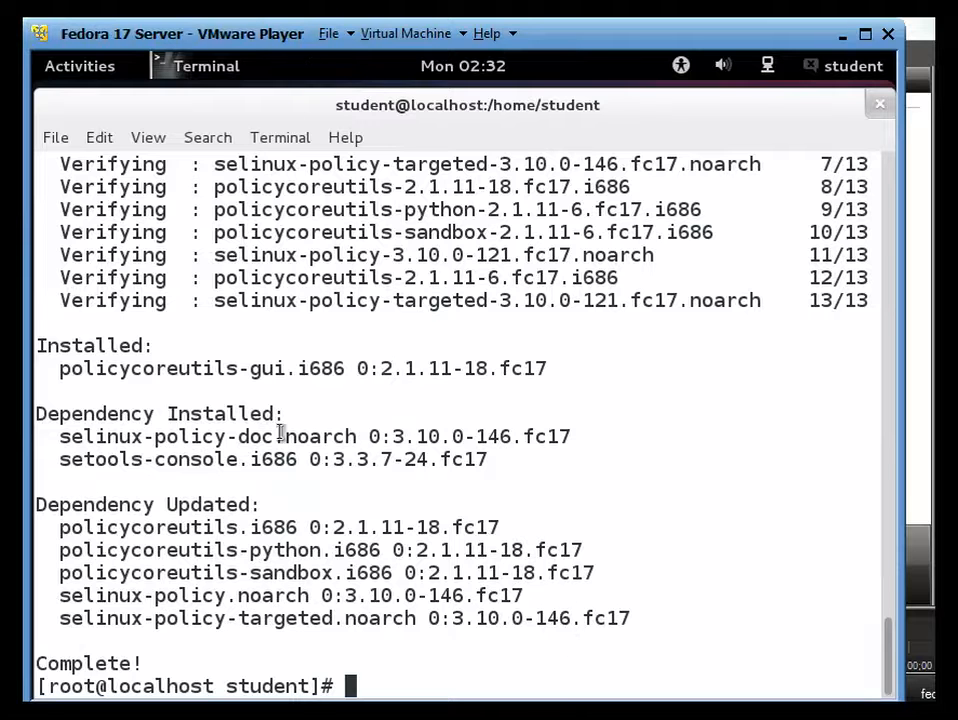
Launch SELinux Policy Generation Tool from Applications > System Tools, close it, and reopen Activities
{"action": "left_click", "coordinate": [83, 72]}
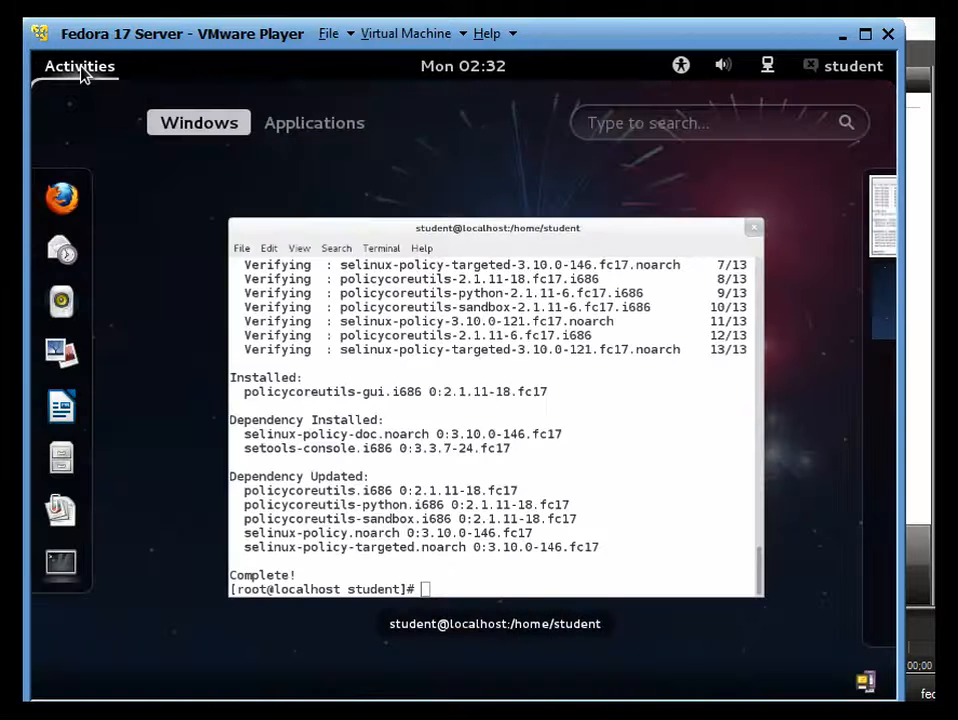
{"action": "left_click", "coordinate": [335, 124]}
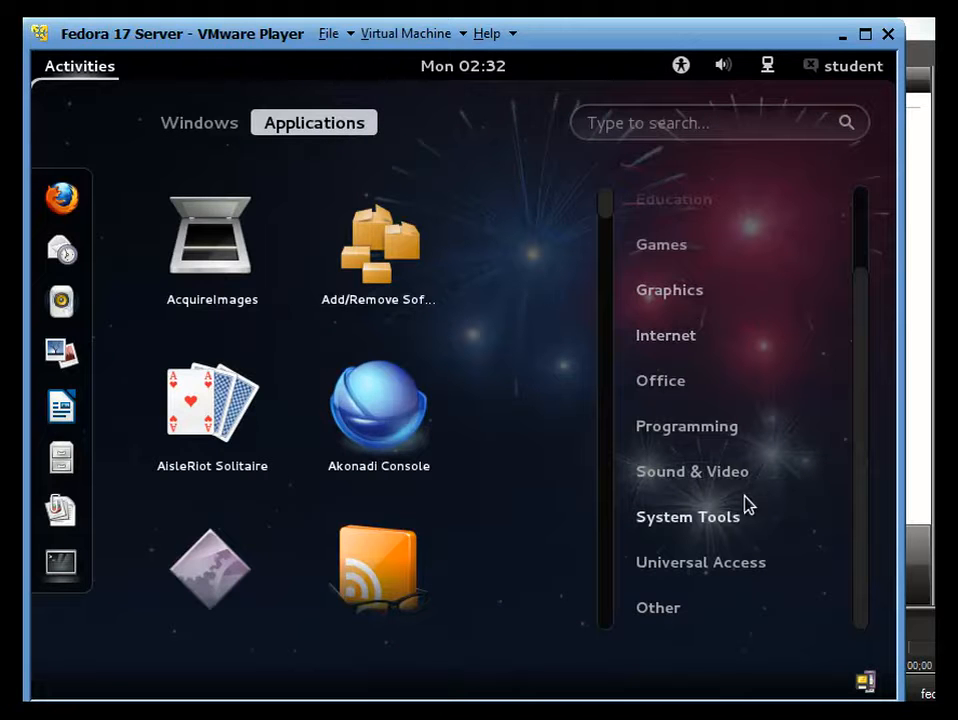
{"action": "left_click", "coordinate": [727, 522]}
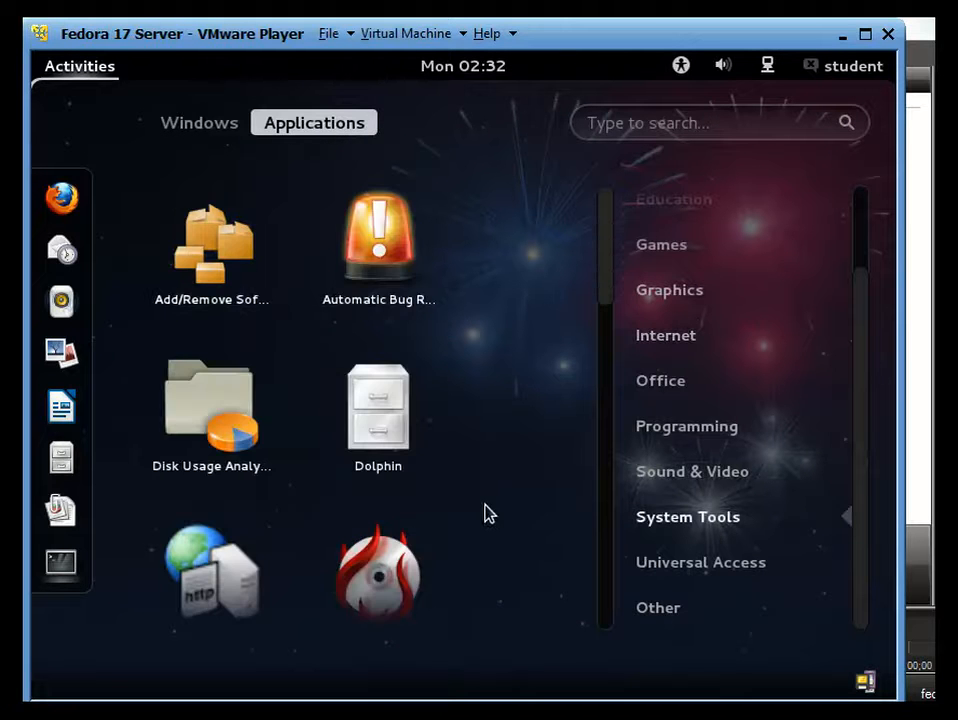
{"action": "scroll", "coordinate": [400, 492], "scroll_direction": "down", "scroll_amount": 3}
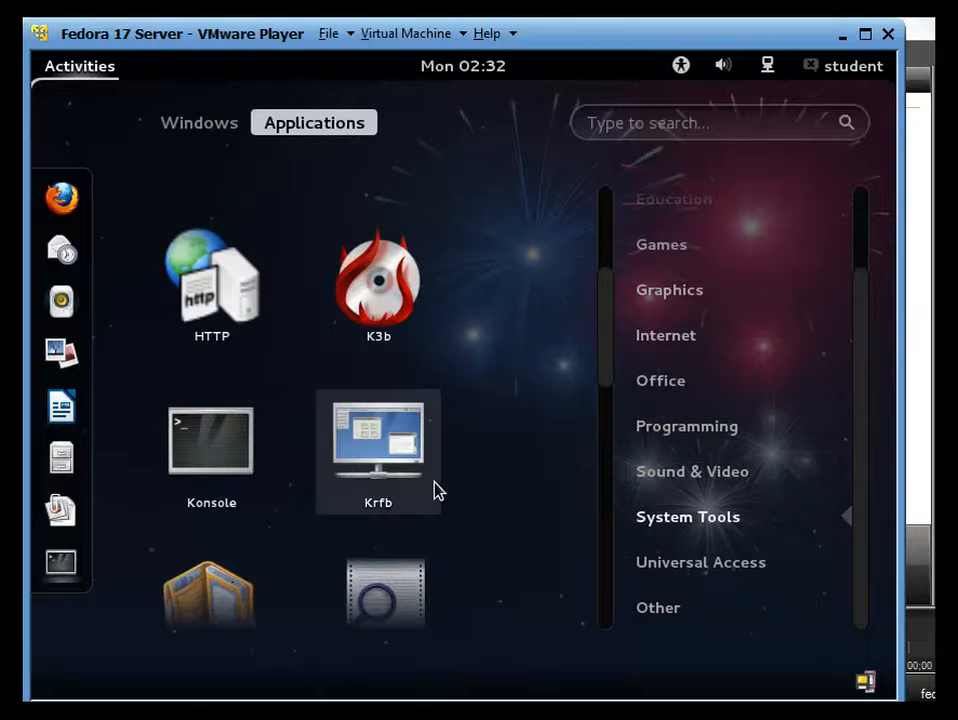
{"action": "scroll", "coordinate": [430, 490], "scroll_direction": "down", "scroll_amount": 3}
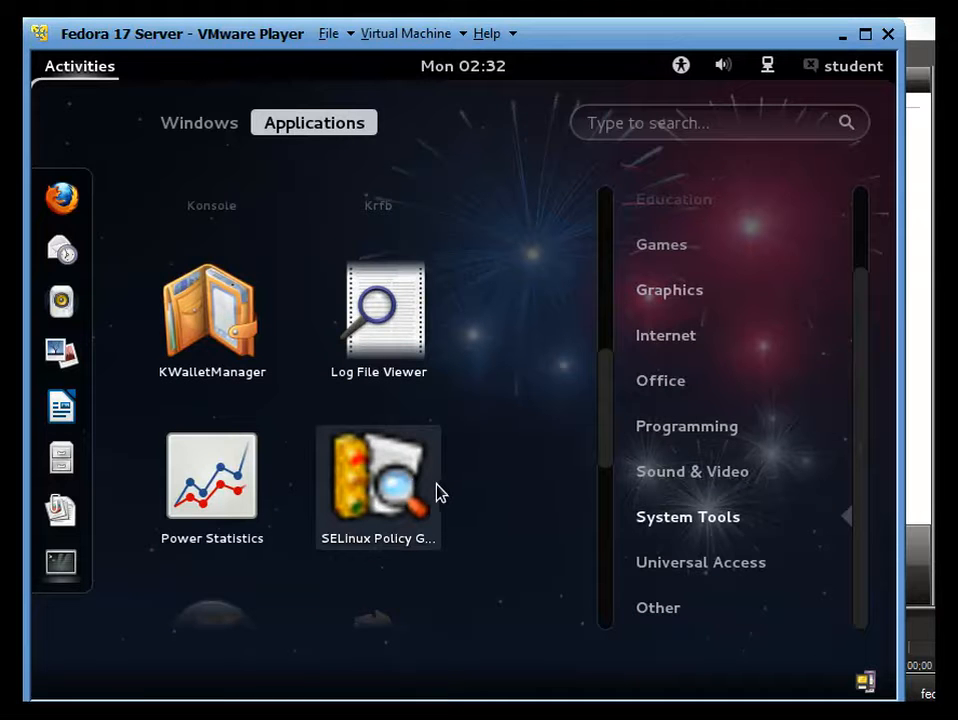
{"action": "scroll", "coordinate": [410, 482], "scroll_direction": "down", "scroll_amount": 2}
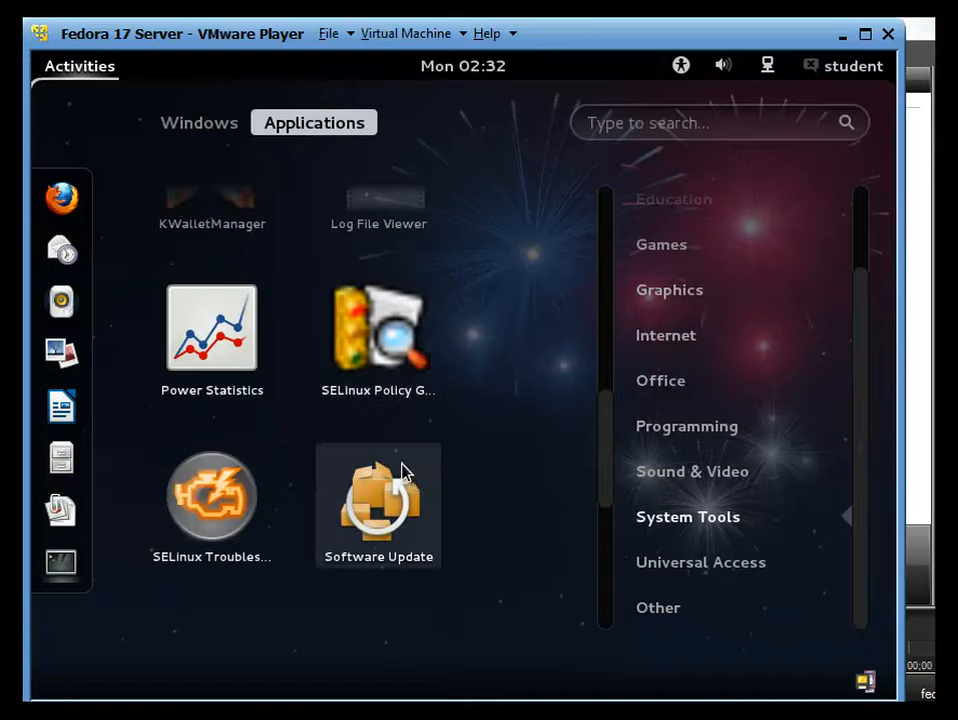
{"action": "scroll", "coordinate": [400, 470], "scroll_direction": "down", "scroll_amount": 2}
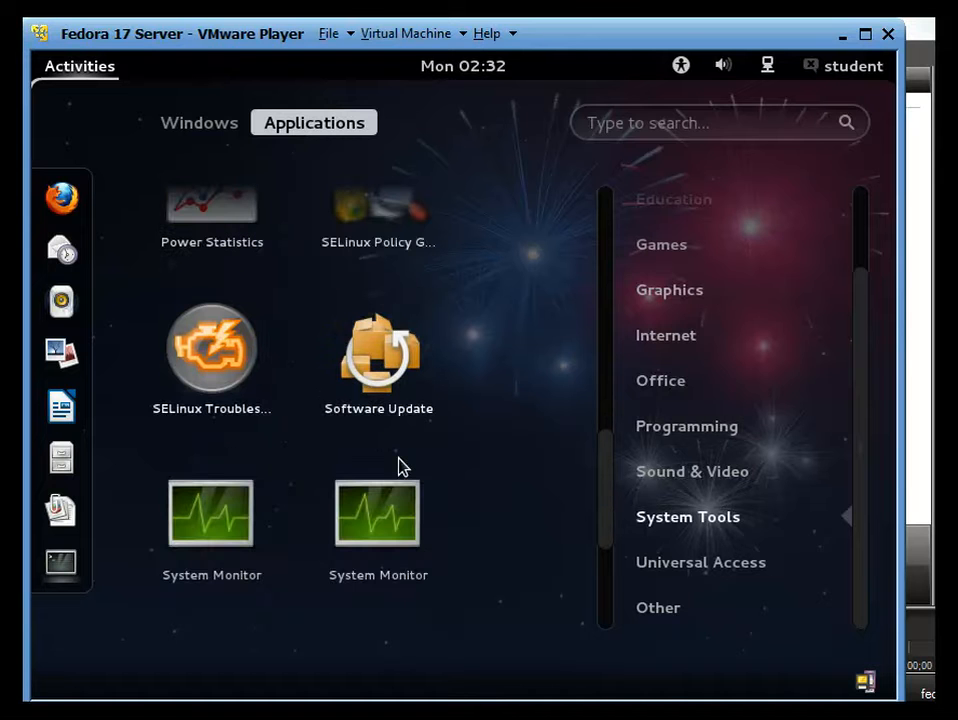
{"action": "scroll", "coordinate": [395, 455], "scroll_direction": "up", "scroll_amount": 1}
{"action": "left_click", "coordinate": [376, 370]}
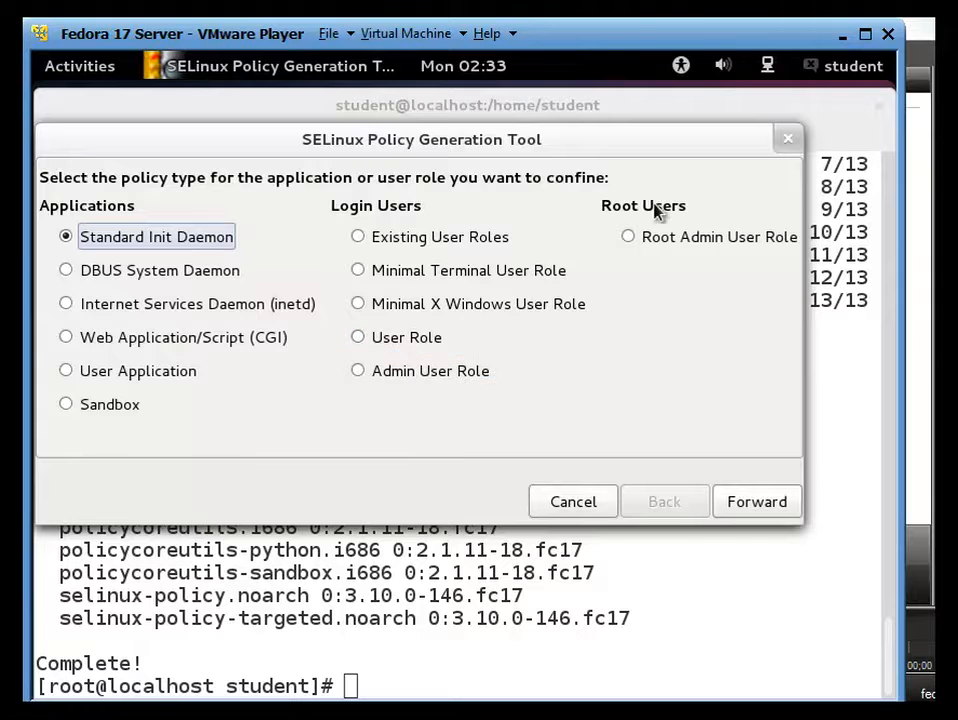
{"action": "left_click", "coordinate": [787, 138]}
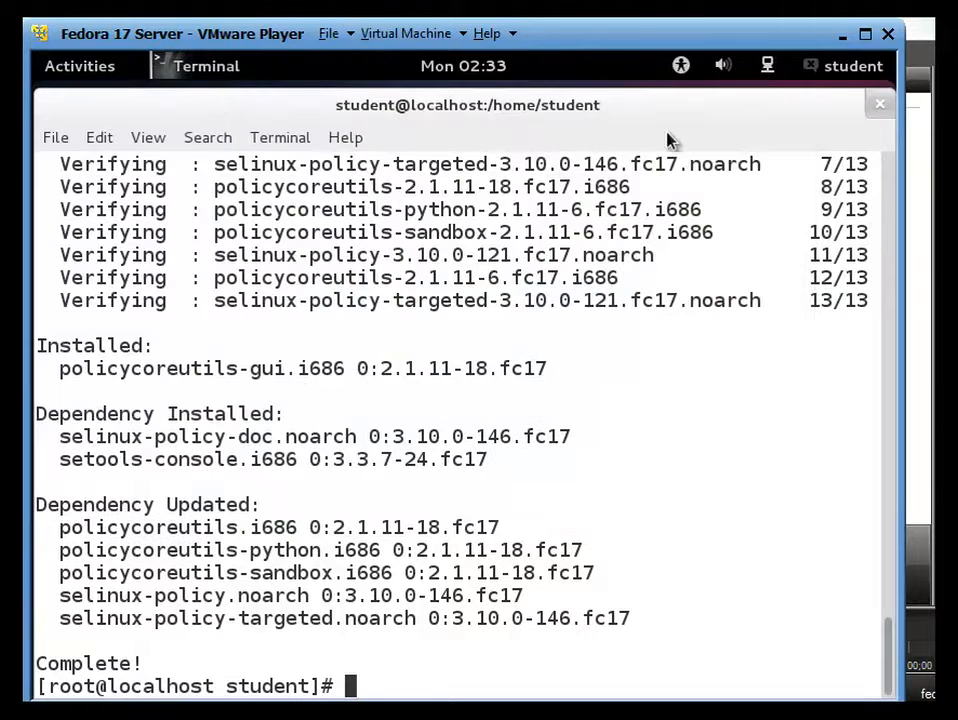
{"action": "left_click", "coordinate": [118, 70]}
Launch SELinux Management from the Other applications category and authenticate with the root password
{"action": "left_click", "coordinate": [292, 123]}
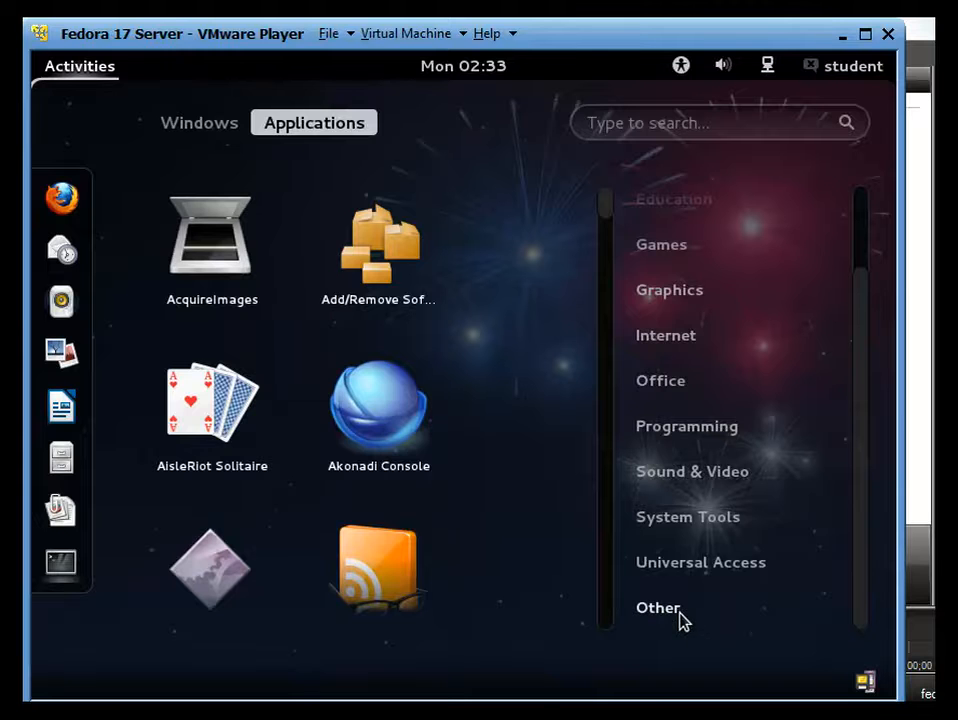
{"action": "left_click", "coordinate": [660, 608]}
{"action": "scroll", "coordinate": [554, 566], "scroll_direction": "down", "scroll_amount": 4}
{"action": "scroll", "coordinate": [537, 565], "scroll_direction": "up", "scroll_amount": 2}
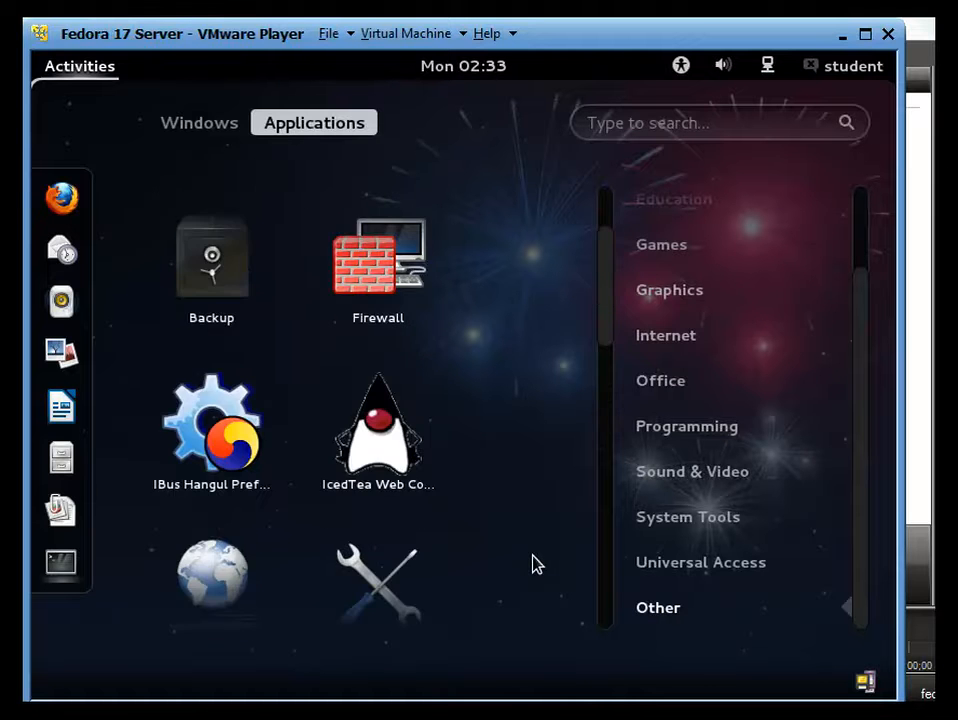
{"action": "scroll", "coordinate": [530, 563], "scroll_direction": "down", "scroll_amount": 5}
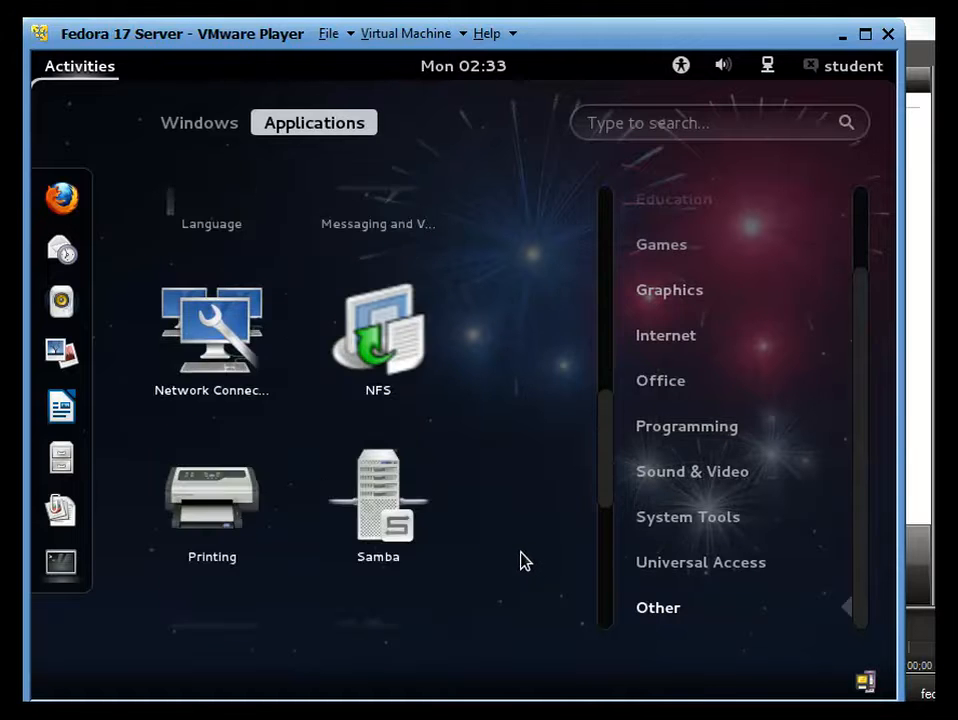
{"action": "scroll", "coordinate": [520, 561], "scroll_direction": "down", "scroll_amount": 3}
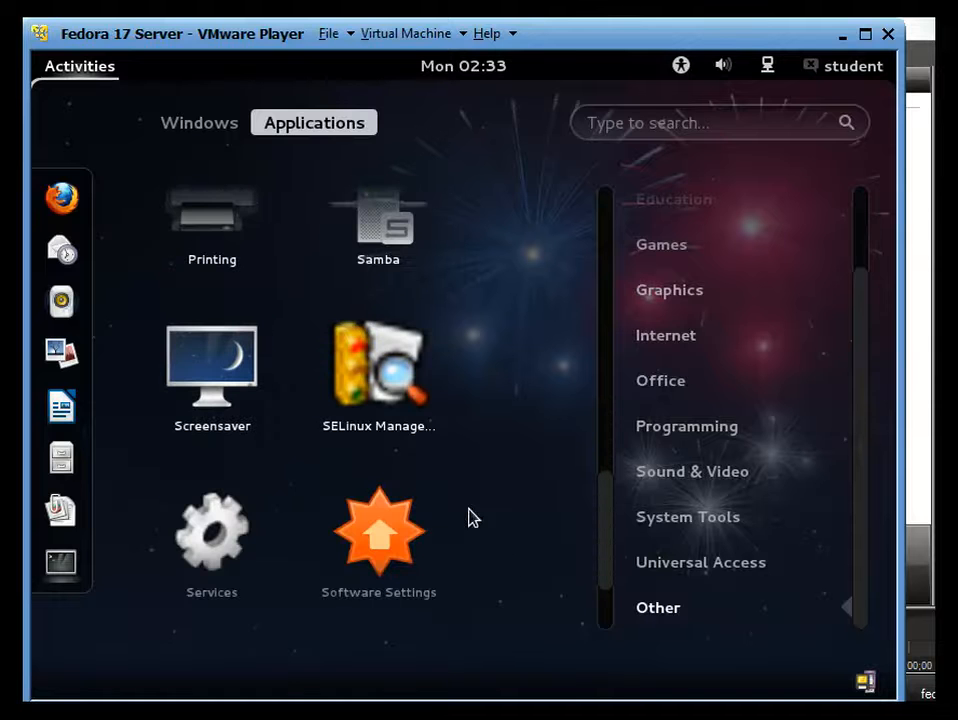
{"action": "left_click", "coordinate": [398, 392]}
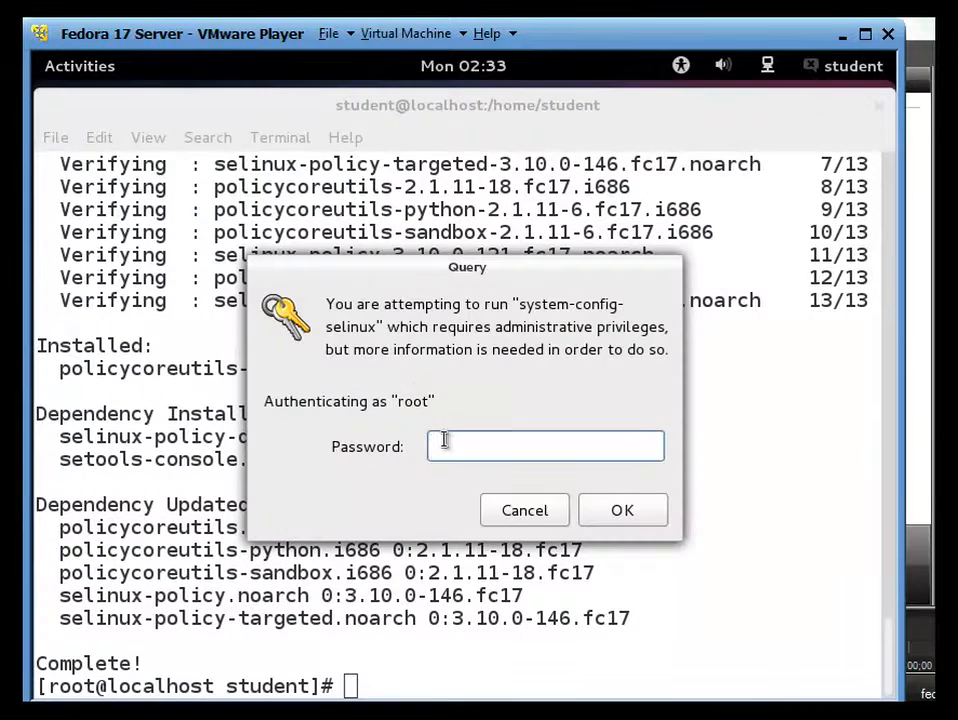
{"action": "type", "text": "••••••••"}
{"action": "key", "text": "Return"}
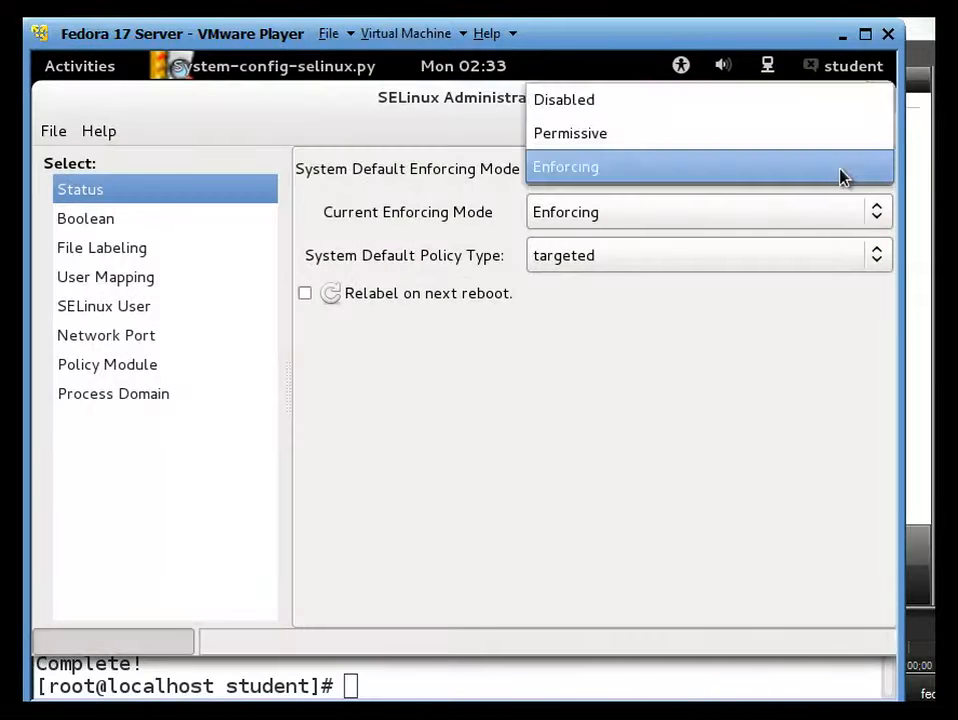
Choose Disabled for System Default Enforcing Mode and Permissive for Current Enforcing Mode, then close the window
{"action": "left_click", "coordinate": [840, 176]}
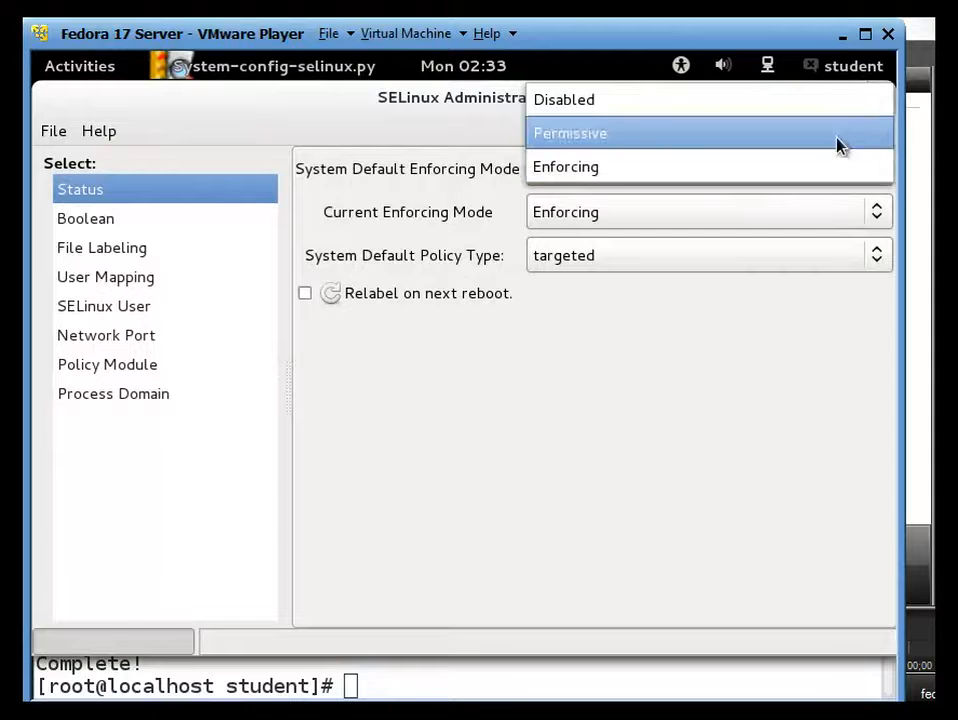
{"action": "left_click", "coordinate": [840, 145]}
{"action": "left_click", "coordinate": [875, 212]}
{"action": "left_click", "coordinate": [867, 177]}
{"action": "left_click", "coordinate": [867, 177]}
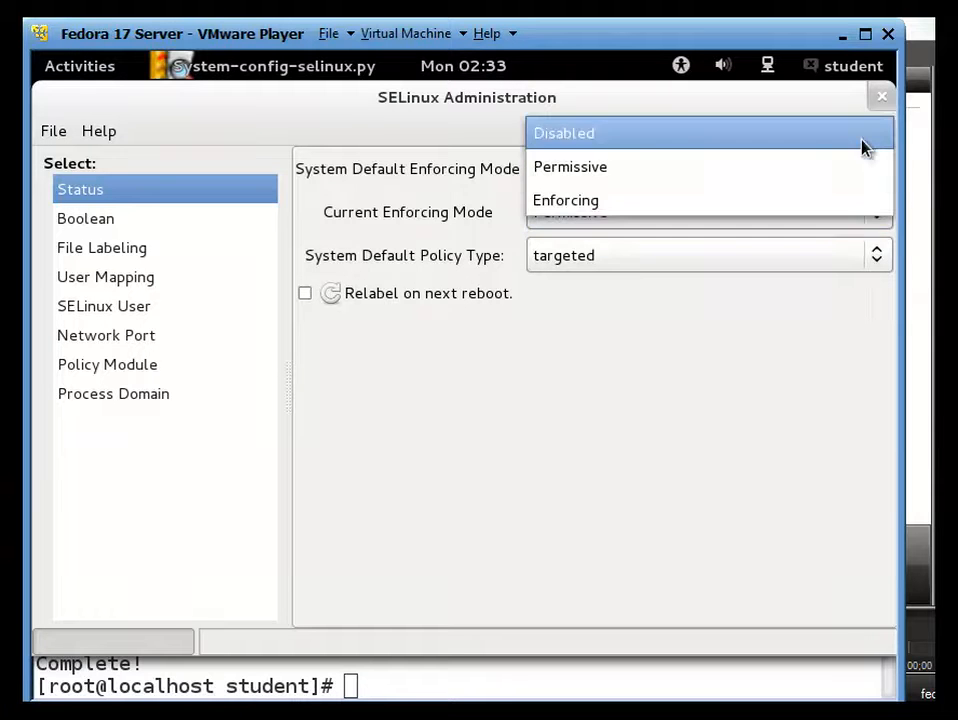
{"action": "left_click", "coordinate": [862, 145]}
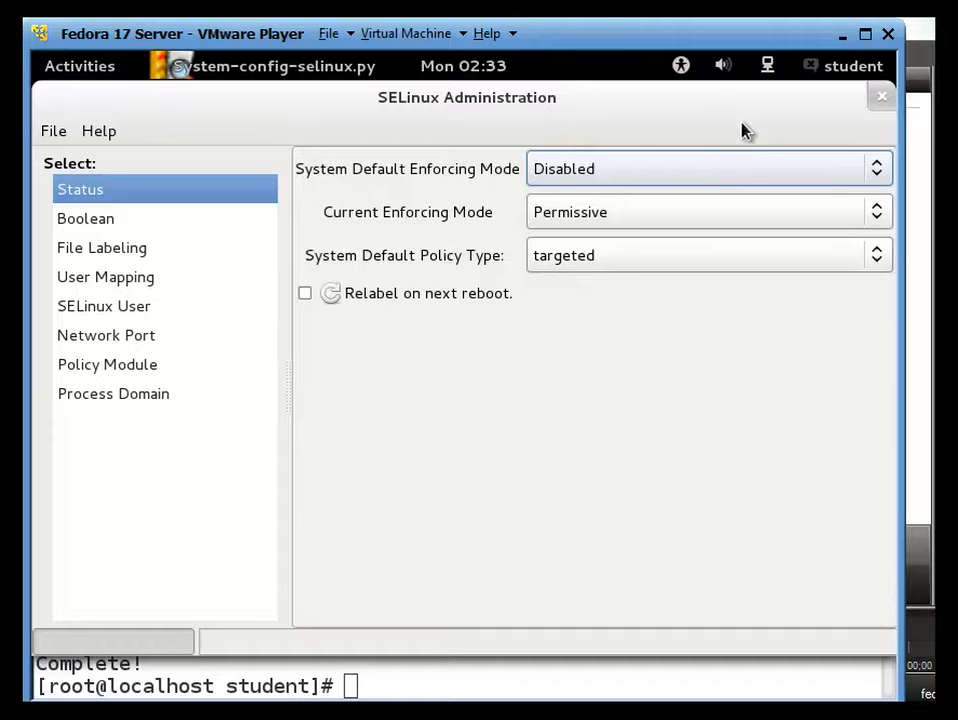
{"action": "left_click", "coordinate": [880, 99]}
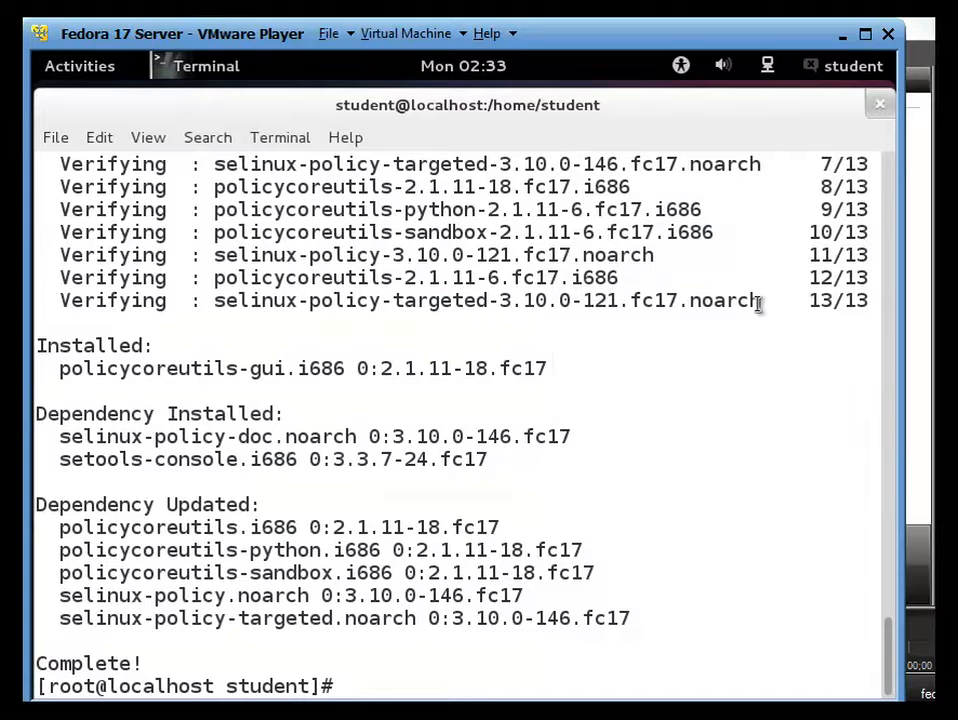